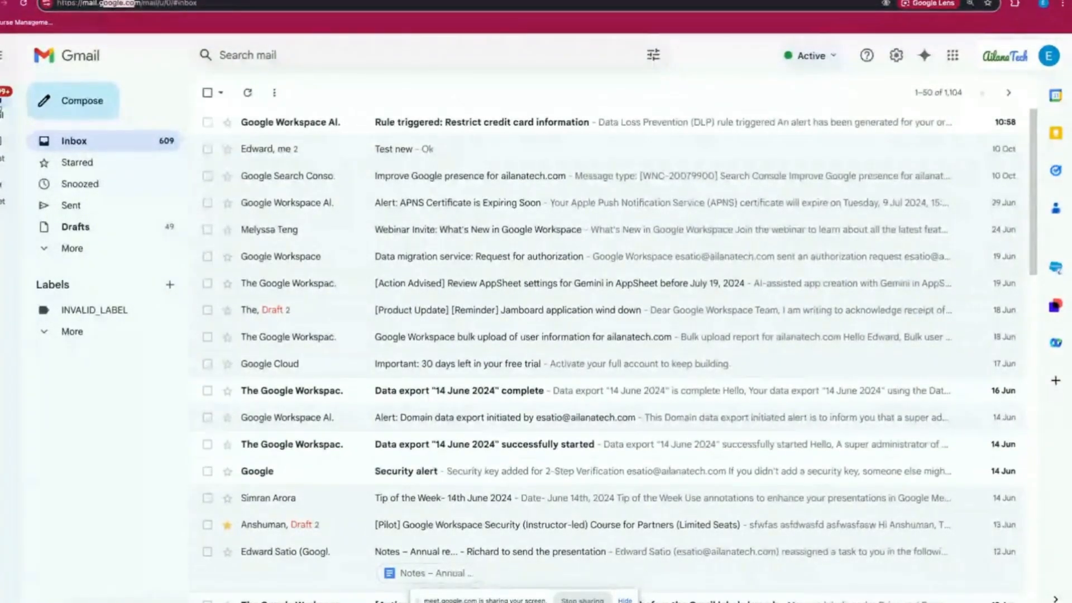
Step: View the Chat home feed and return to the mail inbox
key(Escape)
click(2, 142)
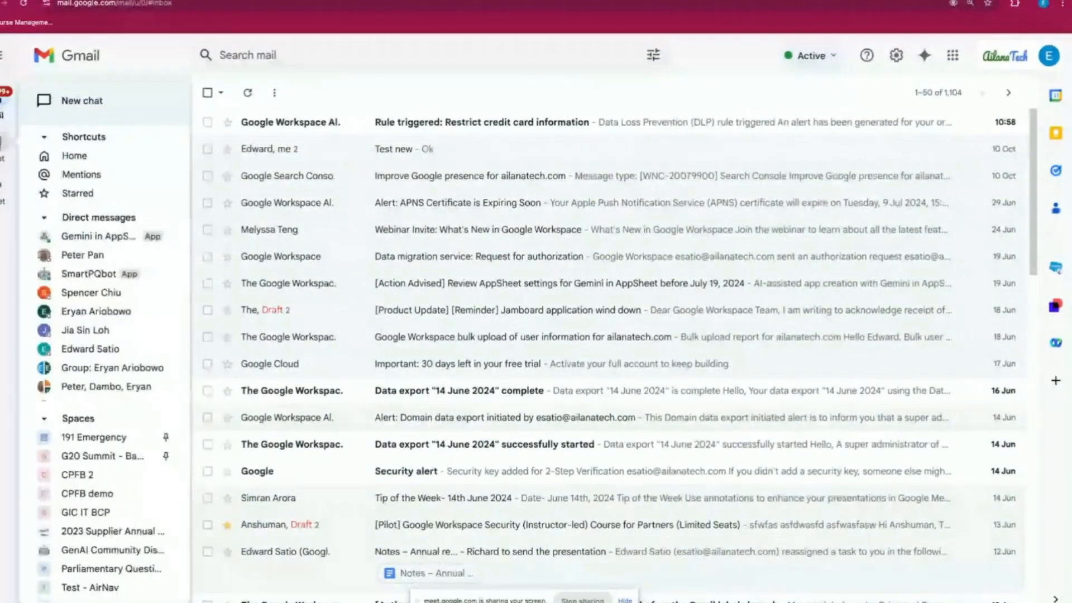
click(2, 187)
click(3, 141)
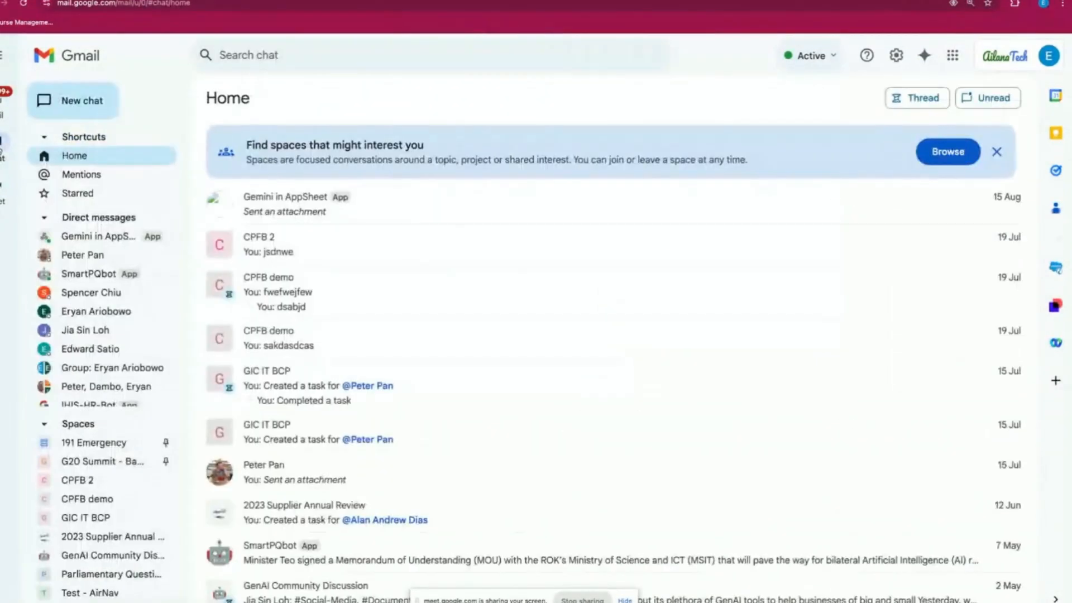
click(3, 109)
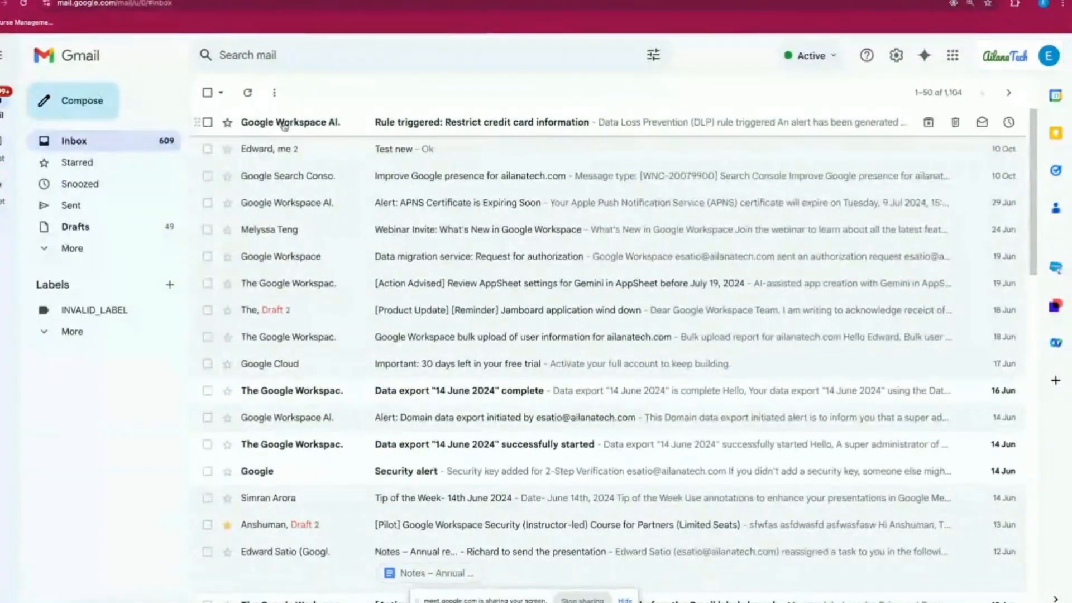
Step: Open a blank new email message and close it without writing anything
click(114, 102)
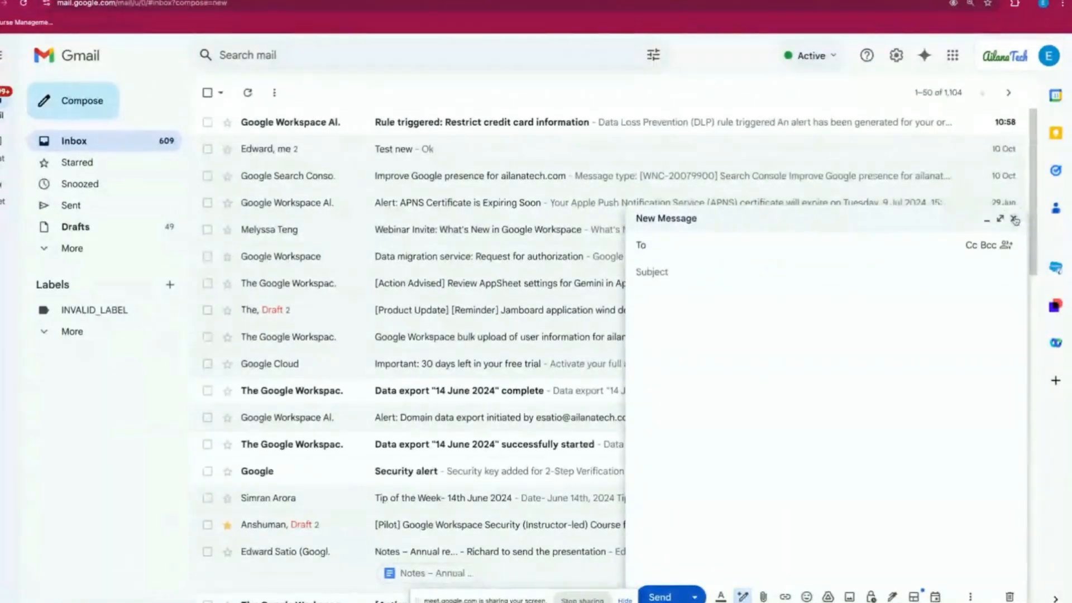
click(1014, 218)
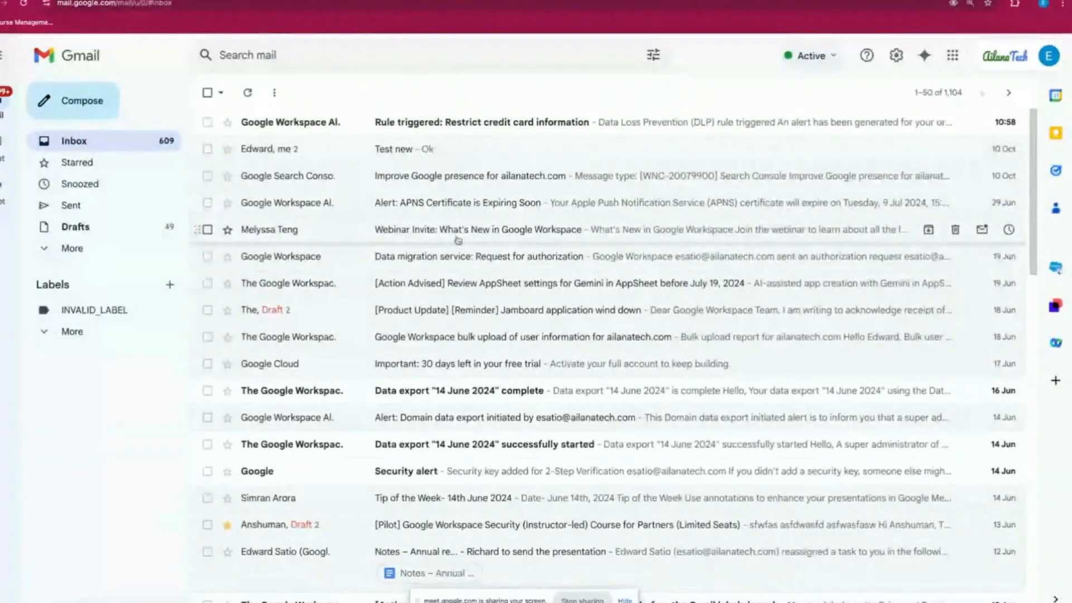
Step: Look through several direct message conversations in Chat, including the one with SmartPQbot
mouse_move(7, 165)
click(7, 141)
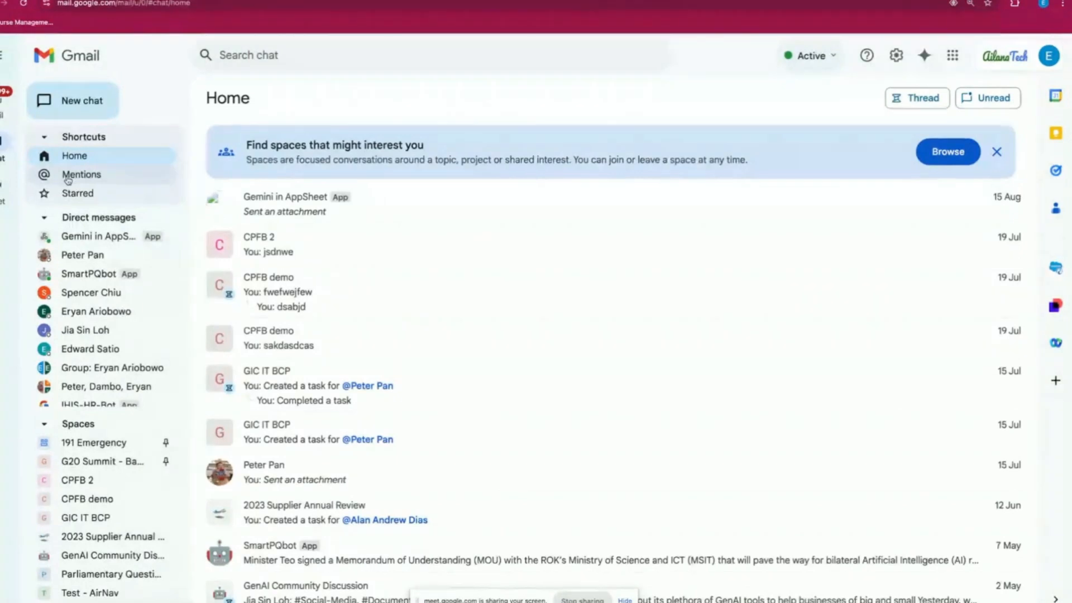
click(89, 256)
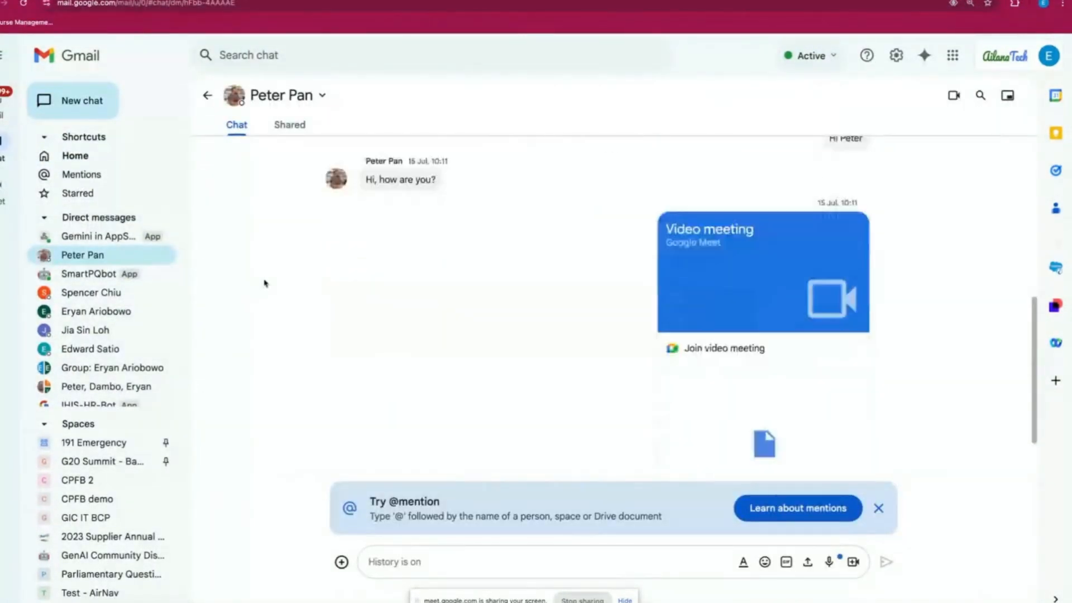
scroll(101, 262, down, 1)
scroll(103, 268, up, 1)
click(106, 275)
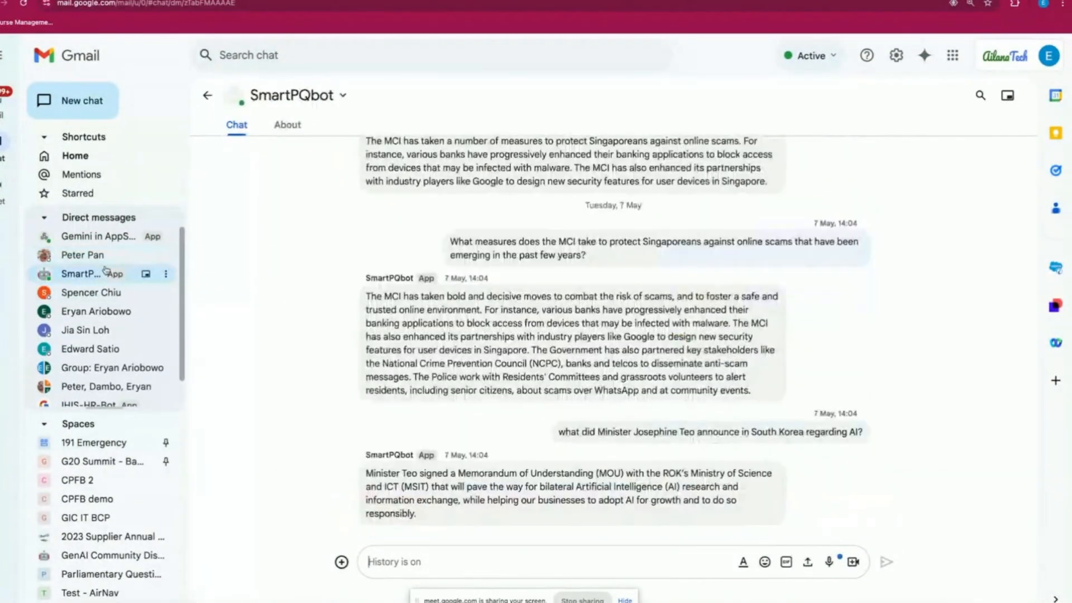
click(109, 293)
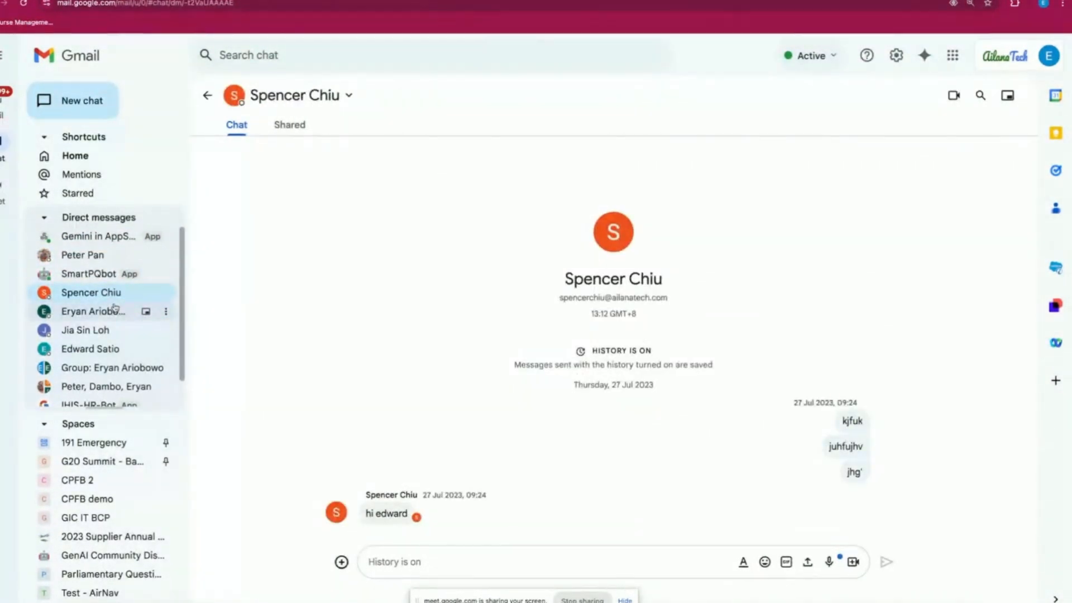
click(115, 310)
click(114, 329)
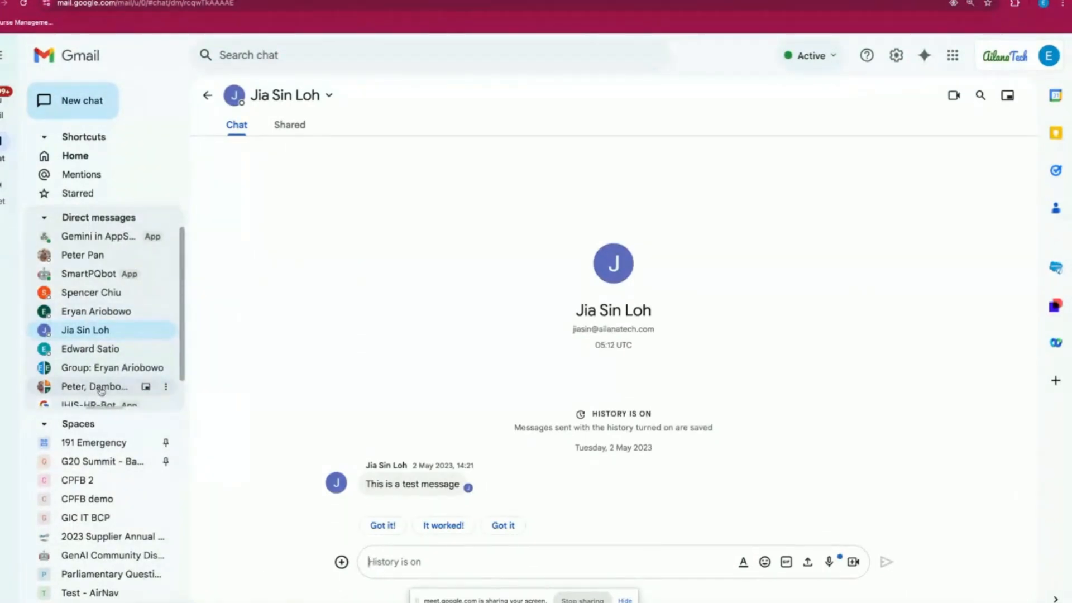
click(101, 292)
Step: Preview the IT Business Continuity Plan (BCP).pdf attachment in the direct message containing the video meeting invitation, and close the preview
click(101, 257)
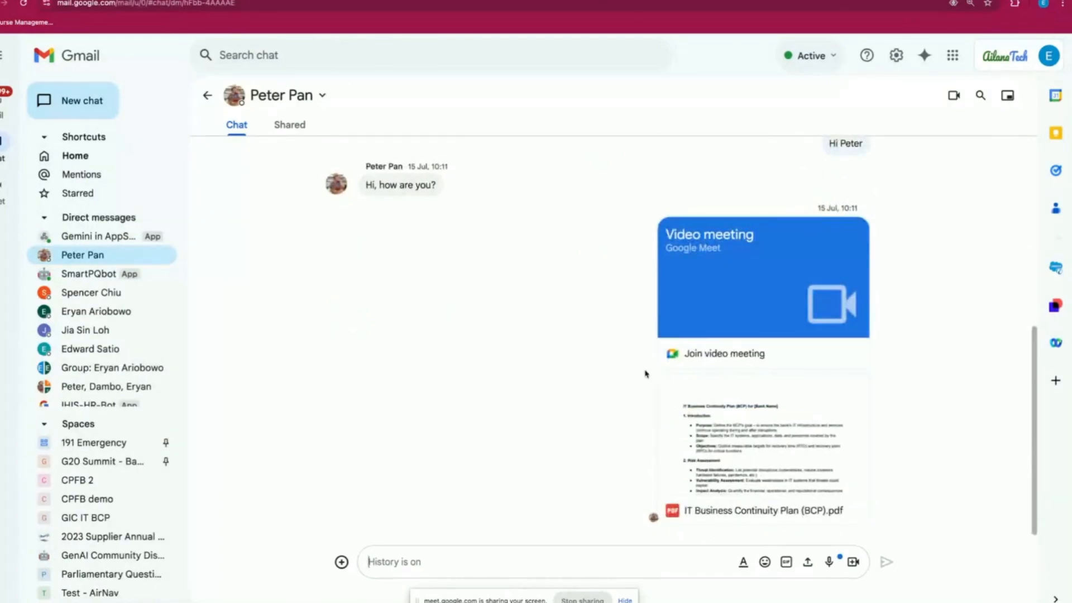
click(776, 461)
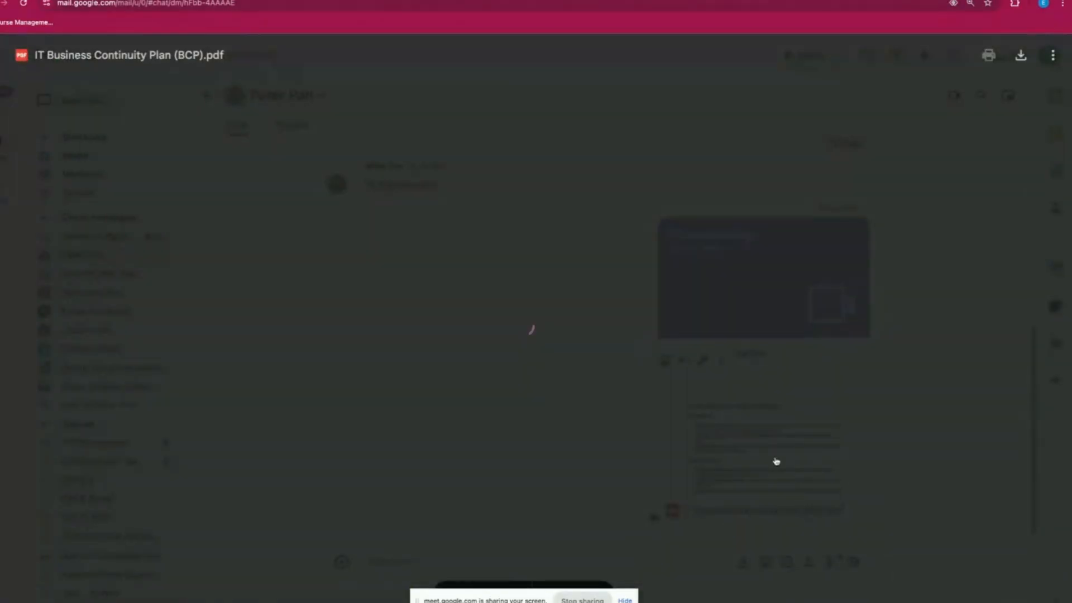
scroll(588, 361, down, 5)
scroll(589, 361, down, 8)
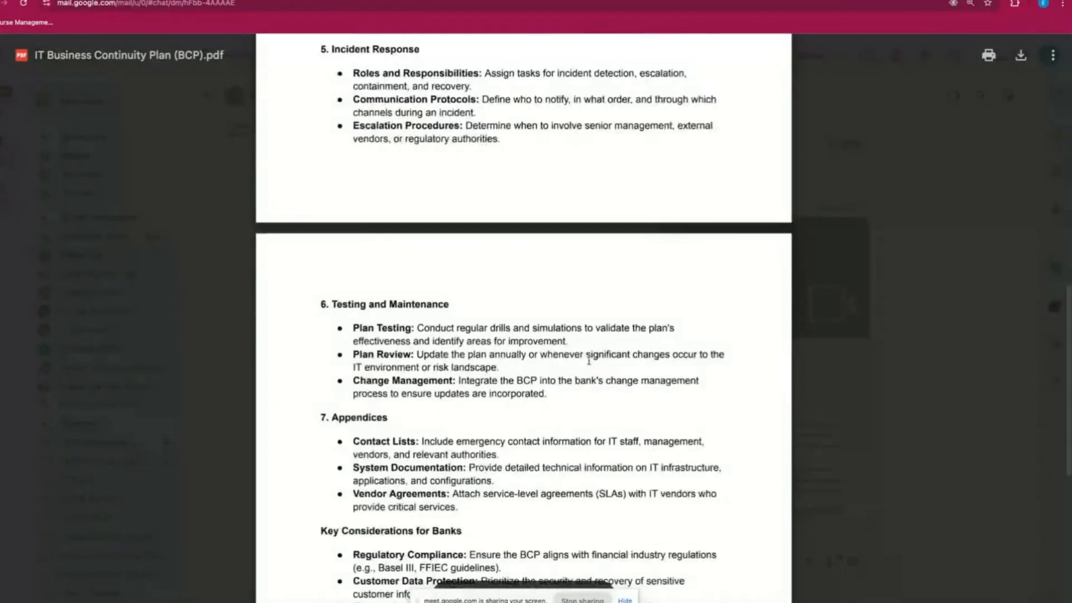
click(861, 351)
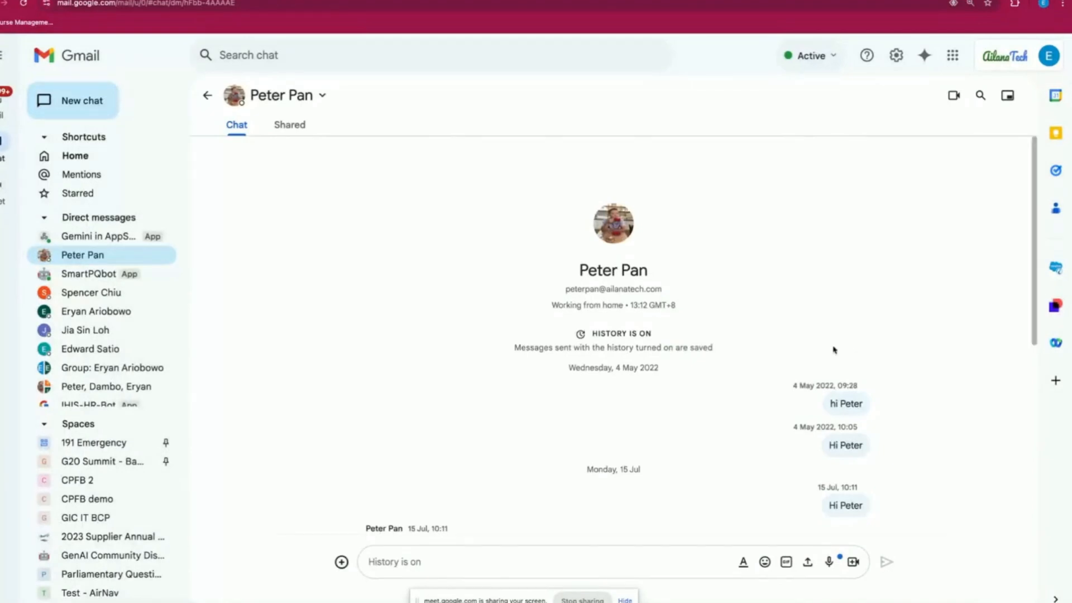
Step: Open the 2023 Supplier Annual Review space, view its member list, and return to the conversation
click(93, 537)
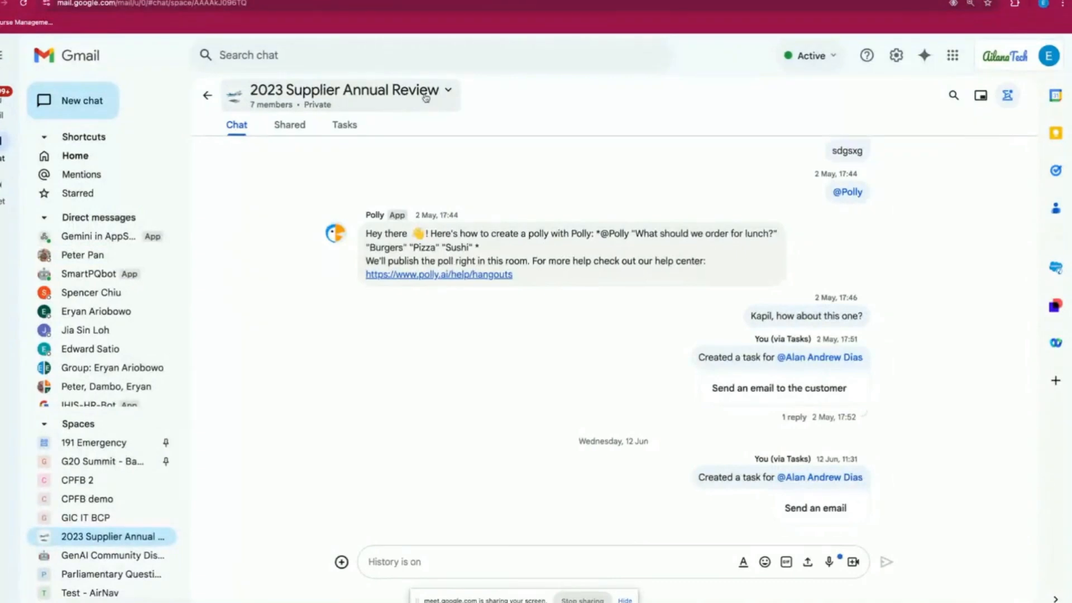
scroll(502, 231, up, 10)
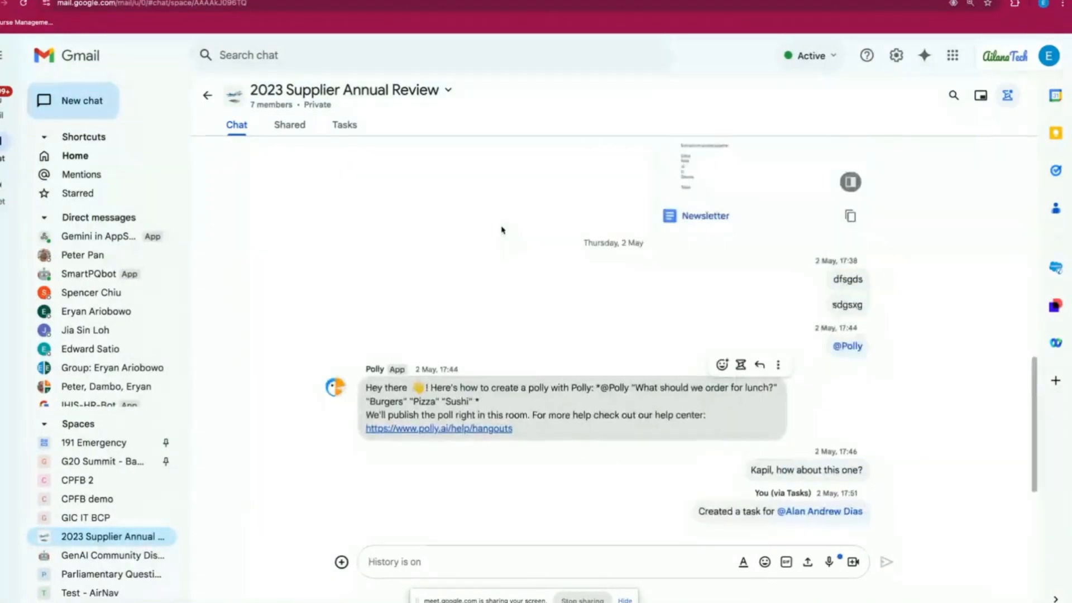
click(385, 83)
click(331, 130)
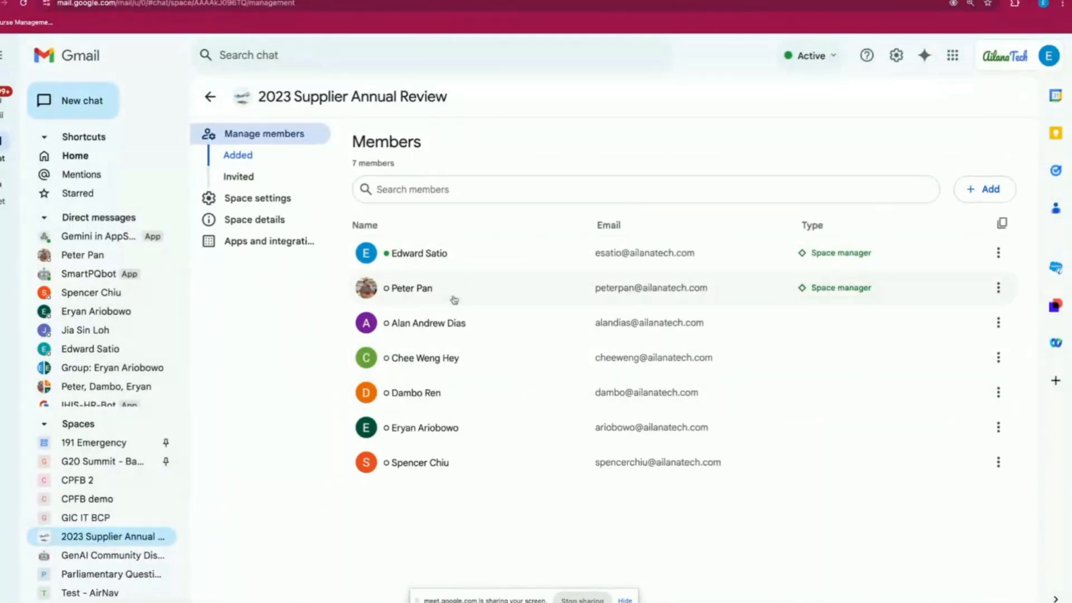
click(210, 96)
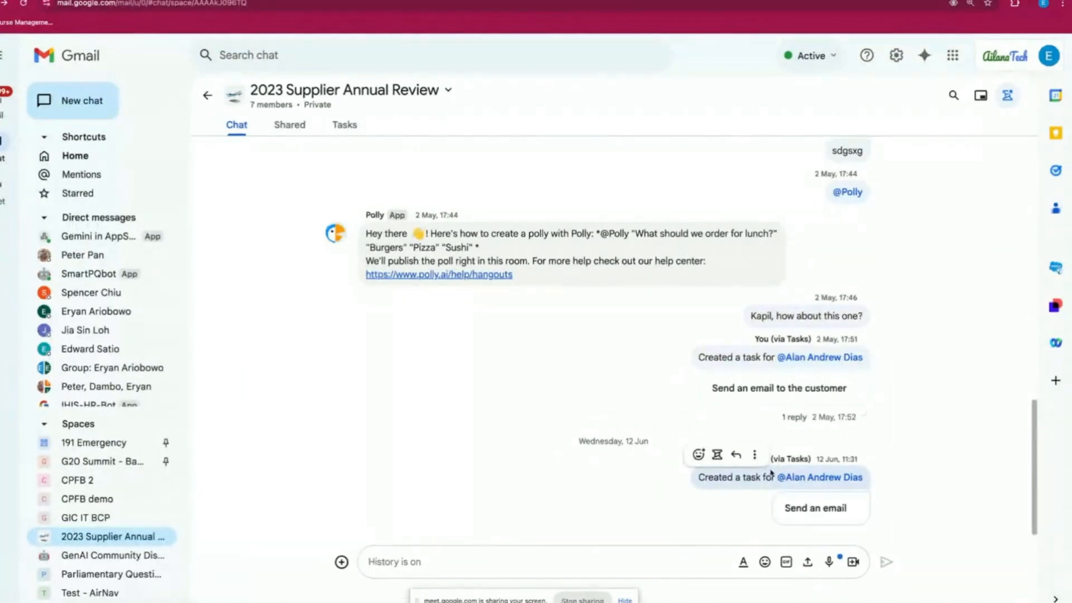
Step: Send the test messages "anfs" and "anda" in the 2023 Supplier Annual Review space
text(anfs)
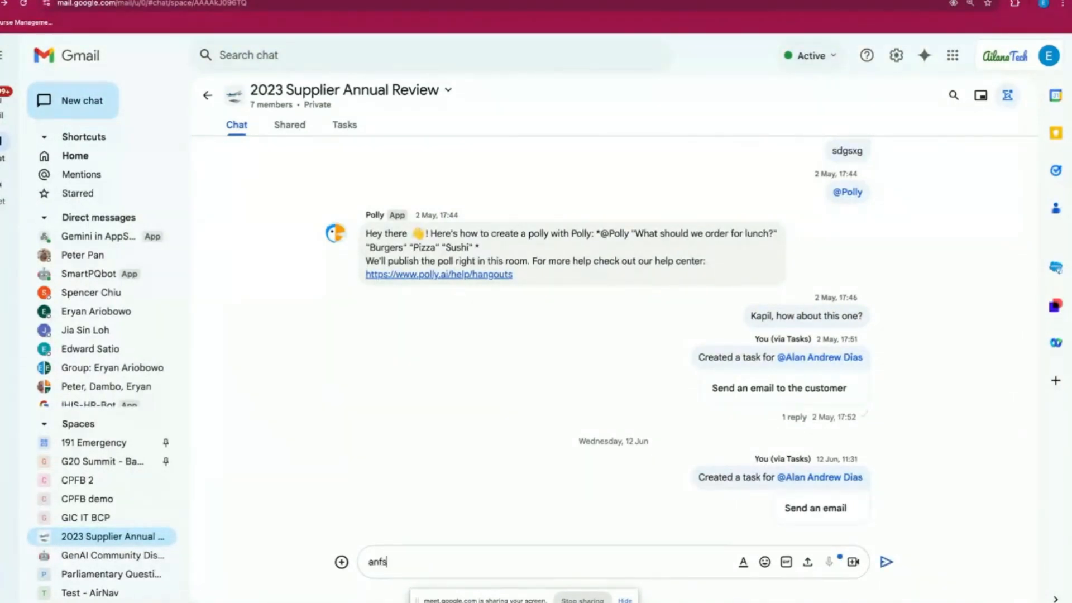
key(Return)
text(anda)
key(Return)
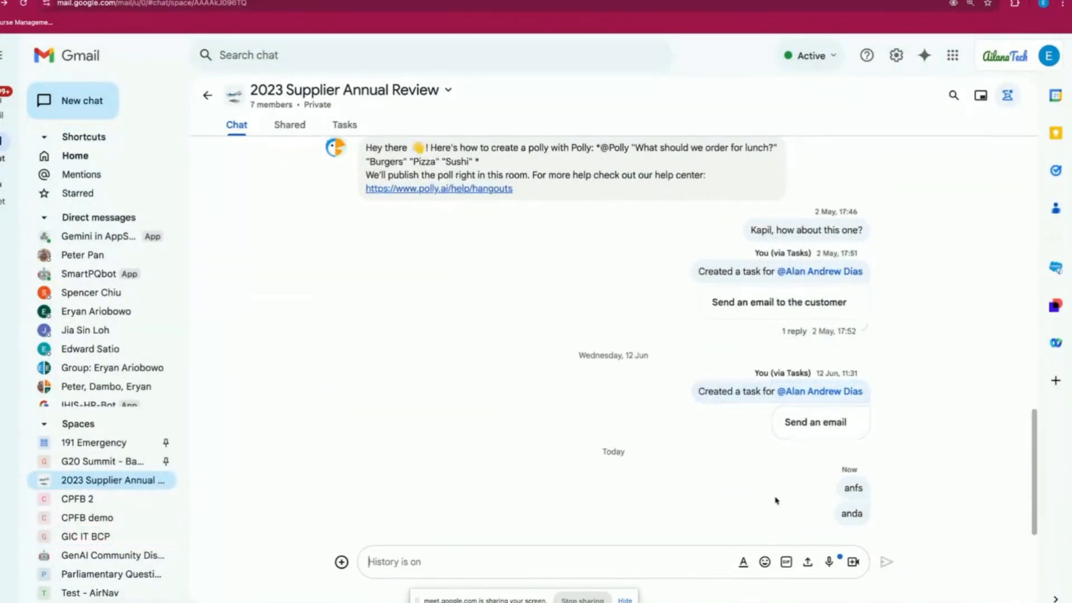
Step: Post a Google Meet video meeting in the space, and bring up the file upload dialog and cancel it
click(853, 561)
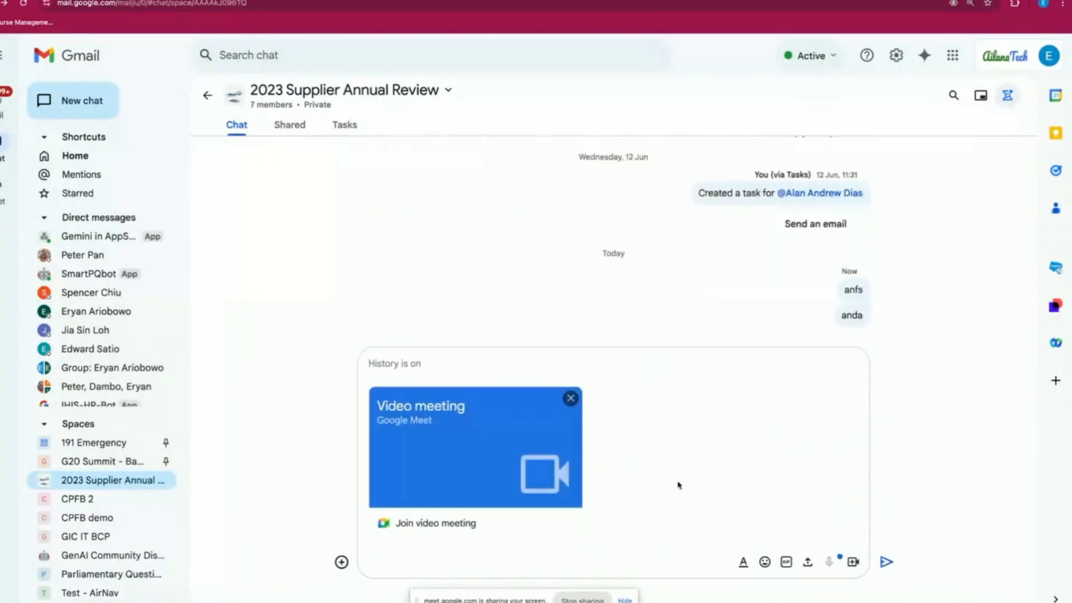
click(886, 561)
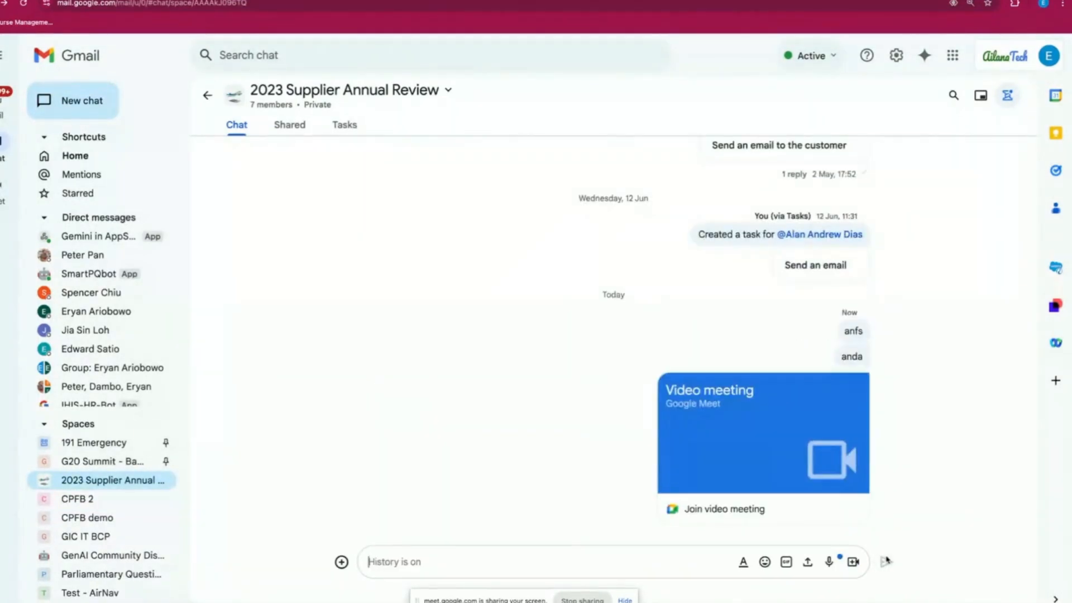
click(808, 562)
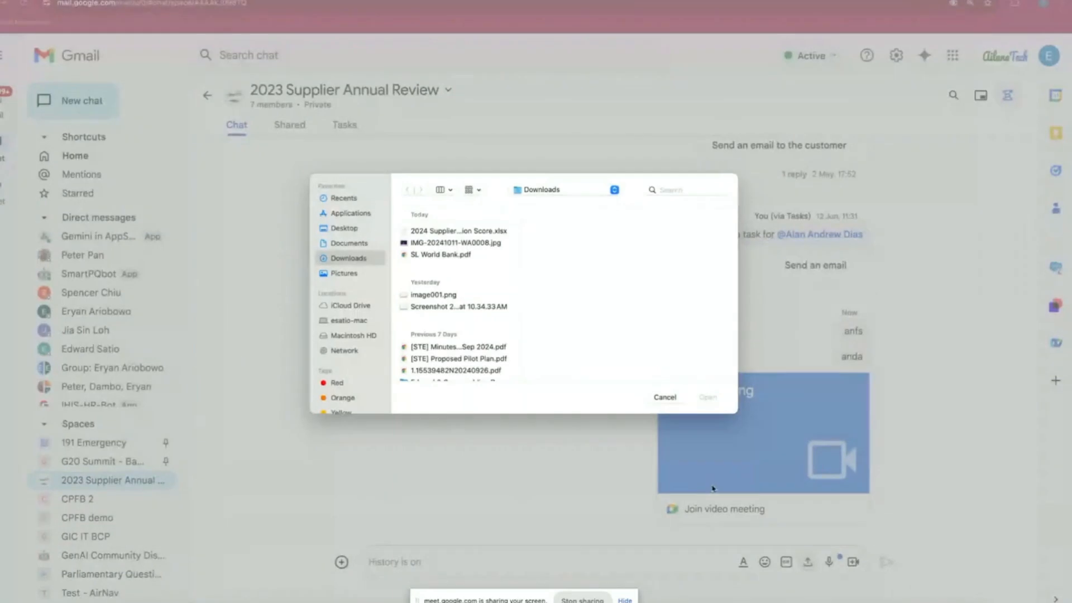
click(660, 399)
Step: Look through the space's shared files: Newsletter, 2024 Supplier Evaluation Score, and the RM6178 Supplier Engagement presentation
click(288, 125)
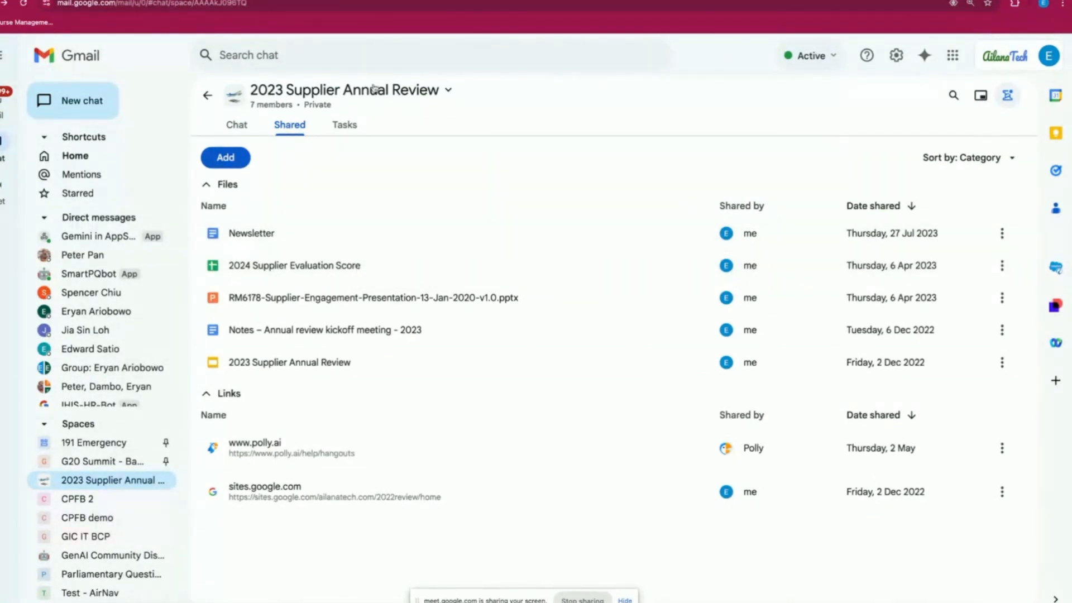
click(285, 233)
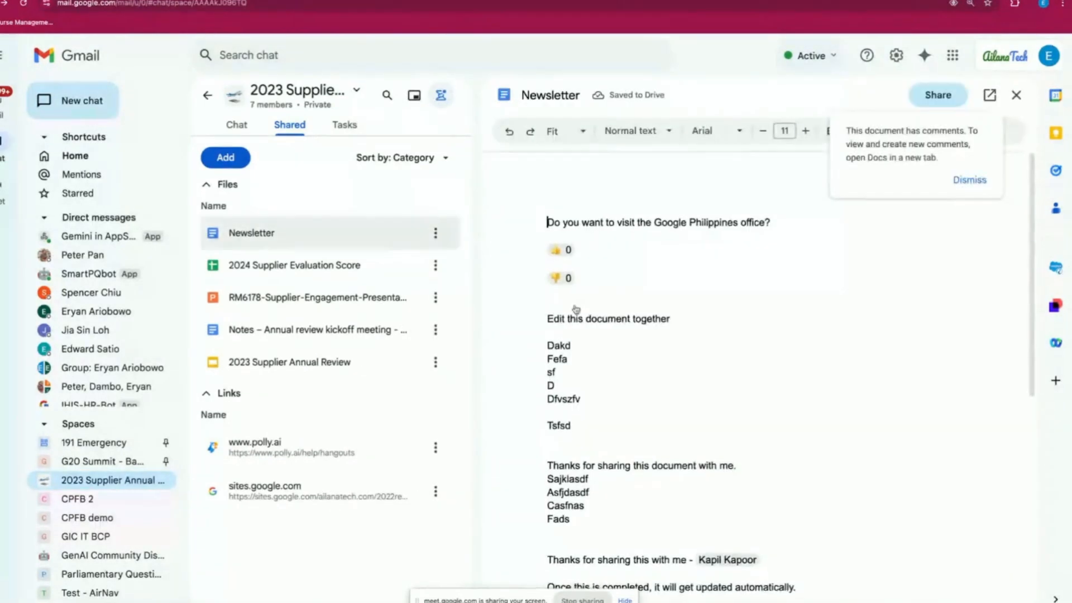
scroll(575, 311, down, 5)
click(280, 265)
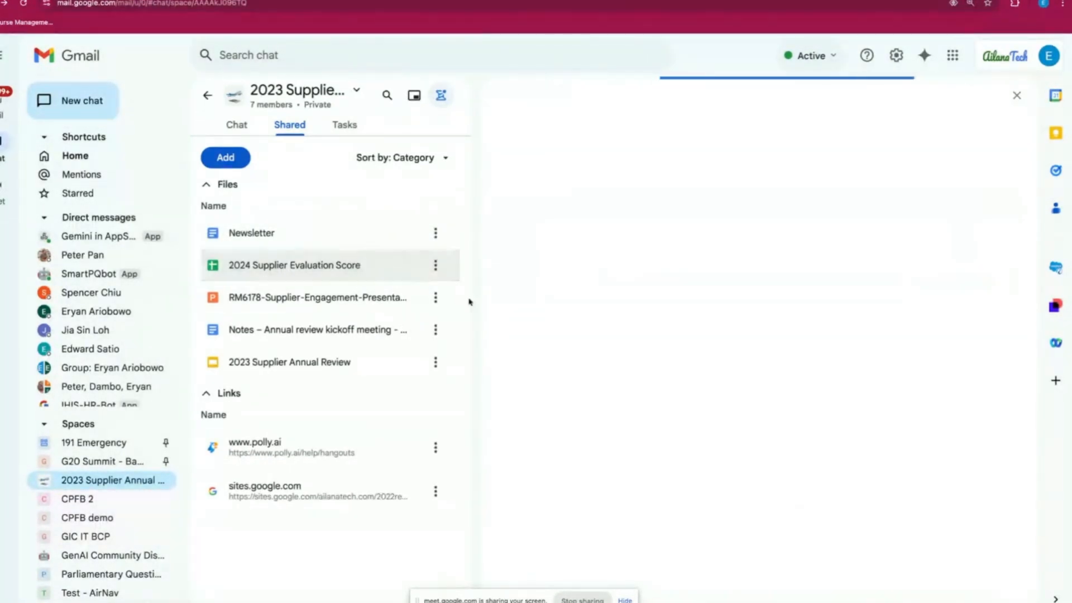
scroll(611, 280, down, 15)
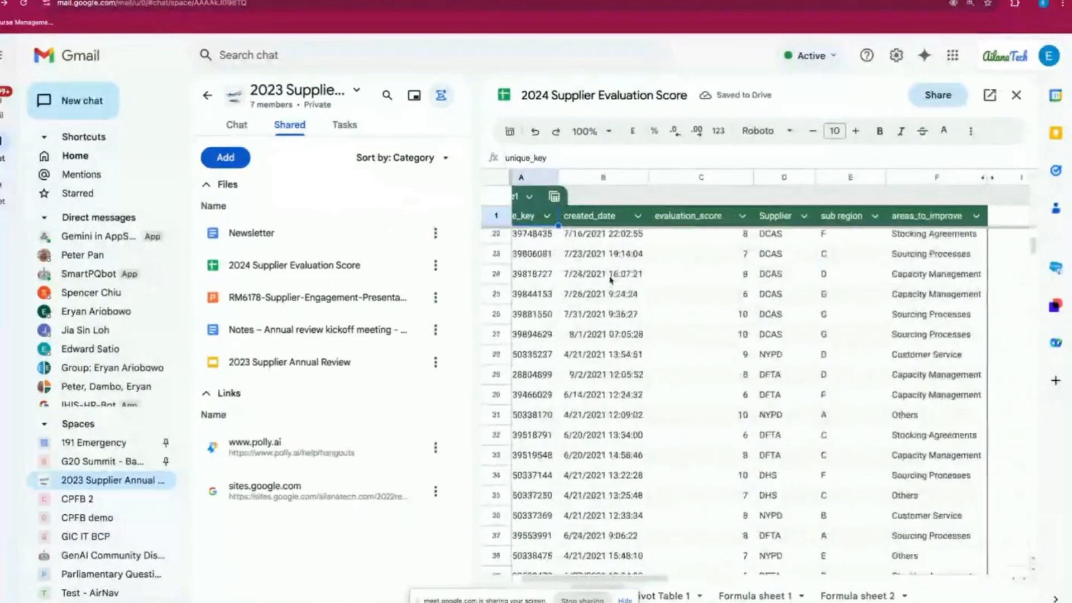
scroll(611, 281, down, 1)
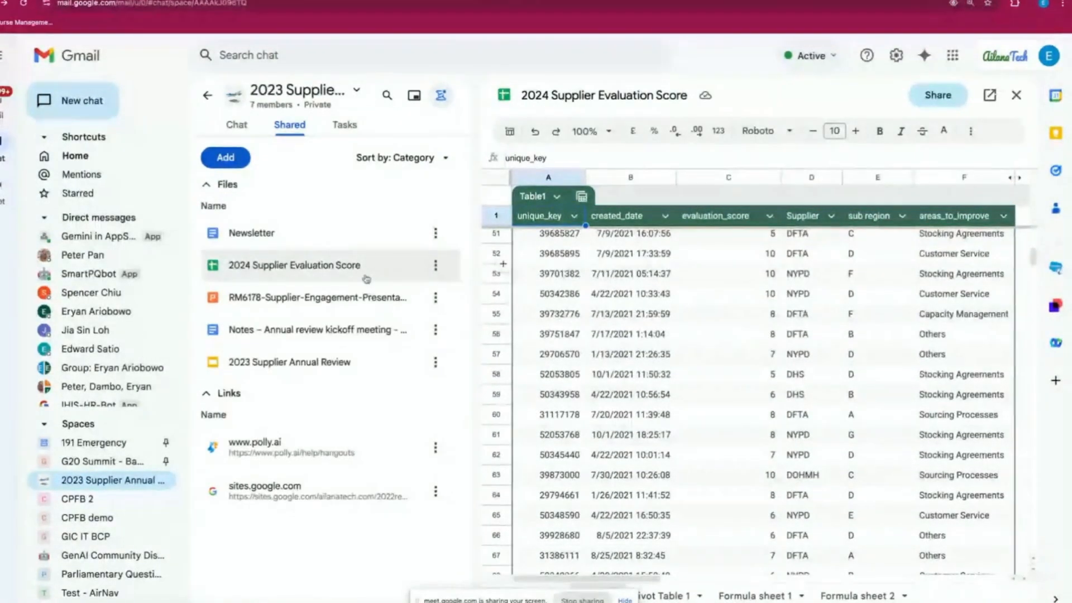
click(299, 304)
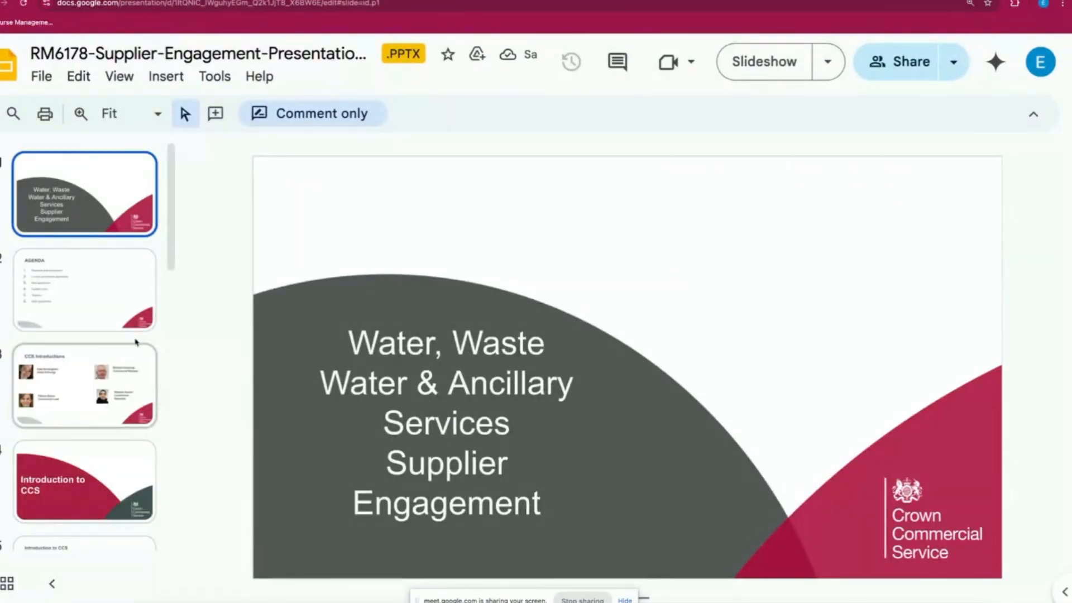
key(super+w)
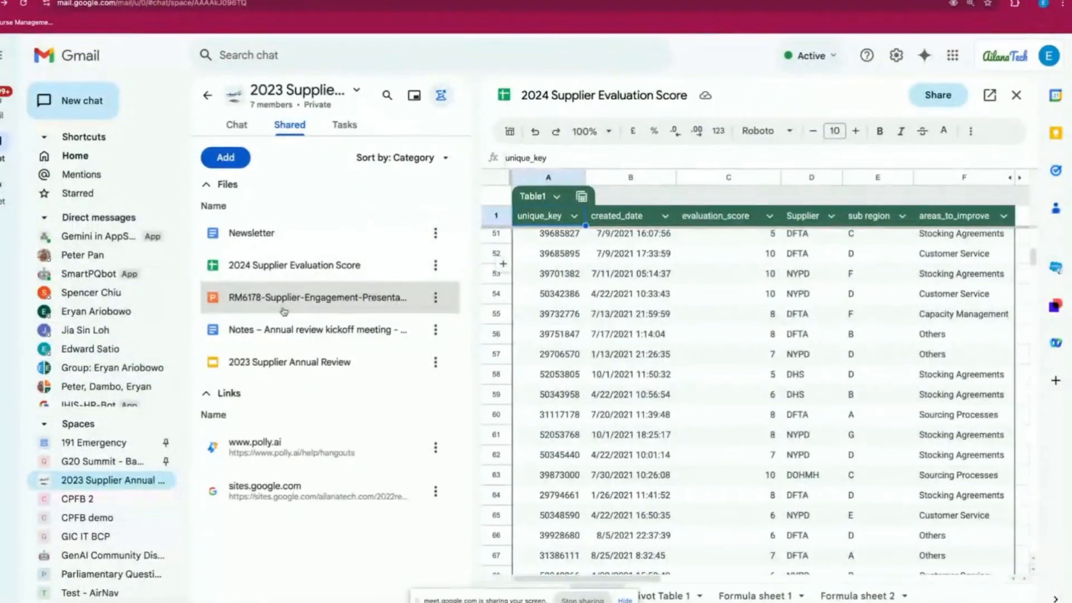
Step: Show the space's tasks without the spreadsheet preview and set the "Send an email" task's due date to 1 November 2024
click(344, 125)
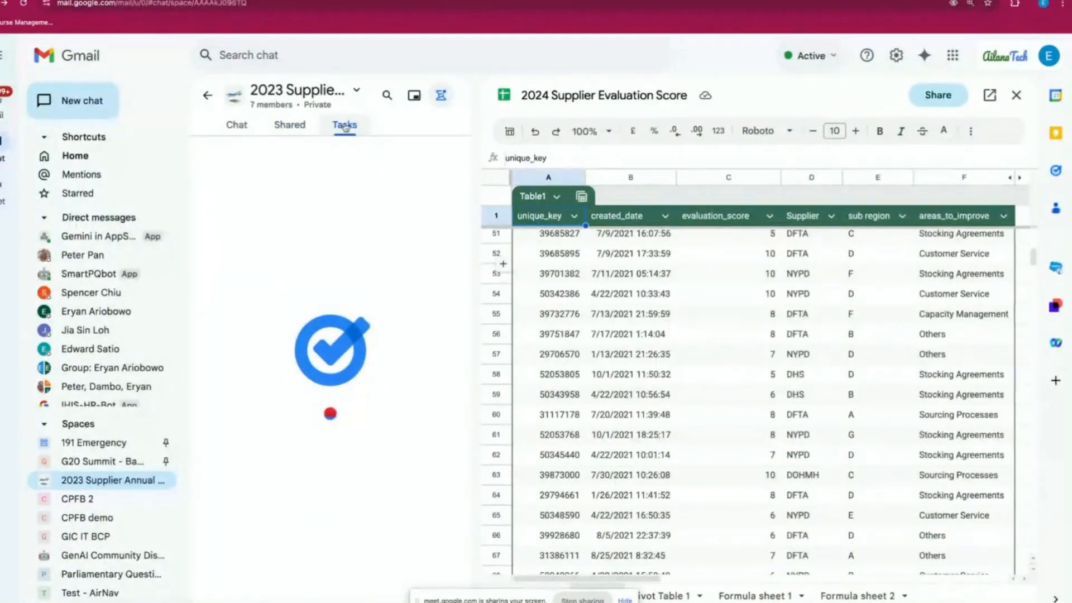
click(1016, 95)
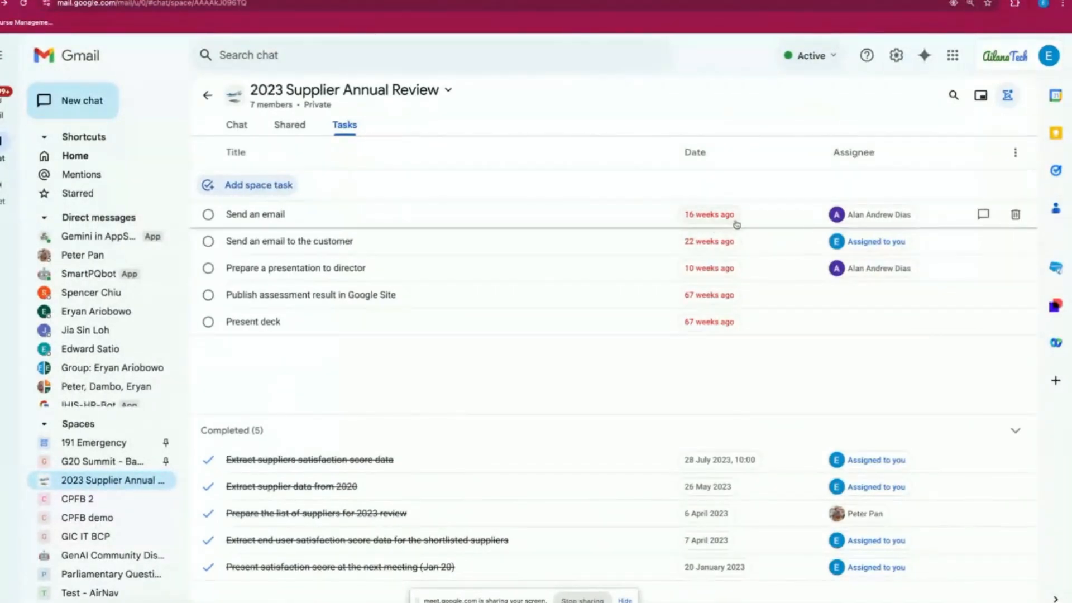
click(717, 219)
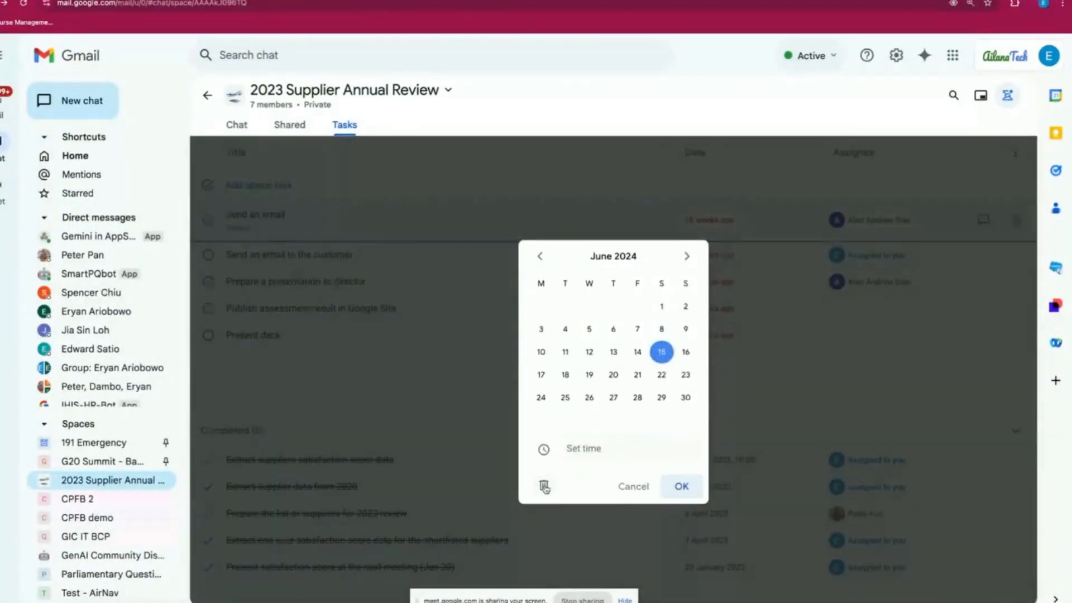
click(686, 256)
click(687, 255)
click(686, 256)
click(687, 256)
click(686, 256)
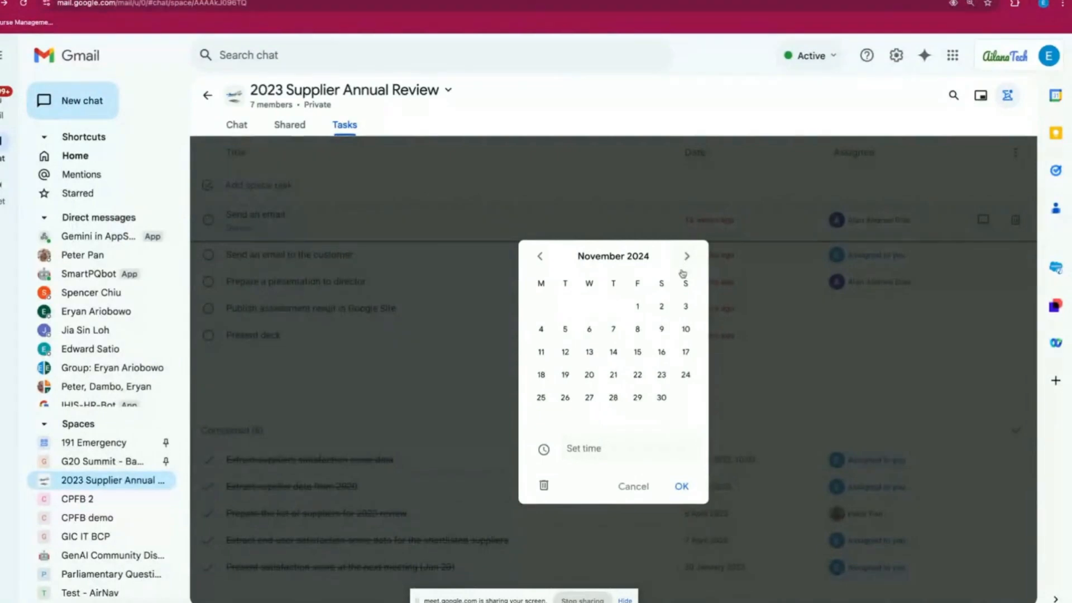
click(638, 307)
click(682, 486)
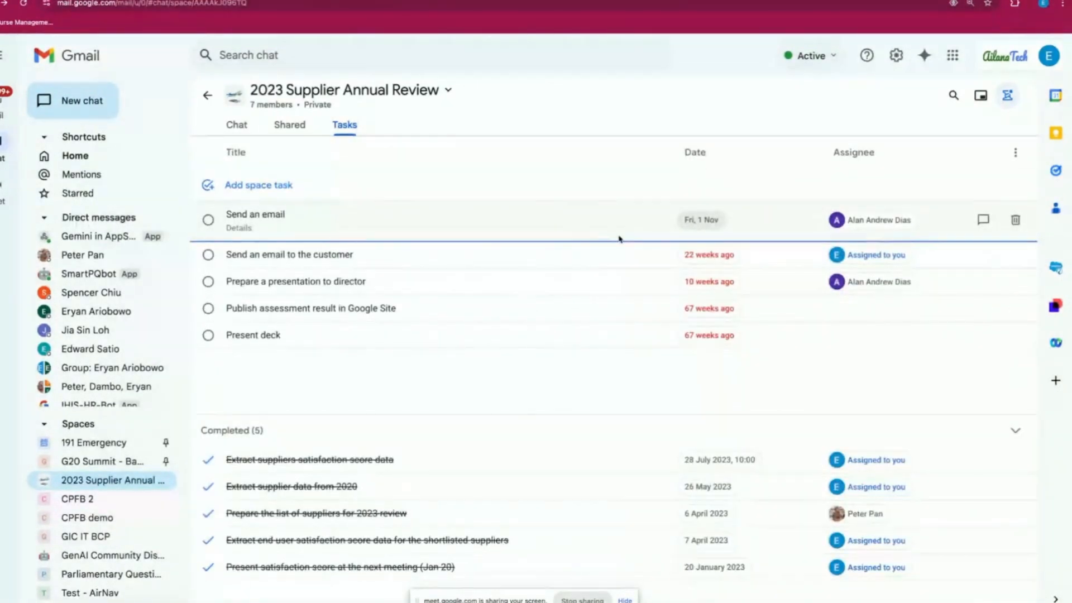
Step: Look at the space's shared files and links, and return to its chat conversation
click(290, 126)
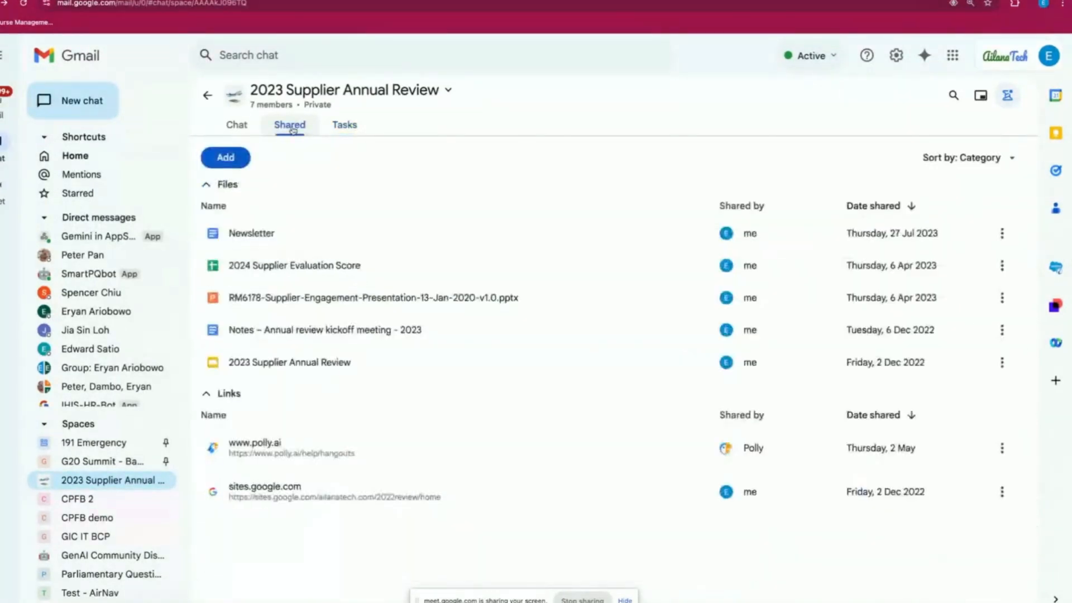
click(230, 128)
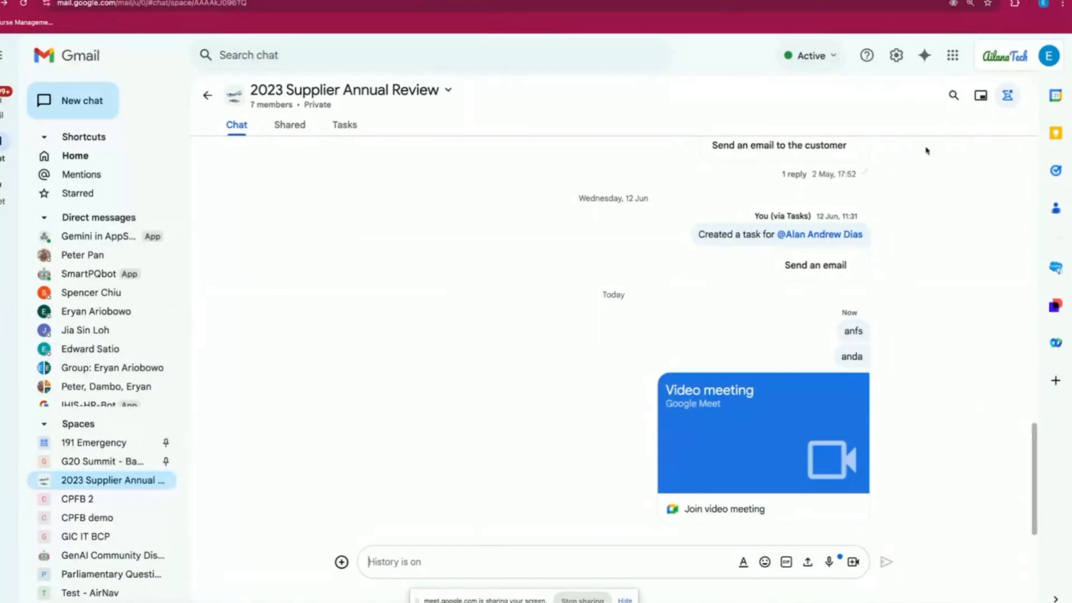
Step: Check the day's calendar and the contacts in this chat alongside the conversation, closing each after viewing
click(1055, 96)
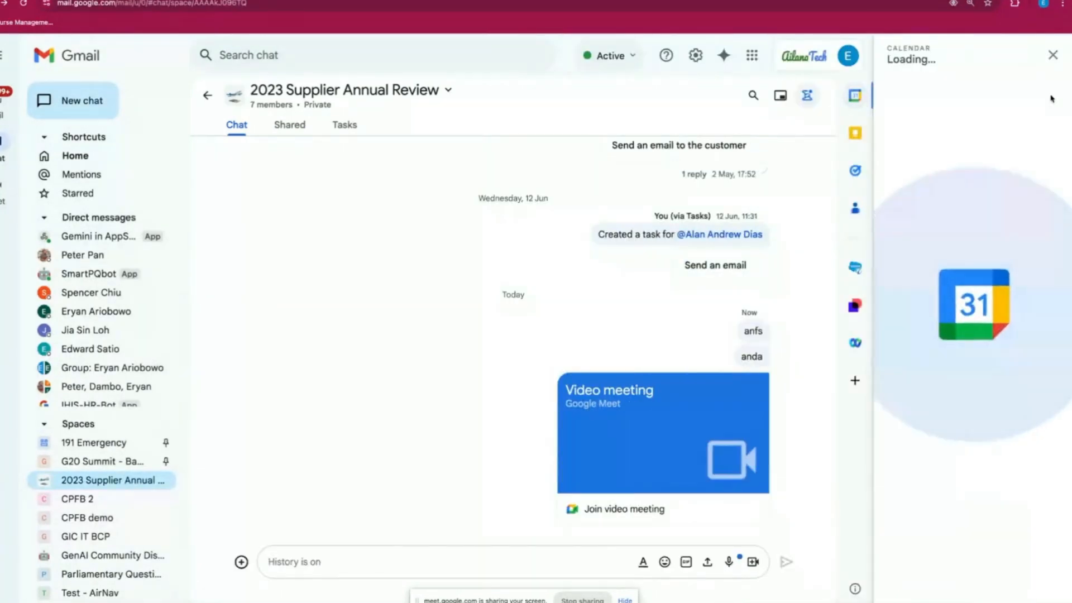
scroll(1014, 245, down, 2)
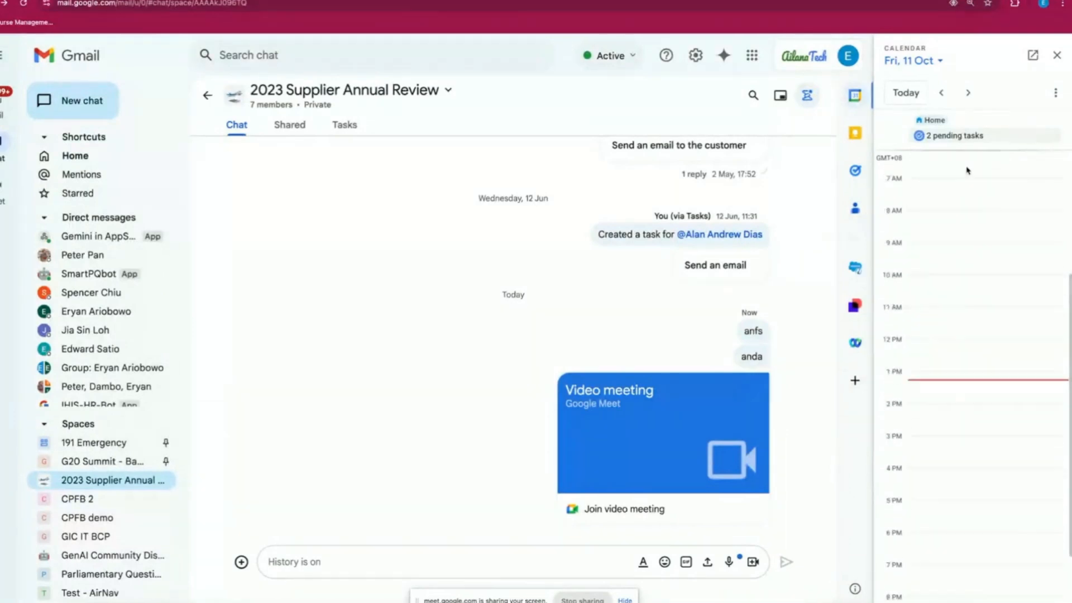
click(1056, 56)
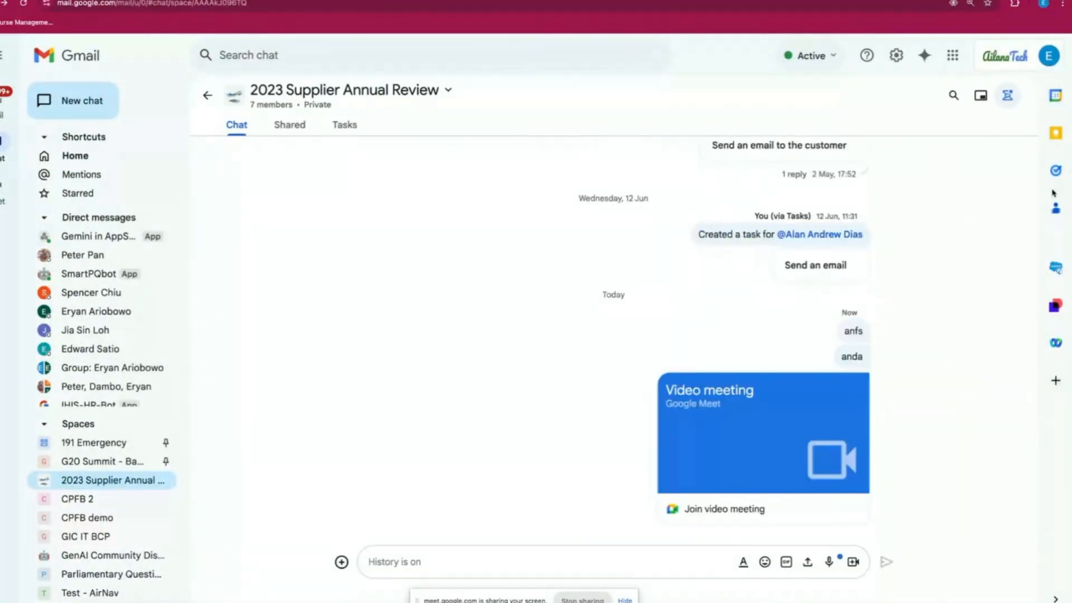
click(1056, 211)
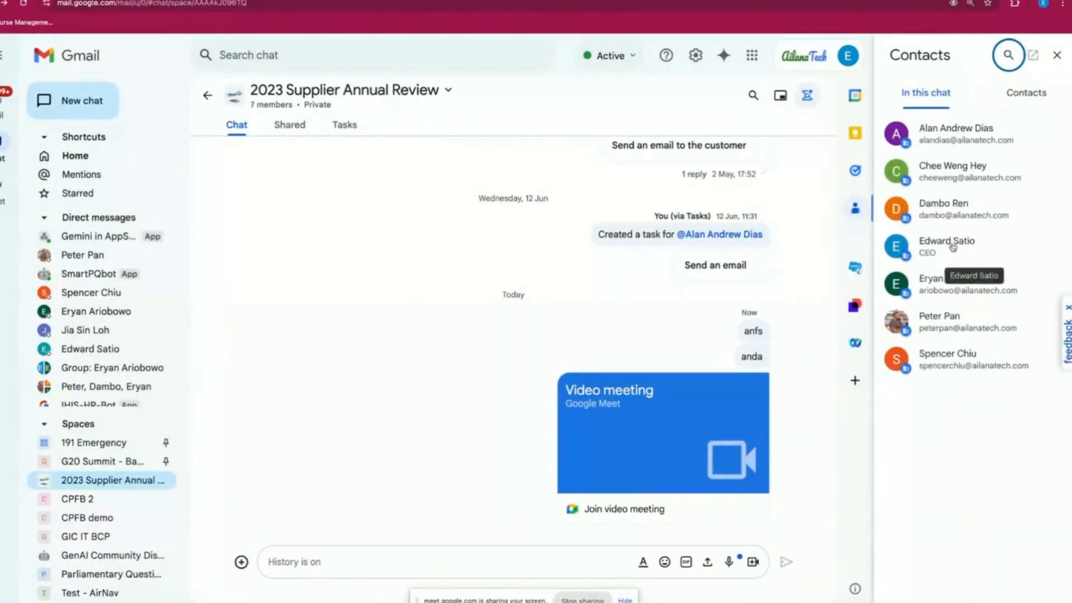
click(1057, 54)
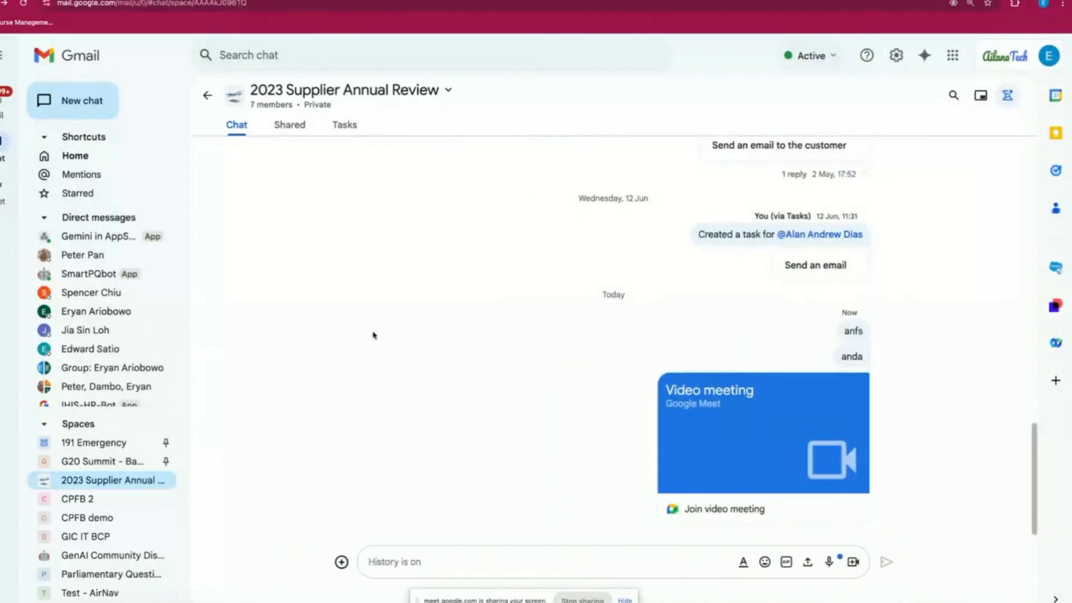
Step: Return to the mail inbox and start a new email addressed to the colleague assigned the space's "Send an email" task
click(2, 110)
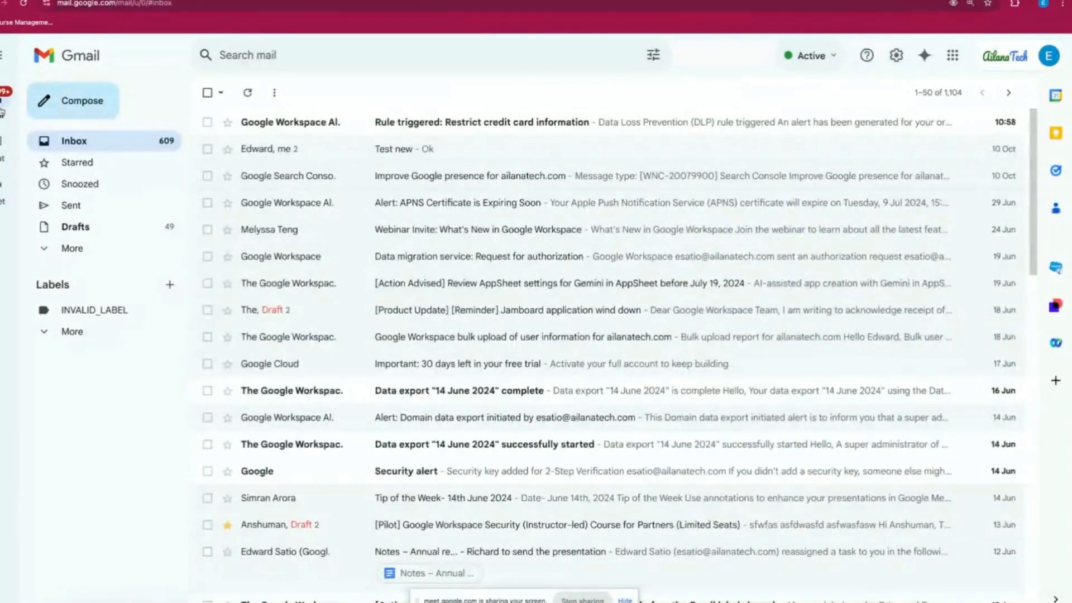
click(75, 106)
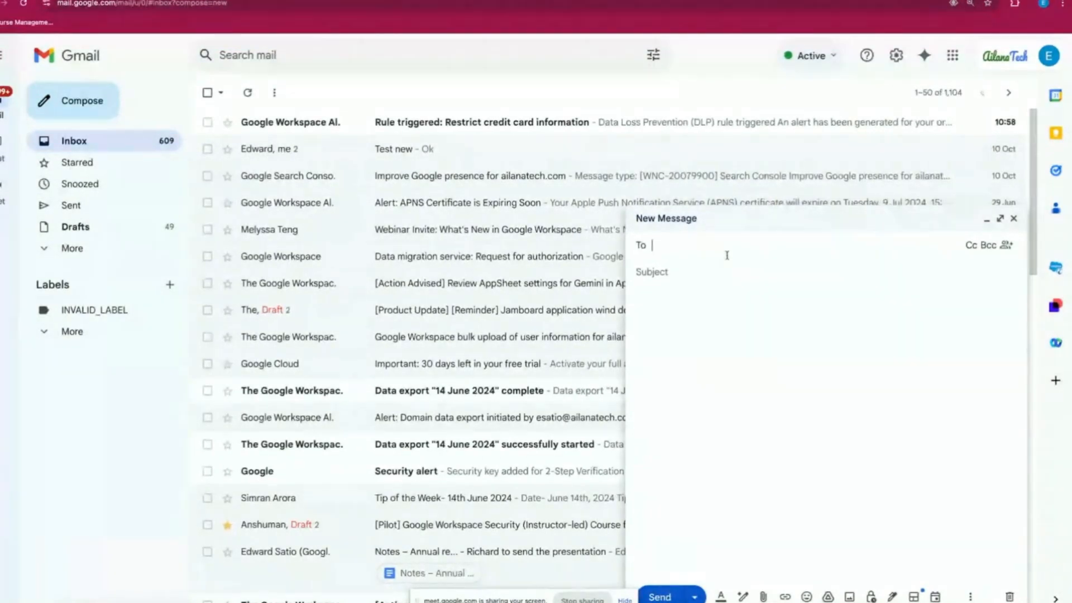
text(alan)
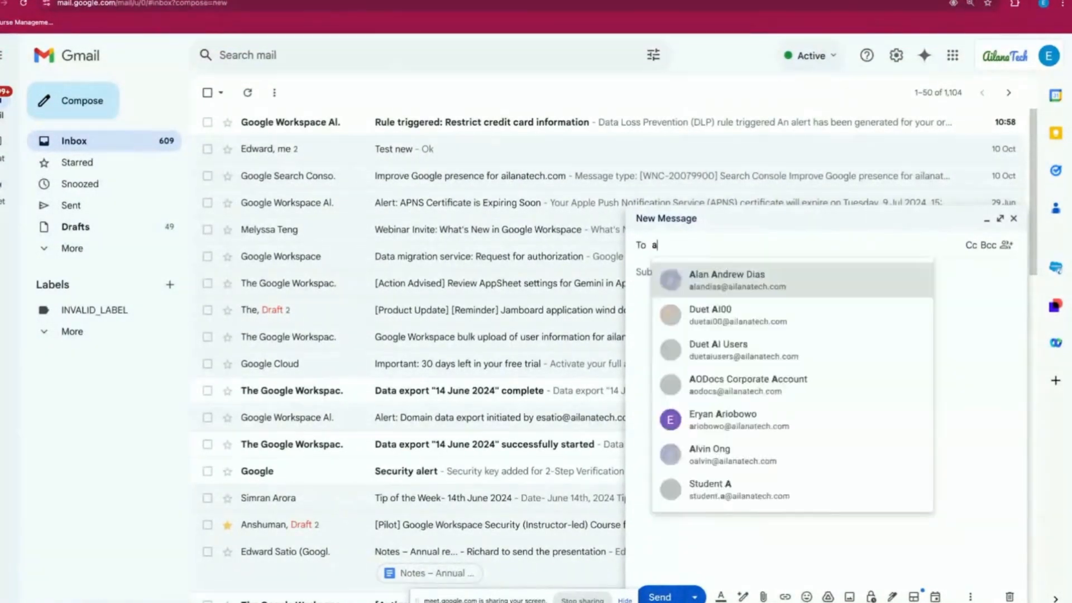
click(733, 281)
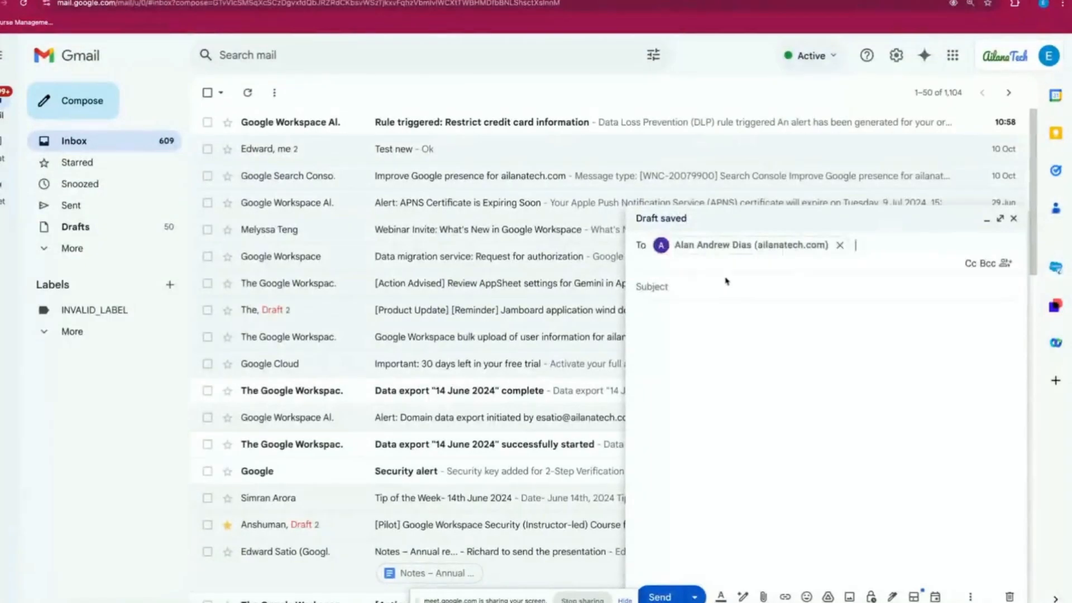
Step: Enter "Confidential email, please do not share" as the email's subject and copy the same text into the body
text(Confident)
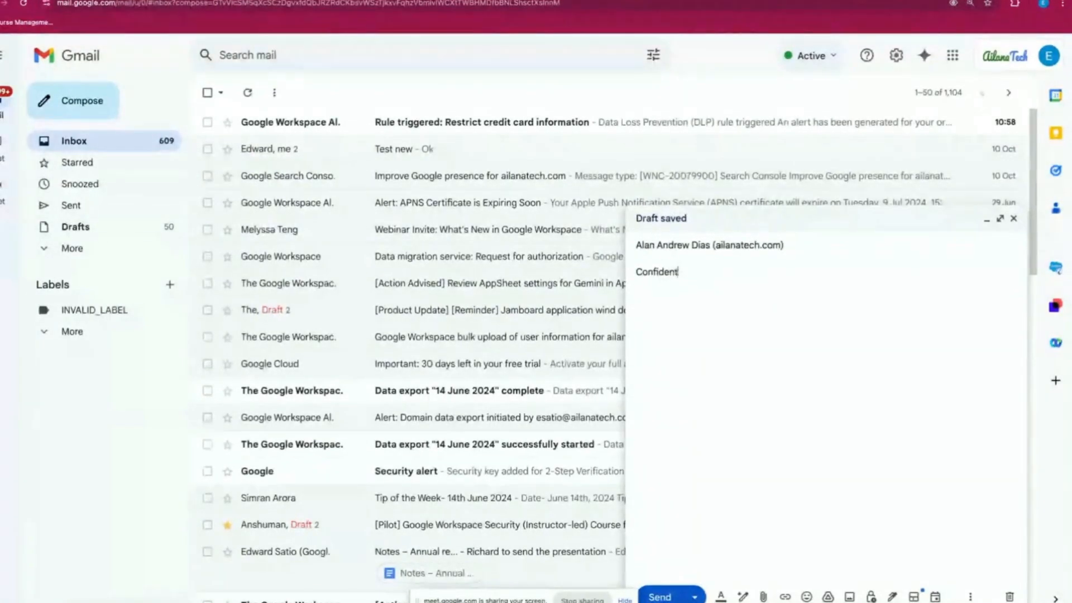
text(ial email, please do not share)
key(ctrl+a)
key(ctrl+c)
click(719, 344)
key(ctrl+v)
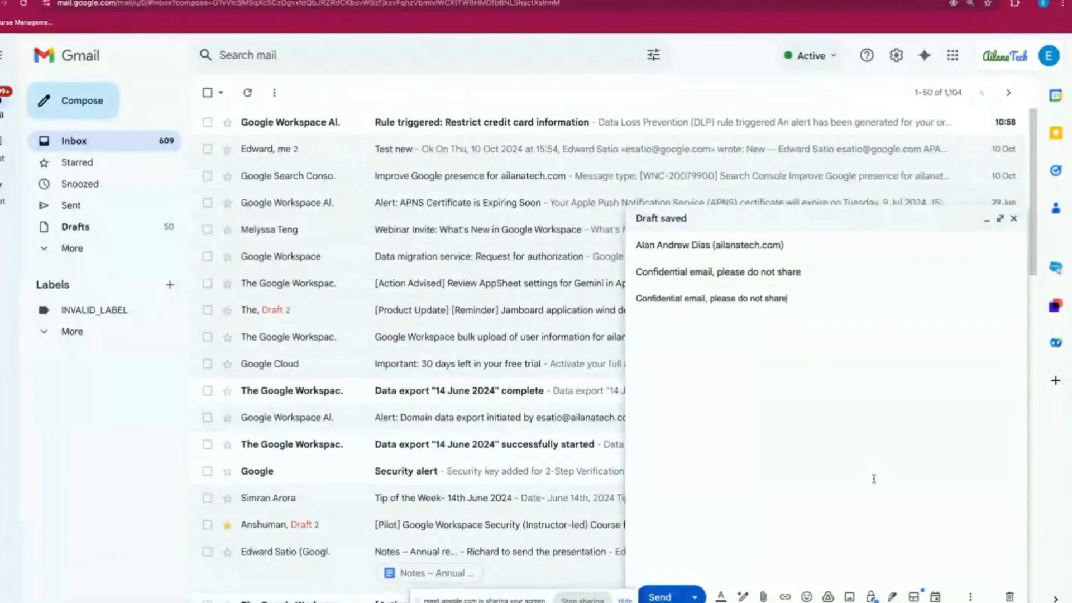
Step: Turn on confidential mode for the email with a one-week expiry and no SMS passcode
mouse_move(871, 595)
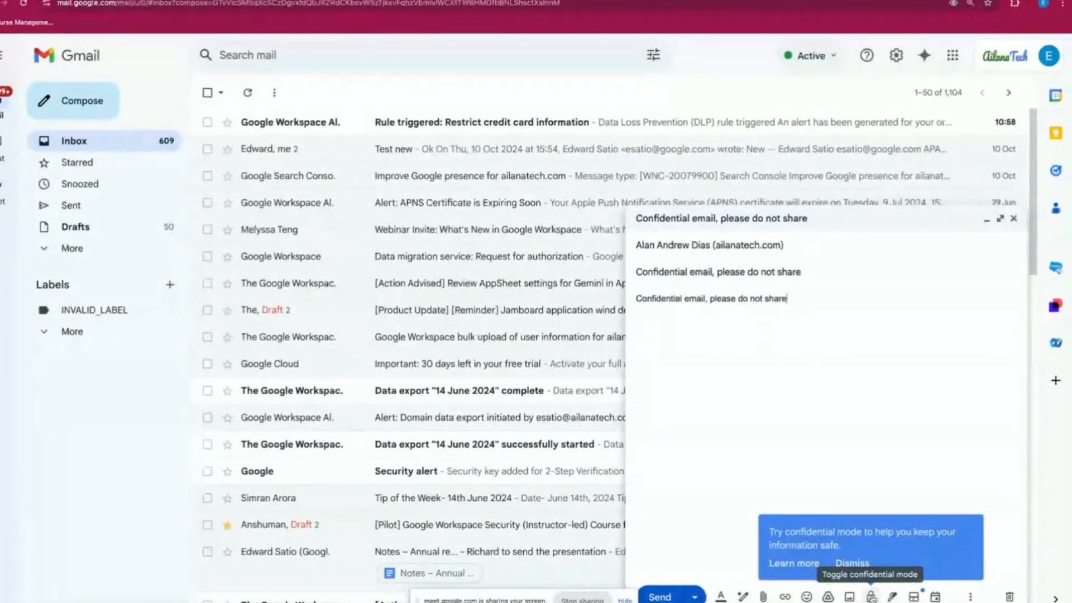
click(871, 597)
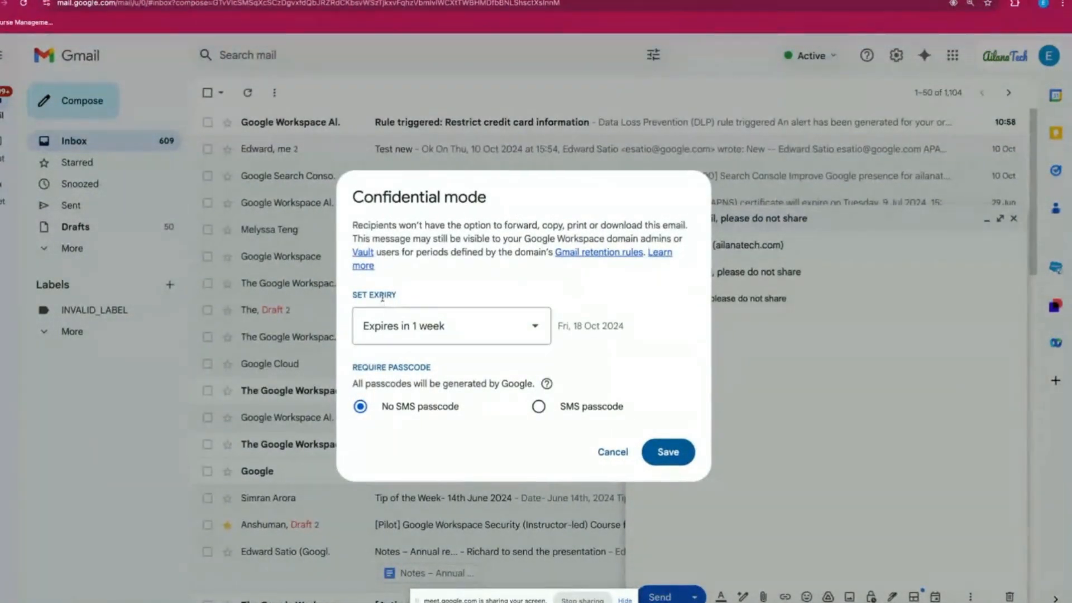
click(449, 333)
click(437, 398)
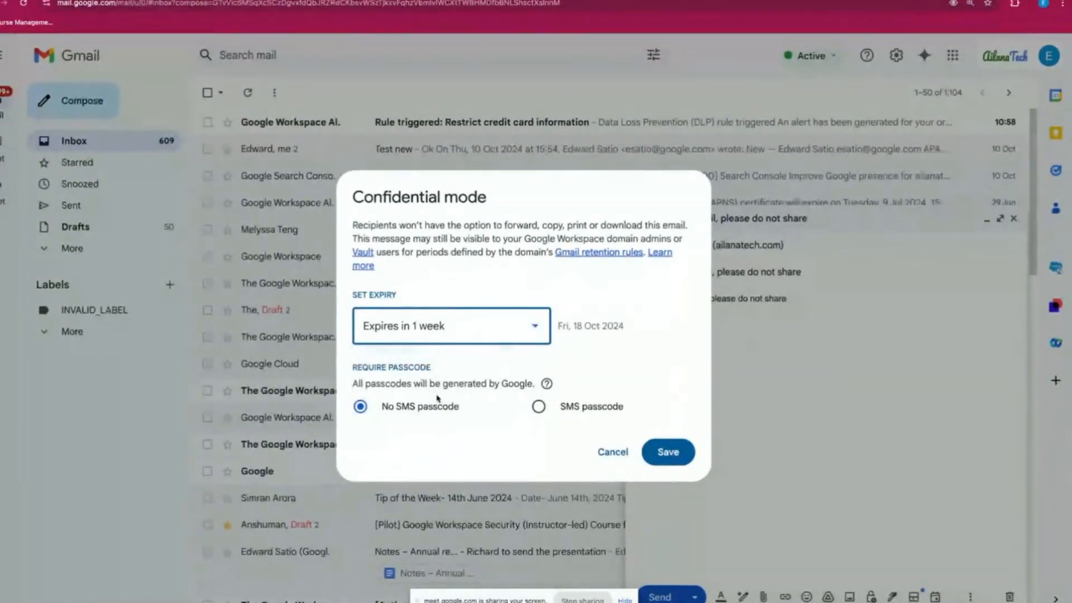
drag(574, 325, 629, 331)
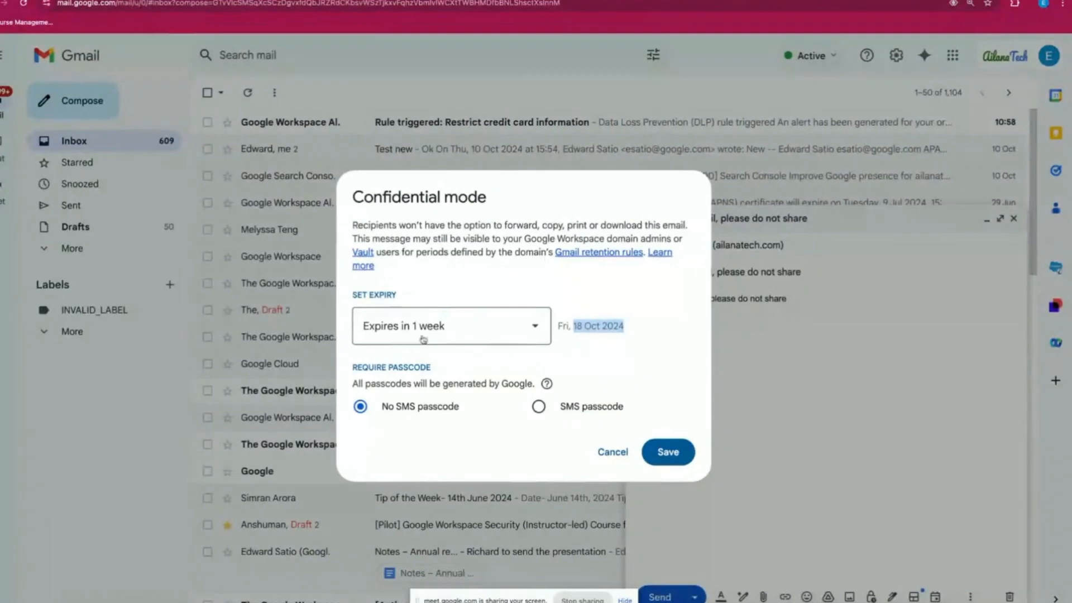
click(360, 369)
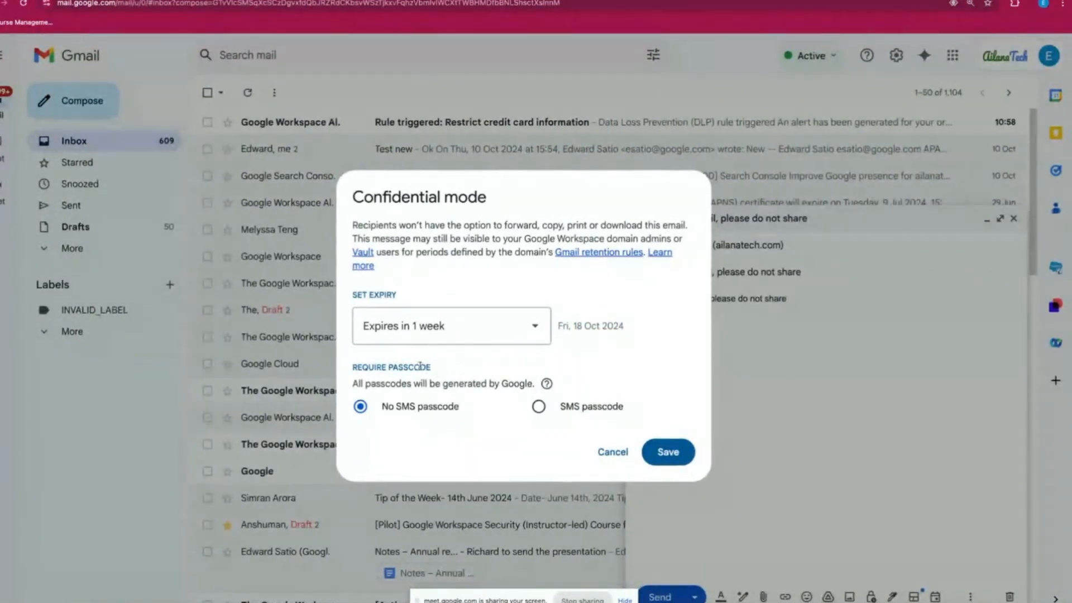
click(539, 408)
click(429, 409)
drag(464, 226, 646, 237)
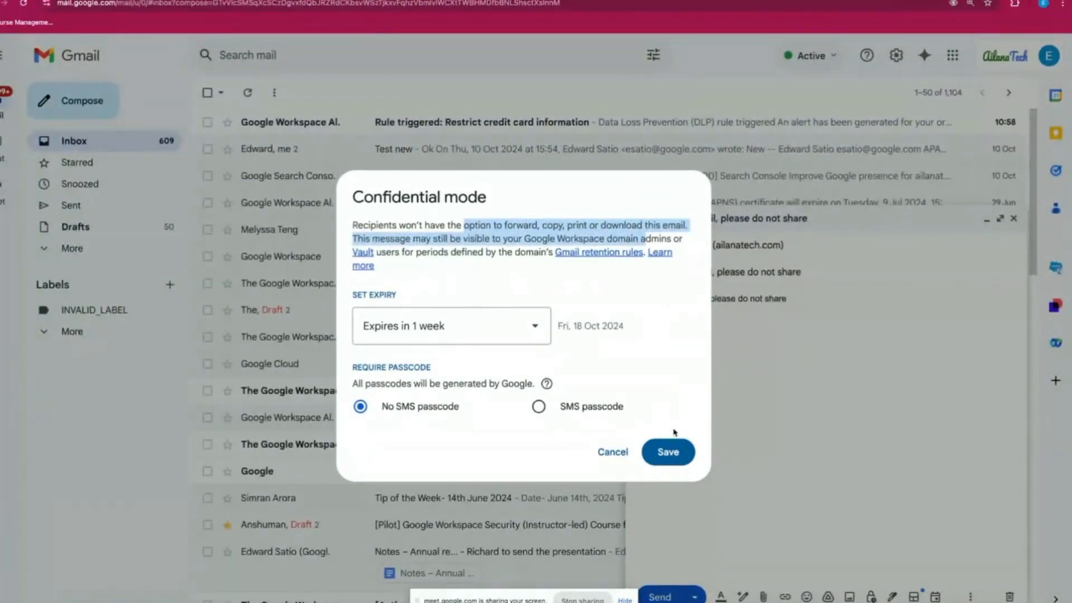
click(680, 455)
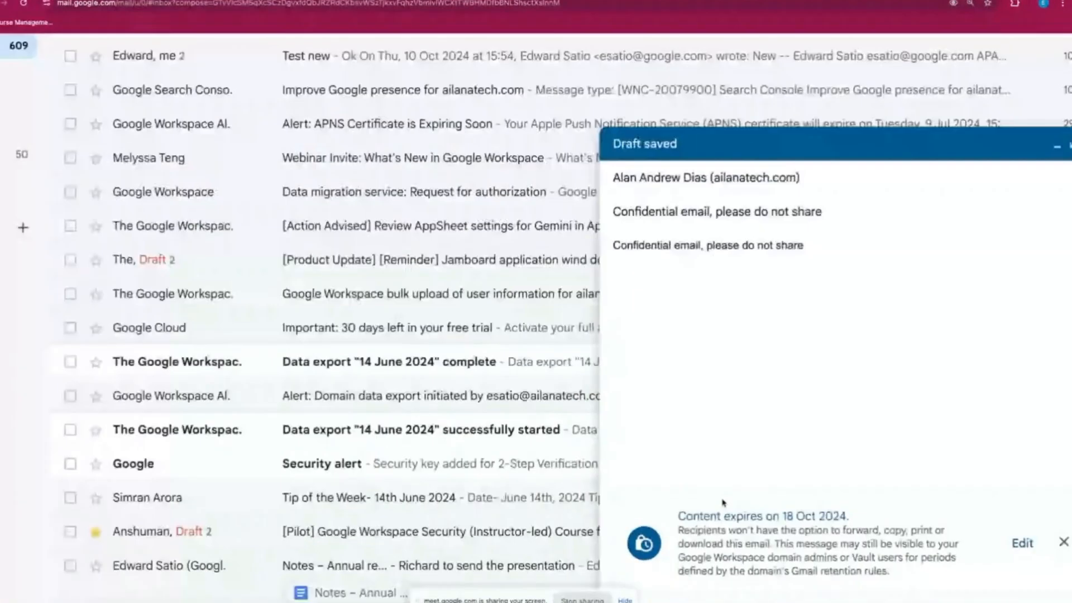
Step: Check the content expiry notice in the draft and send the confidential email
scroll(723, 503, right, 2)
scroll(724, 502, down, 2)
scroll(724, 503, up, 1)
scroll(724, 502, up, 1)
scroll(724, 502, down, 3)
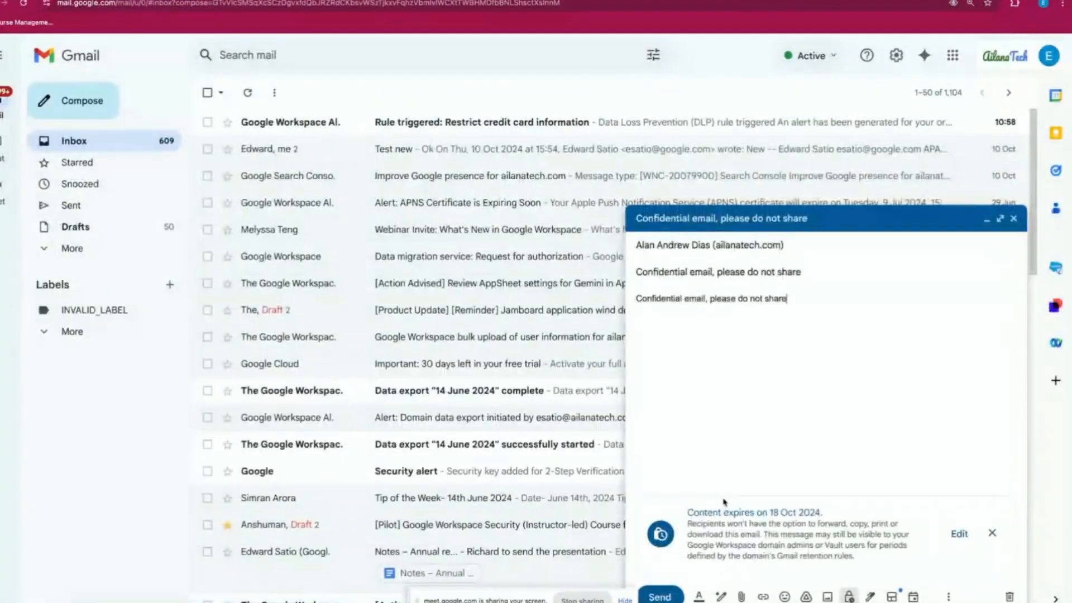
click(661, 596)
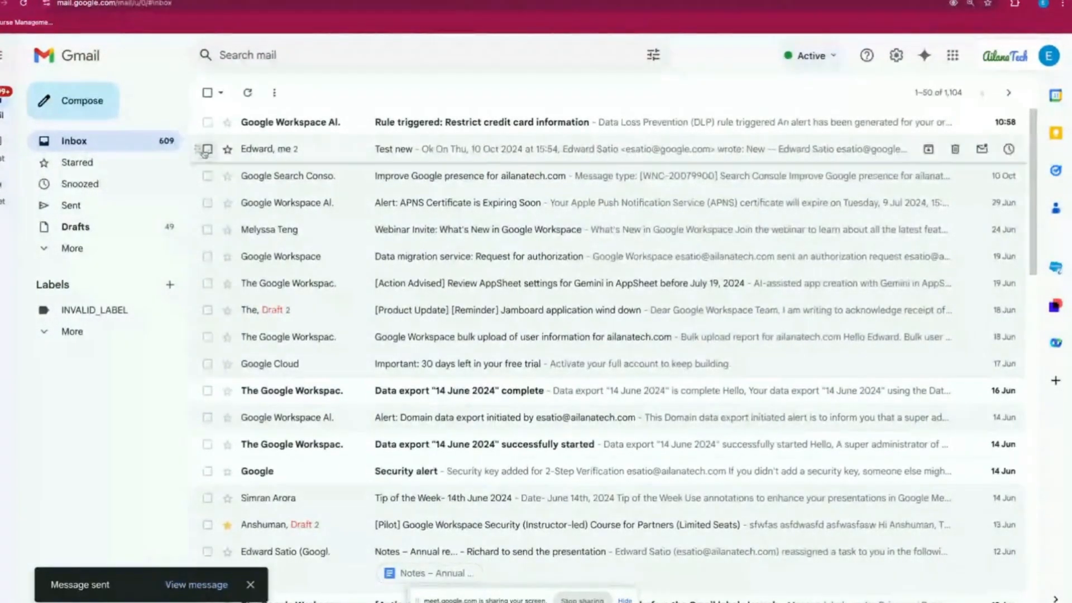
Step: Compose a new email with the subject "Let's meet" and address it to another colleague in the company
click(93, 106)
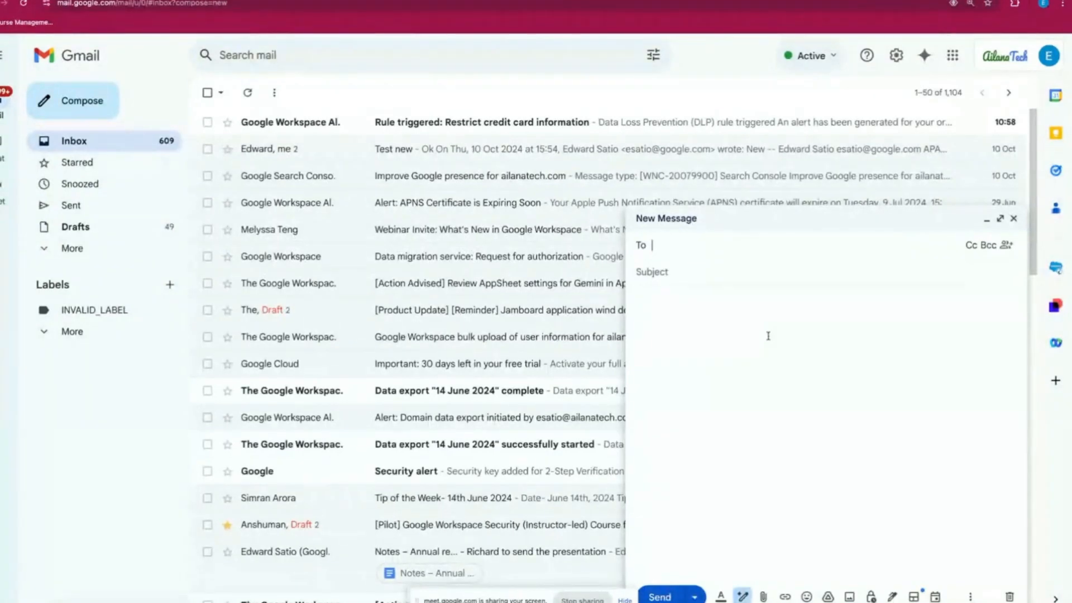
click(731, 273)
text(L)
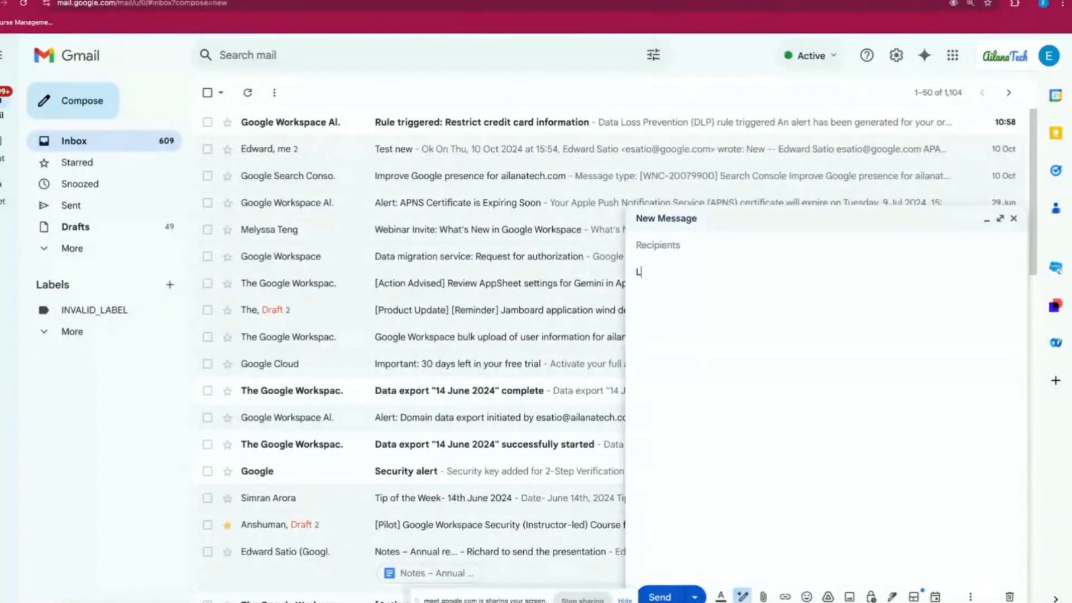
text(et's meet)
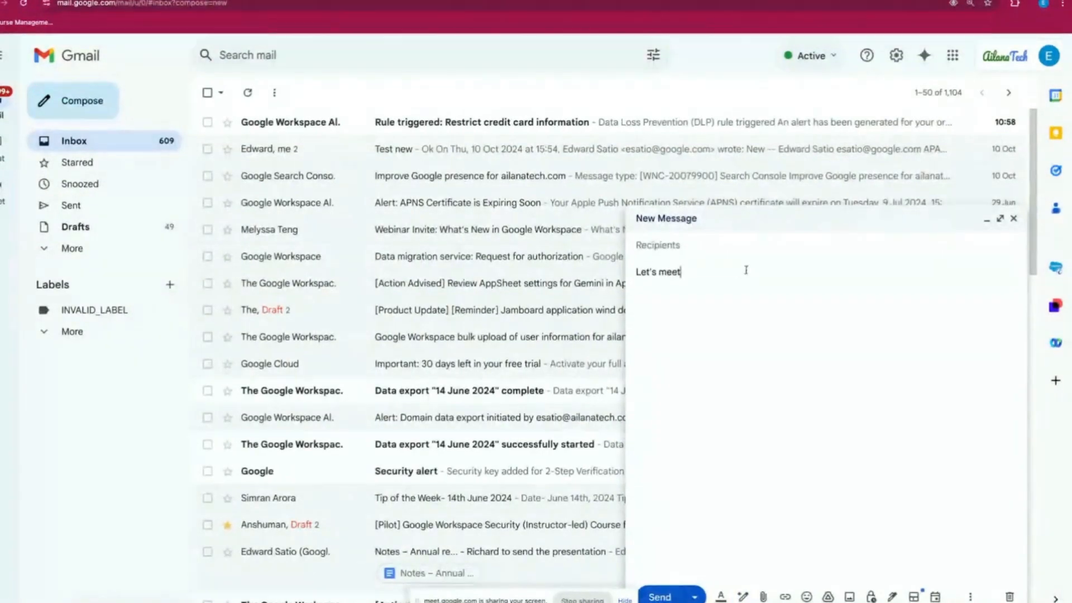
click(750, 255)
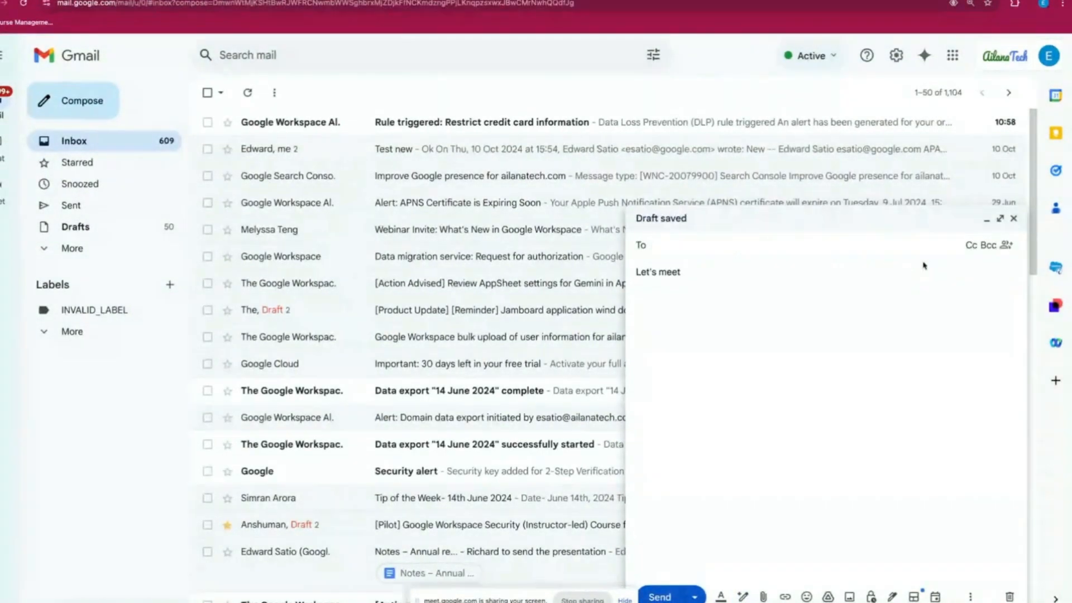
text(pet)
click(850, 279)
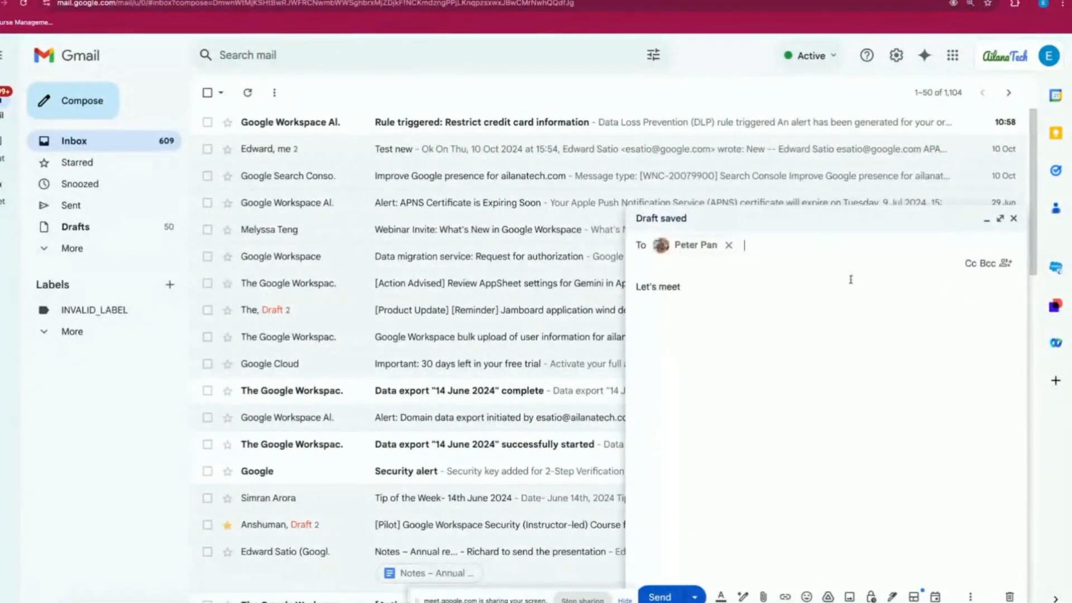
Step: Offer free times in the email body, marking a one-hour slot on 11 October 2024 from 2:00pm to 3:00pm
click(813, 345)
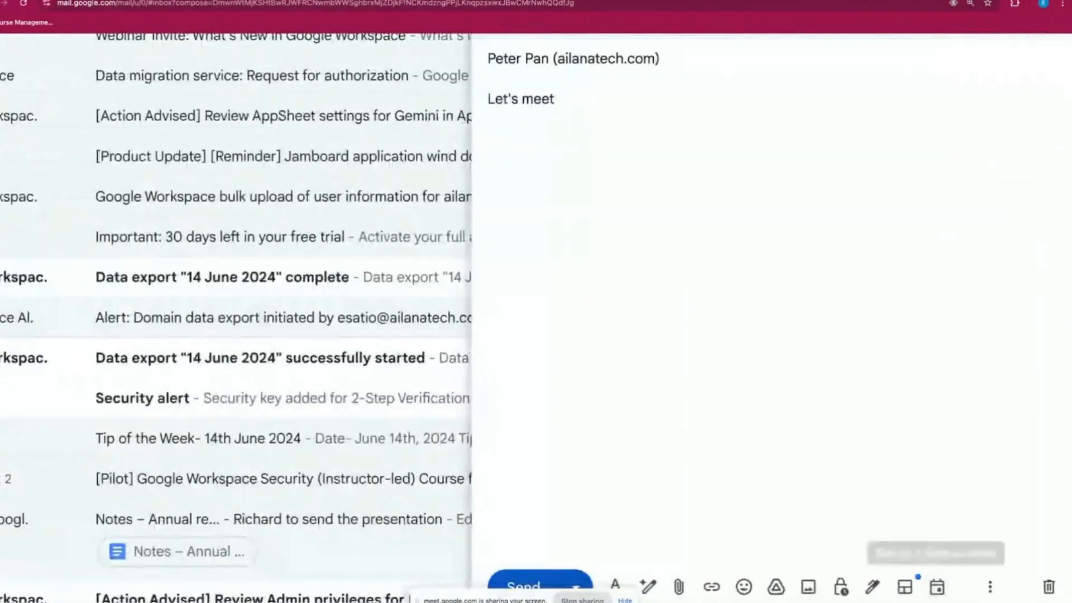
click(936, 591)
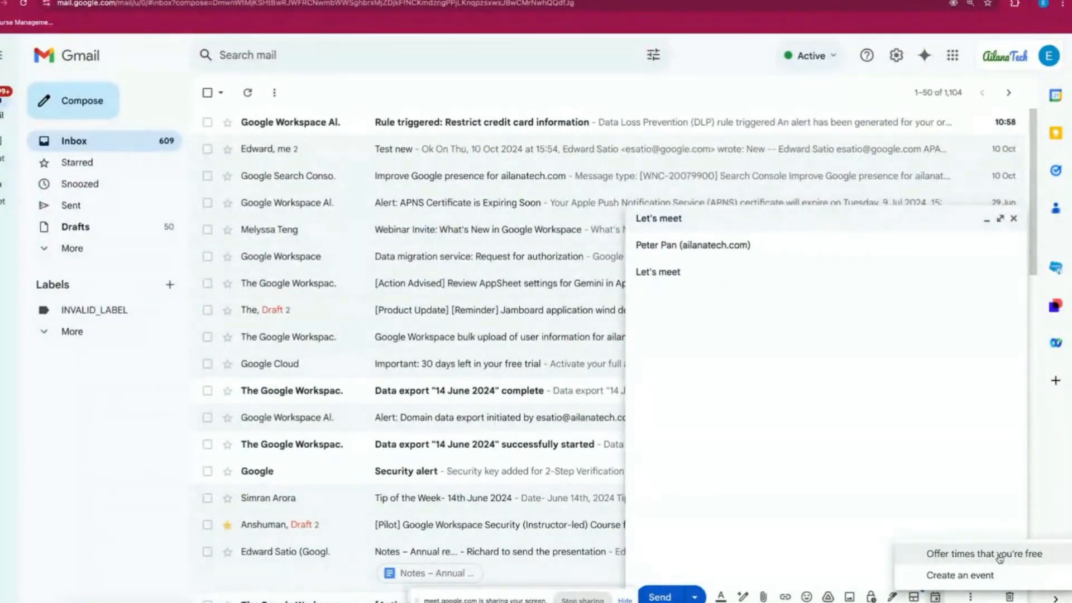
click(1000, 556)
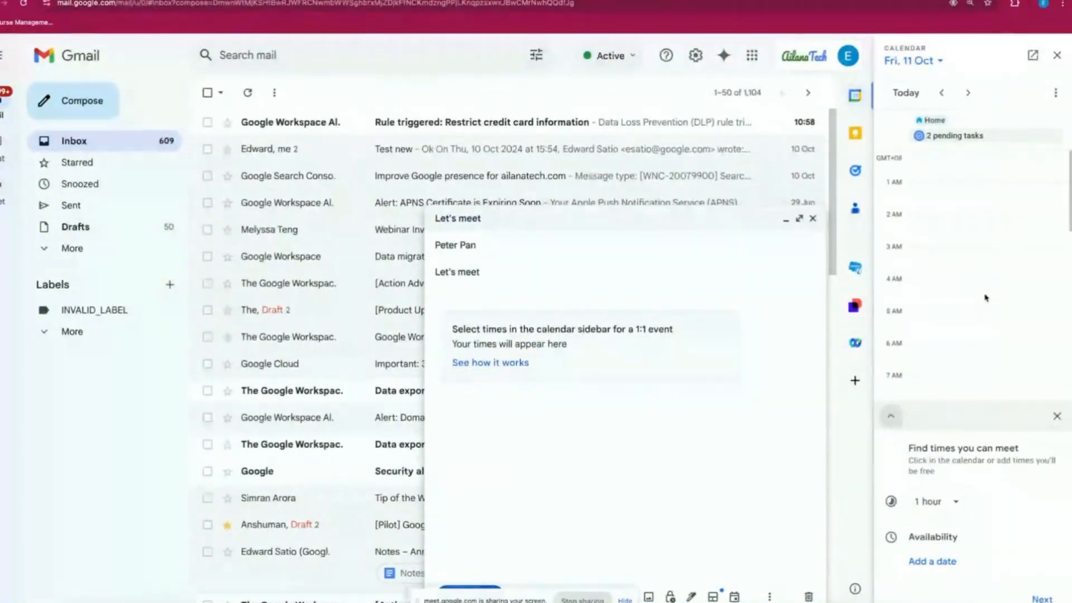
scroll(986, 298, down, 3)
scroll(985, 298, down, 6)
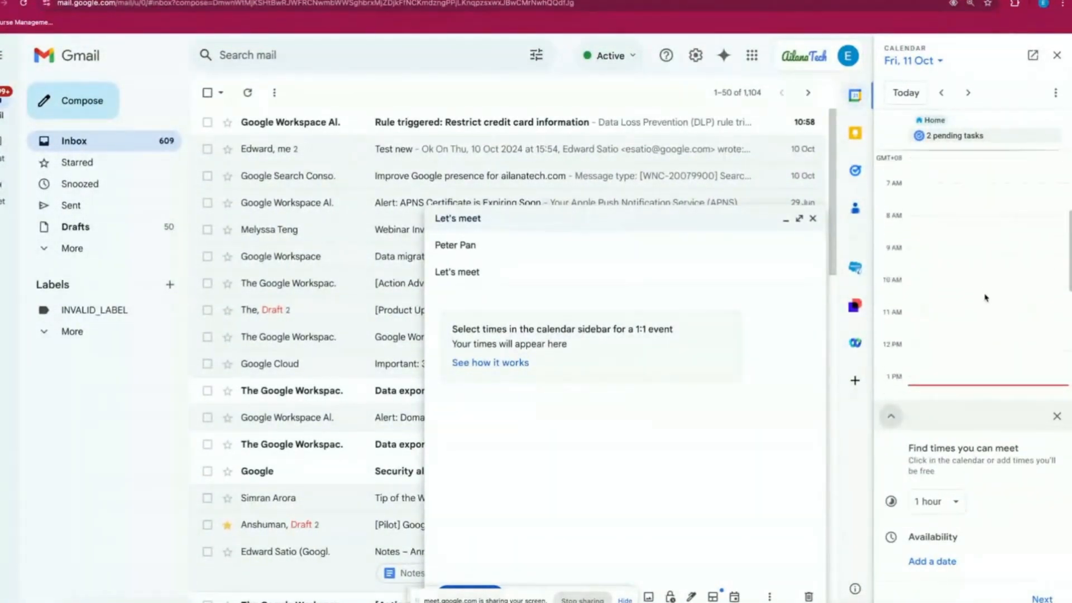
scroll(975, 296, down, 1)
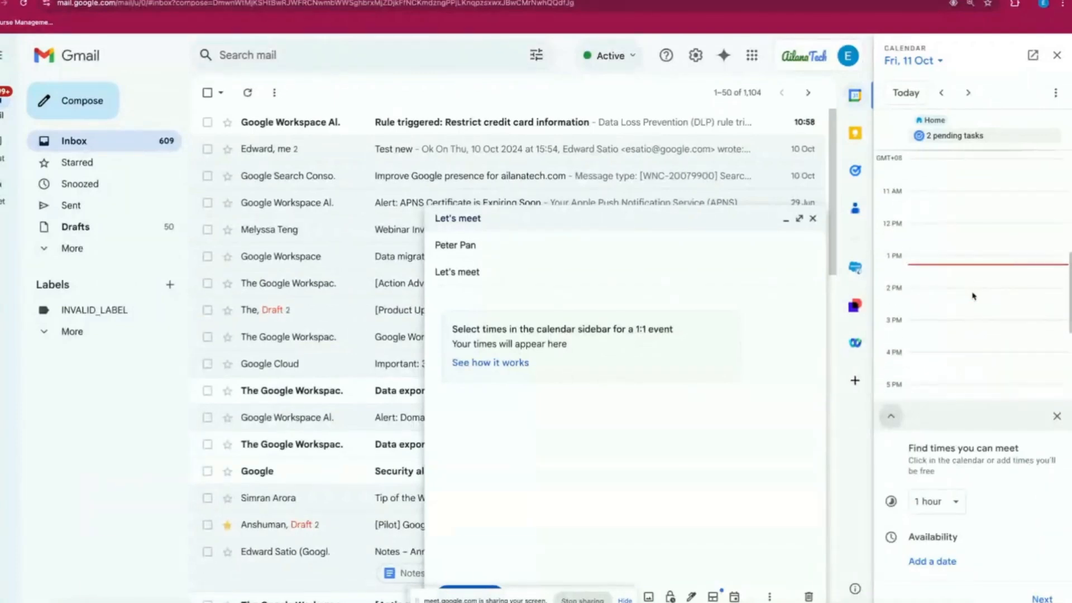
drag(971, 295, 972, 320)
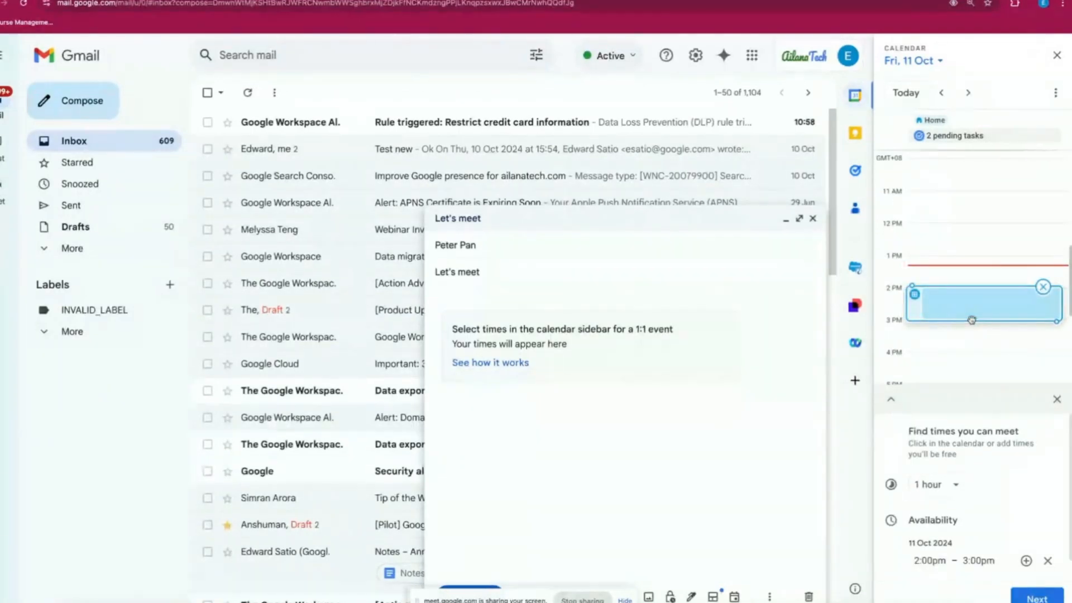
Step: Offer two more one-hour slots on Monday 14 October 2024, at 10:00am–11:00am and 3:00pm–4:00pm
click(968, 93)
click(969, 93)
click(969, 92)
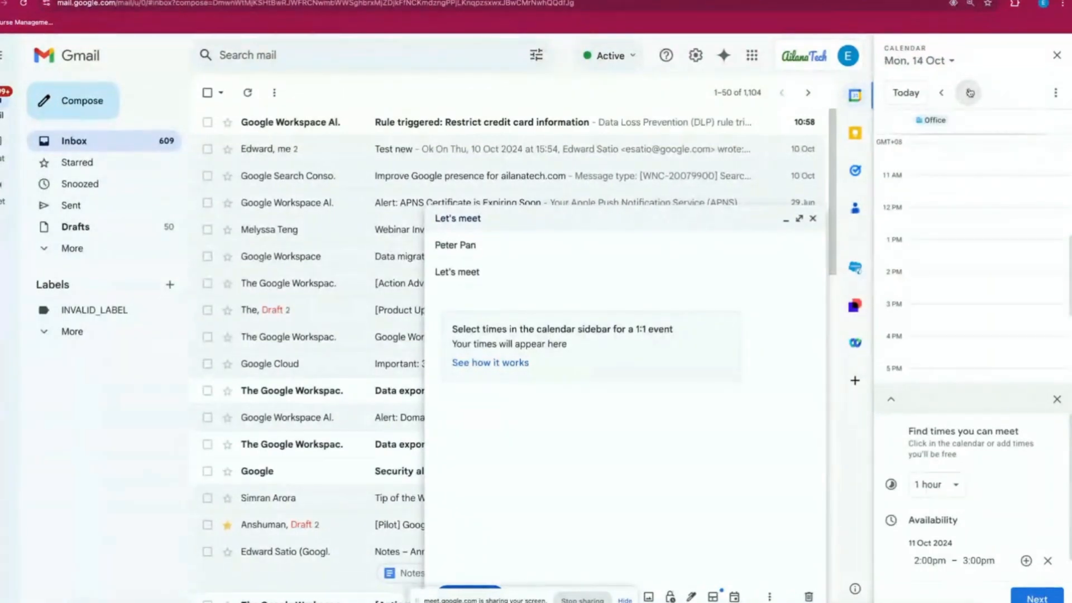
scroll(930, 230, up, 1)
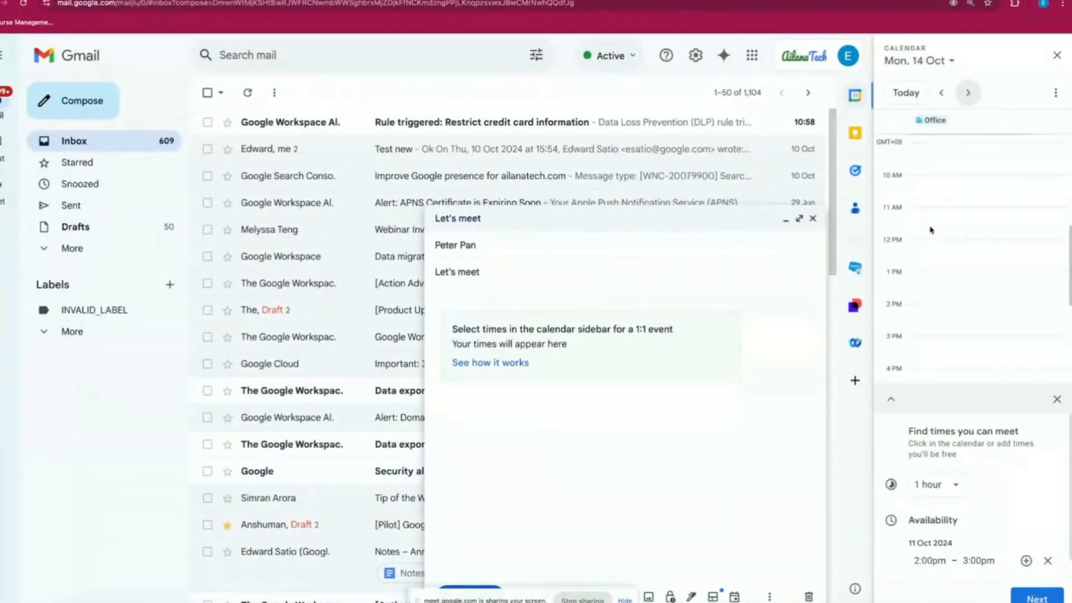
click(969, 177)
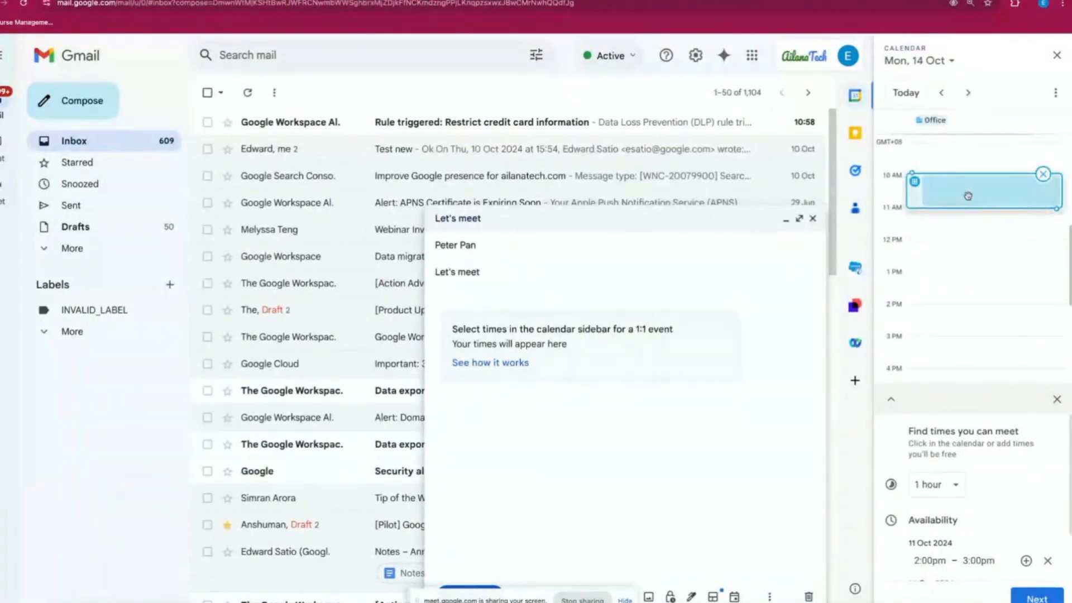
scroll(984, 267, down, 2)
click(975, 289)
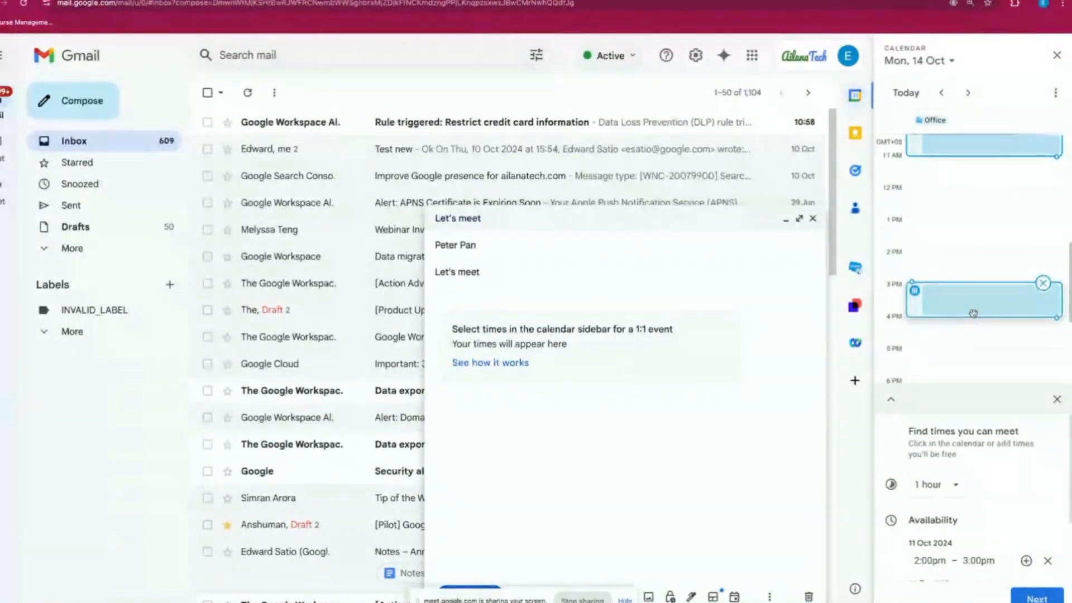
Step: Offer a slot on Wednesday 16 October 2024 from 1:00pm to 2:00pm and add all proposed times to the email
click(969, 94)
click(970, 95)
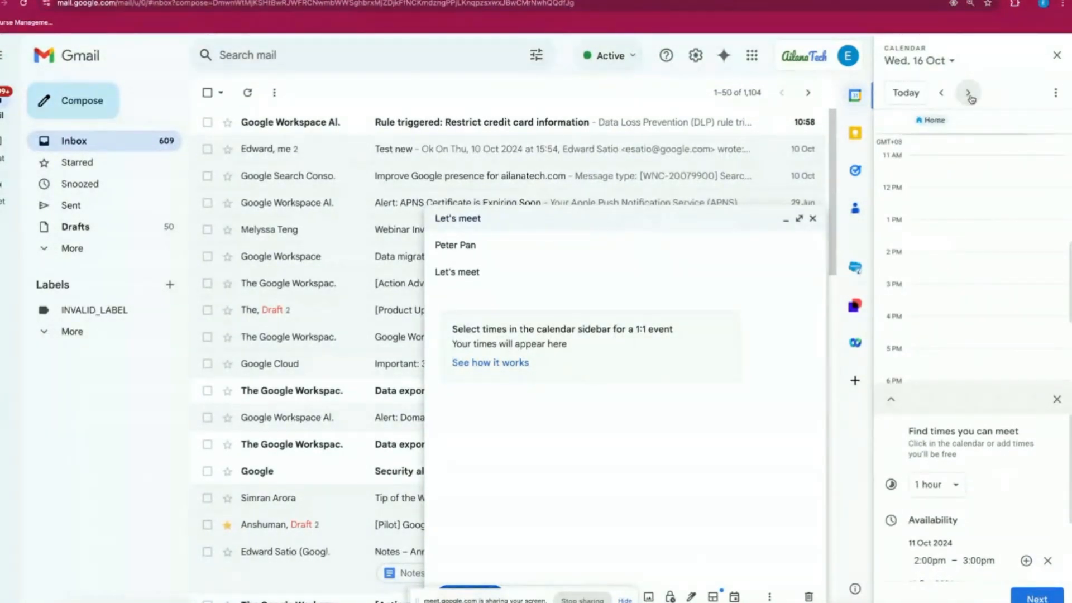
click(975, 226)
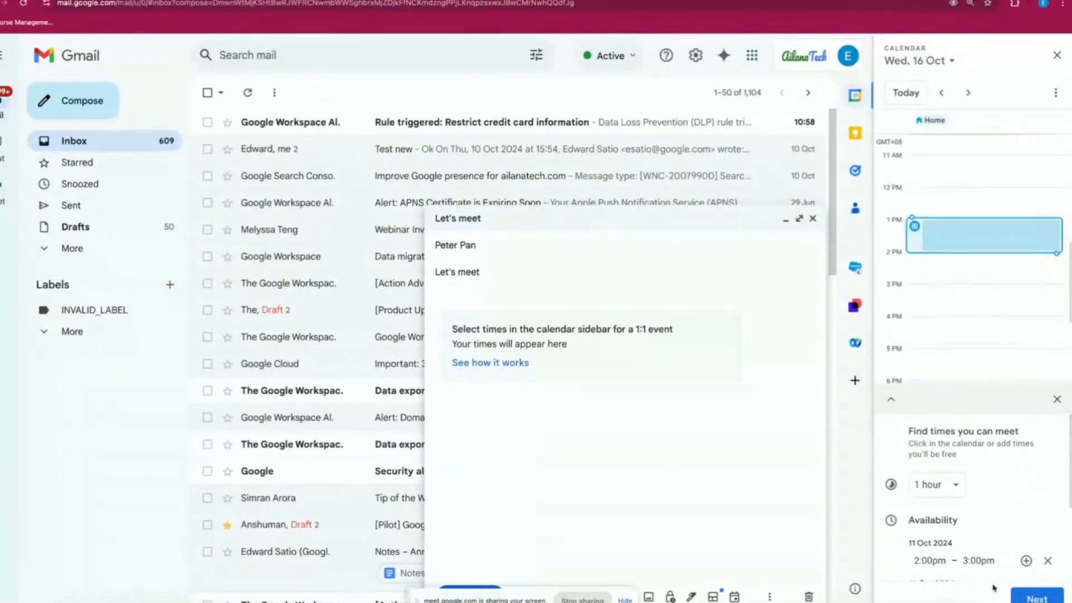
click(1037, 598)
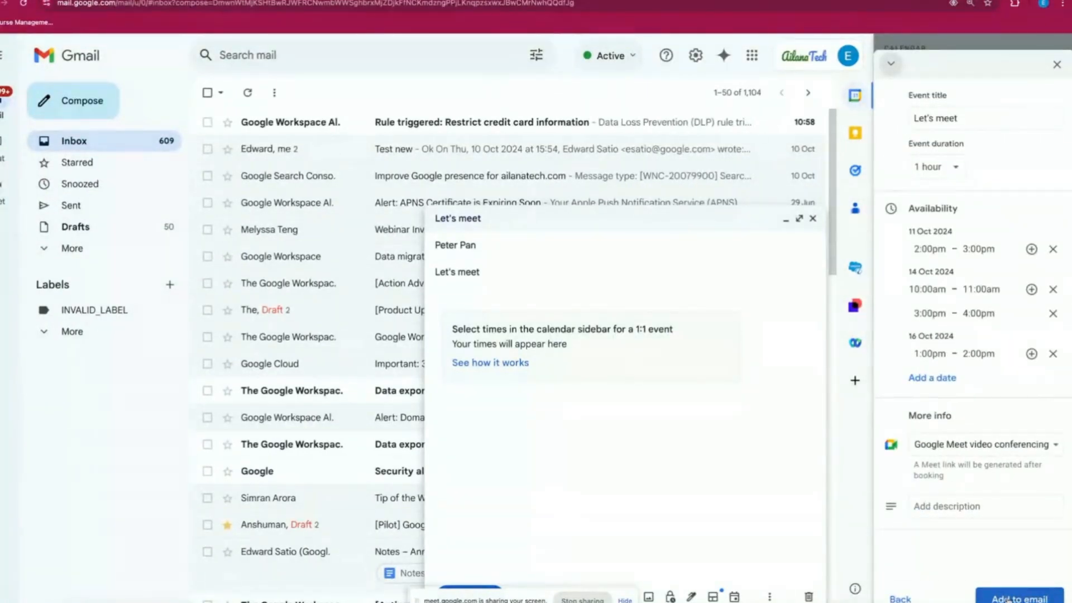
click(1037, 599)
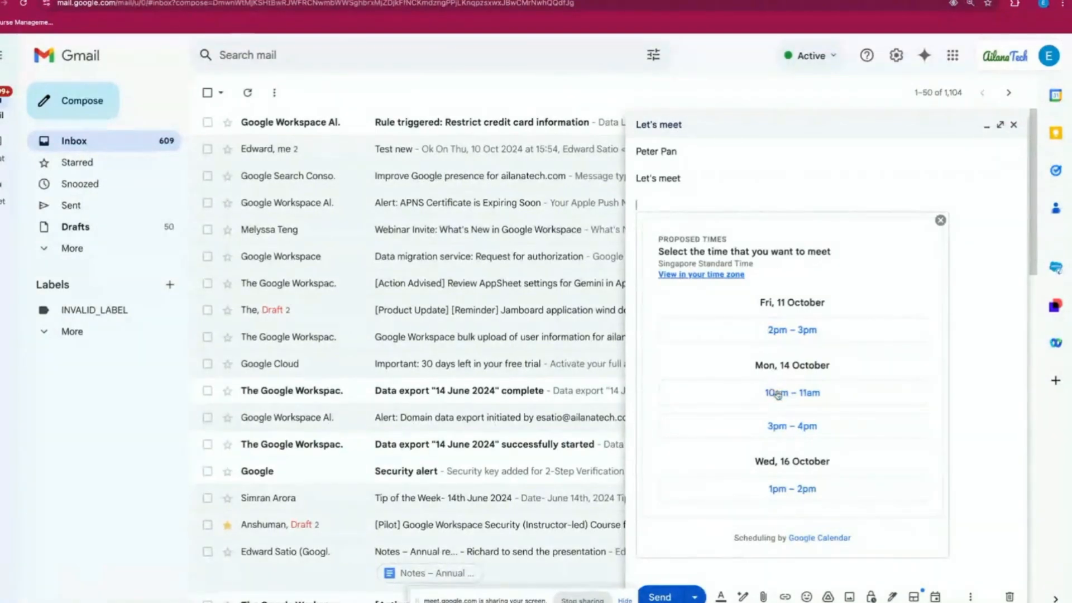
Step: Write "Let's meet today or next week. PLease choose your availability:" above the proposed times and send the email
click(671, 201)
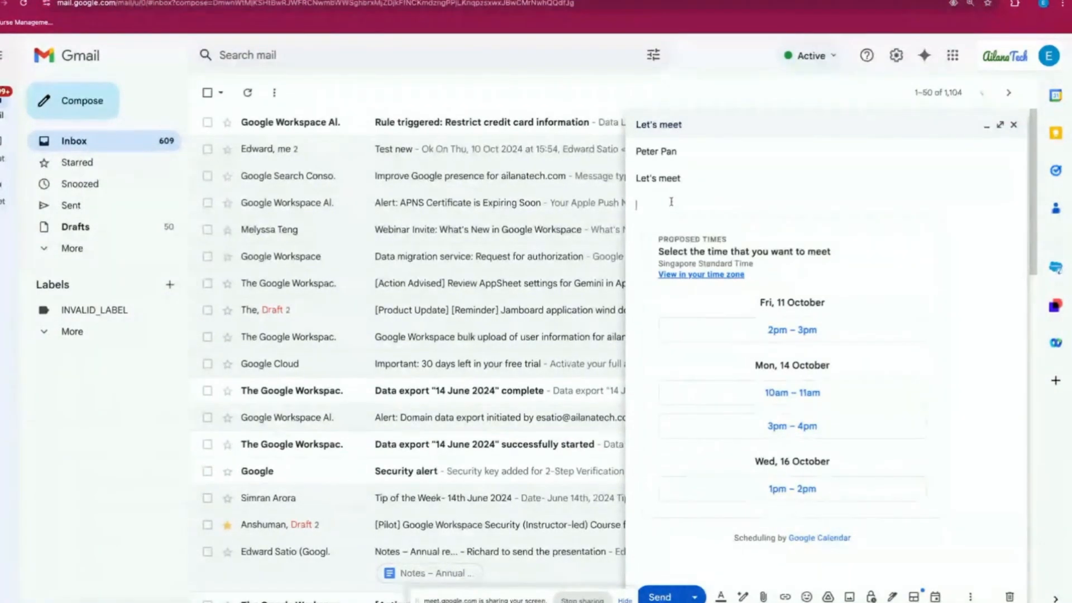
text(Let's meet today or next w)
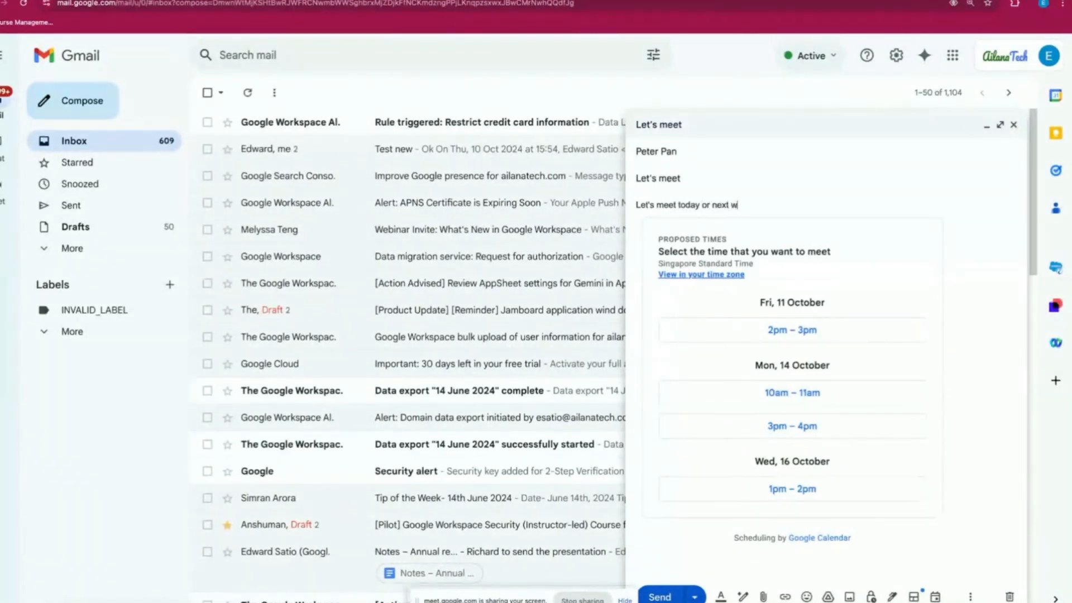
text(eek. PLease choose your)
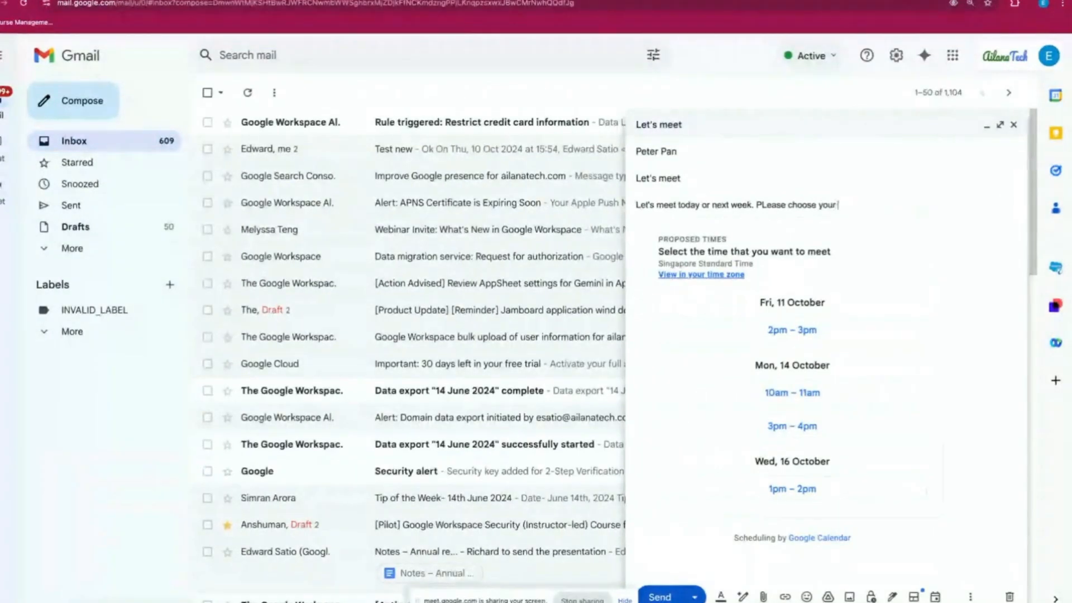
text( availabilitu)
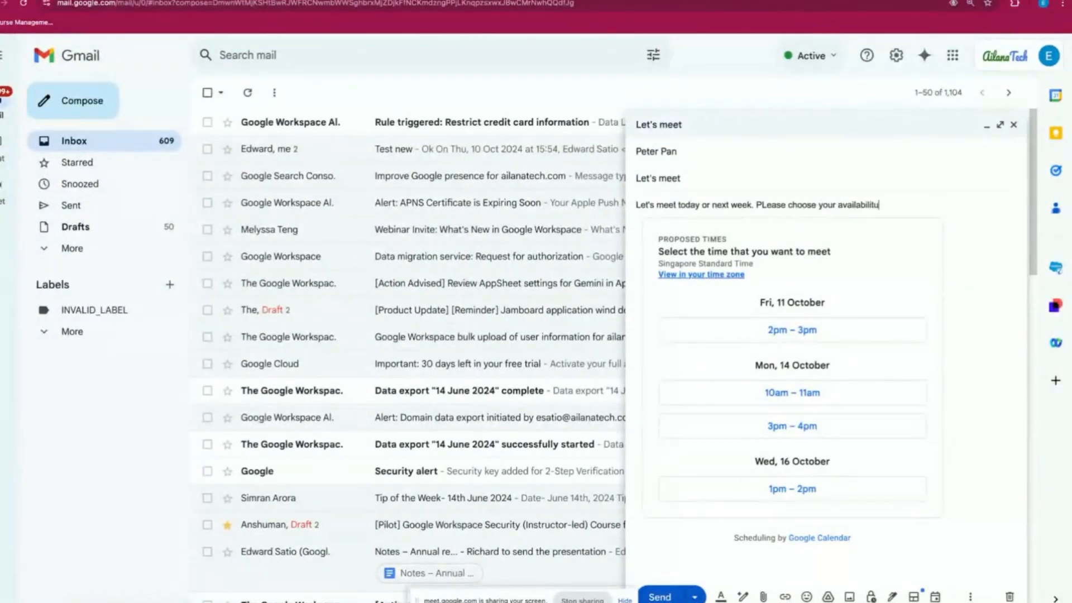
key(BackSpace)
text(y:)
key(Return)
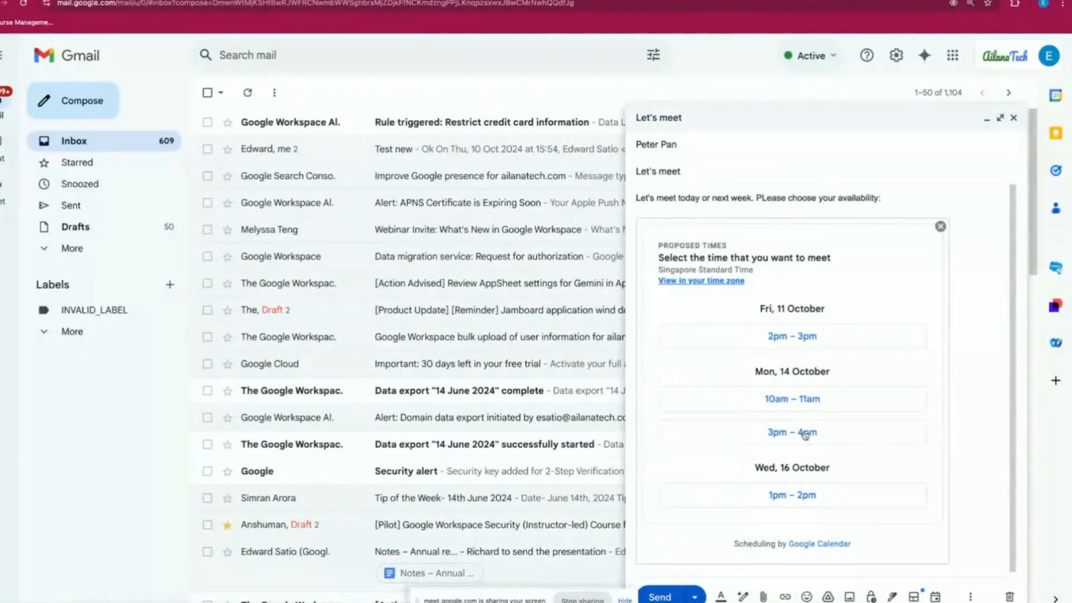
click(662, 596)
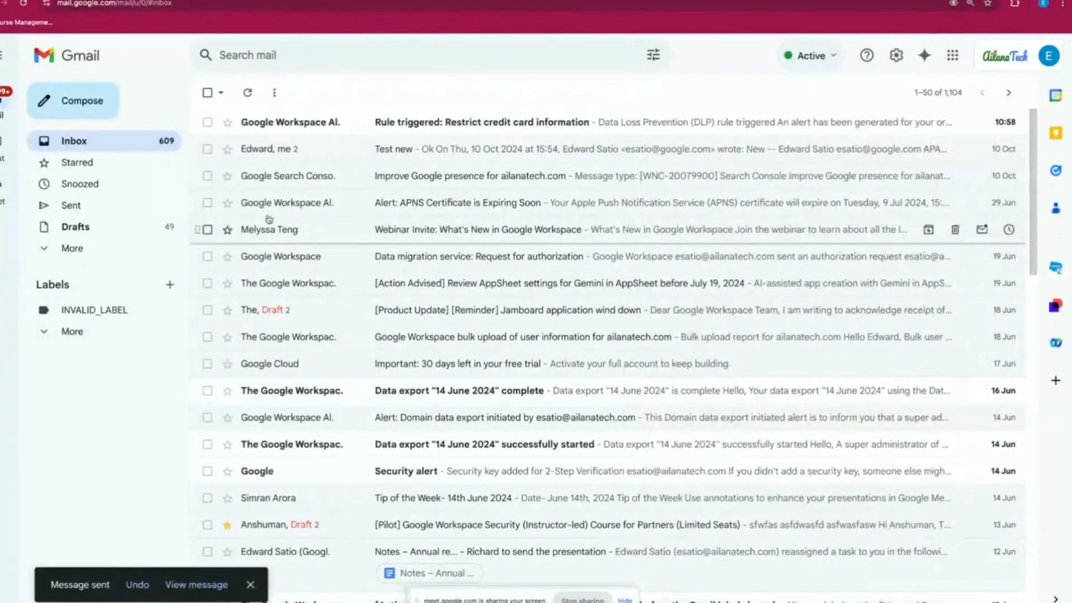
Step: Open the sent "Let's meet" email, book its Monday 14 October 3pm–4pm slot with the prefilled contact info, and close the booking page
click(104, 213)
click(468, 161)
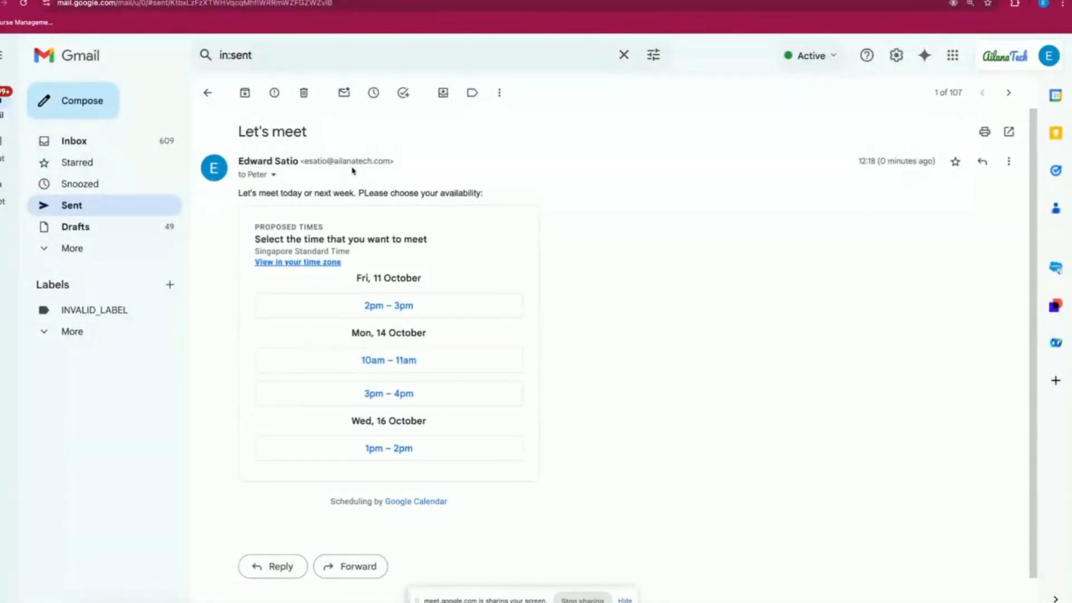
click(405, 394)
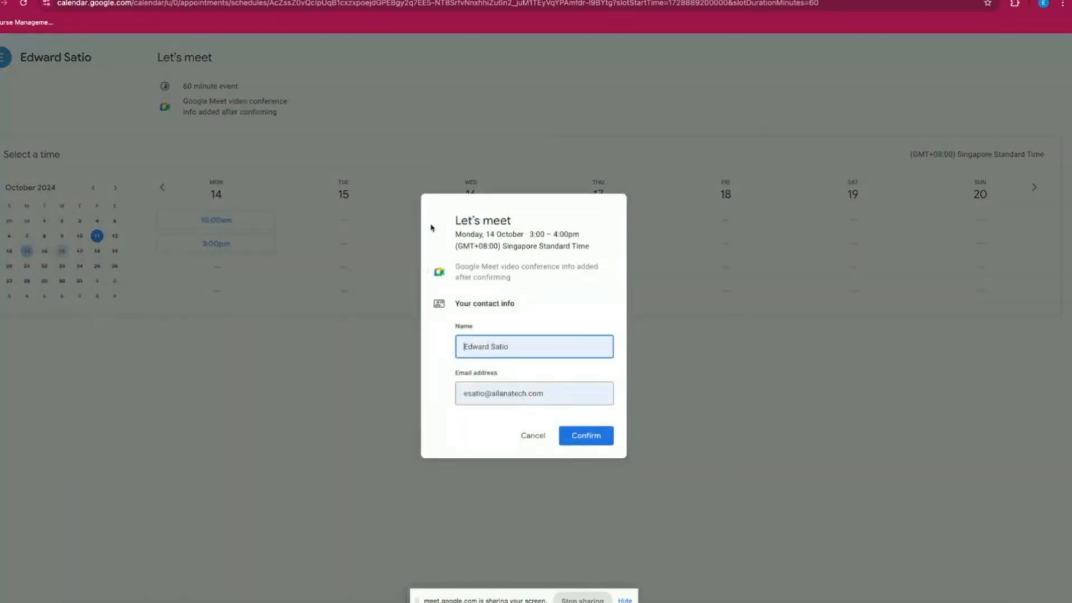
click(591, 435)
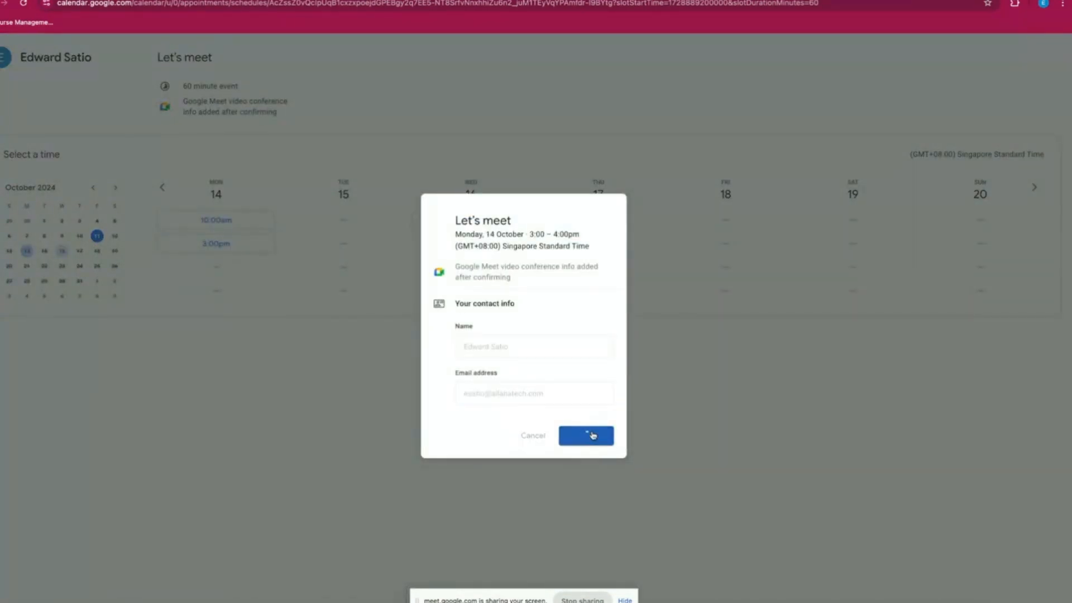
click(1033, 1)
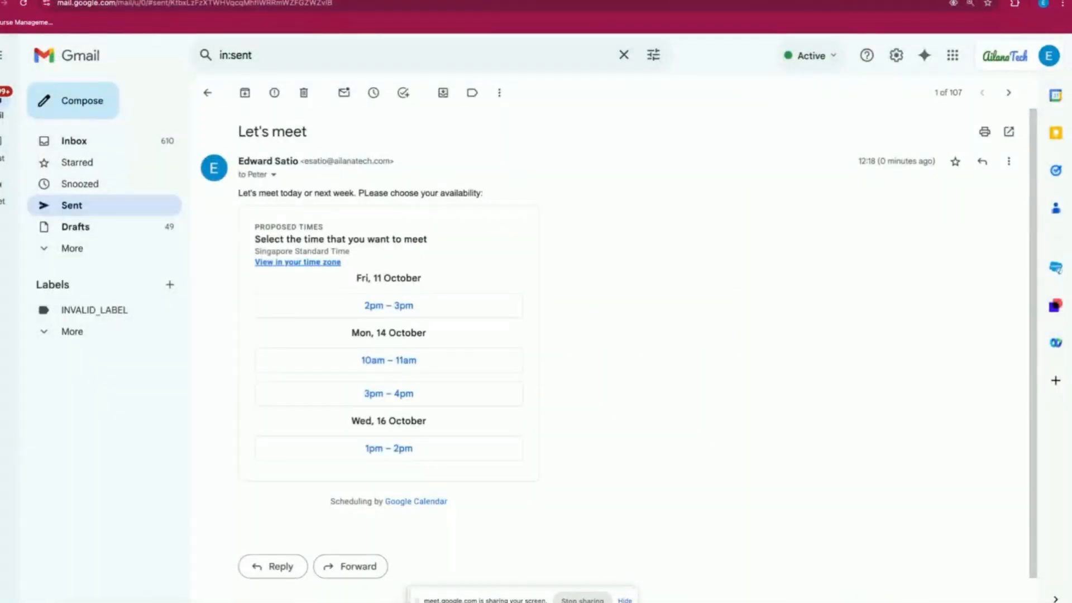
Step: Switch to the "SOW Draft for Approval" document in Google Docs, close the Gemini pane and look through the statement of work's sections
click(240, 0)
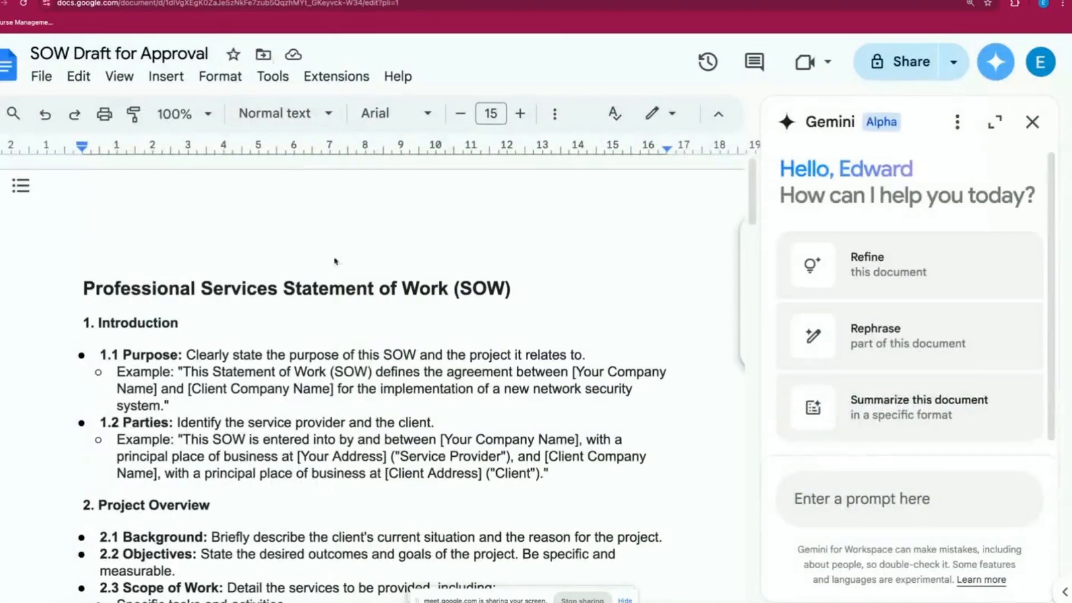
click(1032, 121)
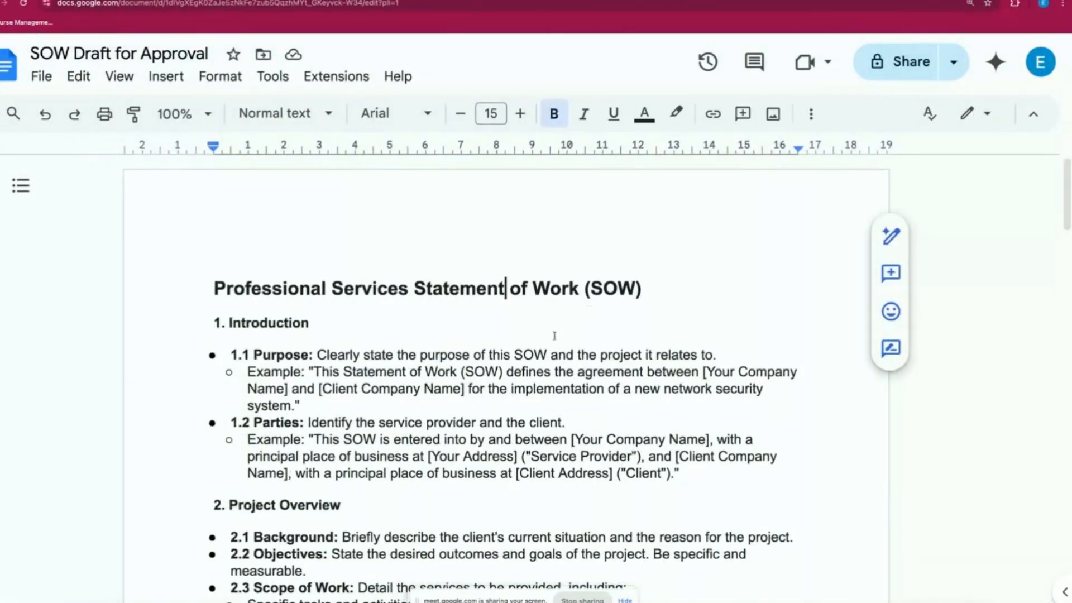
scroll(497, 359, down, 2)
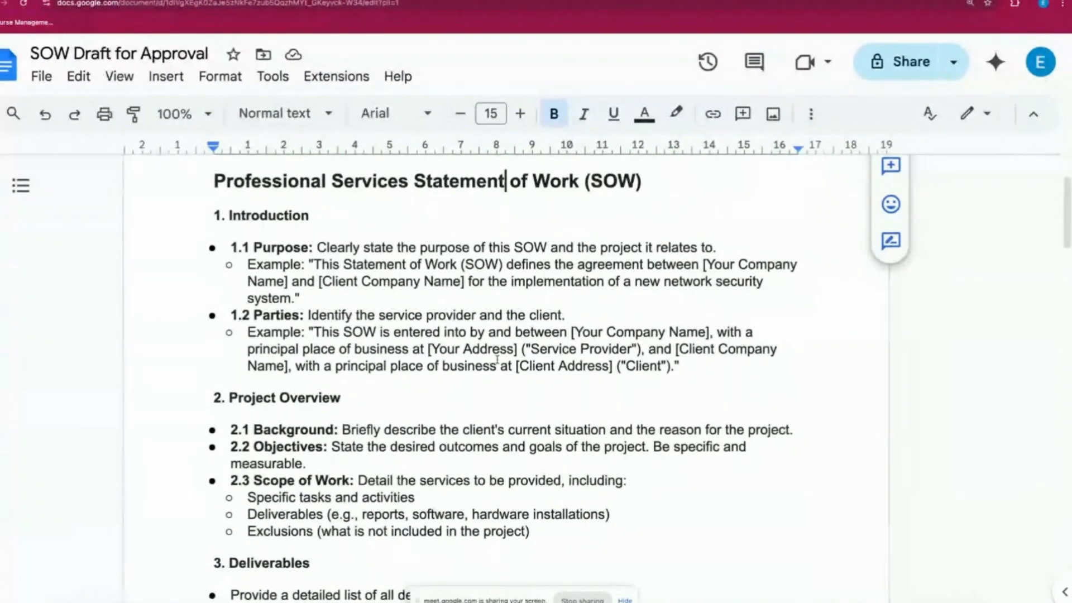
scroll(369, 424, up, 2)
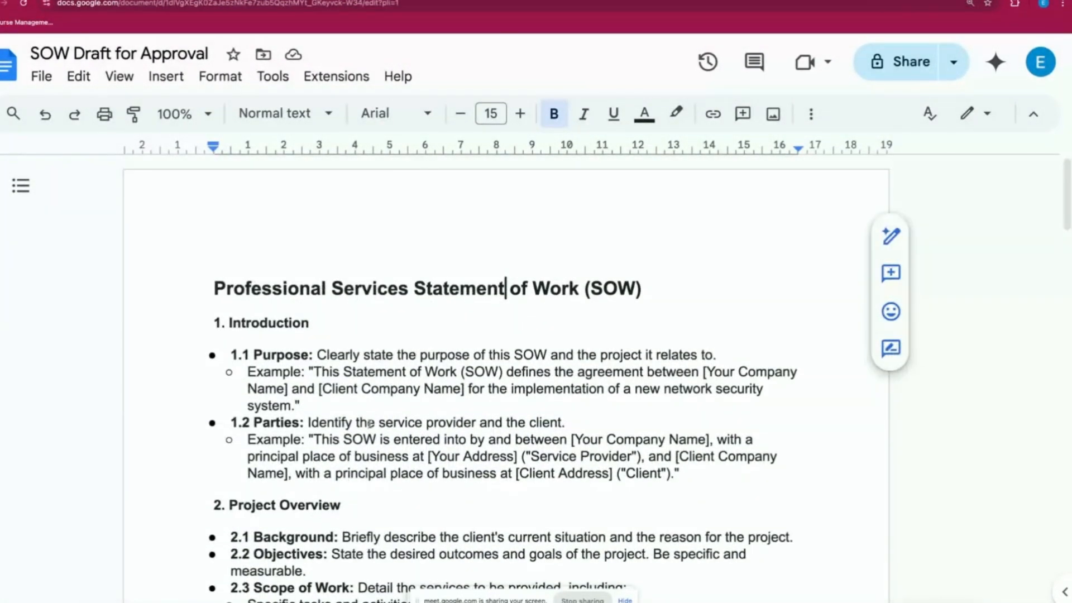
triple_click(558, 289)
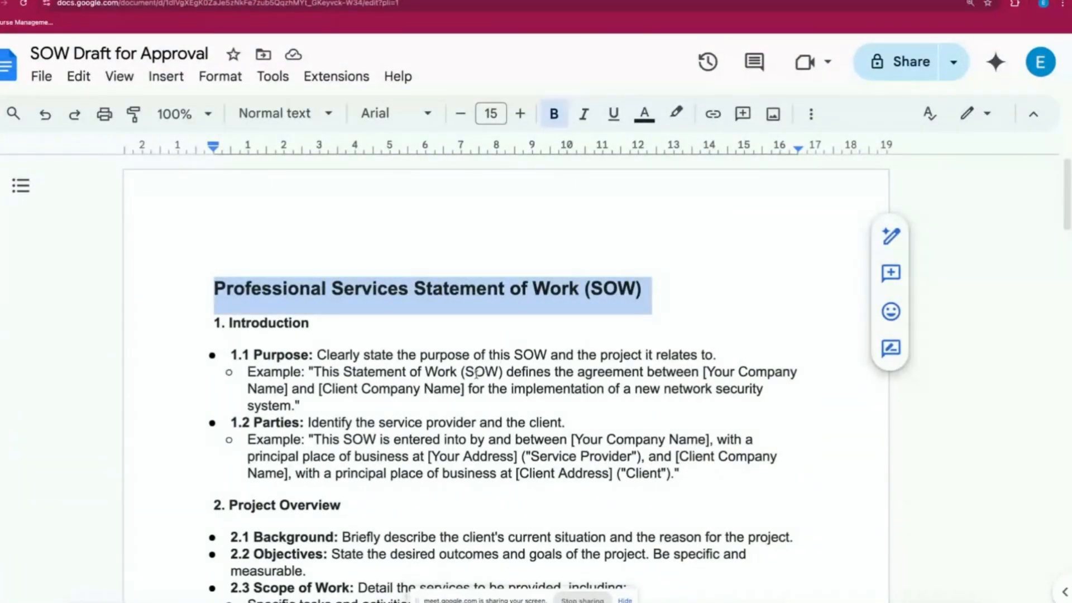
scroll(399, 426, down, 20)
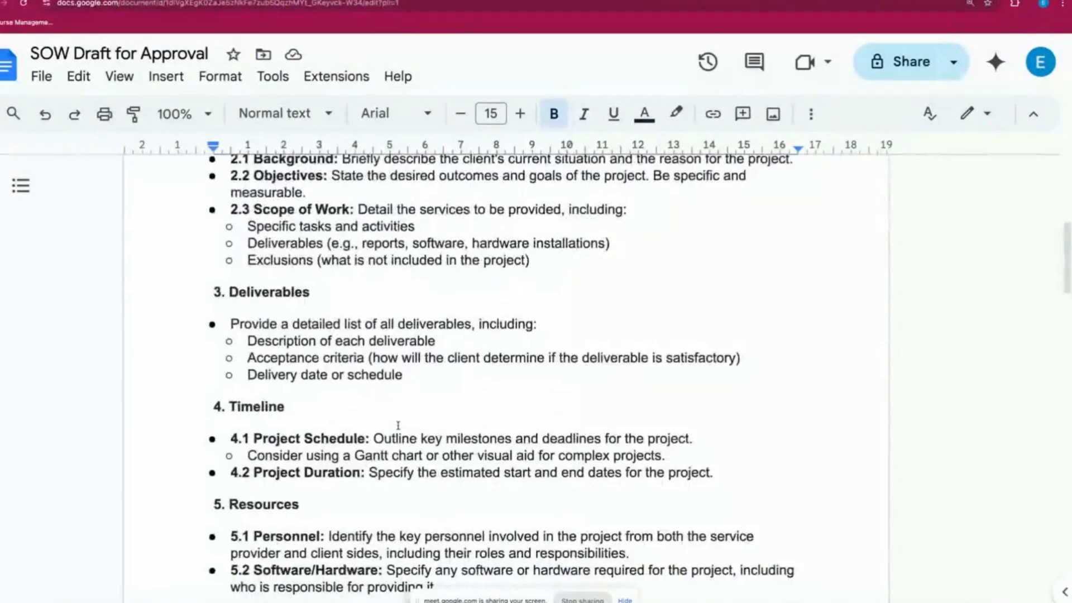
scroll(398, 425, down, 7)
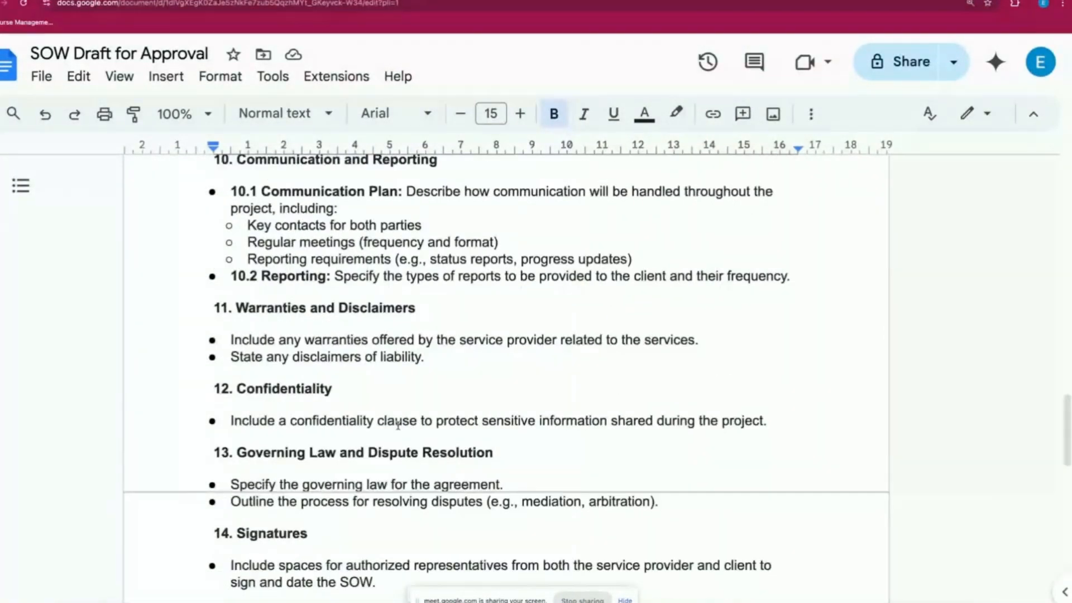
scroll(399, 429, down, 12)
scroll(399, 428, up, 18)
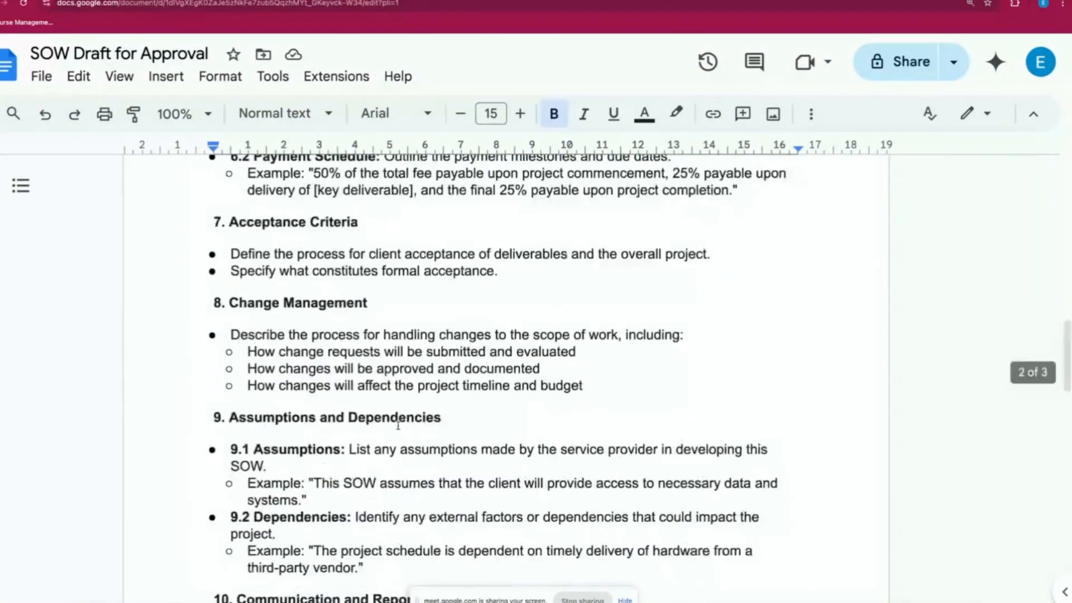
scroll(398, 425, up, 15)
click(435, 328)
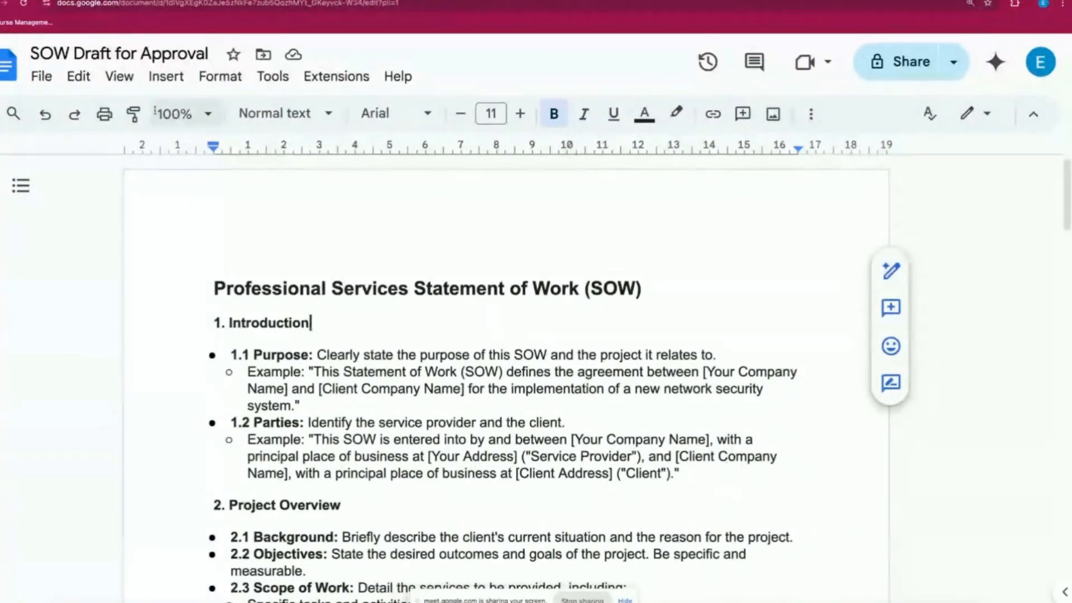
Step: Start an approval request for the document and add the colleague's company account as approver
click(42, 76)
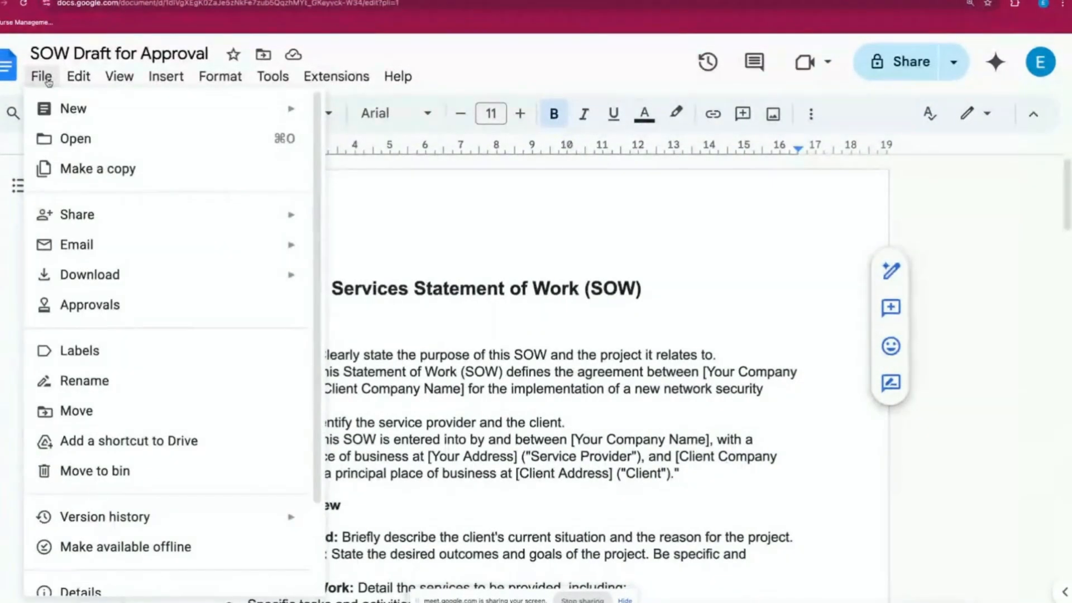
click(90, 305)
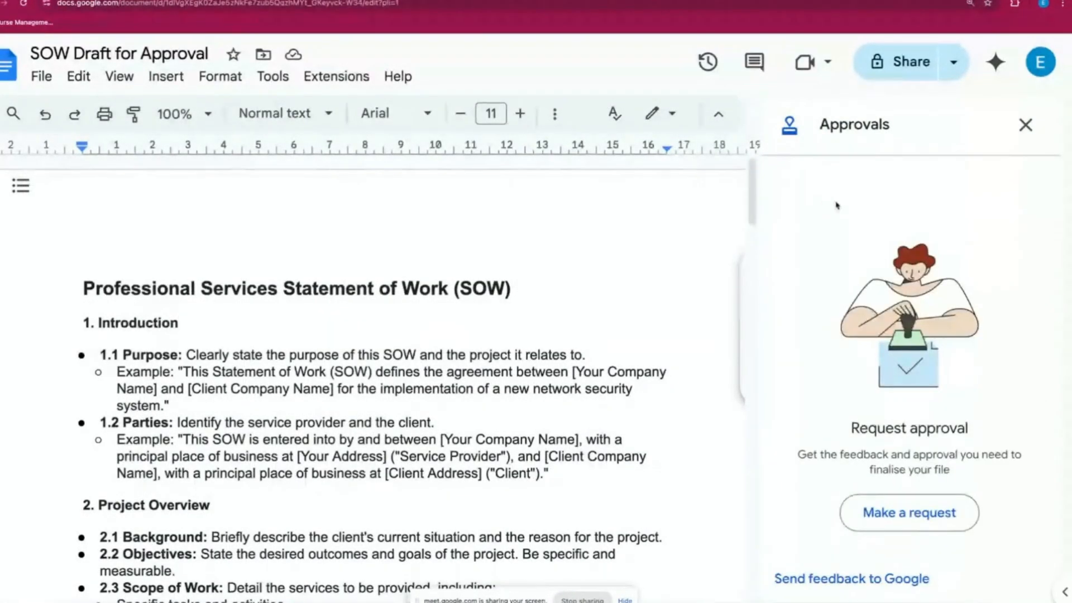
click(906, 513)
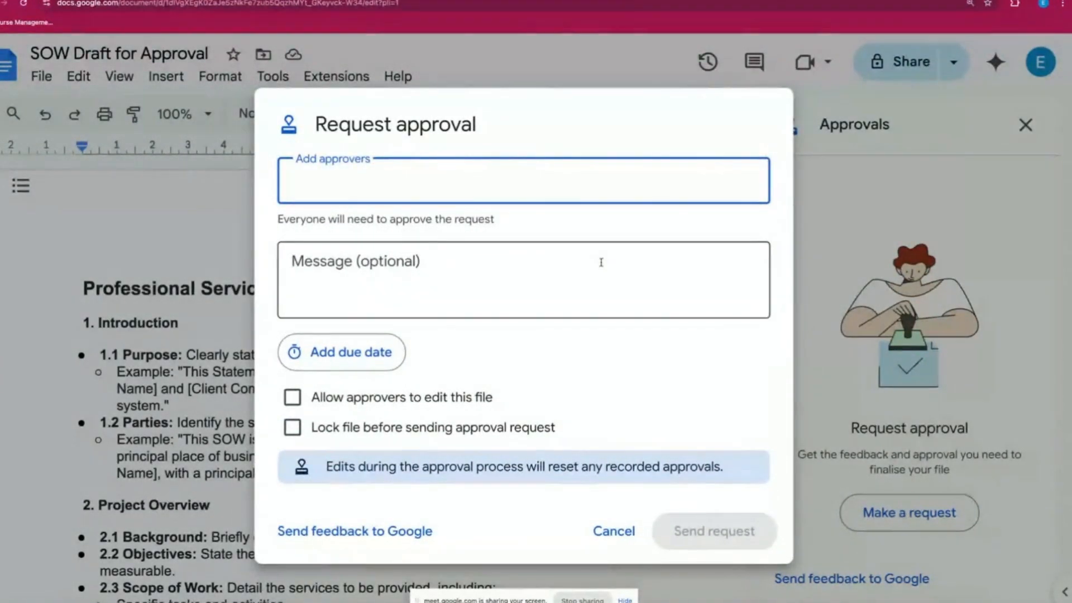
text(peter Pan)
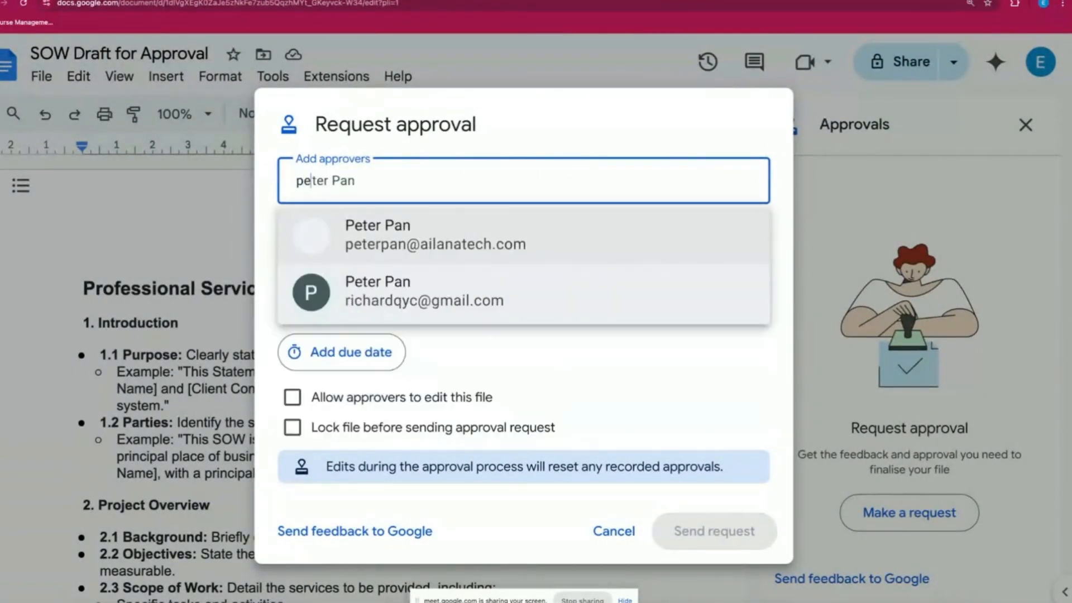
click(431, 252)
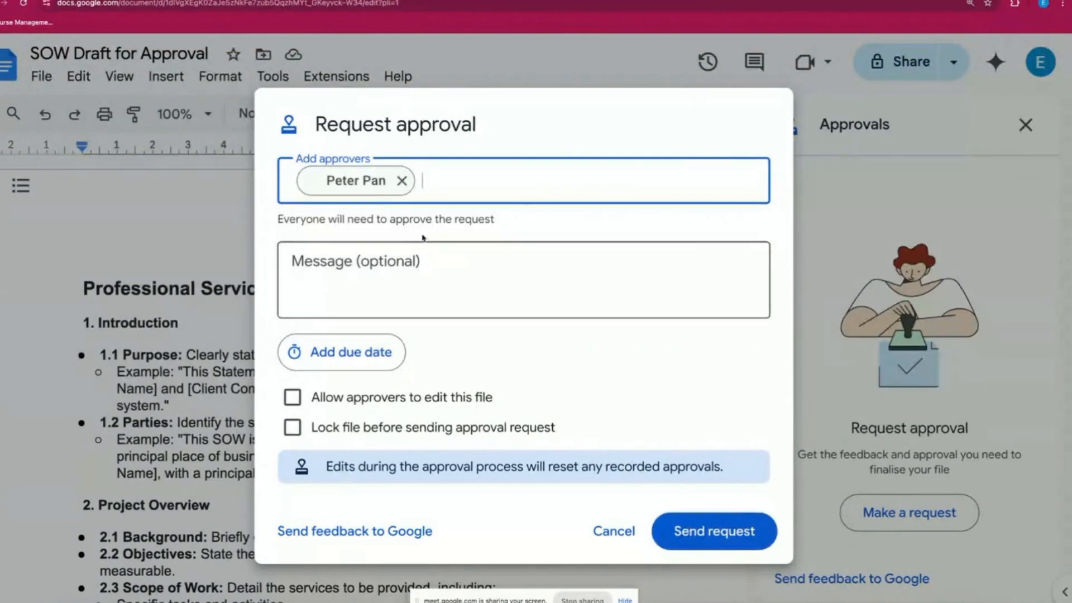
Step: Add the message "Please review this latest SOW for our project. Appreciate your approval." to the approval request
click(396, 262)
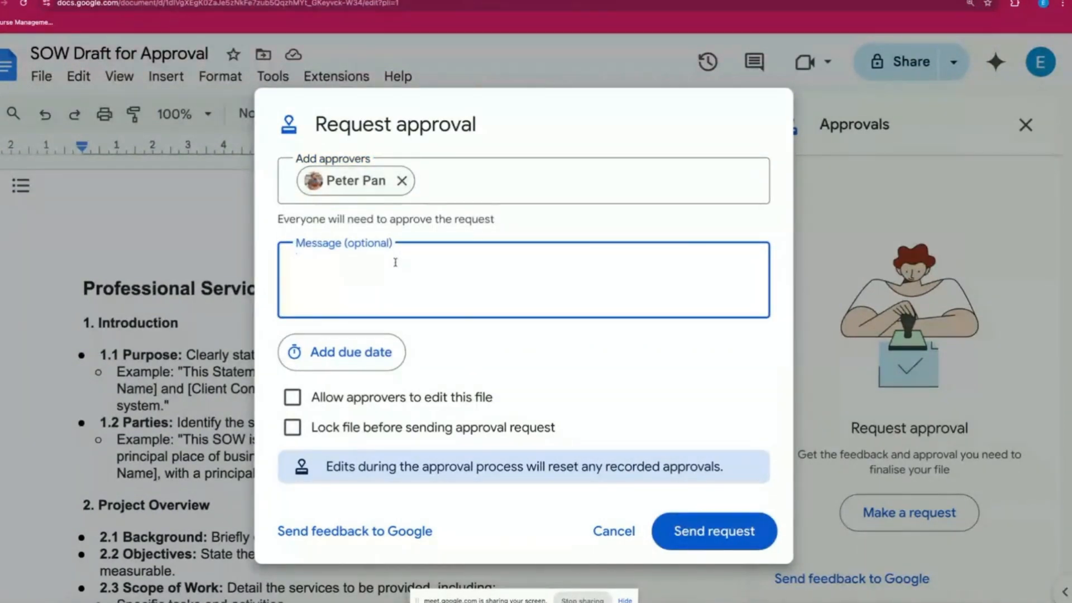
text(Please review this latest SOW for our project. )
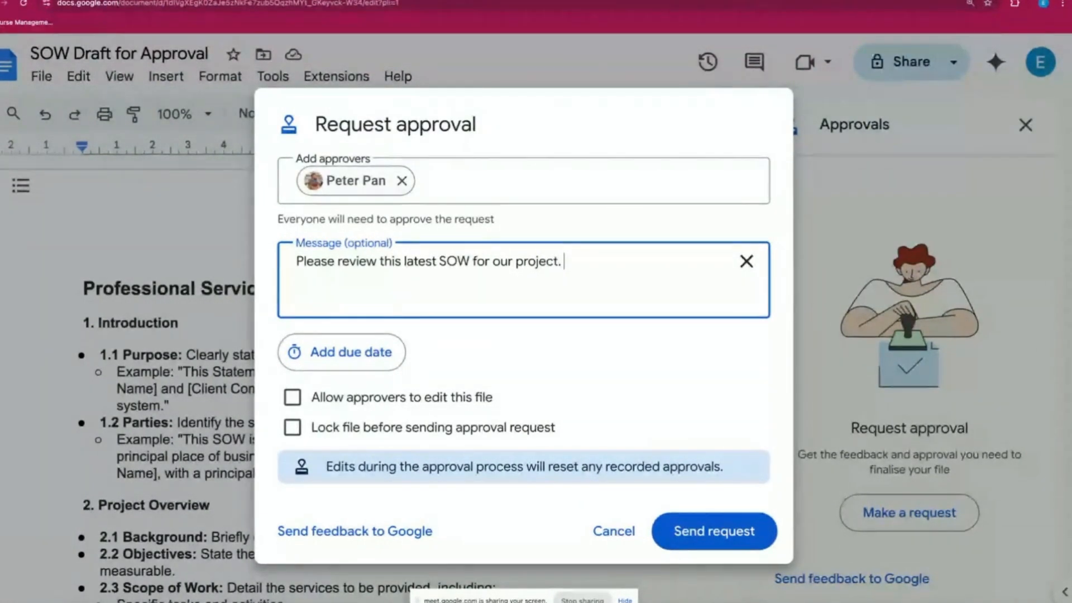
text(Appreciate)
text( your a)
key(BackSpace)
text(your appro)
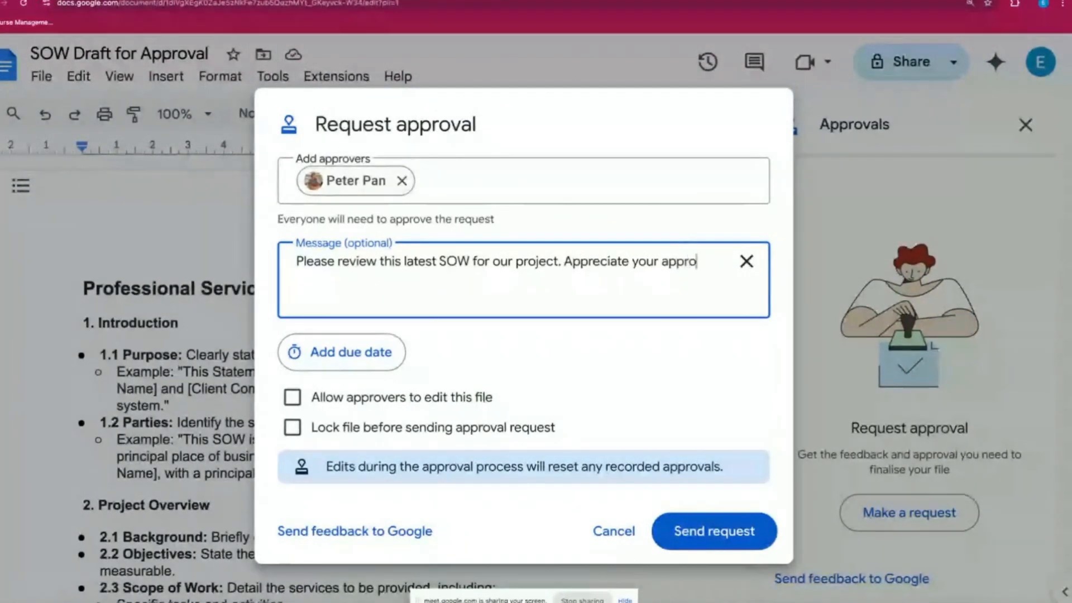
text(val.)
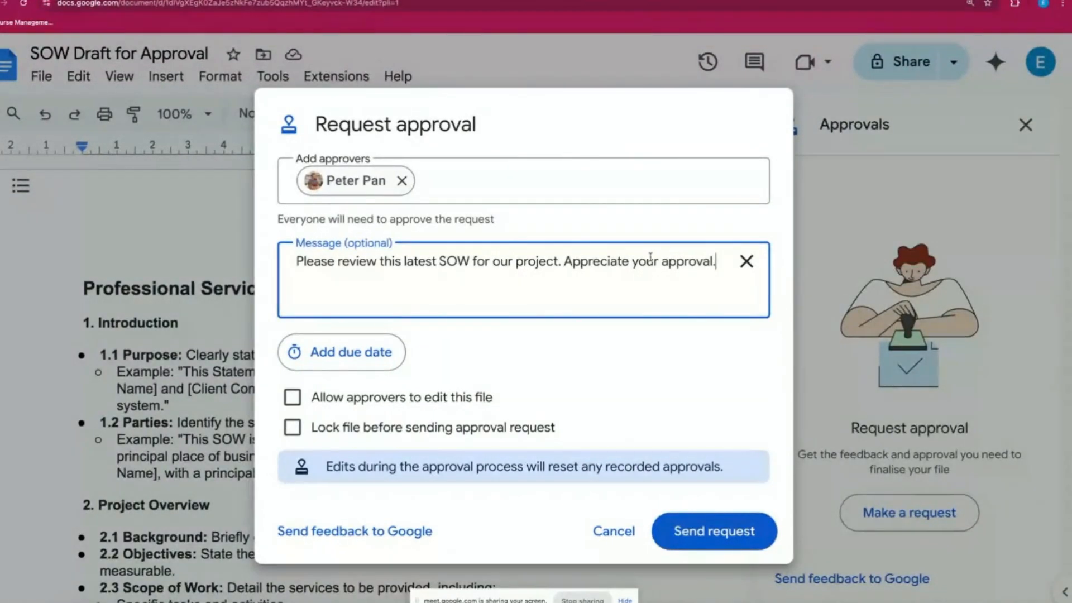
Step: Set the approval request's due date to Friday 18 October 2024 at 18:00
click(363, 353)
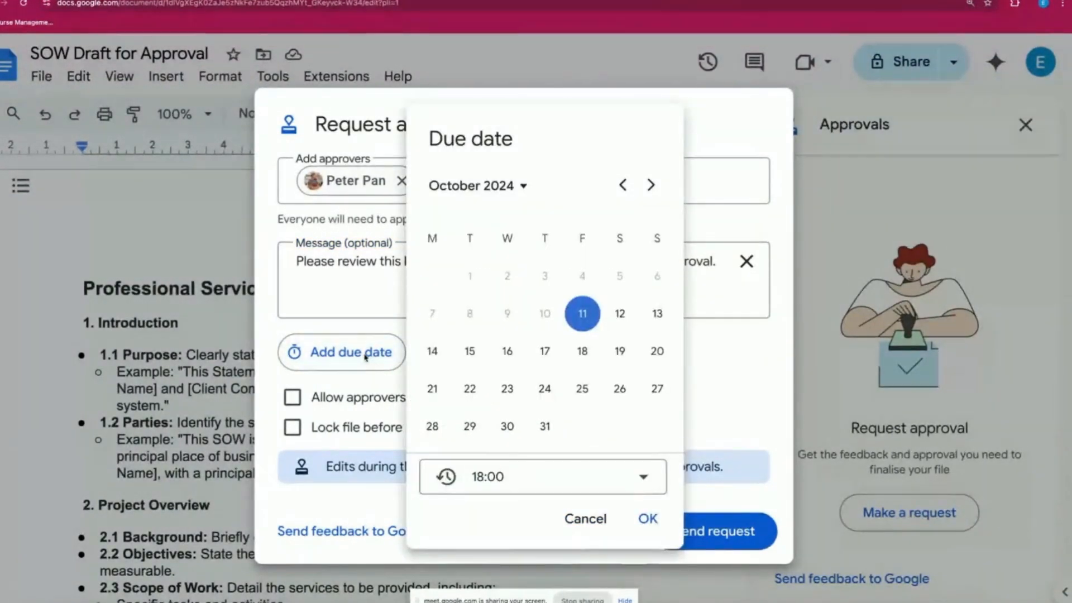
click(623, 351)
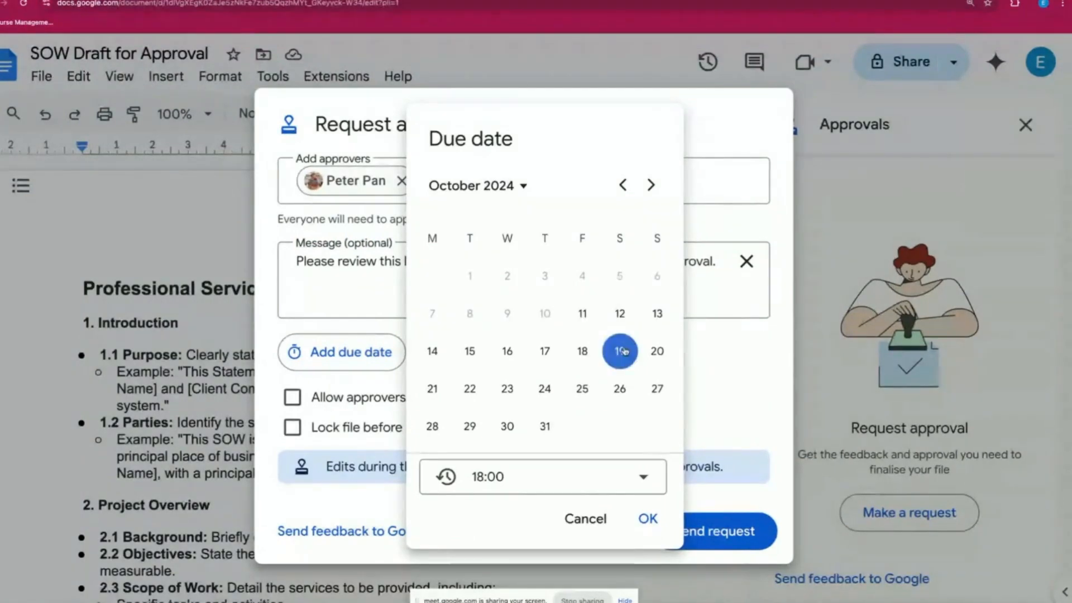
click(582, 351)
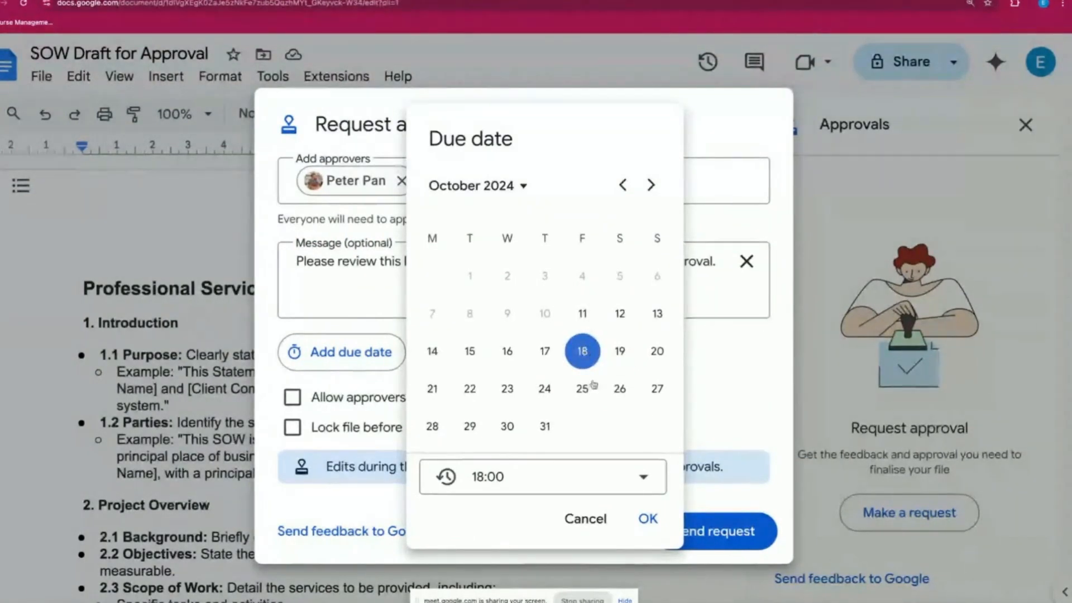
click(648, 519)
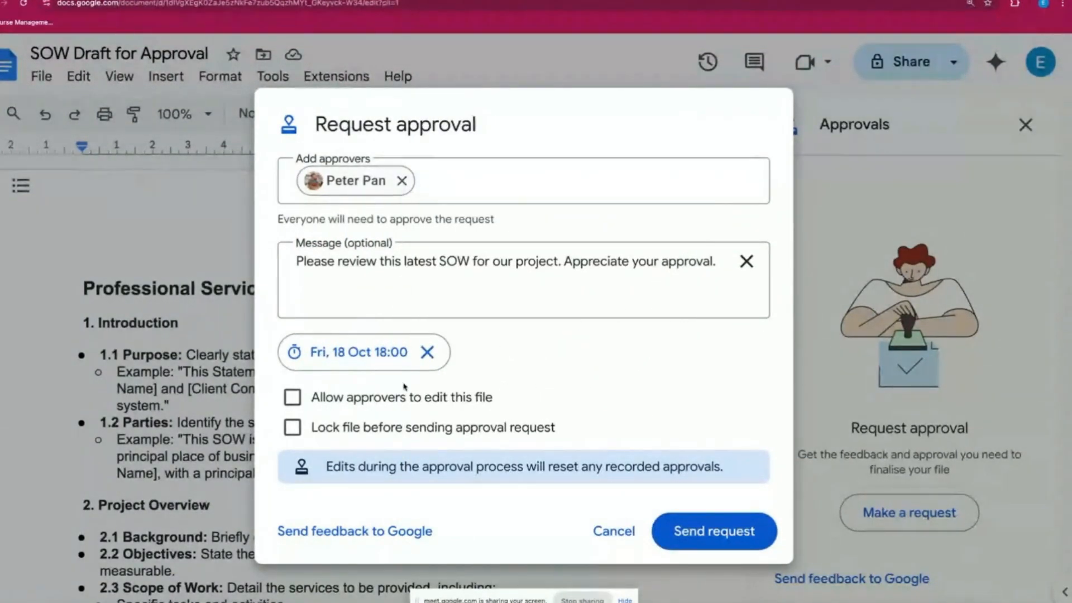
Step: Send the approval request with the file locked beforehand, sharing the document with the approver as Editor
click(294, 429)
click(698, 536)
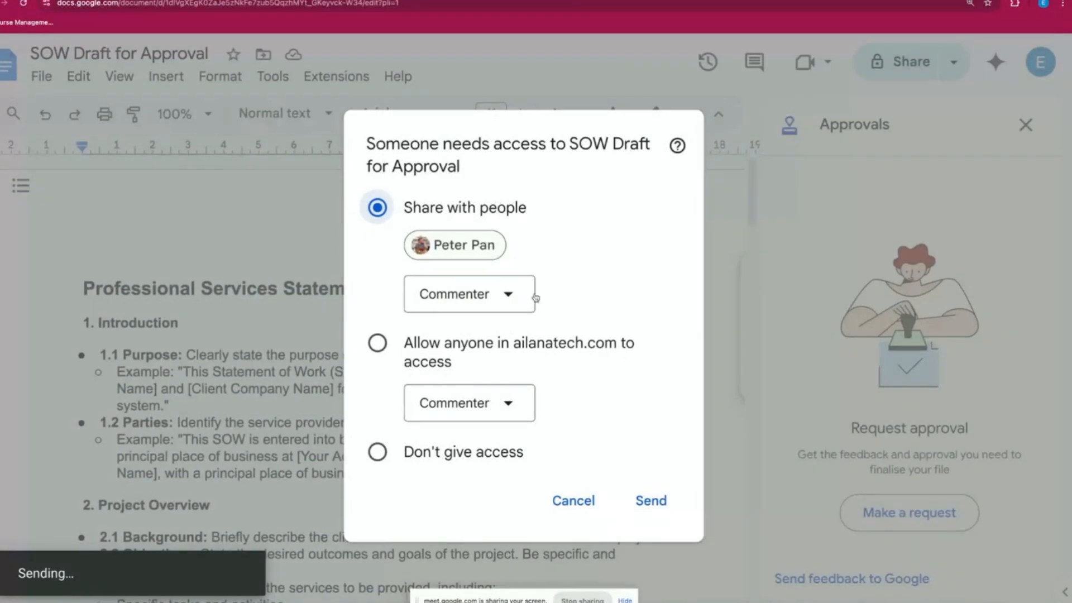
click(495, 296)
click(492, 392)
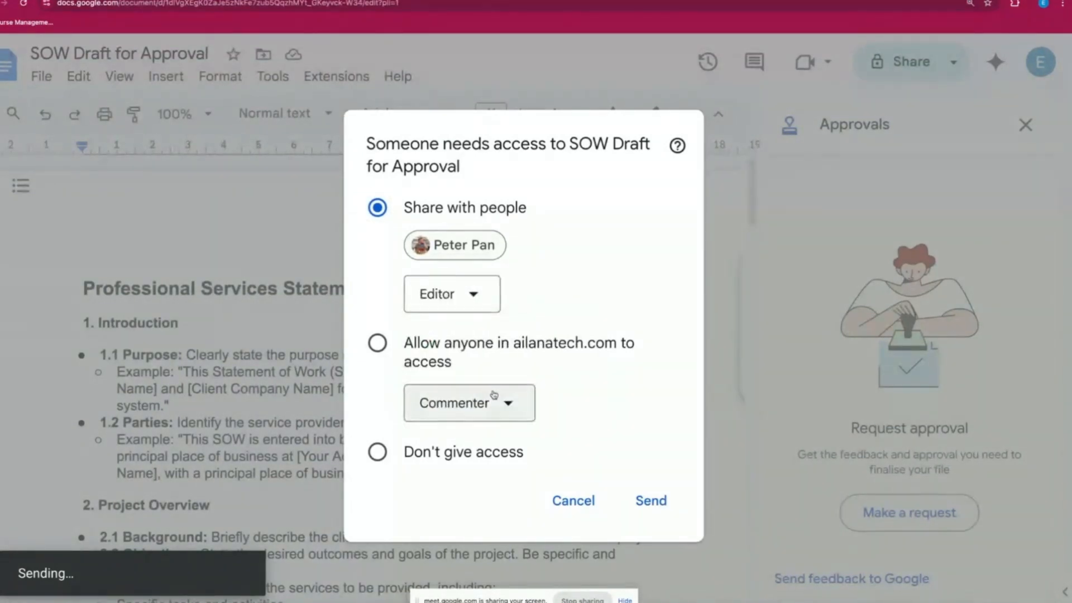
click(652, 501)
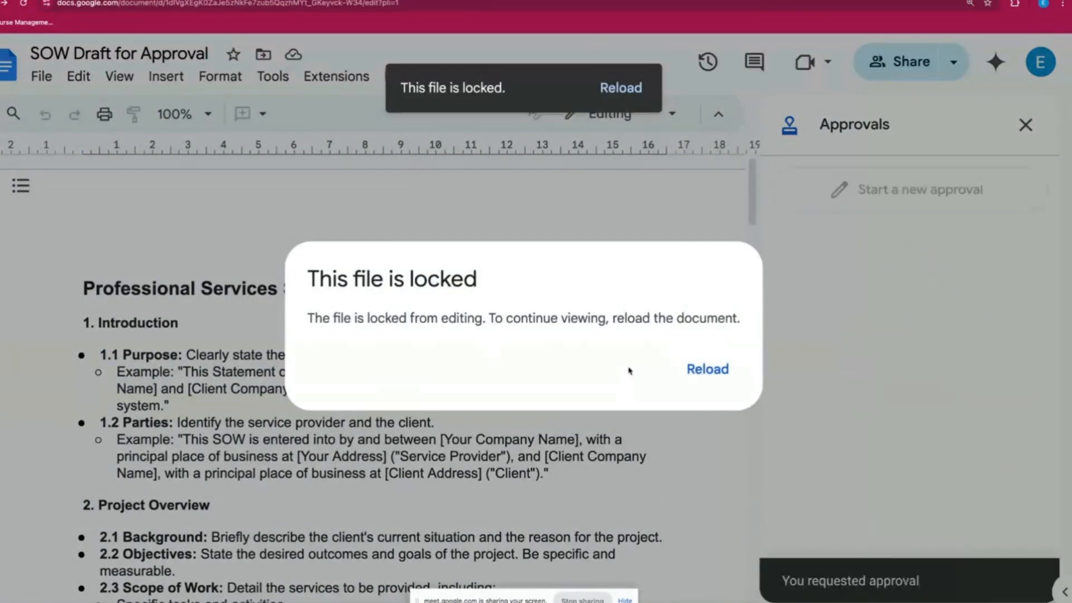
Step: Reload the locked document, look through its sections and examine the details of the pending approval
click(719, 366)
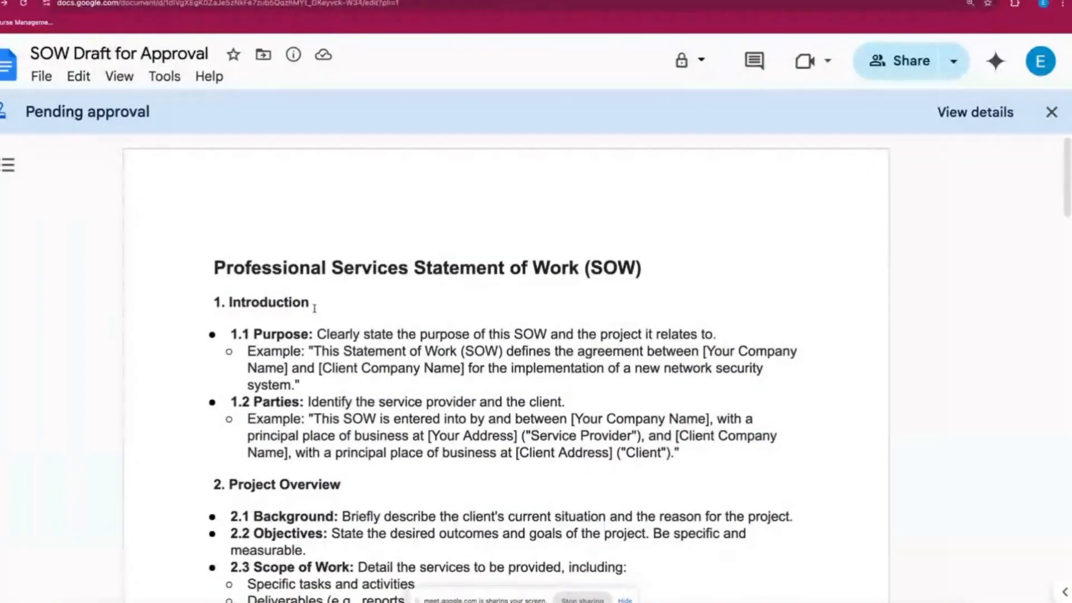
scroll(314, 308, down, 10)
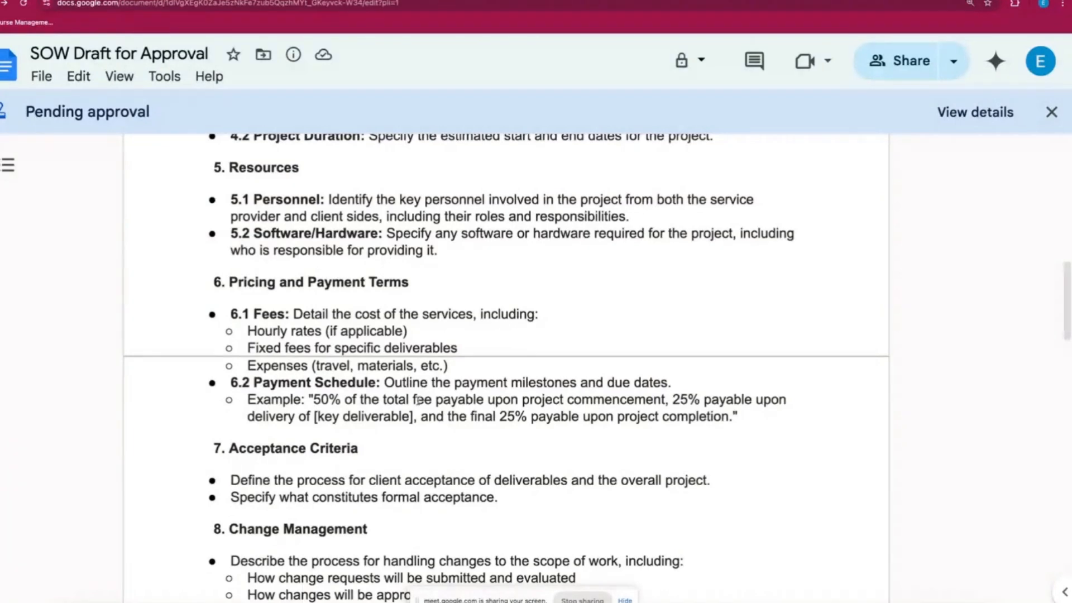
scroll(418, 402, up, 10)
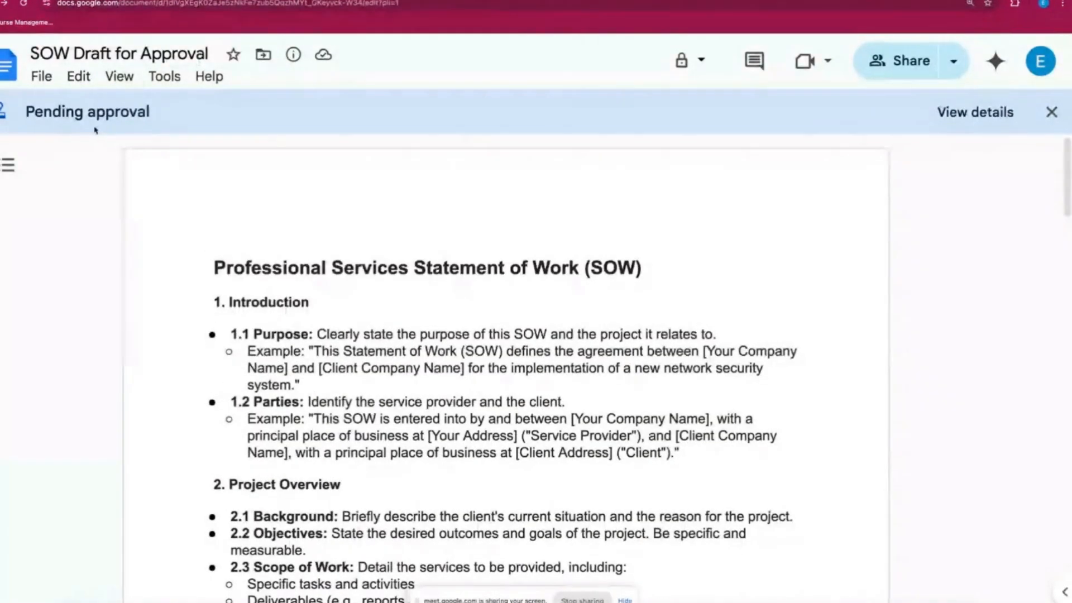
click(1004, 116)
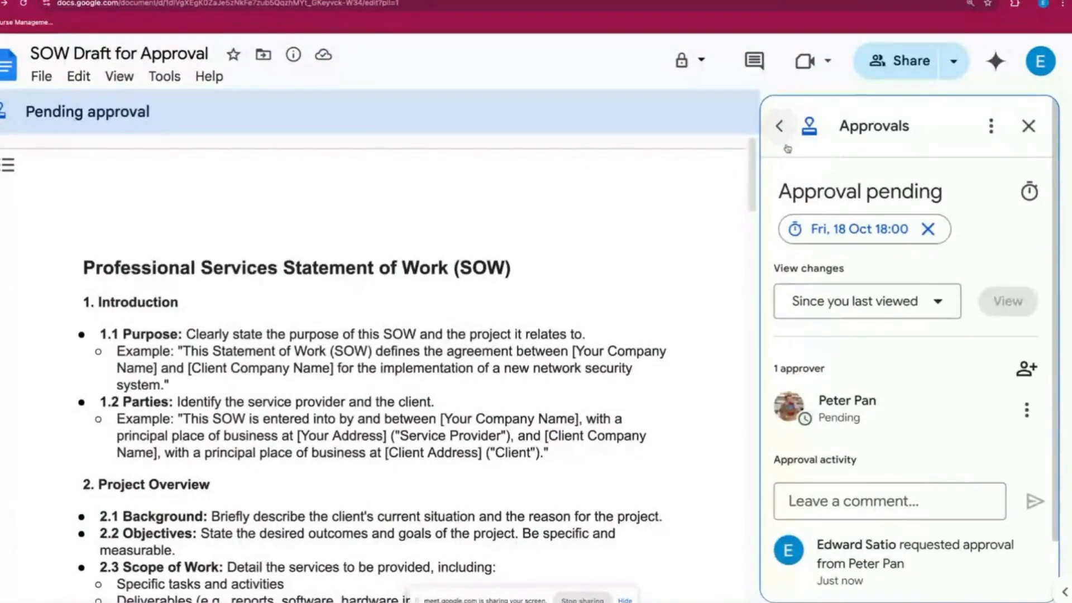
click(498, 319)
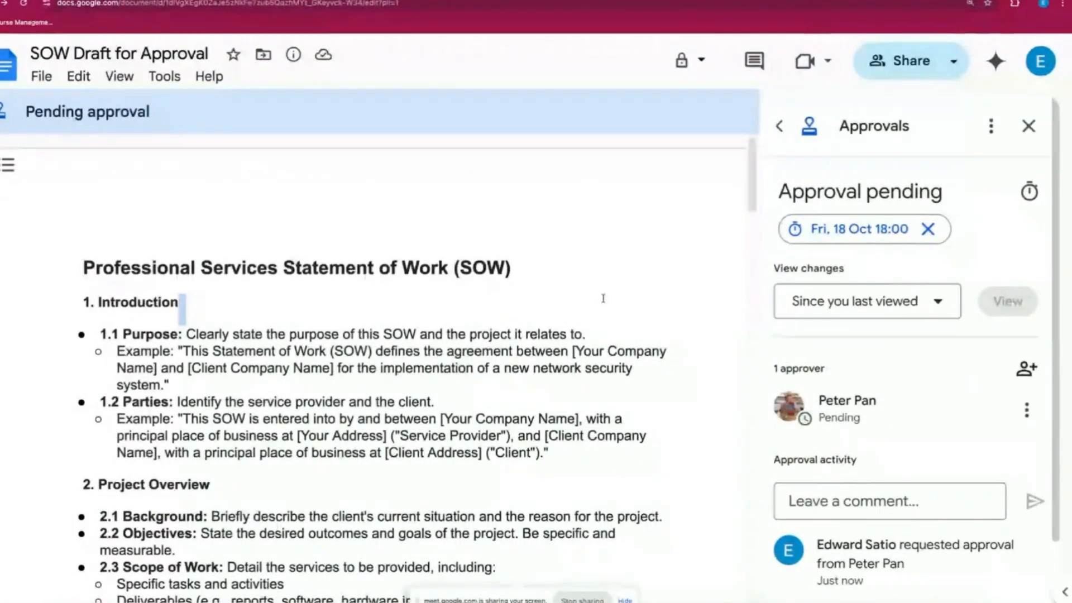
click(1029, 125)
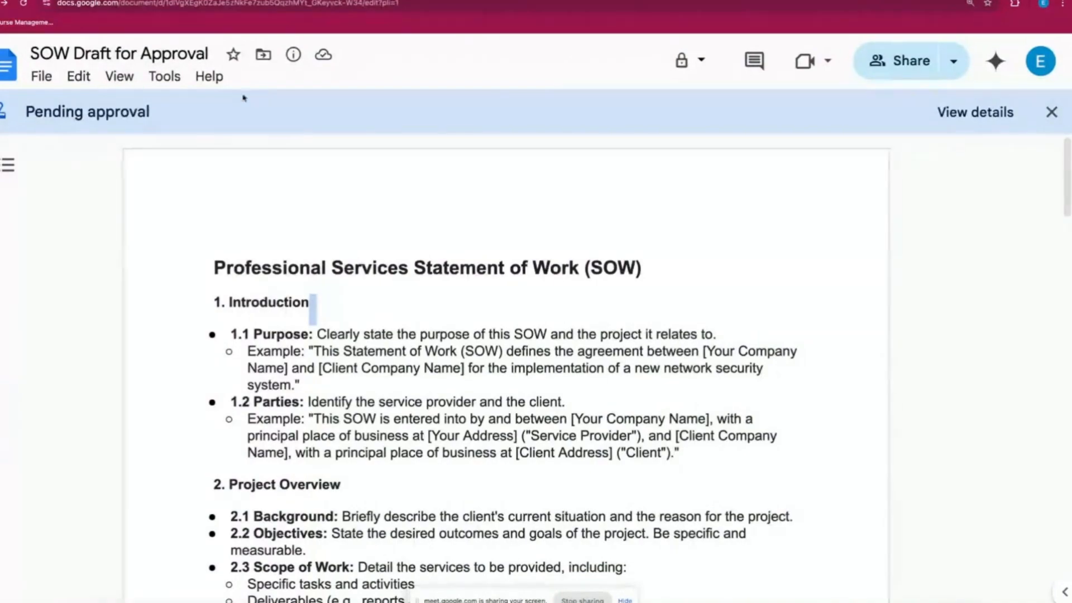
Step: Leave the document and switch to Gemini Advanced at gemini.google.com/app
click(114, 1)
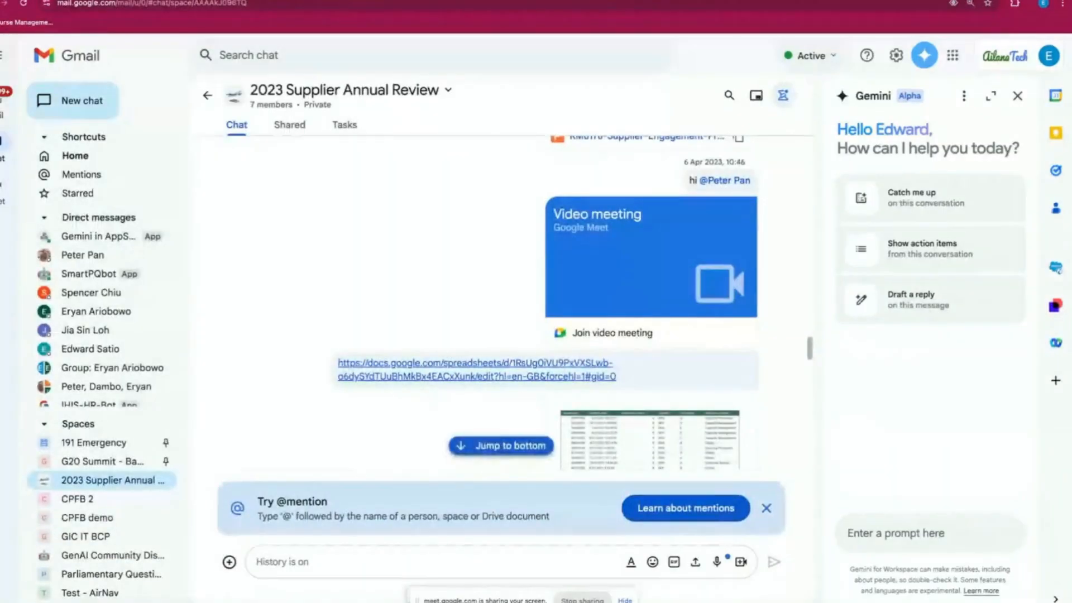
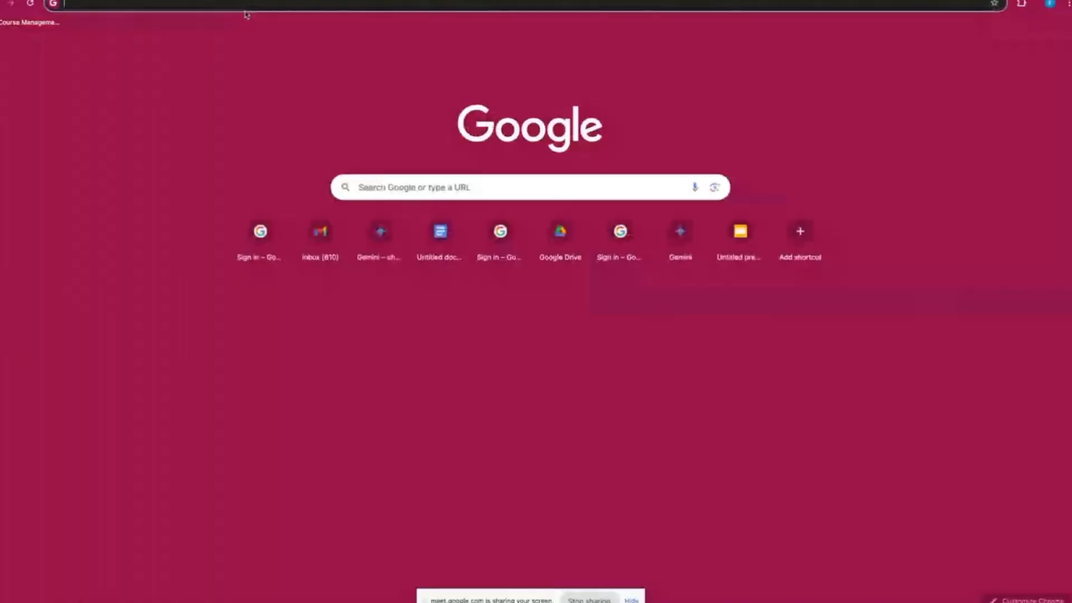
key(Return)
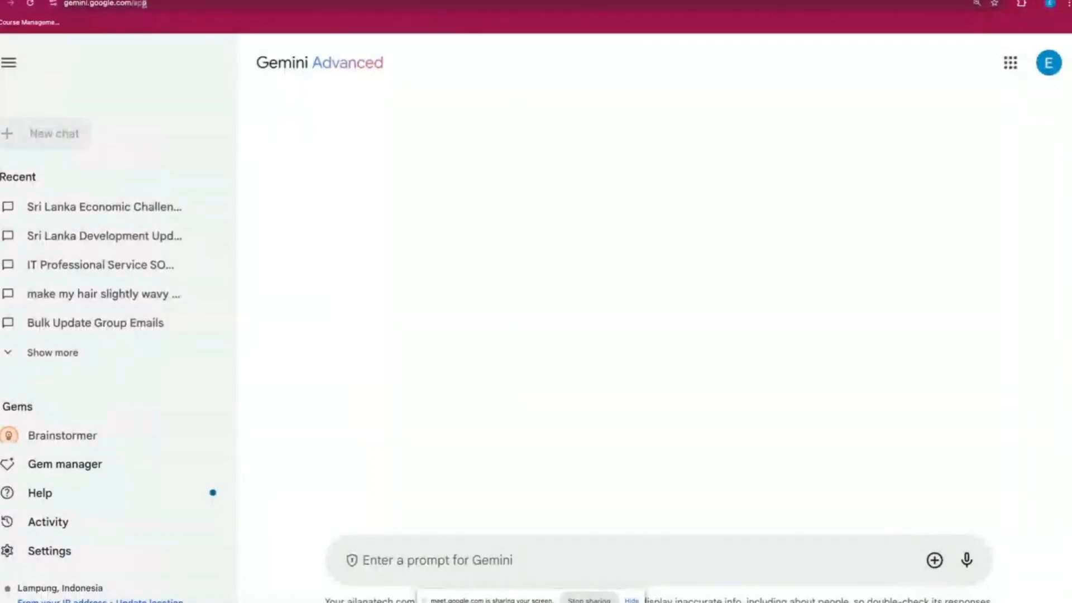
drag(132, 3, 61, 3)
click(91, 4)
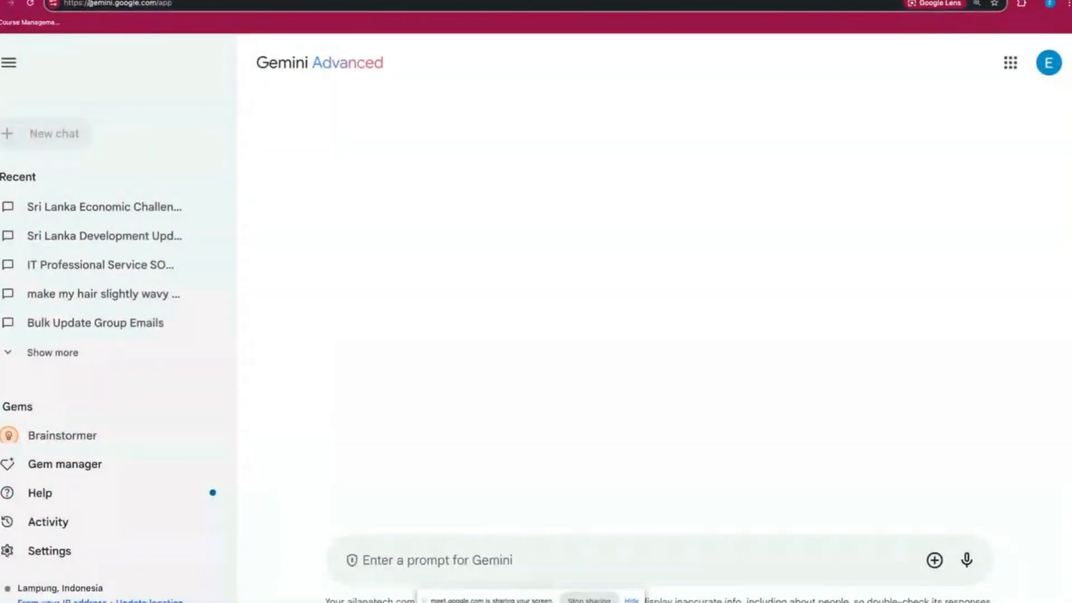
drag(90, 4, 155, 4)
click(256, 50)
drag(254, 49, 397, 79)
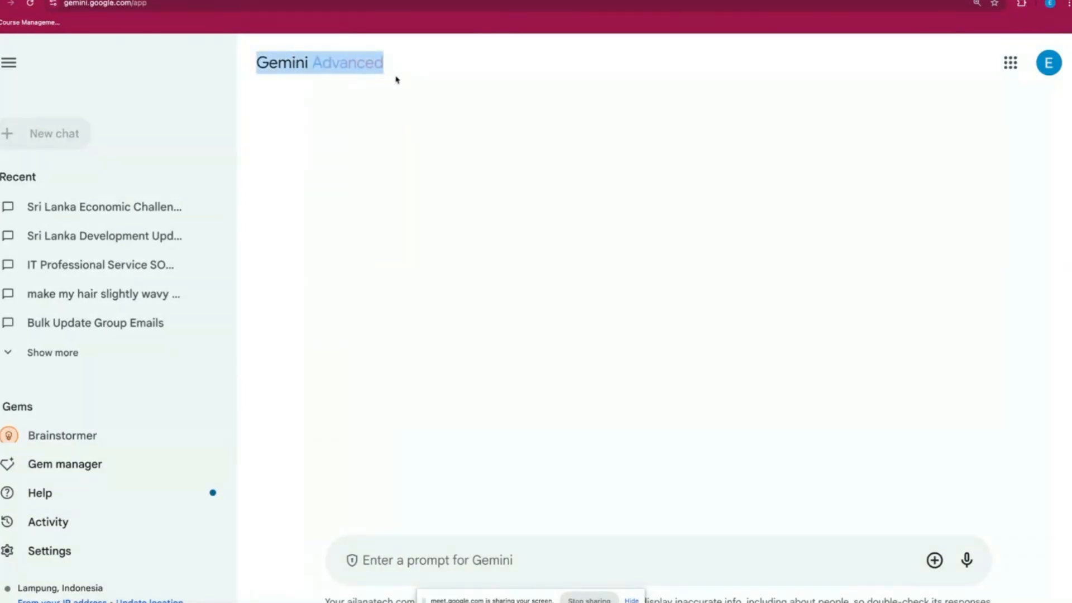
click(397, 79)
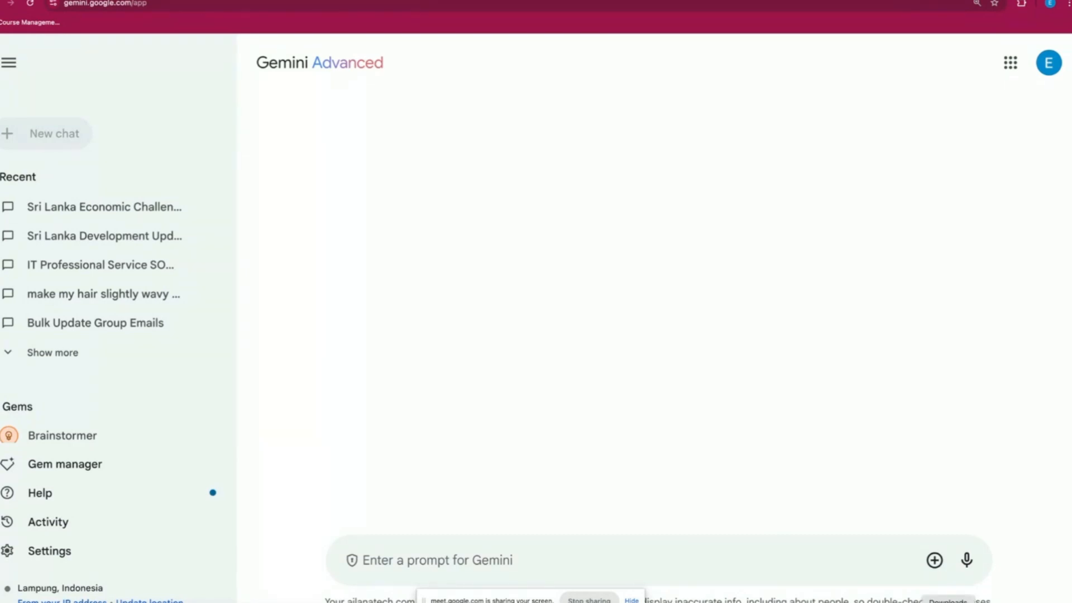
Step: Open the downloaded "SL World Bank.pdf" and look through the Sri Lanka Development Update as far as the Policy options section
click(948, 600)
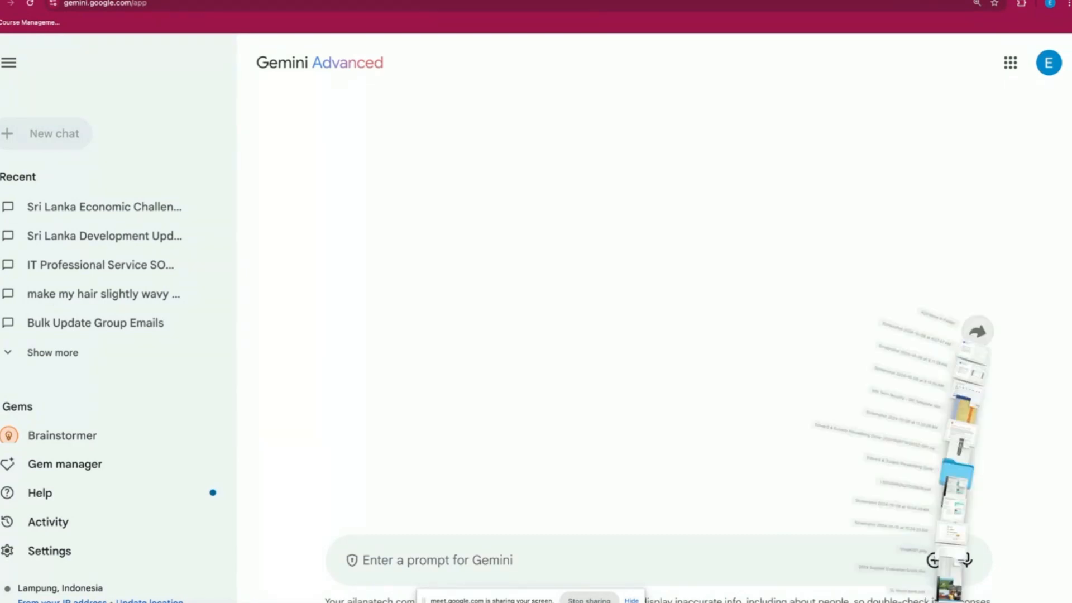
click(953, 560)
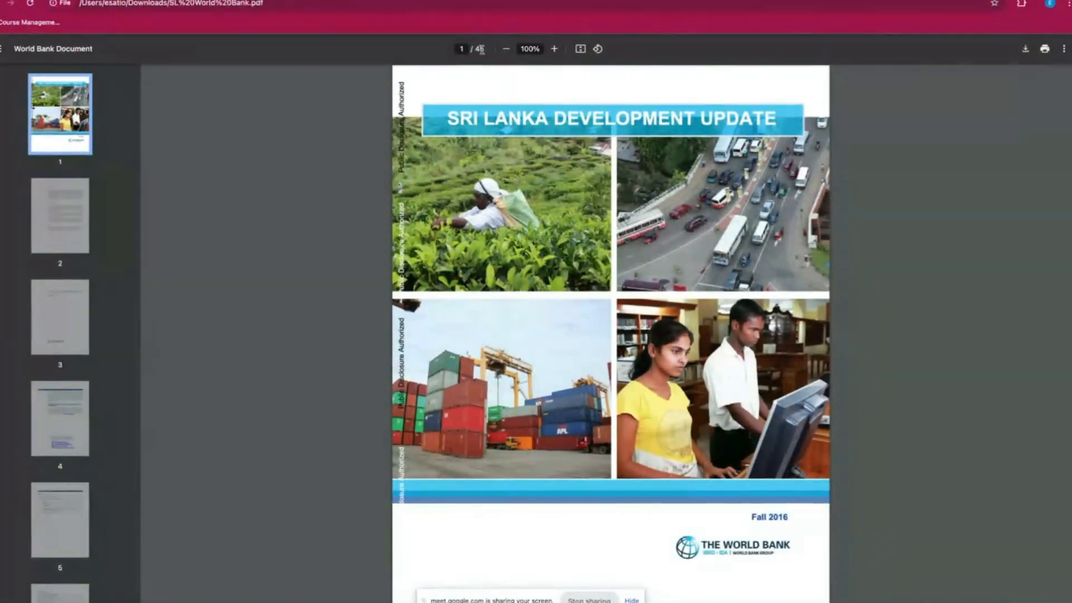
scroll(519, 168, down, 15)
scroll(531, 243, down, 20)
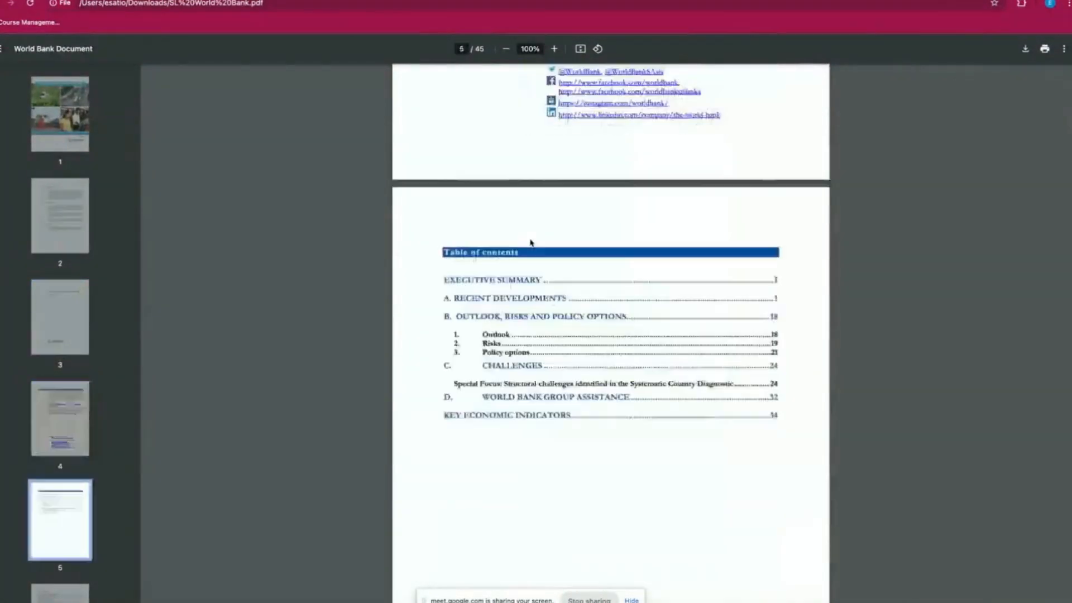
scroll(531, 243, down, 4)
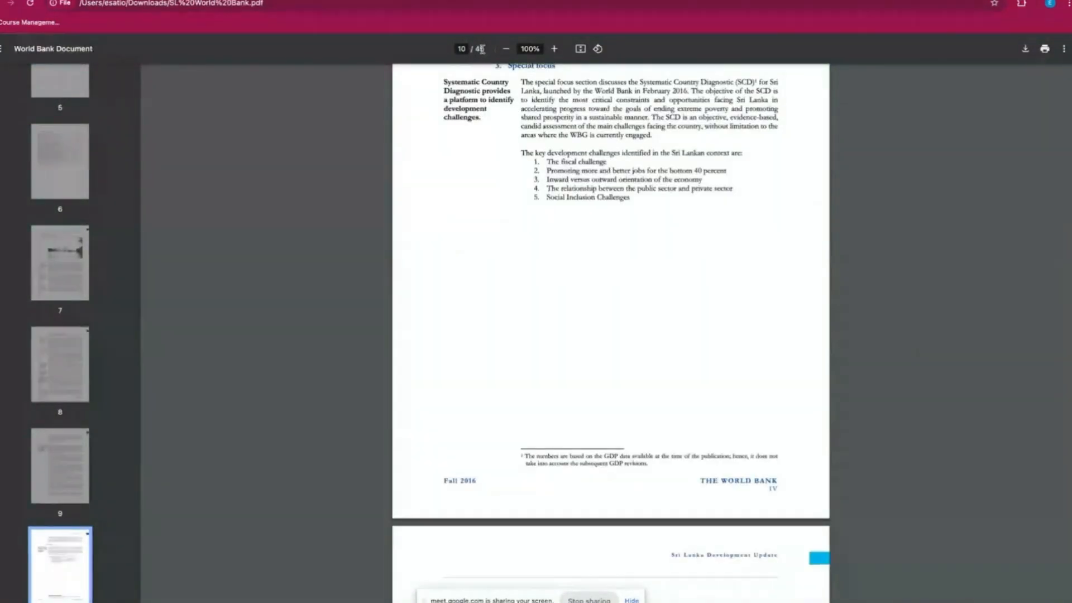
scroll(510, 205, down, 20)
scroll(512, 208, down, 20)
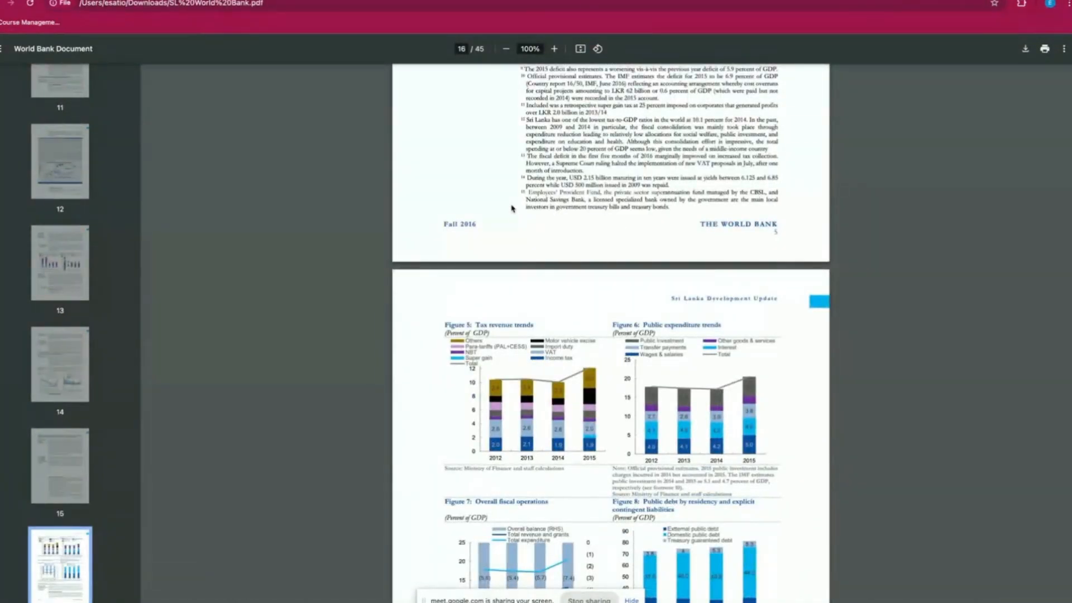
scroll(511, 208, down, 20)
scroll(512, 208, down, 20)
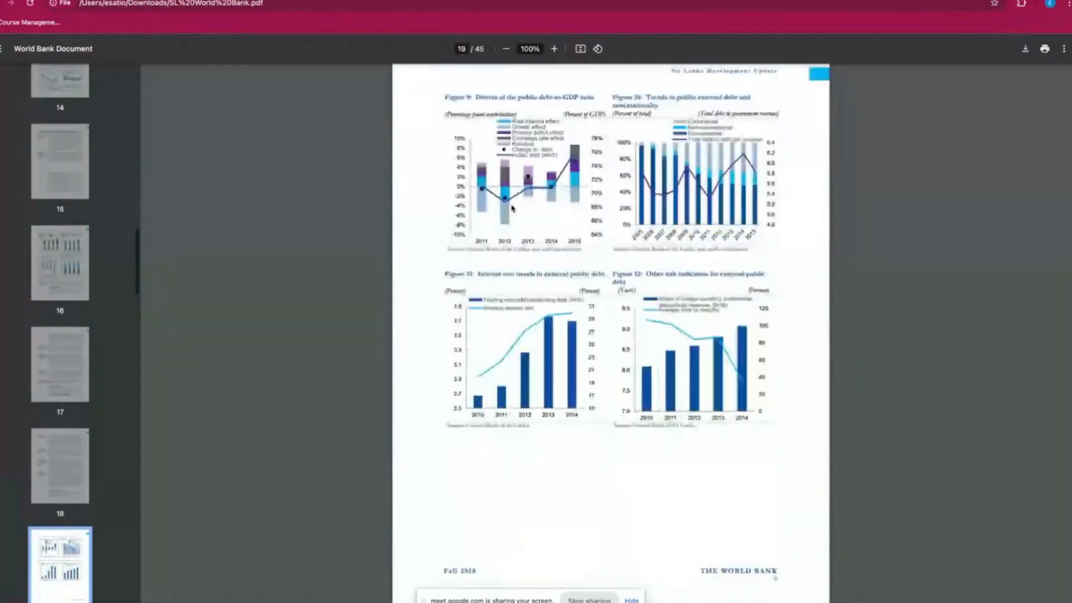
scroll(511, 208, down, 20)
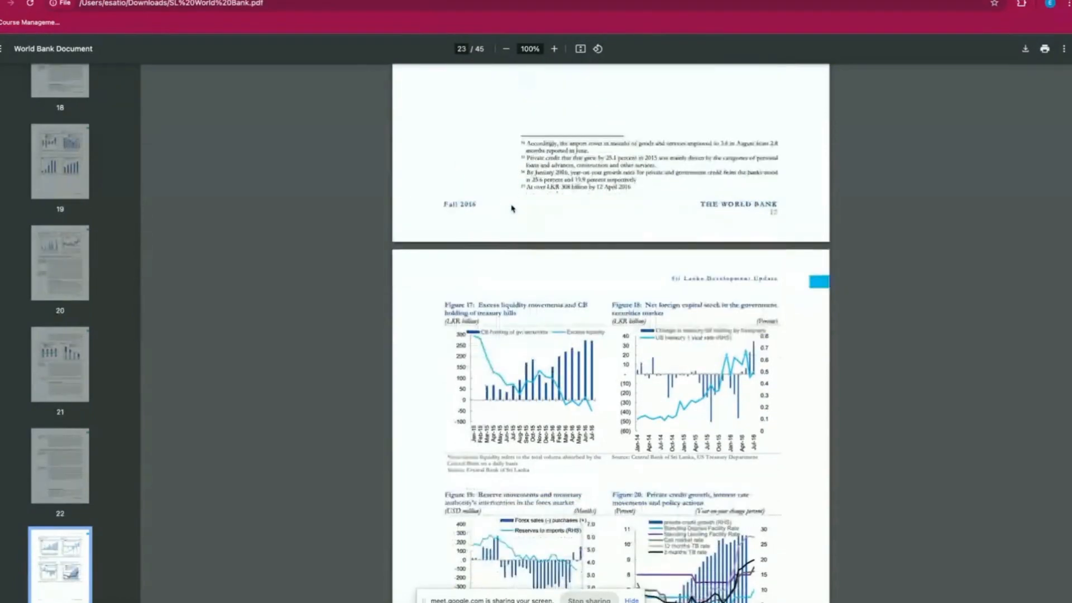
scroll(511, 208, down, 10)
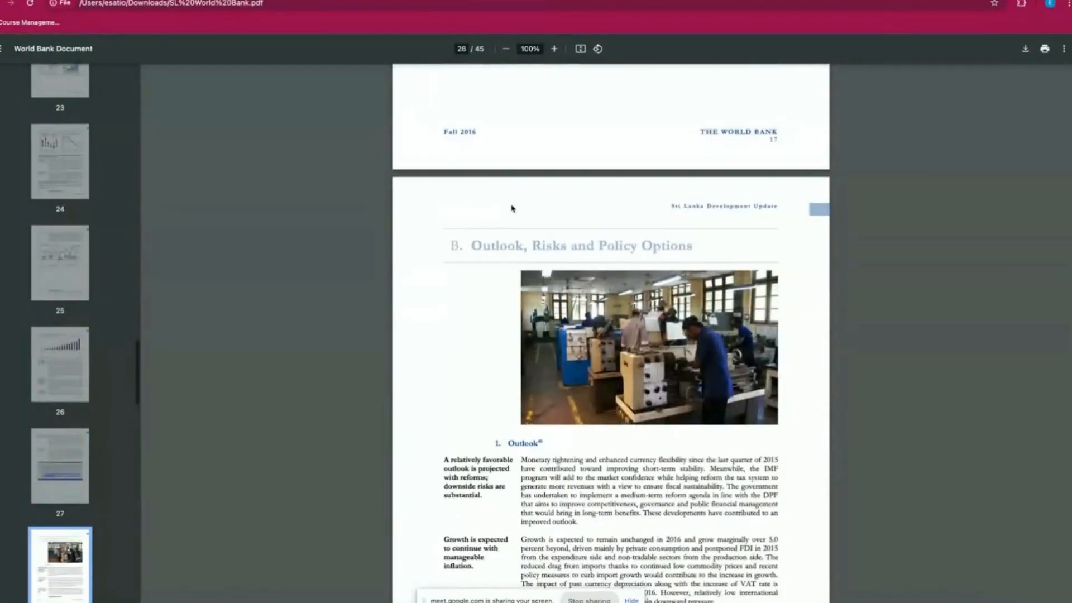
scroll(512, 207, down, 1)
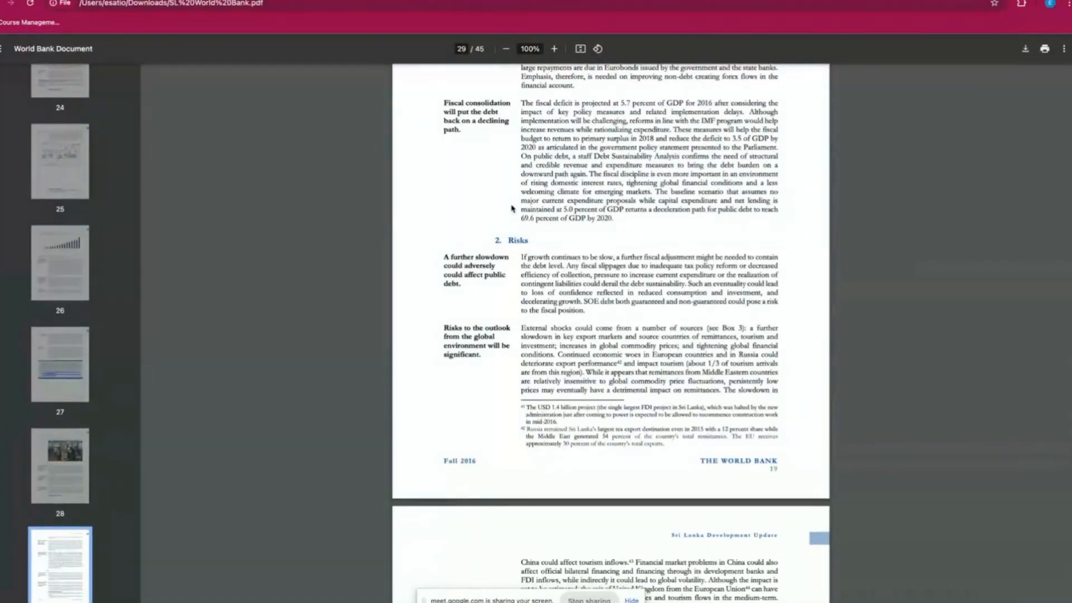
scroll(512, 208, down, 20)
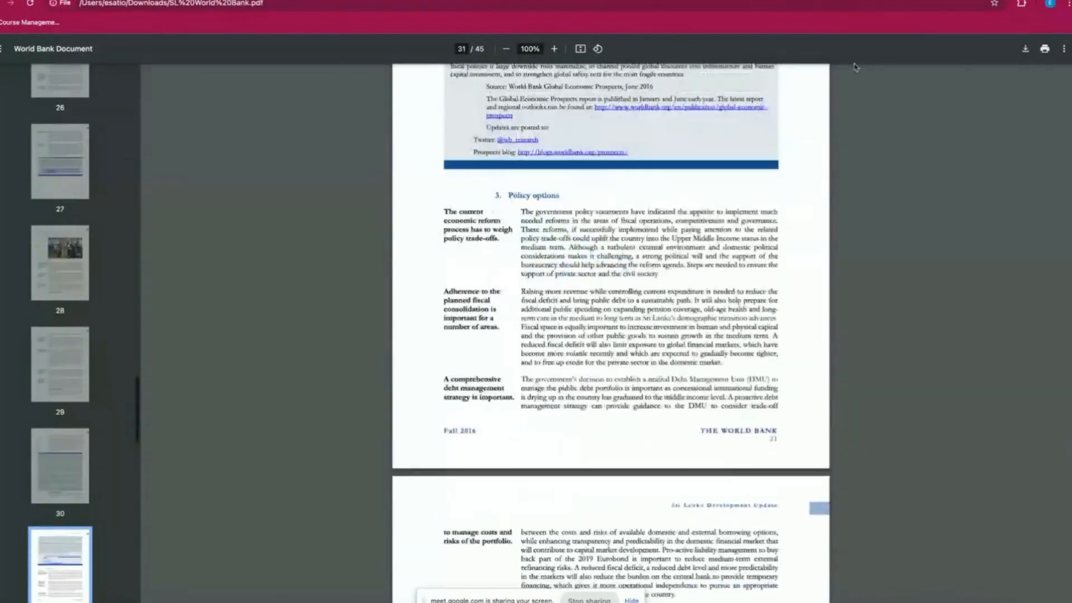
Step: Switch back to Gemini, open the recent Sri Lanka Development Update chat and check its attached SL World Bank PDF
click(868, 1)
click(69, 238)
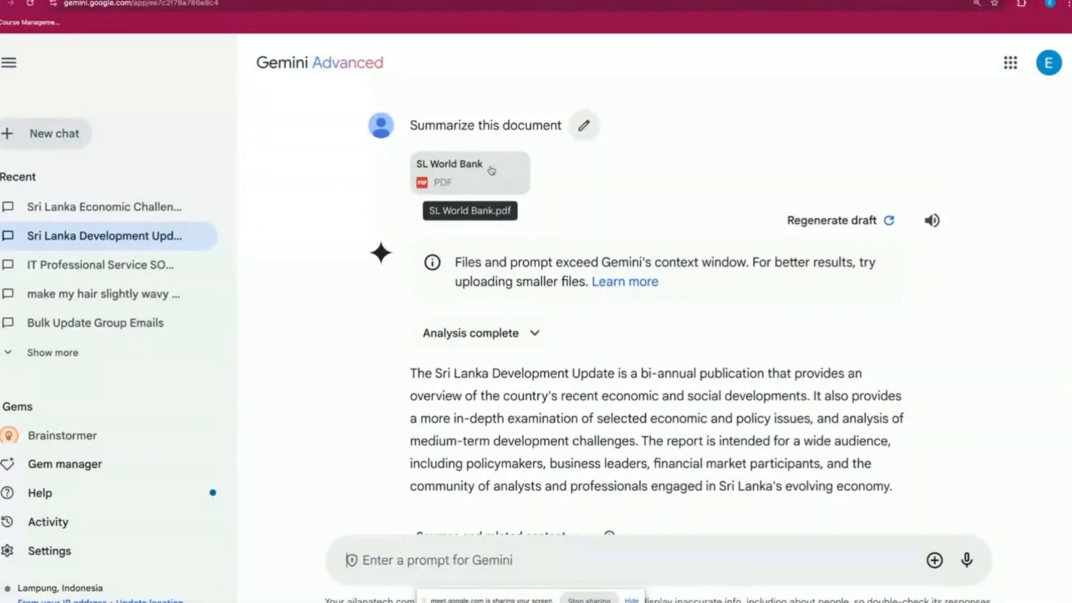
click(491, 171)
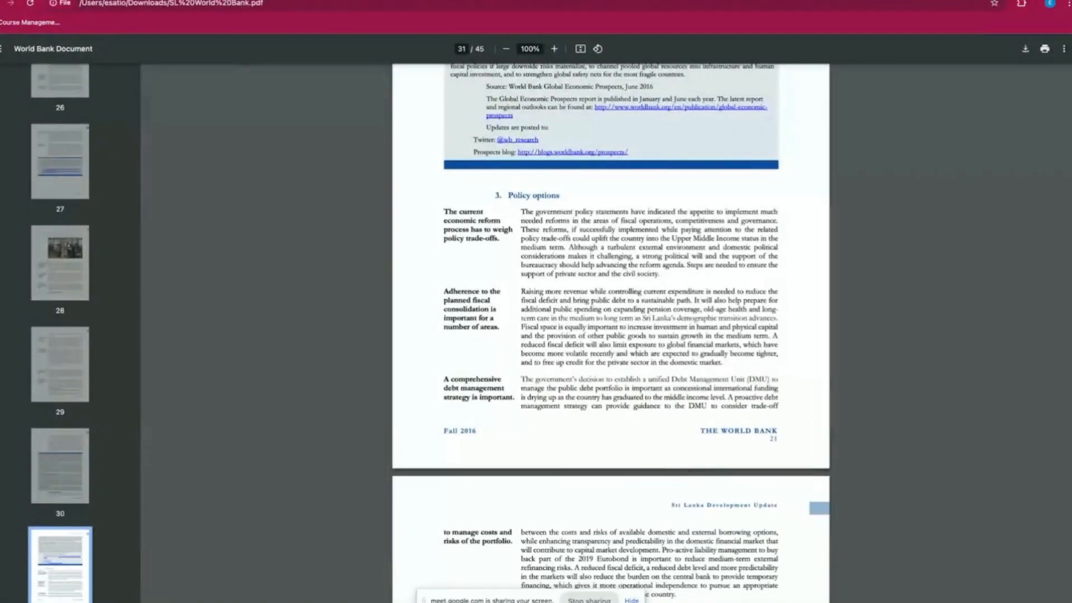
Step: Return from the SL World Bank PDF to the Gemini chat and examine its "Summarize this document" prompt
scroll(752, 173, up, 9)
click(530, 1)
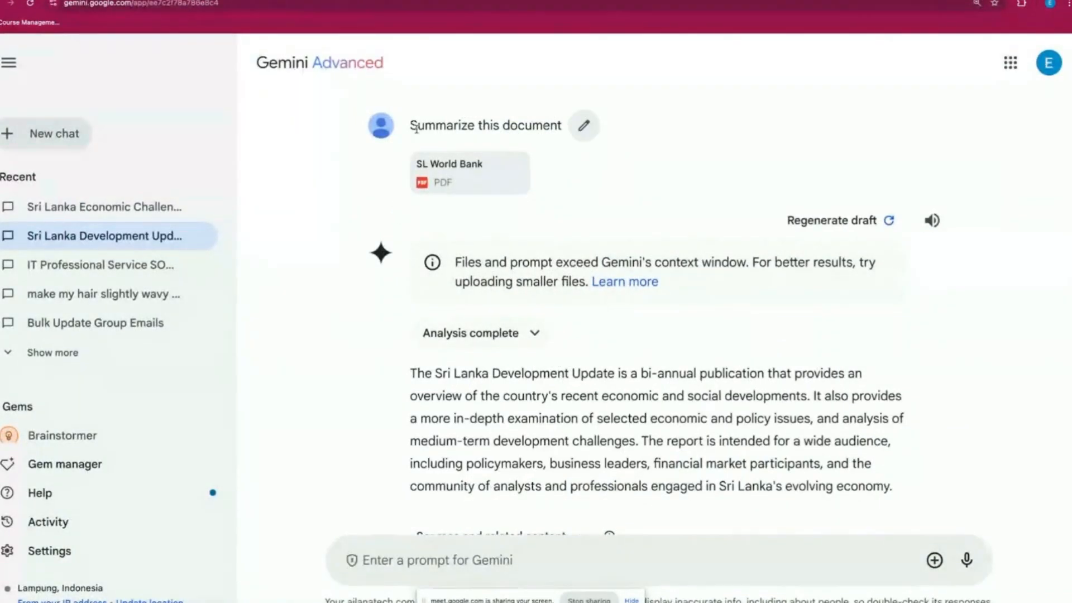
drag(416, 127, 564, 132)
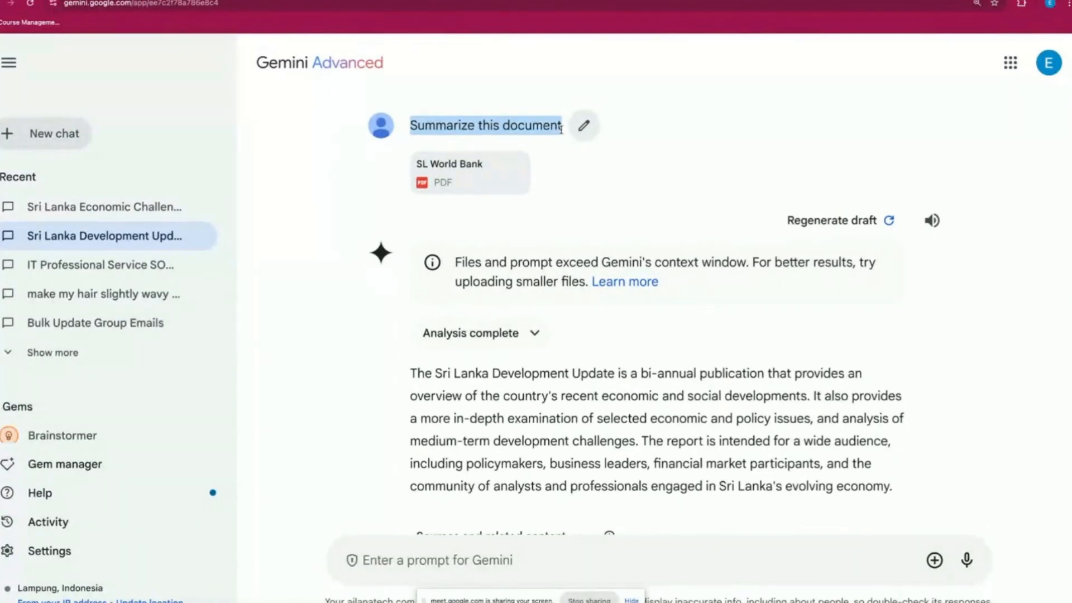
click(450, 123)
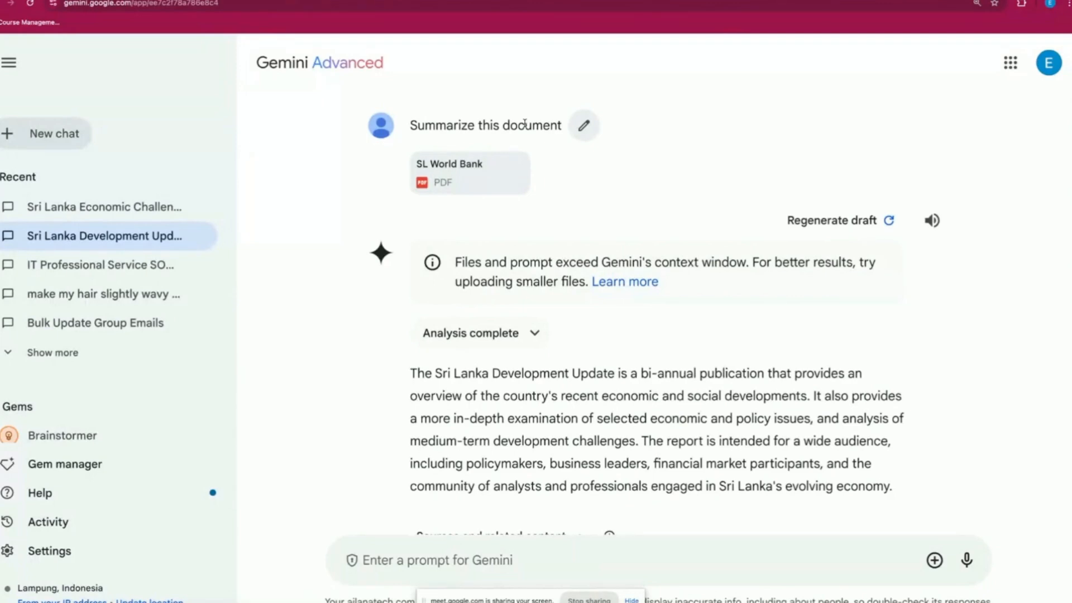
Step: Read through Gemini's summary paragraph of the Sri Lanka Development Update, highlighting its main statements
scroll(525, 168, down, 3)
scroll(525, 222, up, 1)
scroll(482, 196, down, 3)
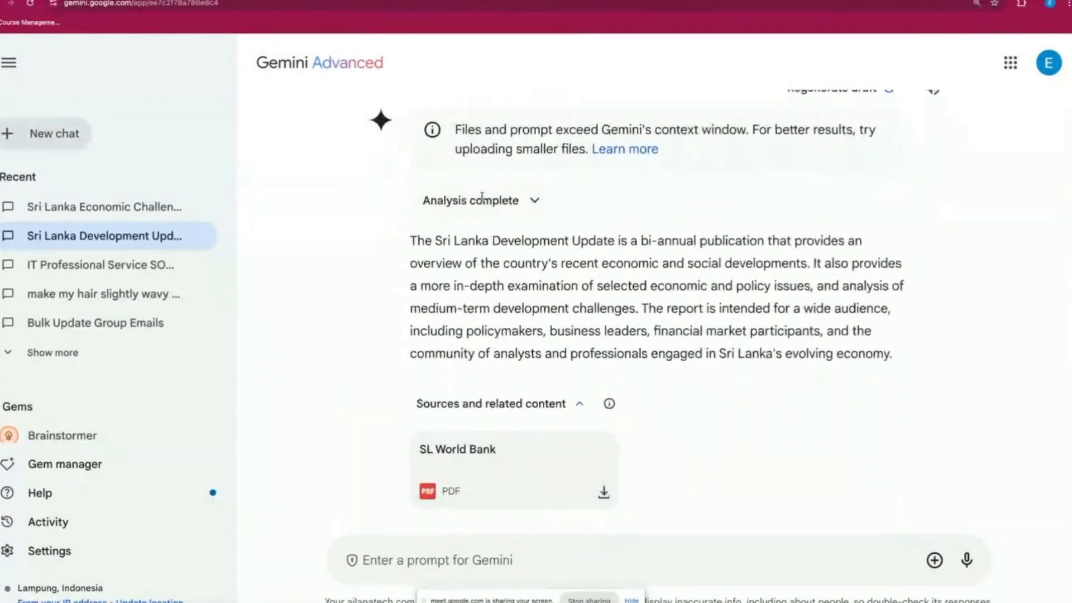
drag(411, 240, 709, 343)
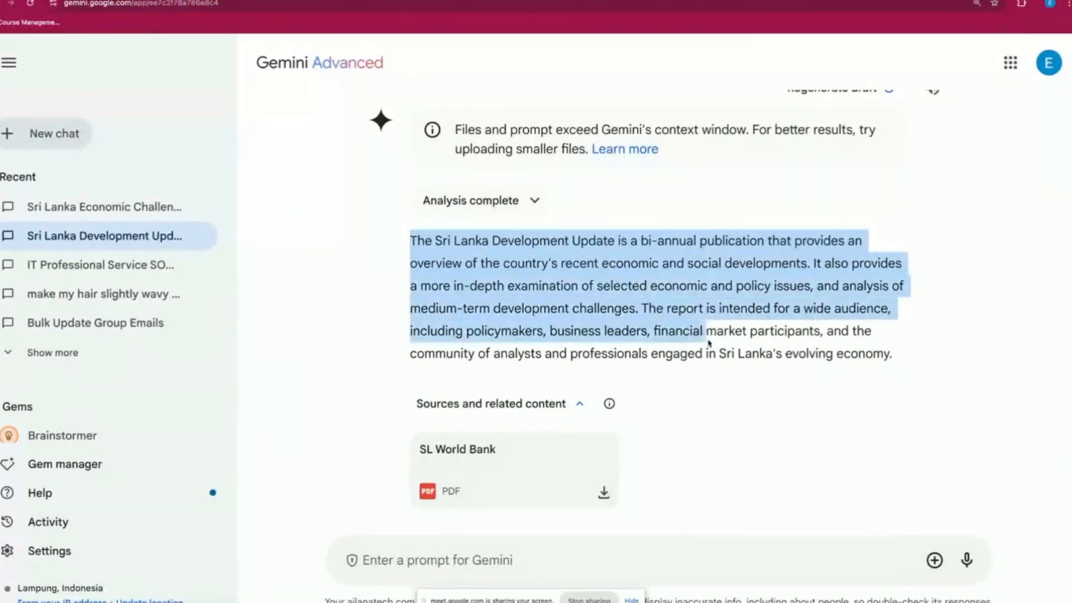
click(633, 291)
drag(461, 242, 781, 241)
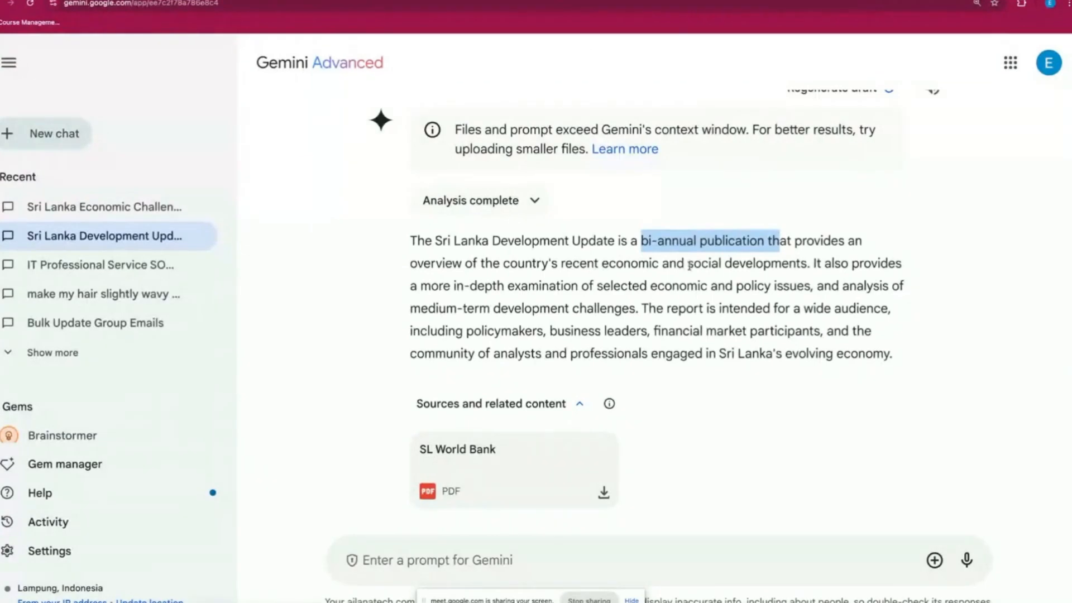
drag(810, 262, 763, 326)
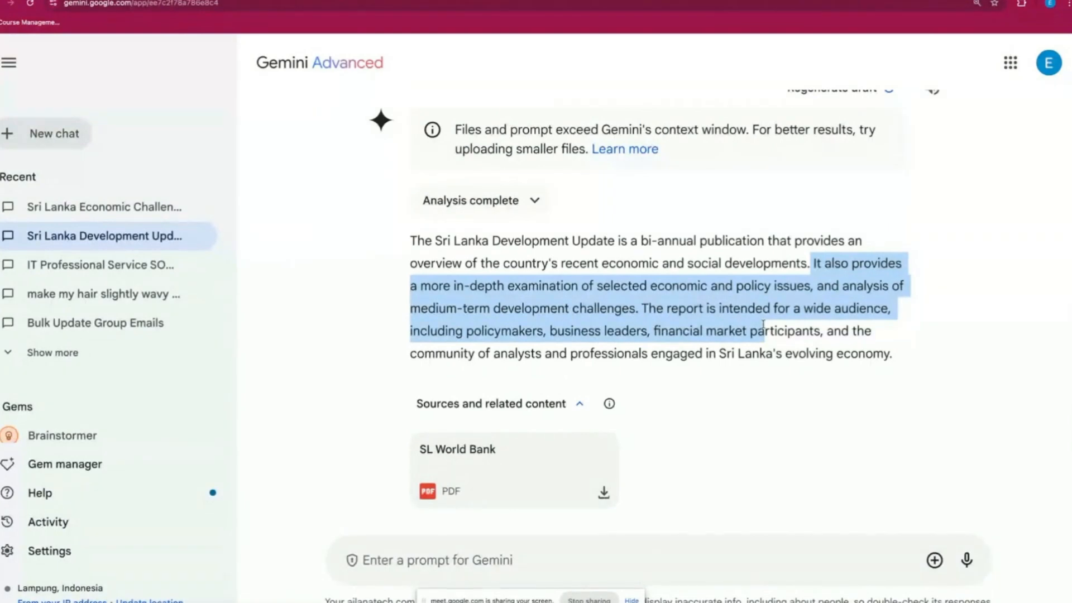
triple_click(770, 332)
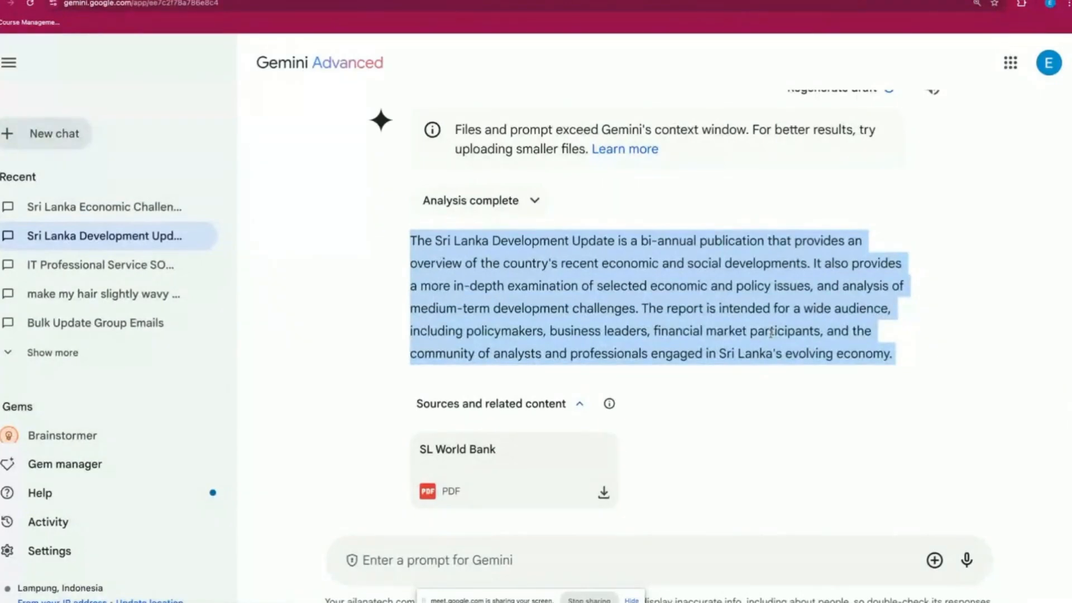
scroll(770, 334, up, 2)
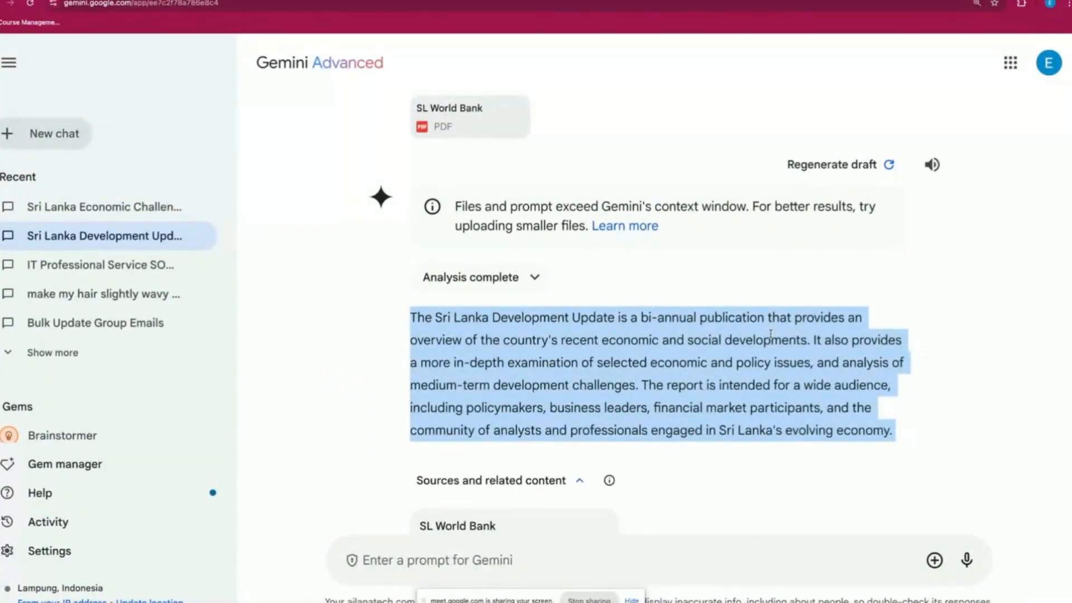
triple_click(494, 351)
Step: Open the recent "Sri Lanka Economic Challen..." chat and highlight "key bullet points" in its prompt
click(202, 207)
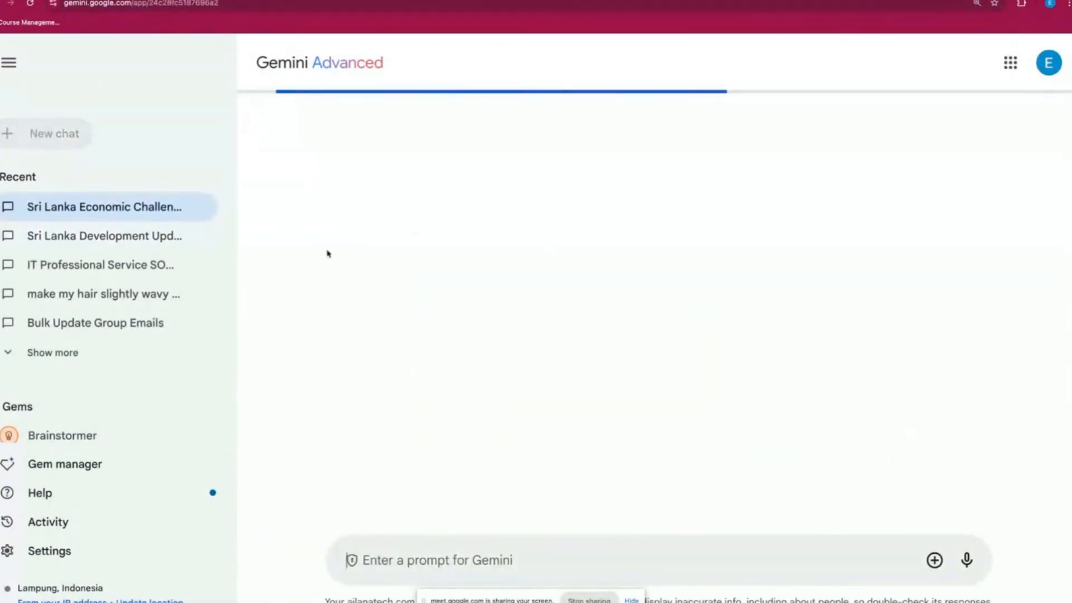
scroll(355, 268, up, 15)
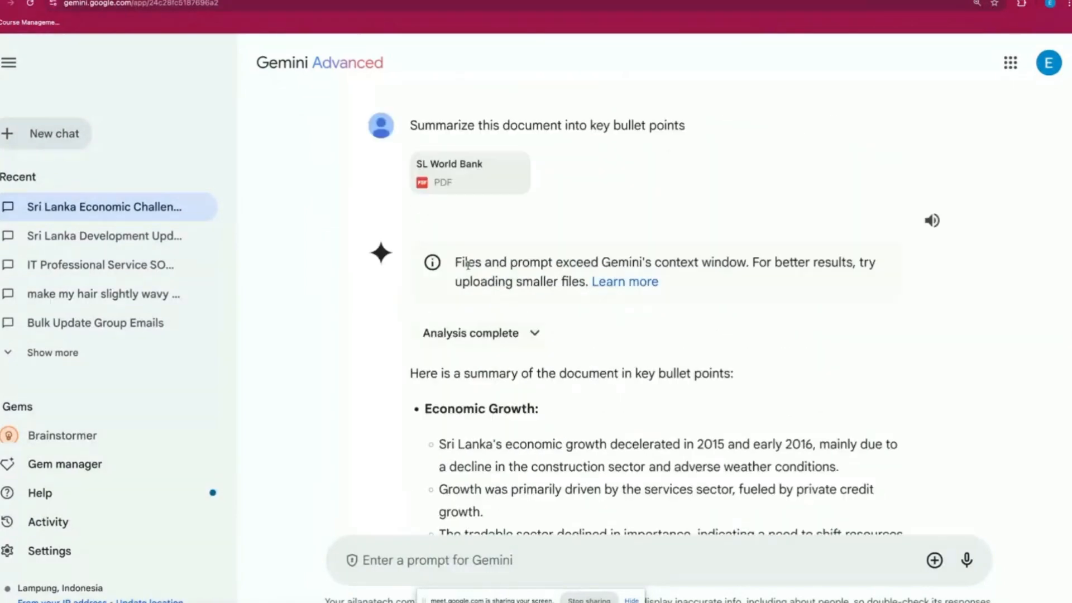
drag(410, 125, 681, 127)
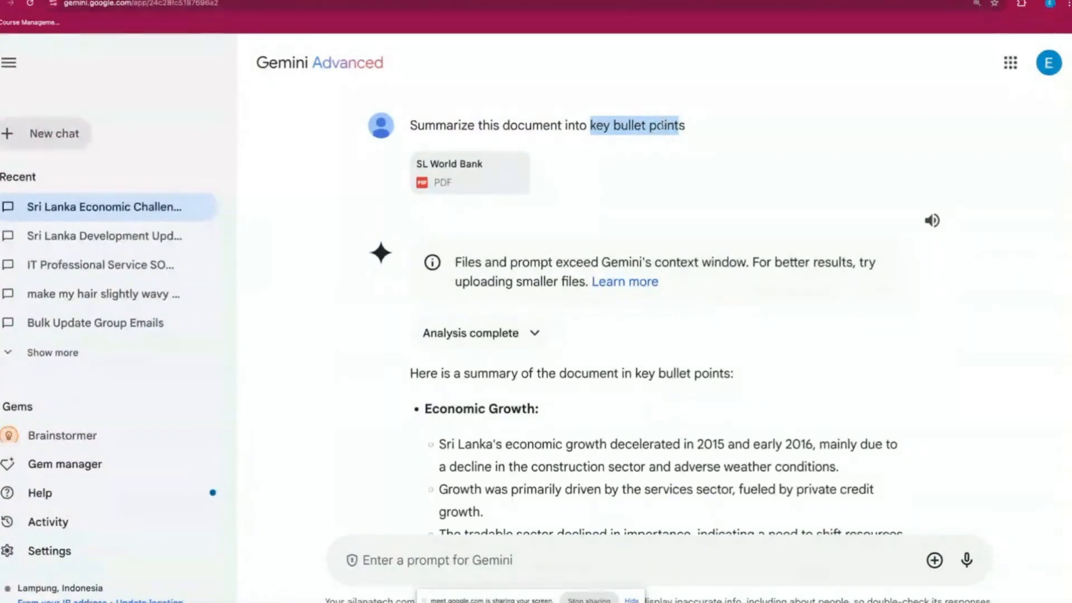
double_click(660, 126)
click(603, 119)
drag(590, 125, 692, 132)
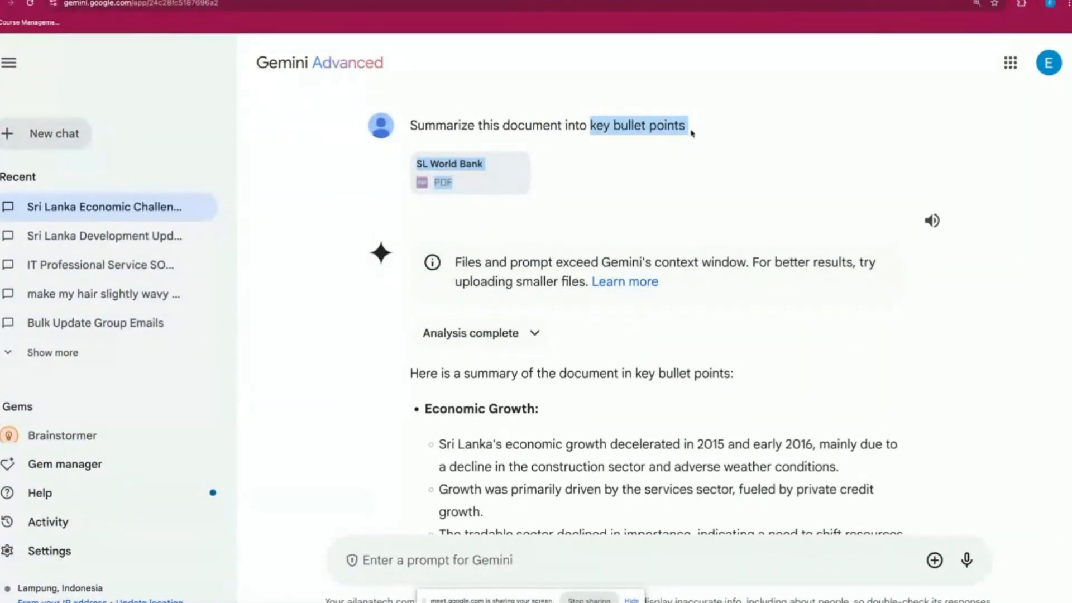
click(615, 122)
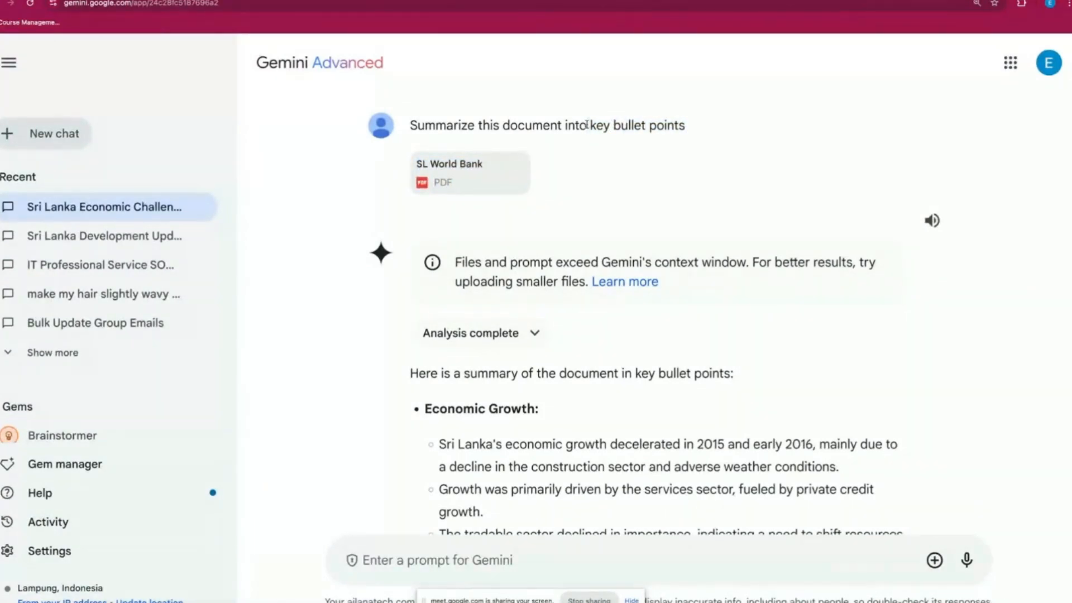
Step: Look over the summary's introduction and the Economic Growth, Fiscal Challenges, External Sector and Inflation headings, highlighting them in turn
scroll(549, 306, down, 4)
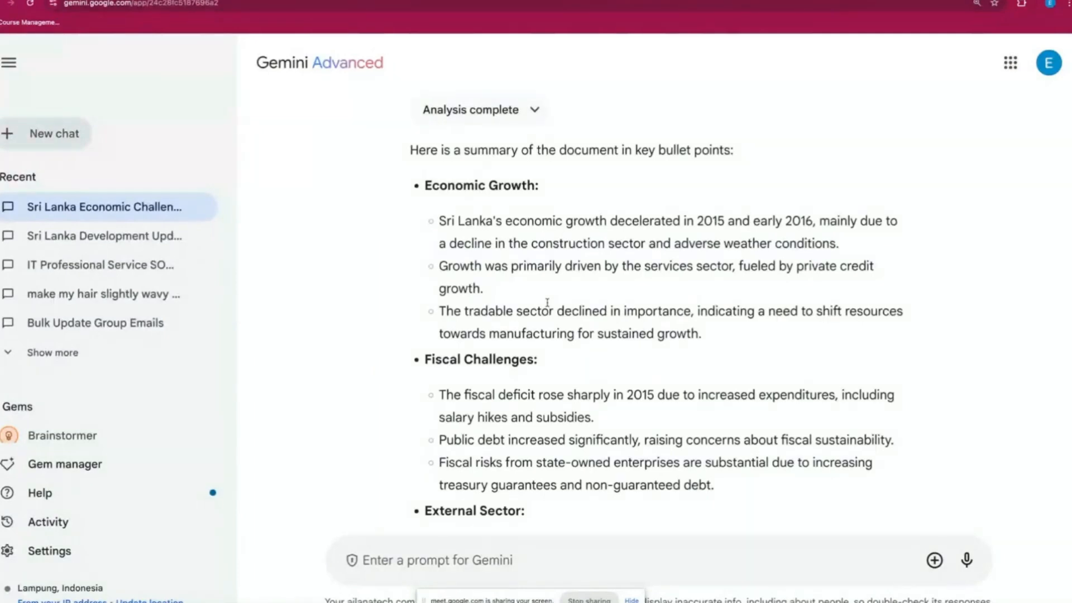
drag(410, 149, 600, 149)
click(670, 151)
triple_click(670, 152)
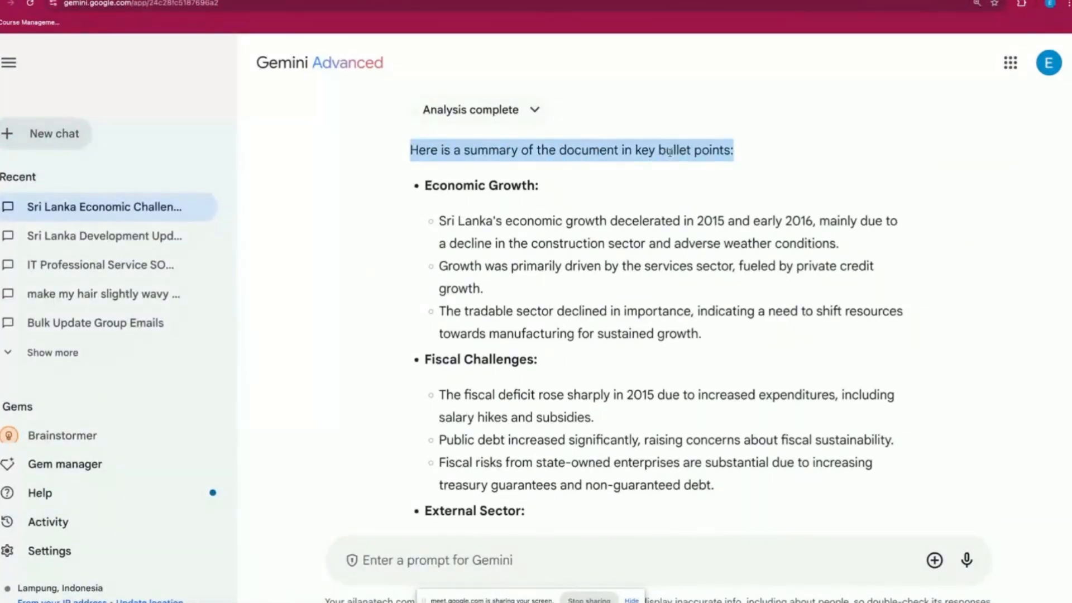
triple_click(486, 186)
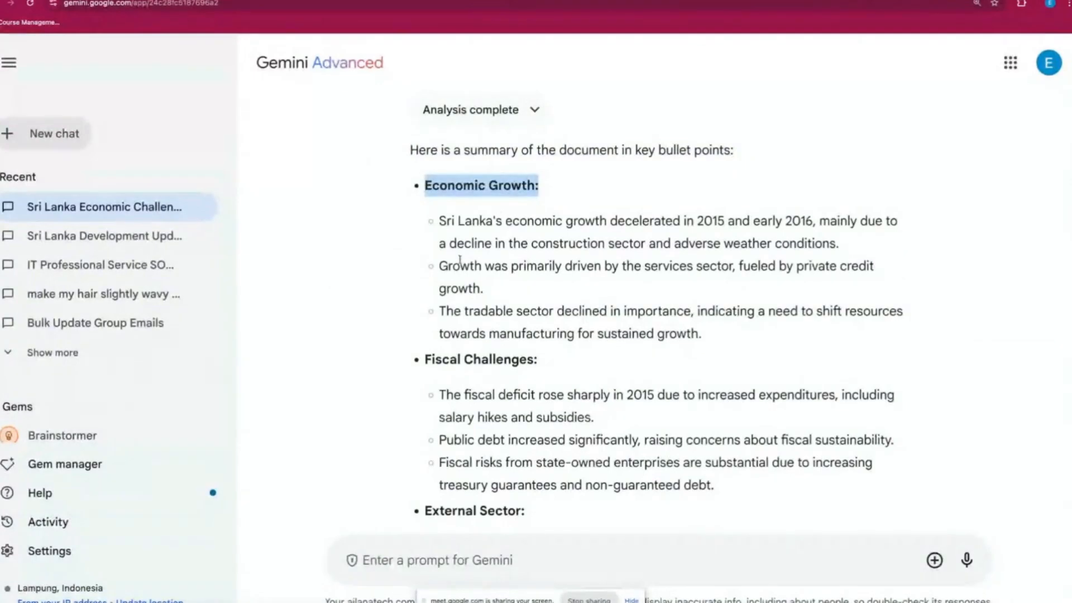
drag(419, 357, 529, 355)
scroll(529, 355, down, 1)
scroll(528, 355, down, 1)
drag(424, 395, 522, 396)
scroll(519, 397, down, 1)
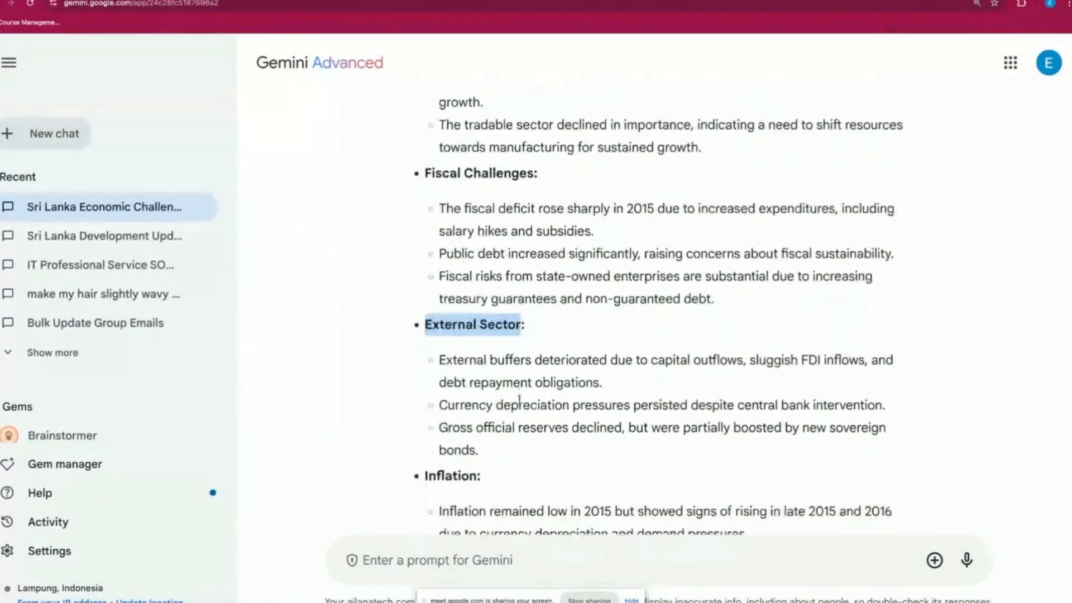
drag(428, 484, 509, 478)
scroll(508, 475, up, 5)
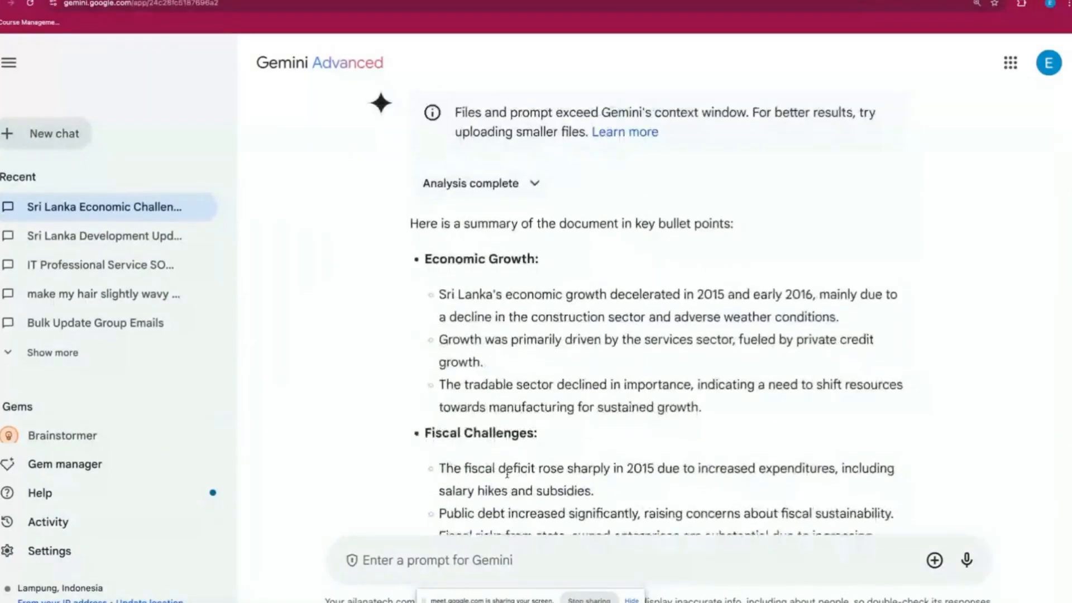
Step: Examine the points under Economic Growth and Fiscal Challenges, and read on as far as Challenges and Outlook
scroll(507, 472, up, 1)
drag(538, 285, 694, 425)
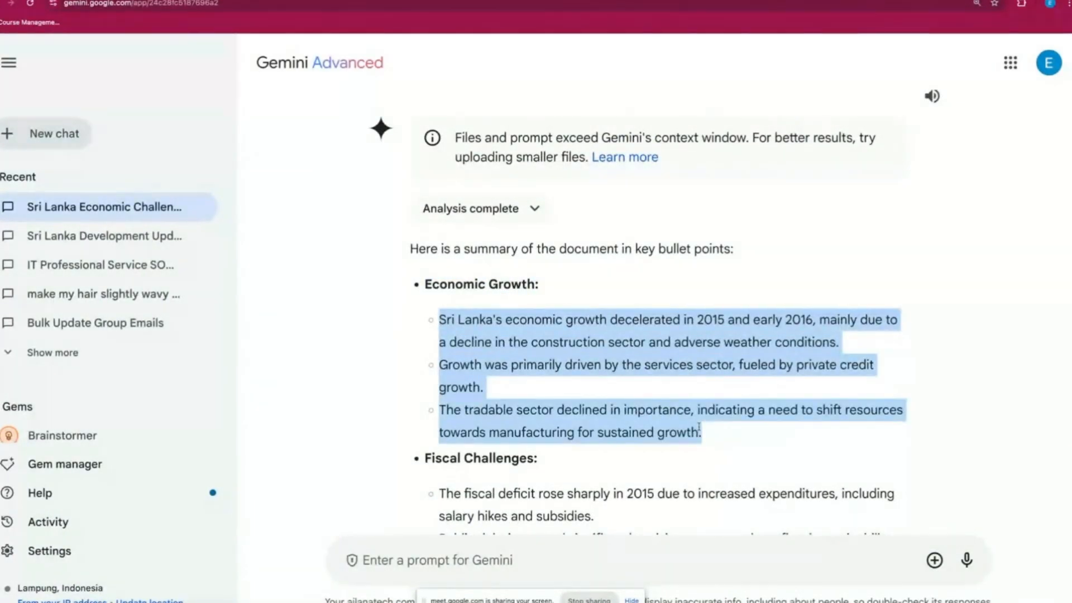
scroll(698, 427, down, 4)
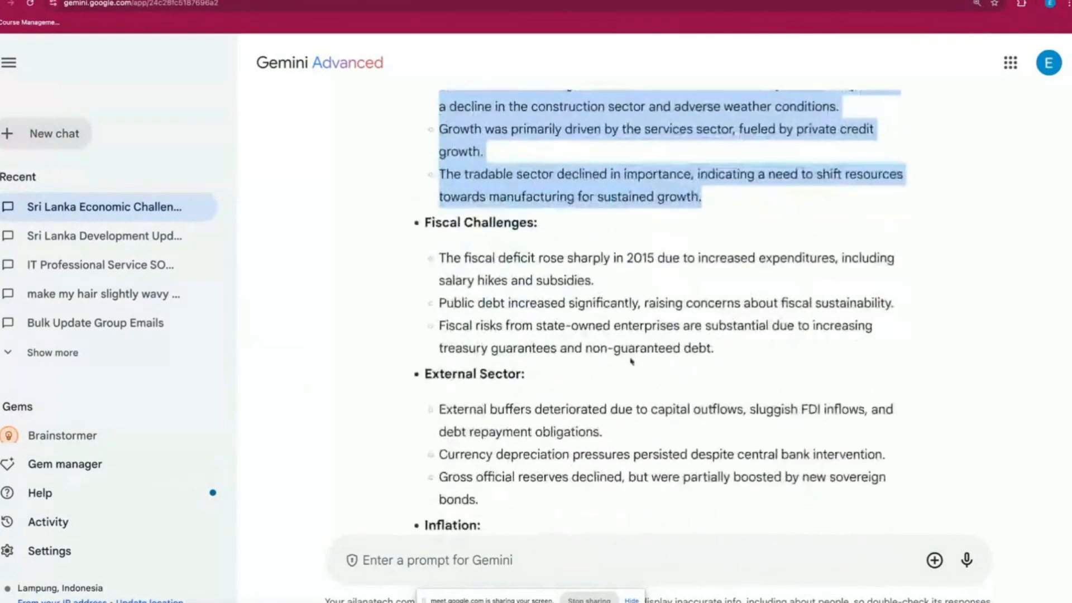
triple_click(470, 220)
drag(441, 256, 751, 352)
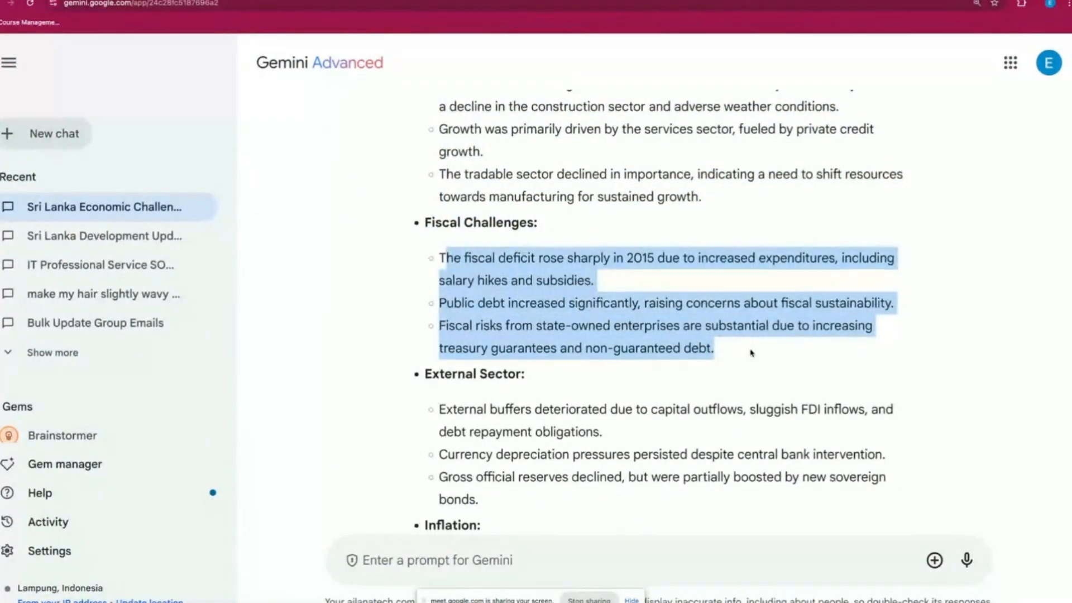
scroll(751, 353, down, 2)
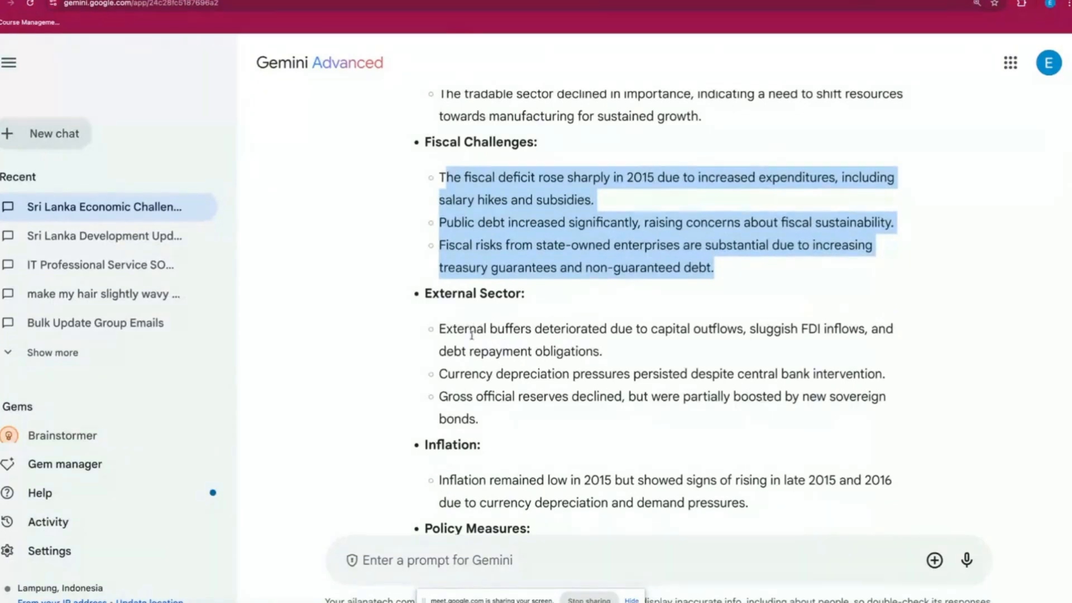
scroll(472, 335, down, 1)
scroll(472, 335, down, 3)
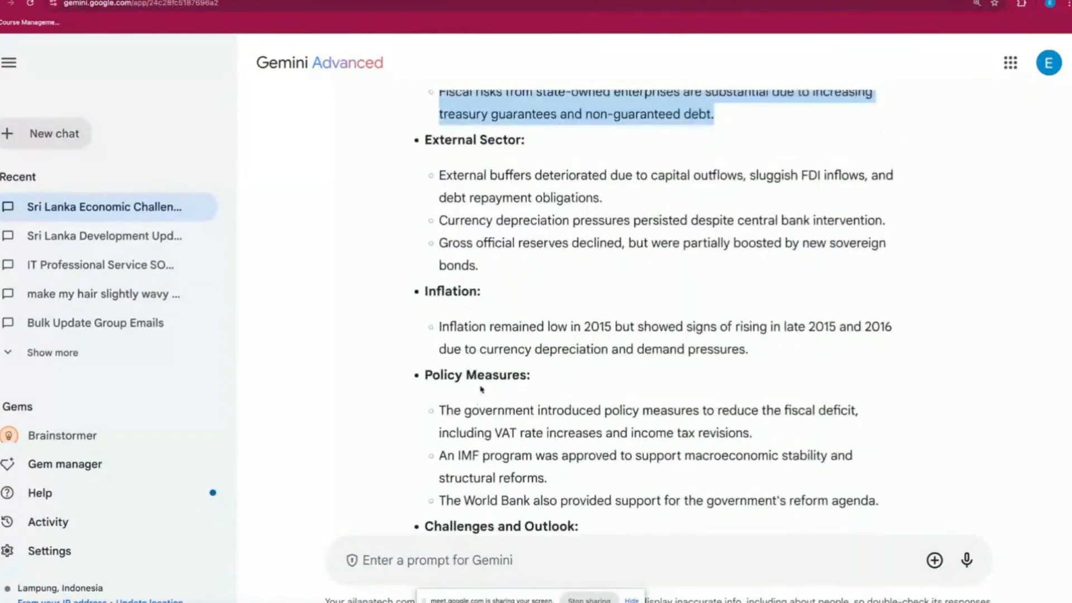
scroll(503, 448, down, 2)
scroll(530, 441, down, 2)
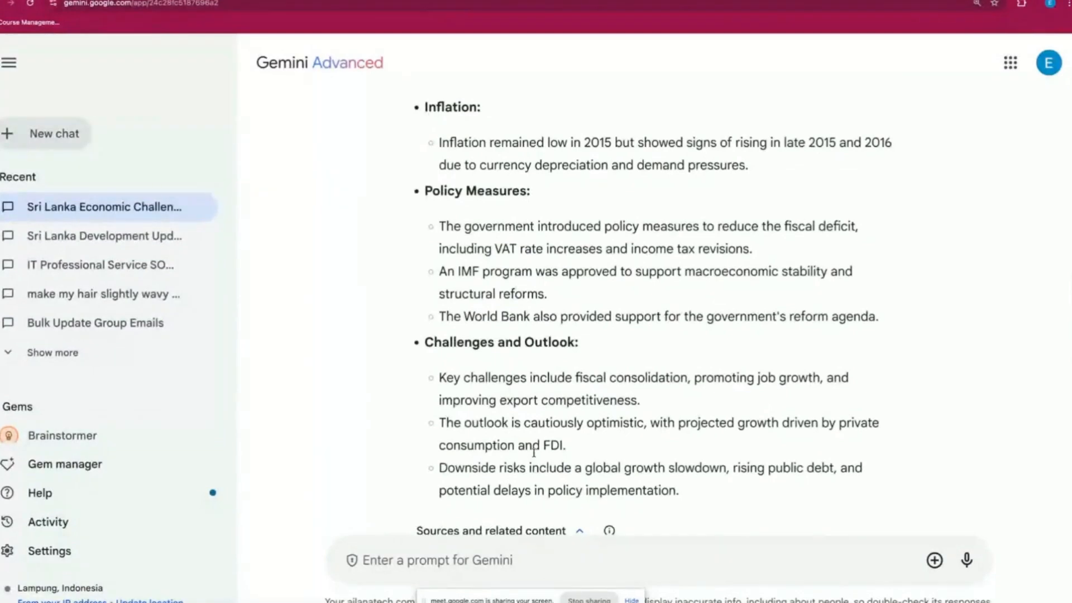
Step: Go back over the summary to its opening sections and clear the text highlight on the Fiscal Challenges points
scroll(533, 452, up, 6)
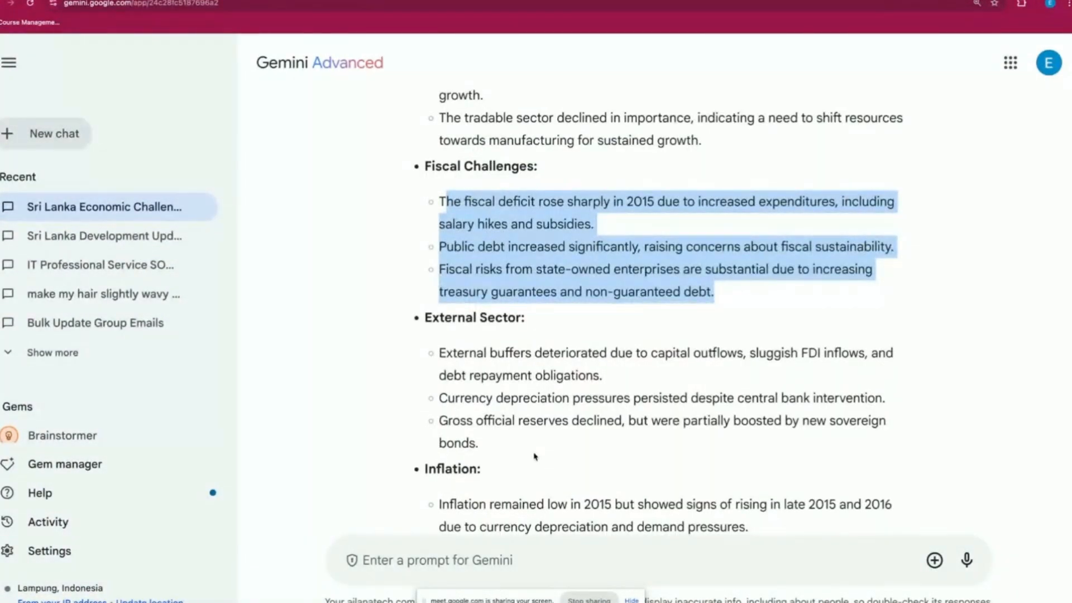
scroll(535, 457, up, 2)
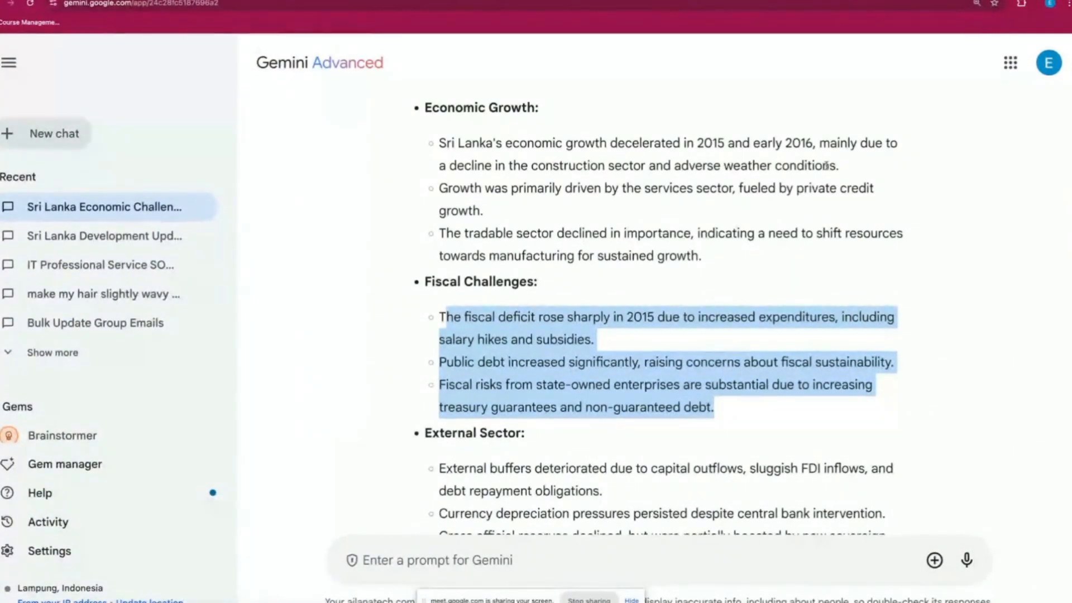
scroll(816, 191, up, 2)
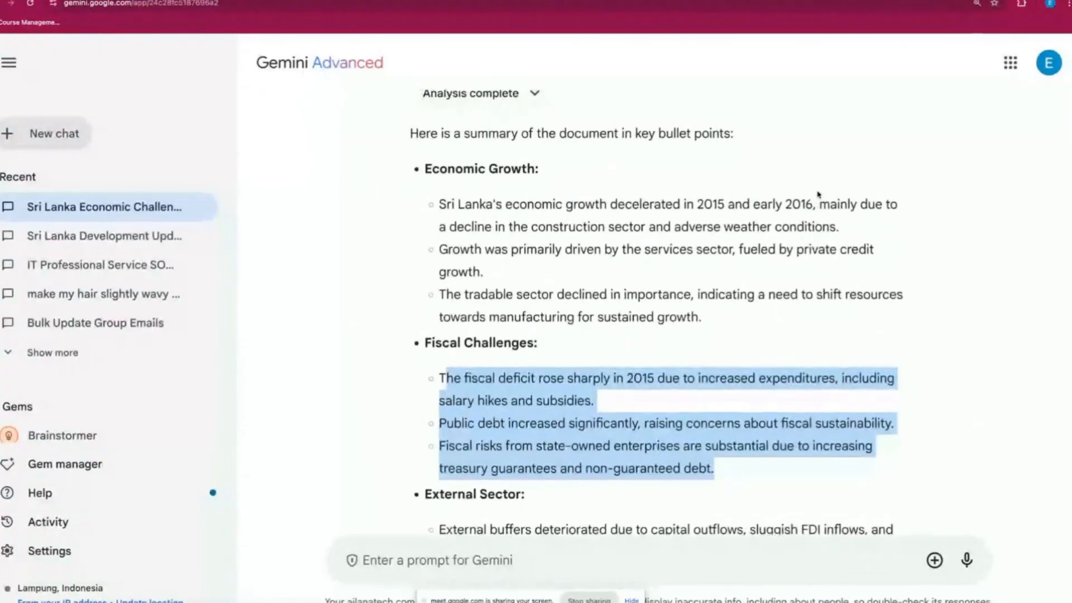
scroll(817, 192, down, 2)
scroll(818, 194, up, 1)
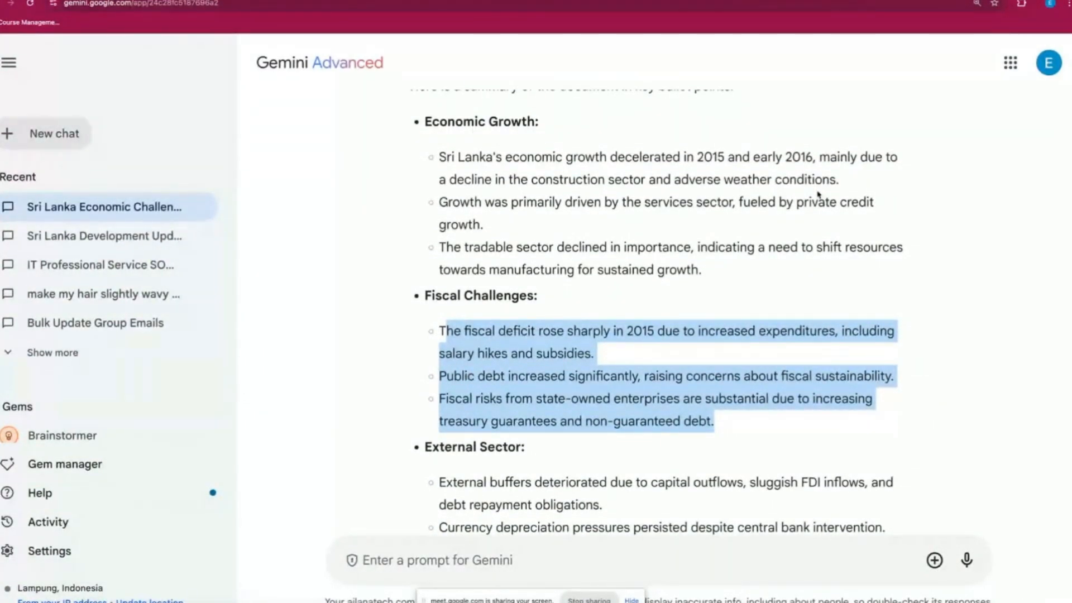
click(830, 191)
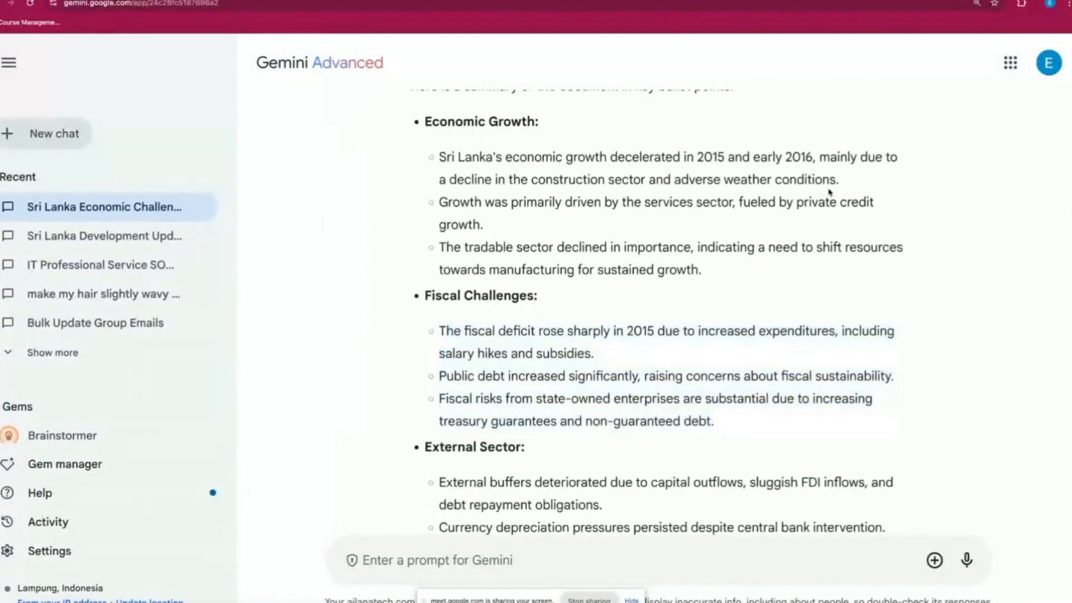
scroll(830, 191, up, 3)
scroll(829, 193, down, 2)
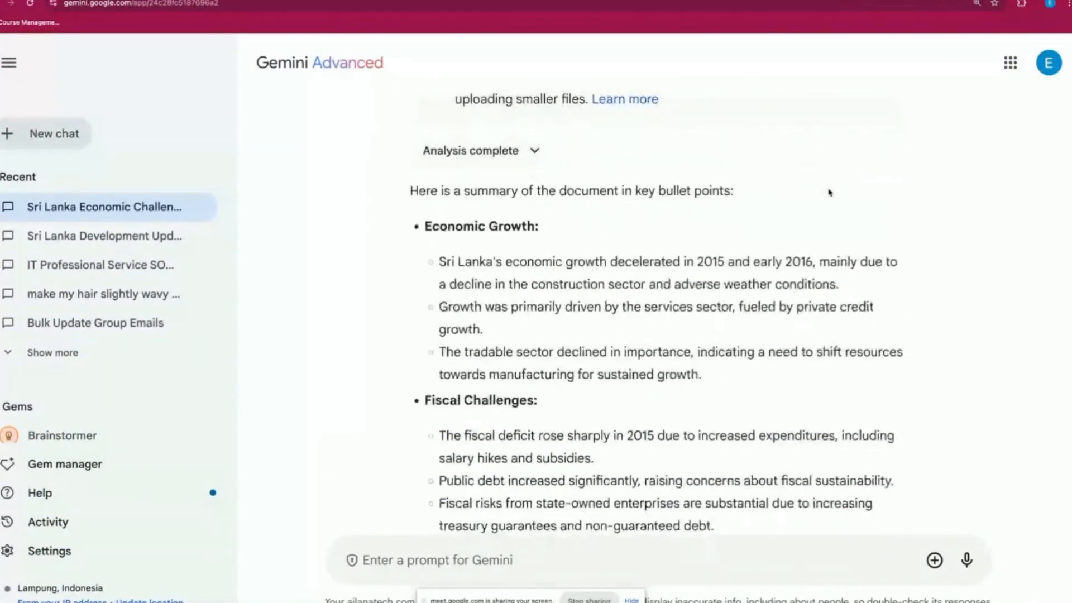
scroll(829, 193, down, 1)
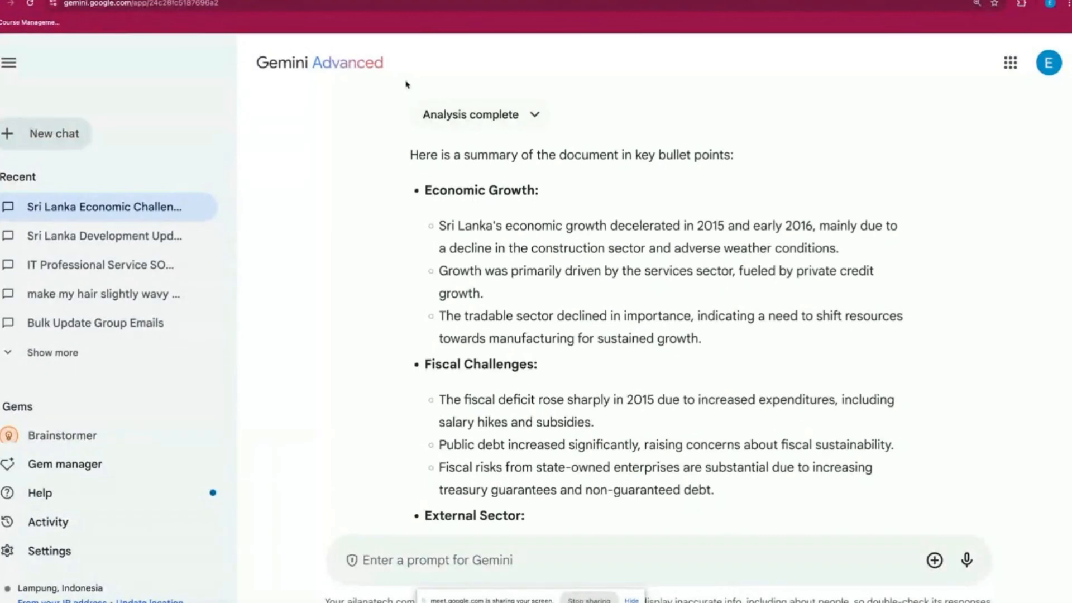
Step: Start a new Gemini chat, then copy the Change Management Officer prompt under SL MOF from the "Gemini Chat Demo" Google Doc
click(58, 133)
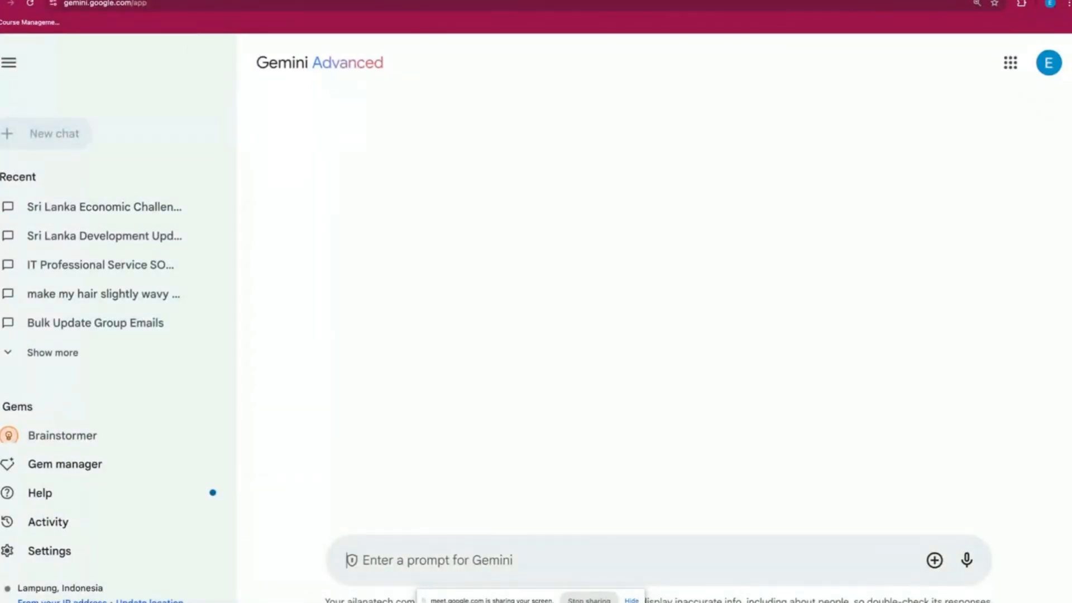
key(ctrl+Tab)
scroll(269, 368, down, 8)
scroll(269, 370, up, 6)
triple_click(319, 431)
key(ctrl+c)
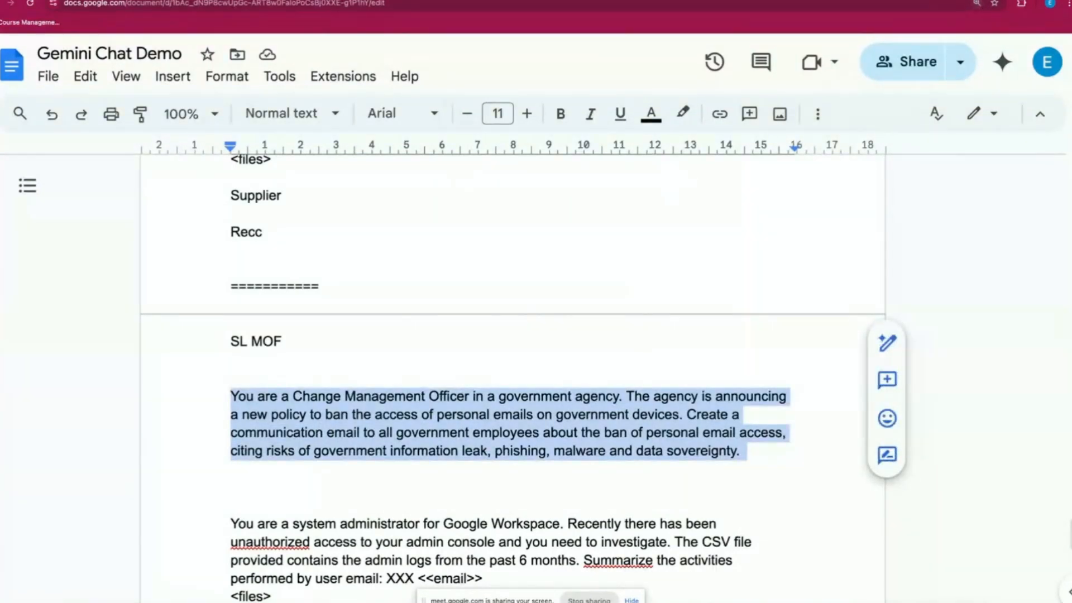
Step: Paste the copied Change Management Officer prompt into the new Gemini chat and enlarge the page zoom by one level
click(979, 1)
click(430, 558)
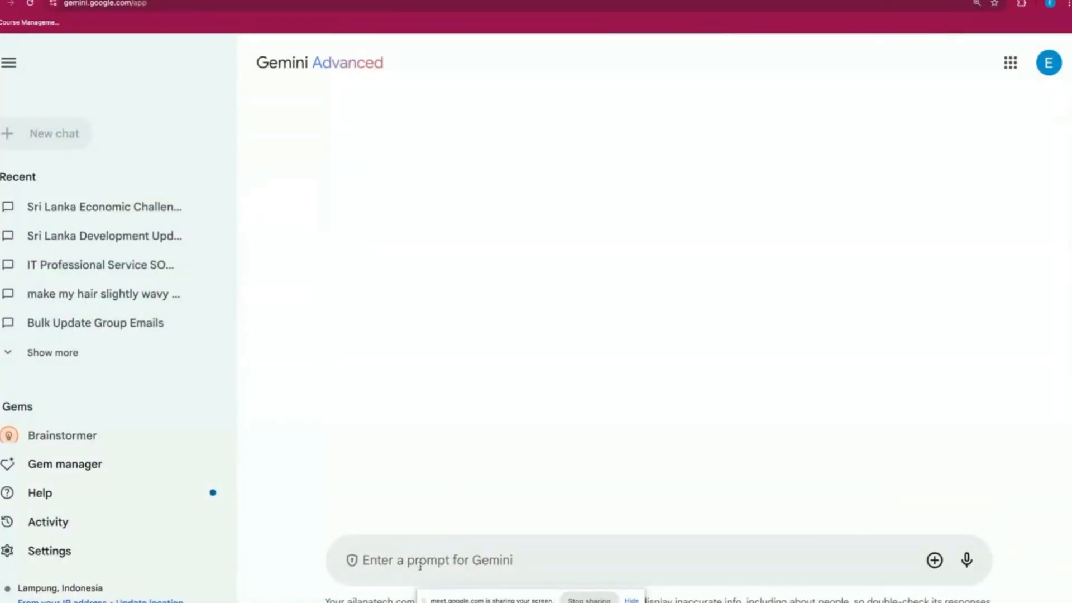
key(ctrl+v)
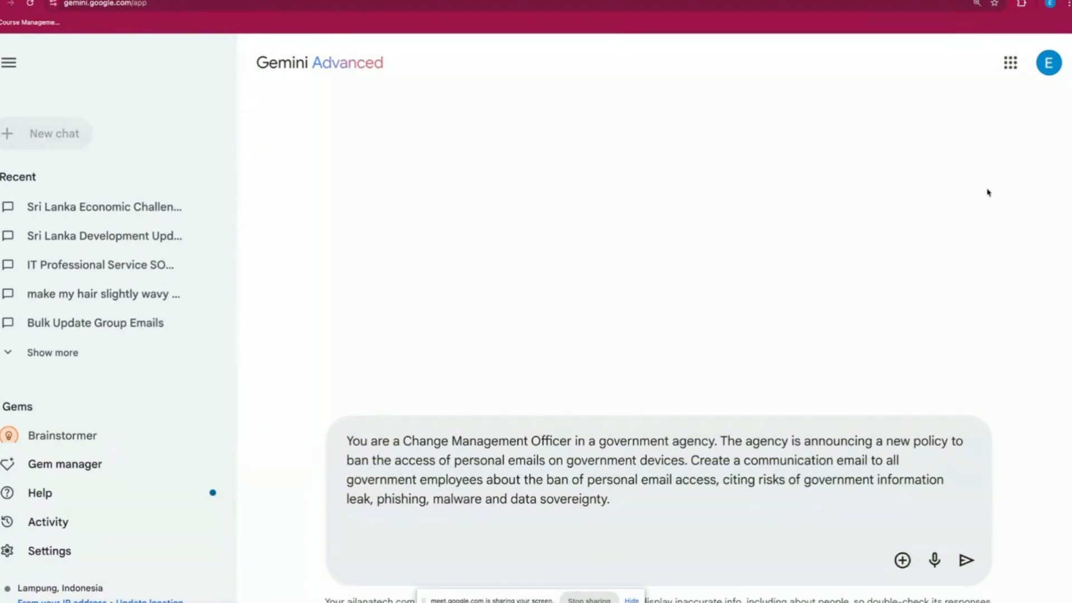
click(1068, 3)
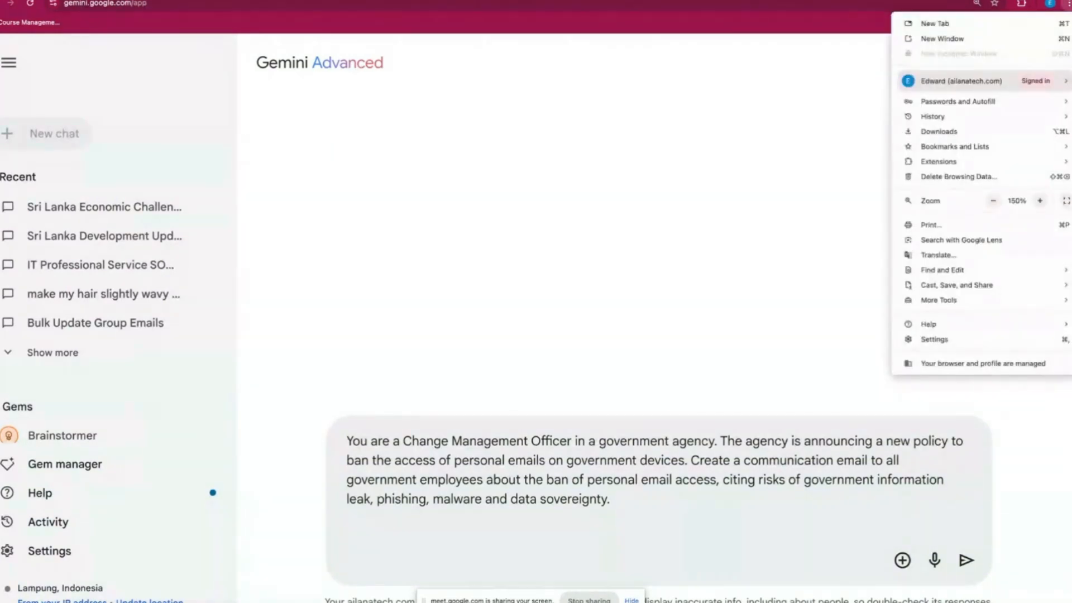
click(1039, 200)
click(719, 307)
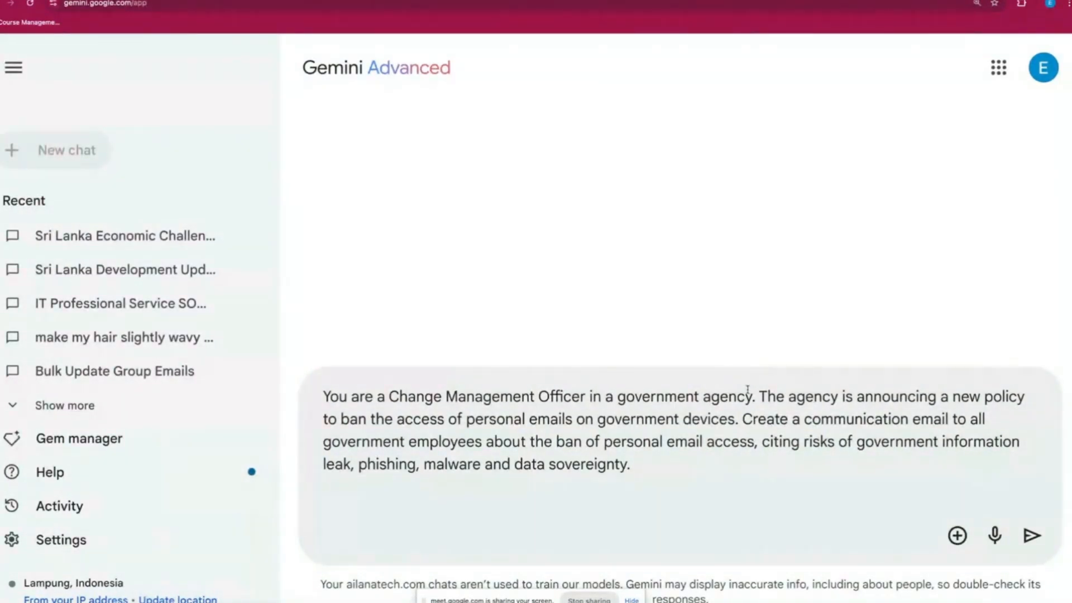
Step: Replace "a government agency" with "the Ministry of Finance" in the prompt's first sentence, with Ministry spelled correctly
drag(758, 396, 321, 397)
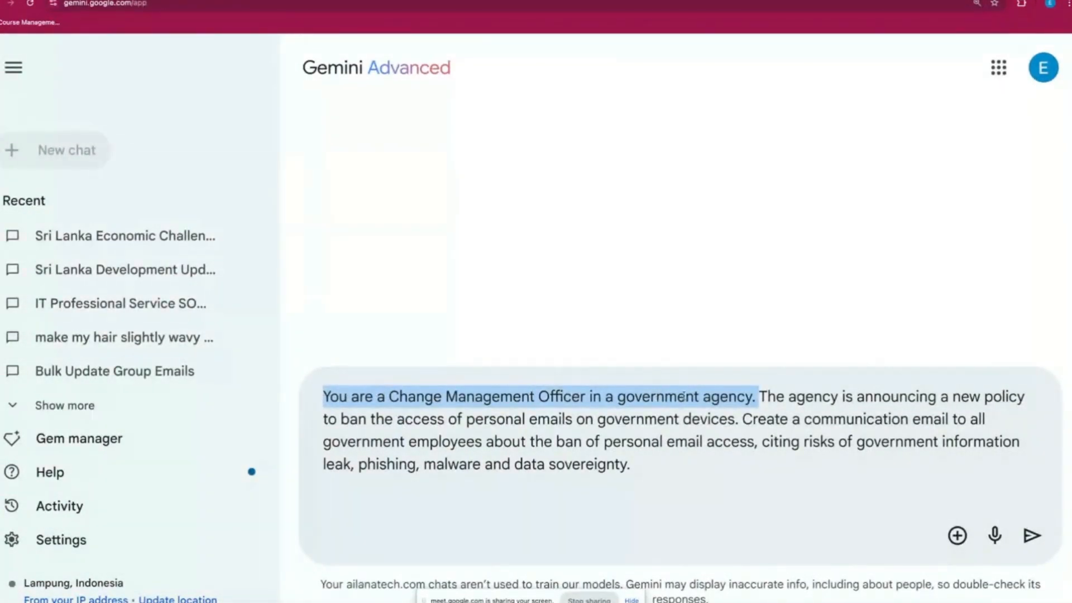
click(755, 395)
drag(758, 397, 589, 378)
click(737, 396)
drag(754, 398, 615, 397)
key(BackSpace)
key(BackSpace)
text(the min)
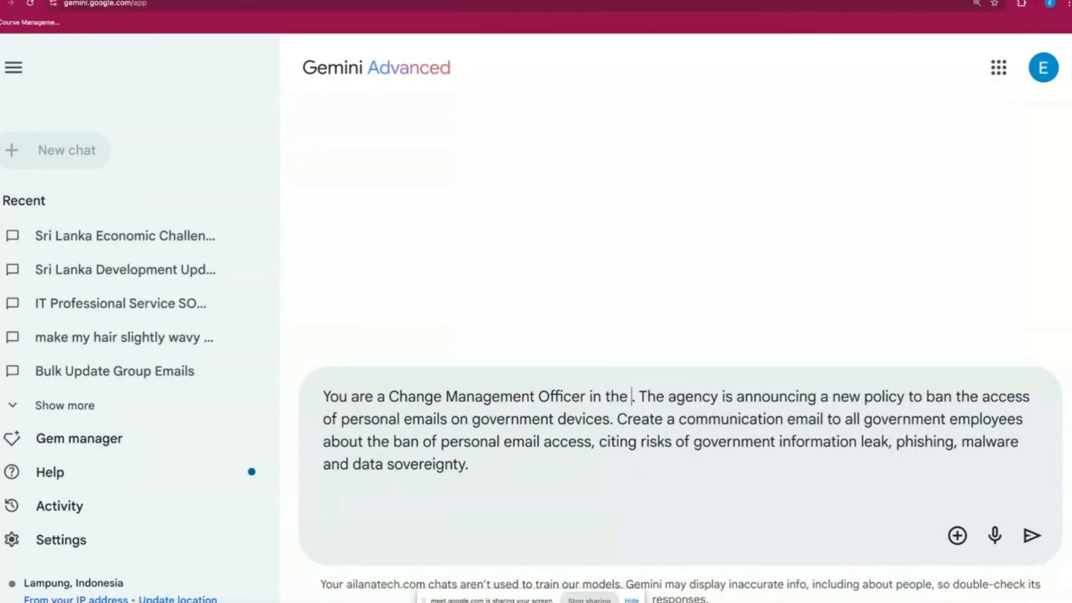
key(BackSpace)
key(BackSpace)
key(BackSpace)
text(Minsitr)
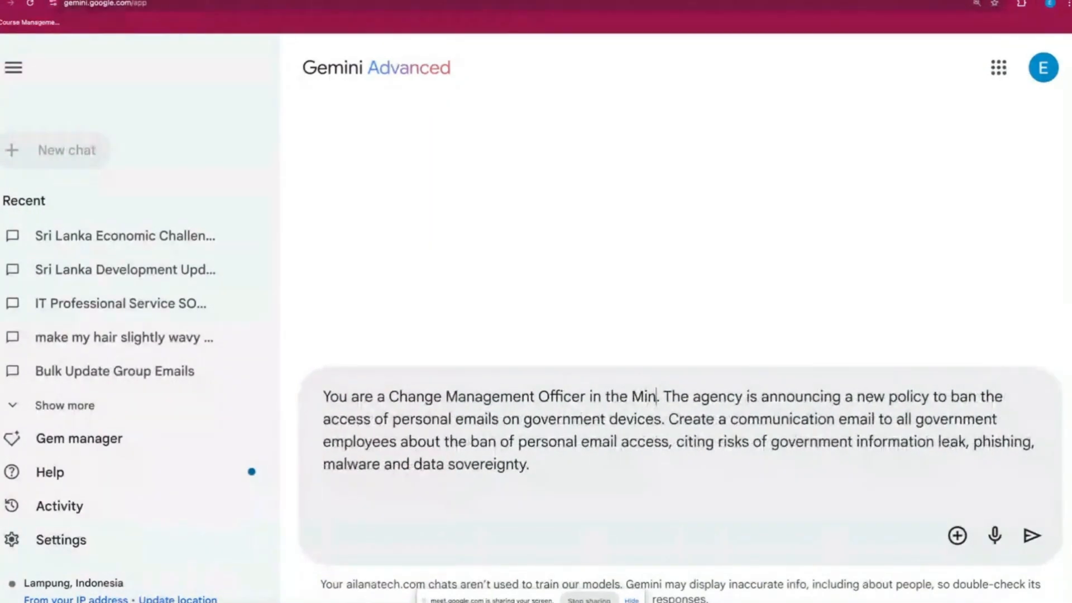
text(y of Din. The a)
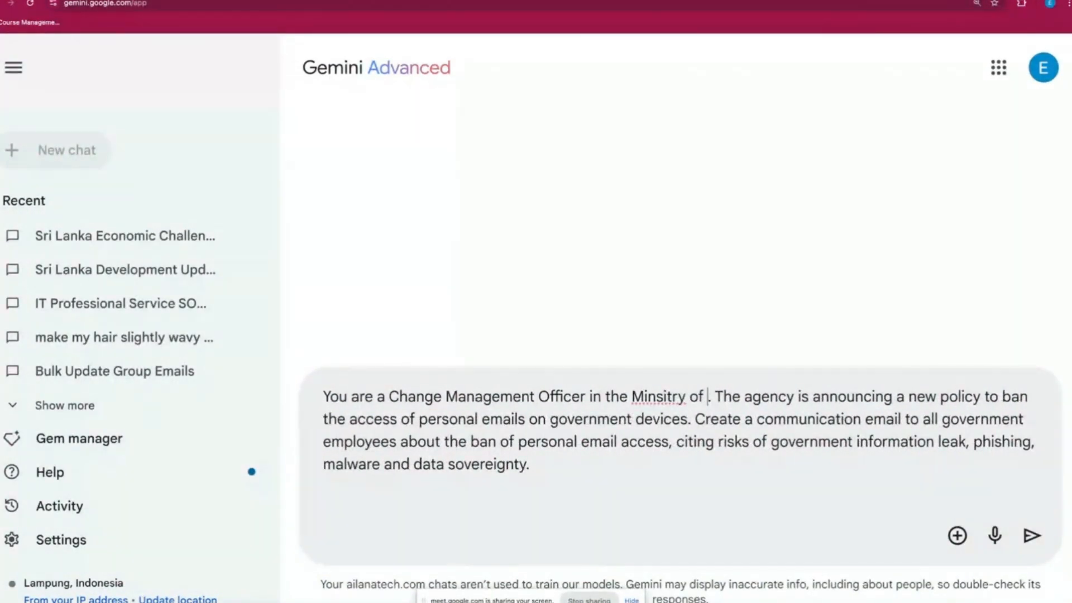
key(BackSpace)
key(BackSpace)
key(BackSpace)
key(BackSpace)
text(Finance)
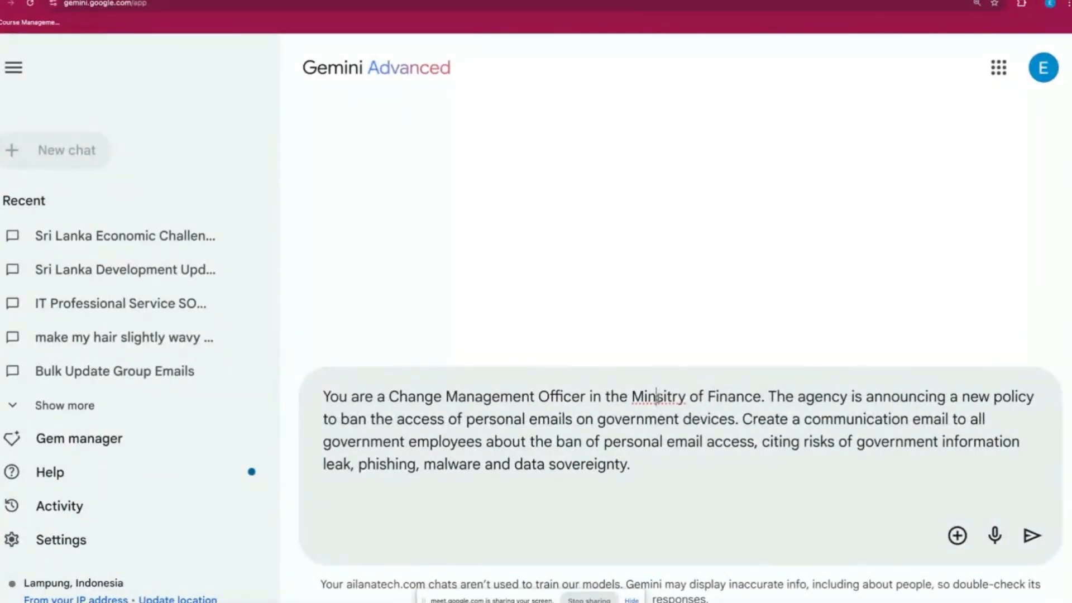
double_click(670, 398)
text(Ministry)
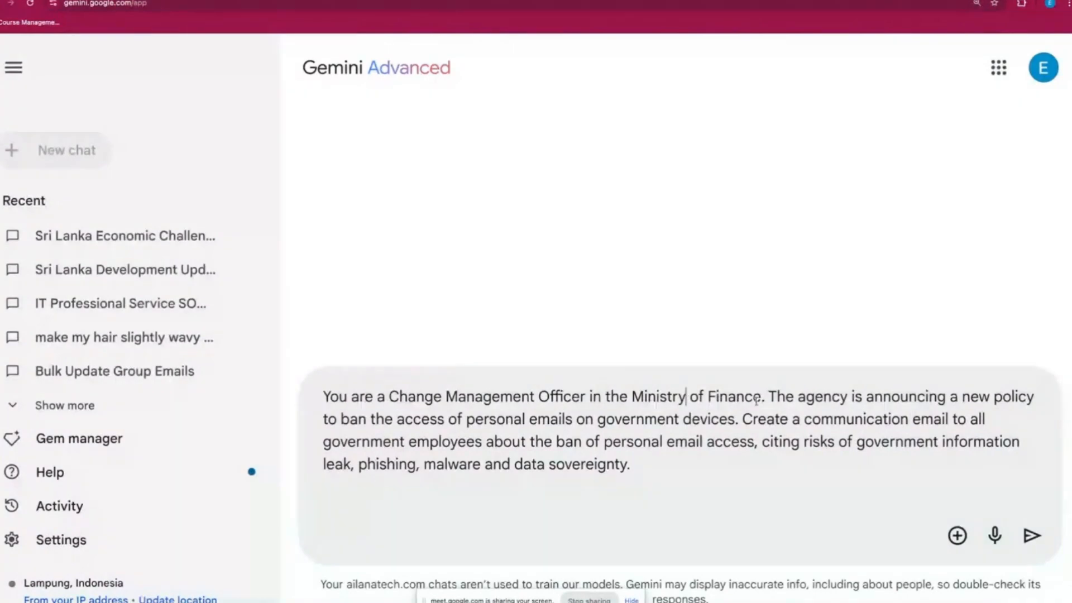
Step: Check the revised role sentence and replace "agency" with "ministry" in the prompt's second sentence
drag(765, 397, 303, 402)
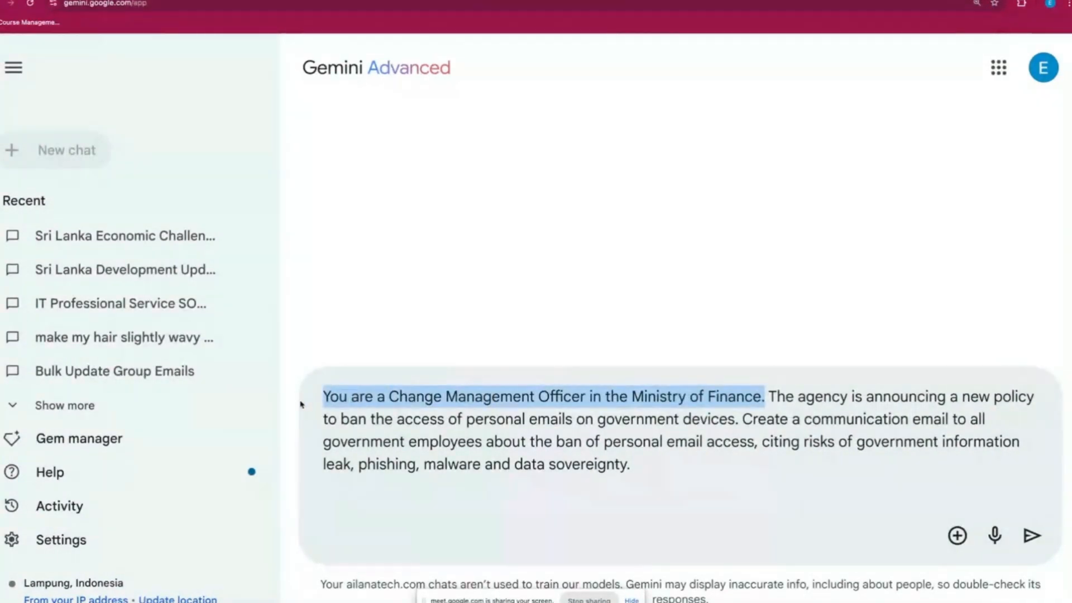
click(797, 398)
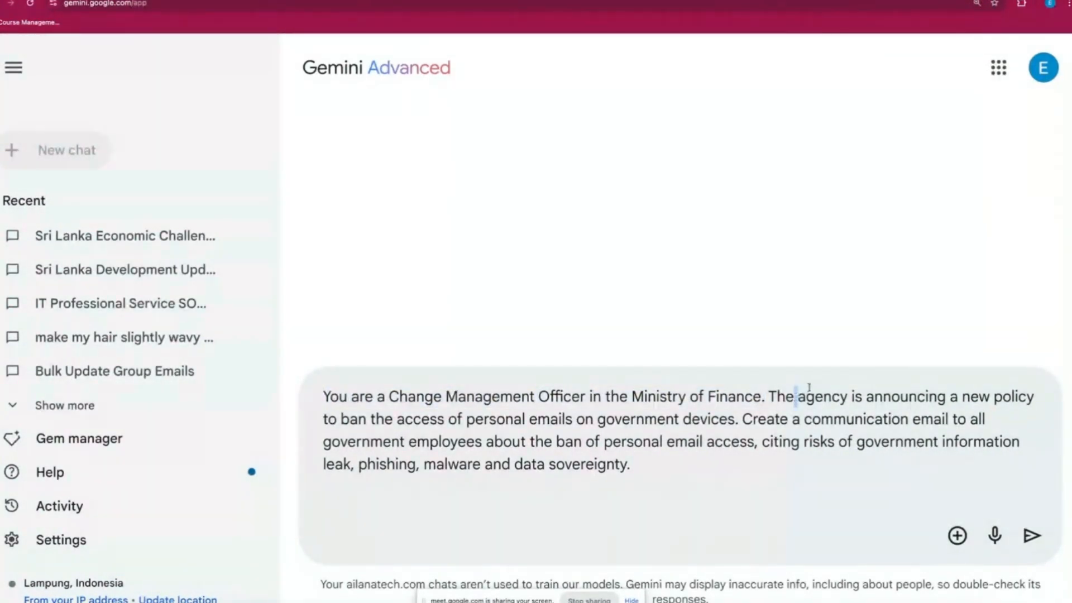
double_click(811, 390)
text(ministry)
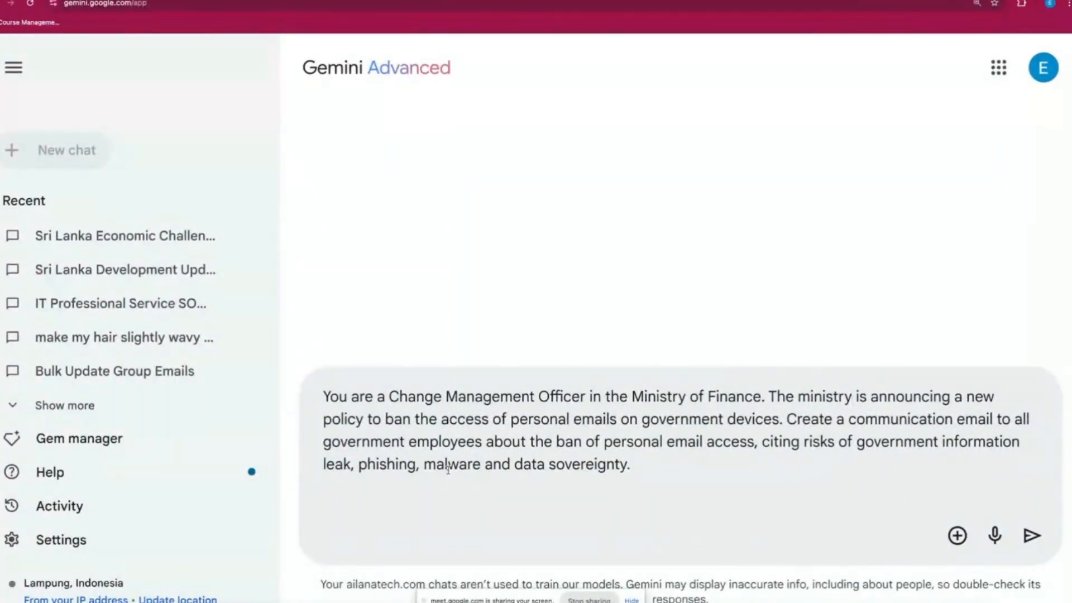
Step: Examine the prompt part by part, highlighting the policy context, the email request and the cited risks from information leak to data sovereignty
drag(418, 424, 781, 430)
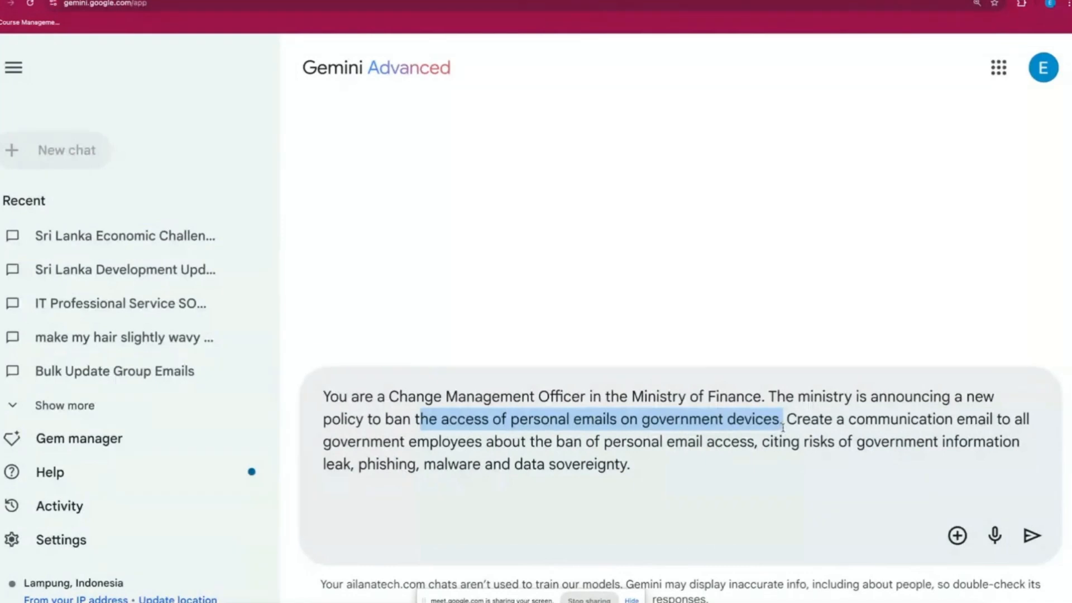
click(783, 428)
drag(769, 397, 782, 422)
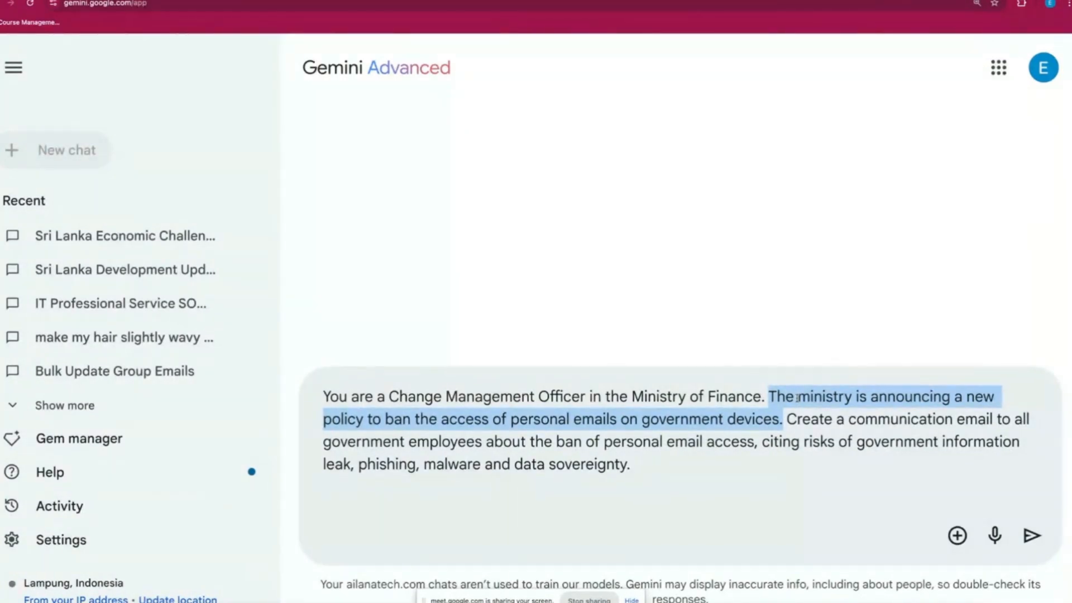
drag(787, 418, 757, 448)
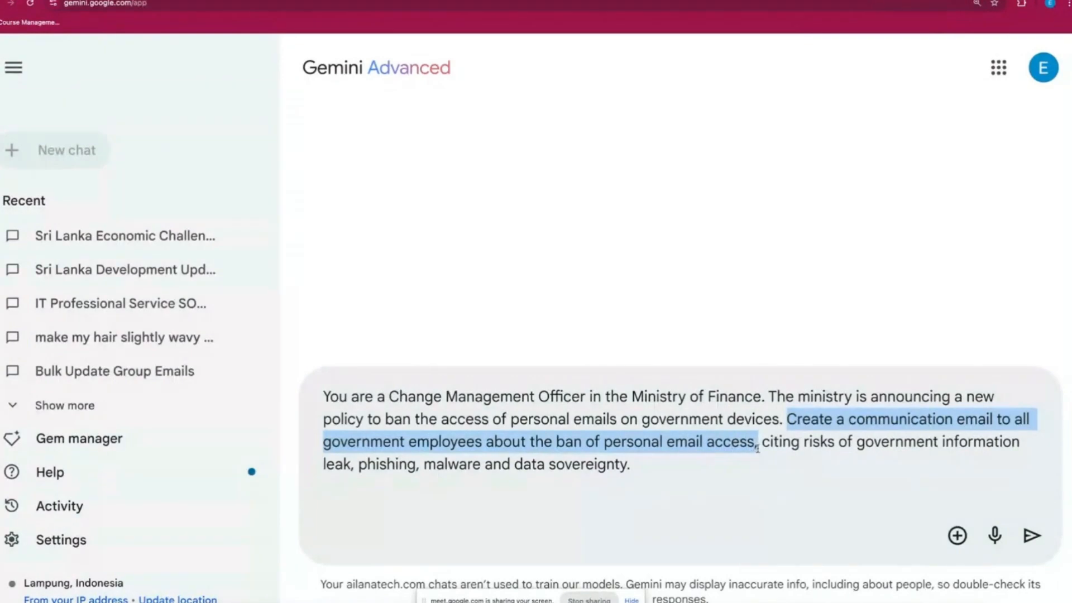
click(783, 445)
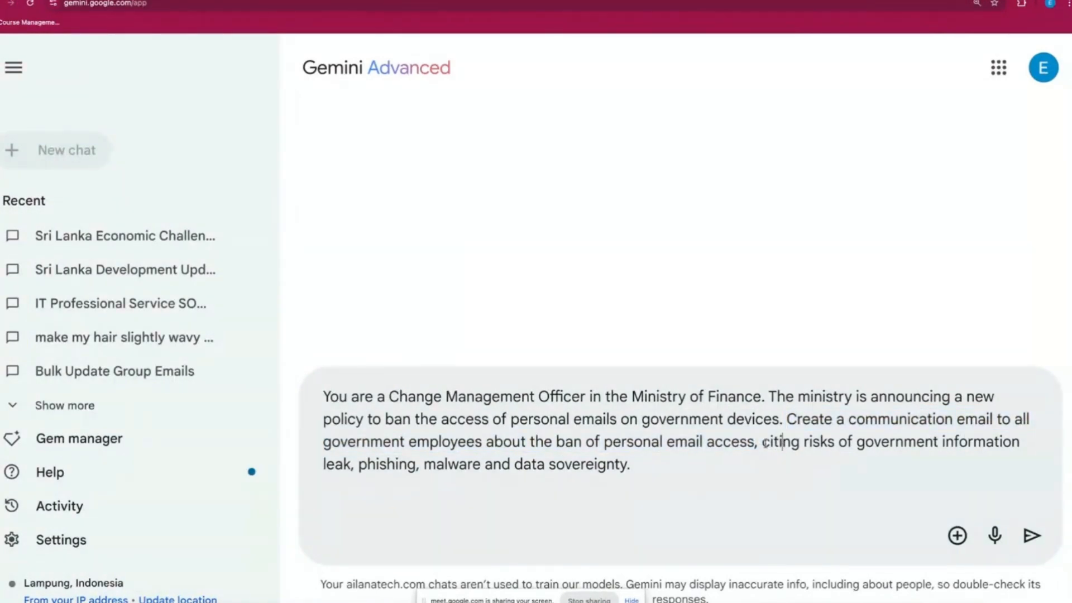
drag(763, 441, 769, 455)
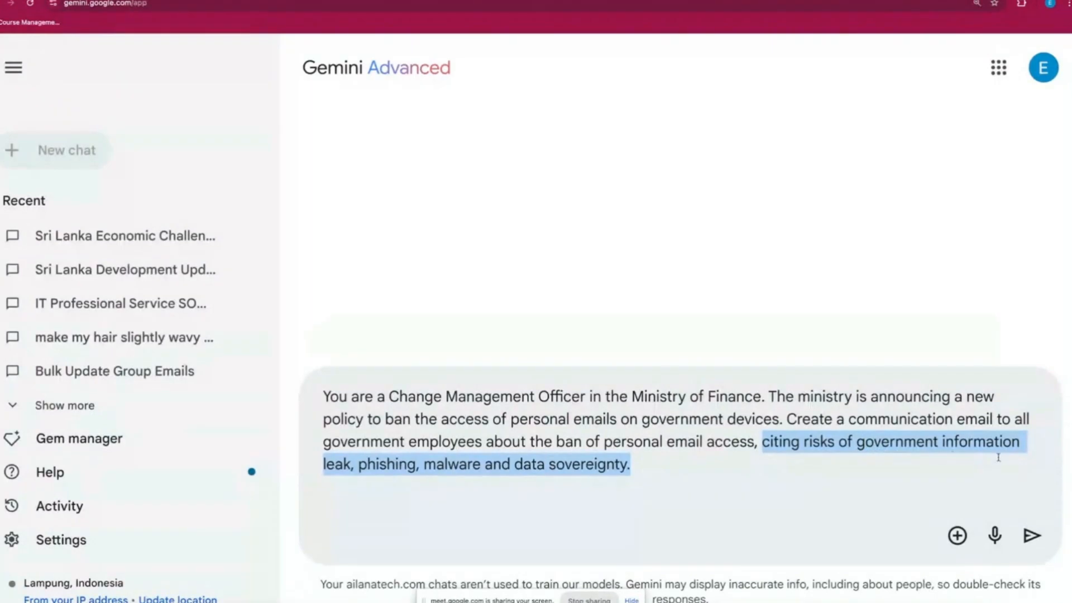
double_click(397, 464)
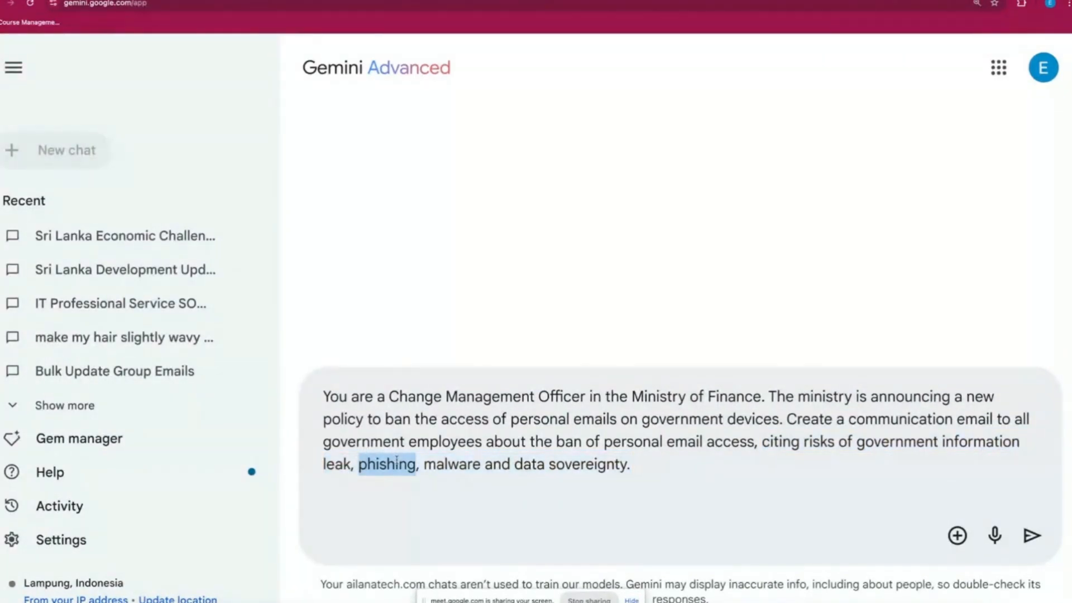
double_click(447, 464)
double_click(565, 465)
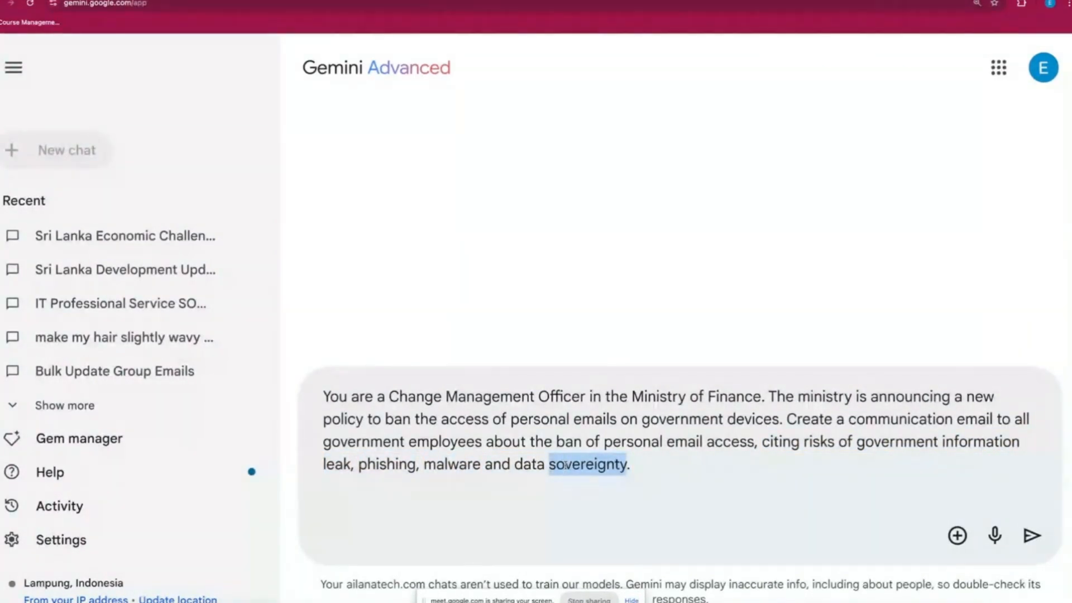
triple_click(565, 465)
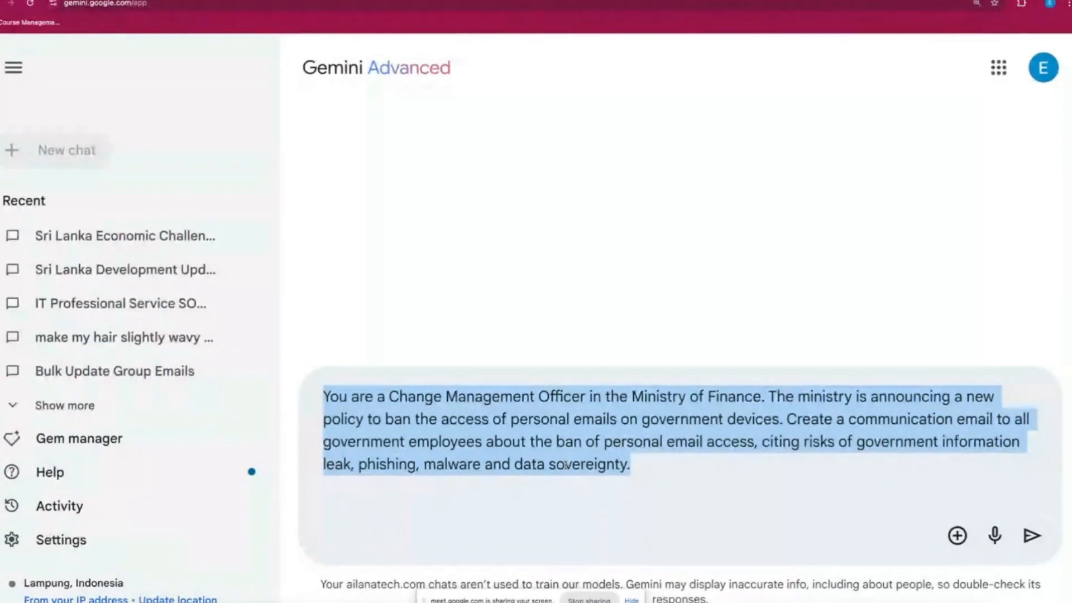
click(595, 437)
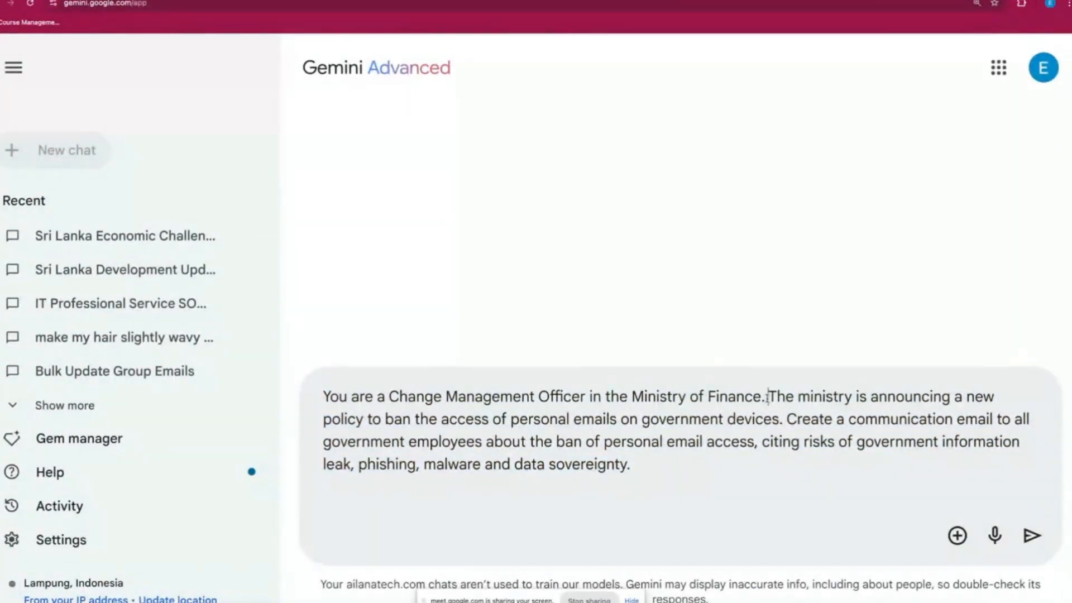
Step: Recheck the prompt's role, context, request and risk parts, and submit it to Gemini
drag(770, 399, 352, 368)
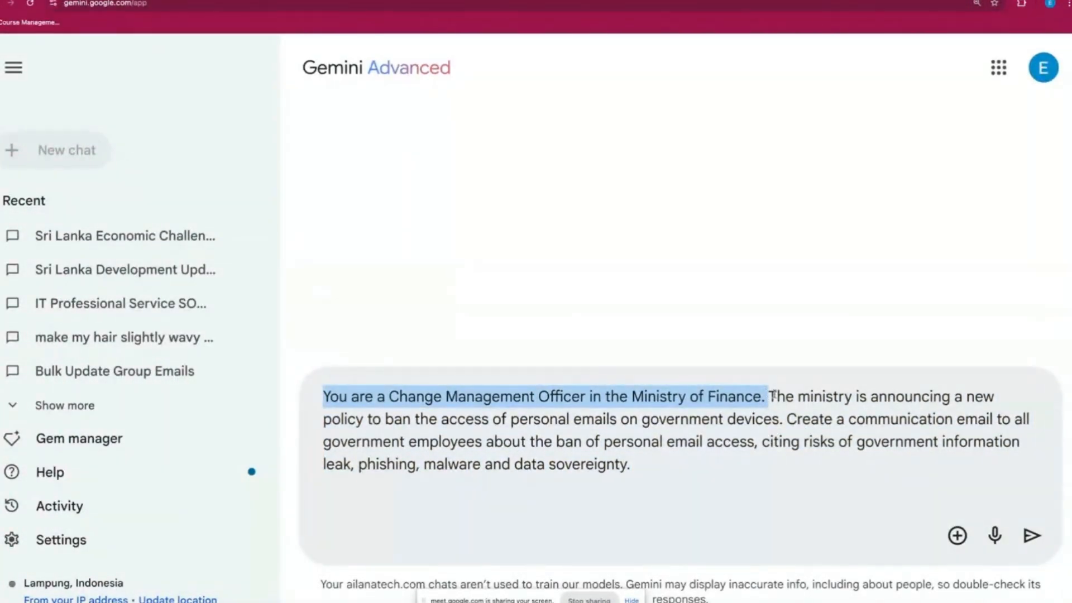
drag(770, 397, 784, 420)
click(787, 419)
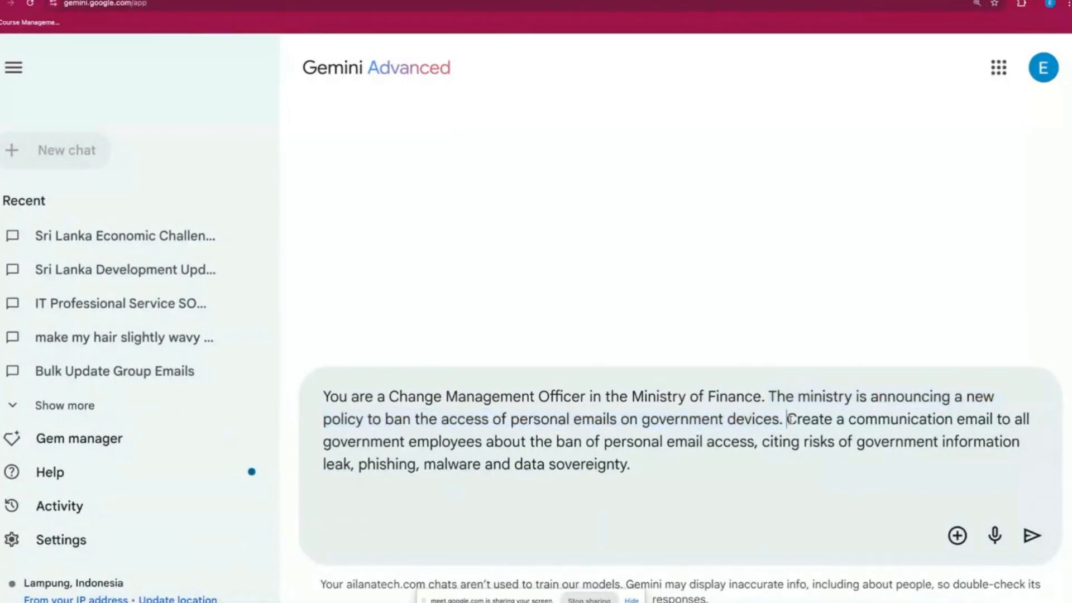
drag(787, 419, 789, 484)
click(787, 442)
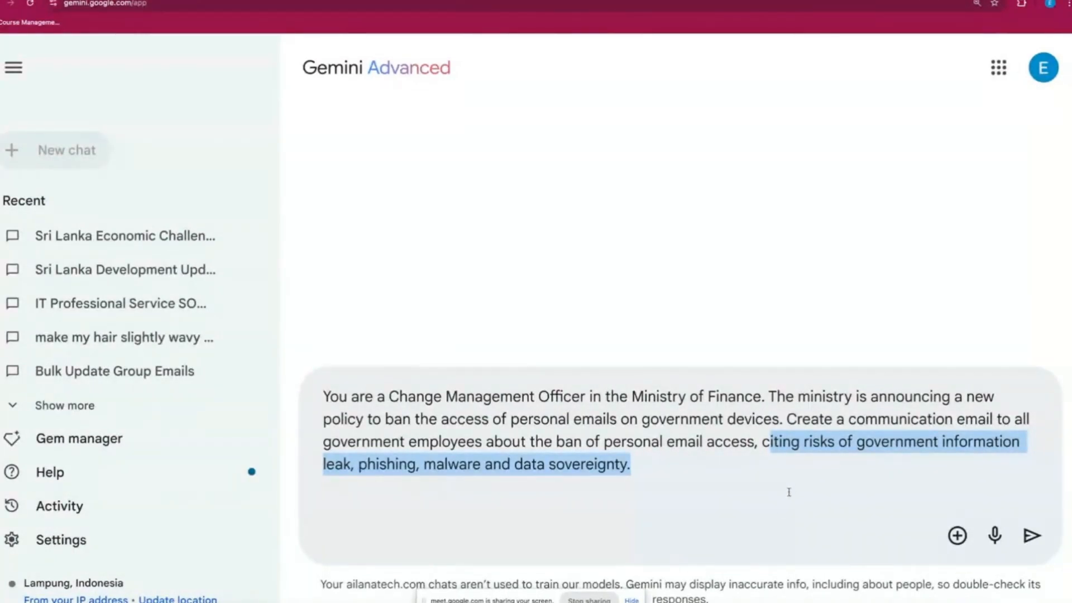
click(776, 509)
click(952, 484)
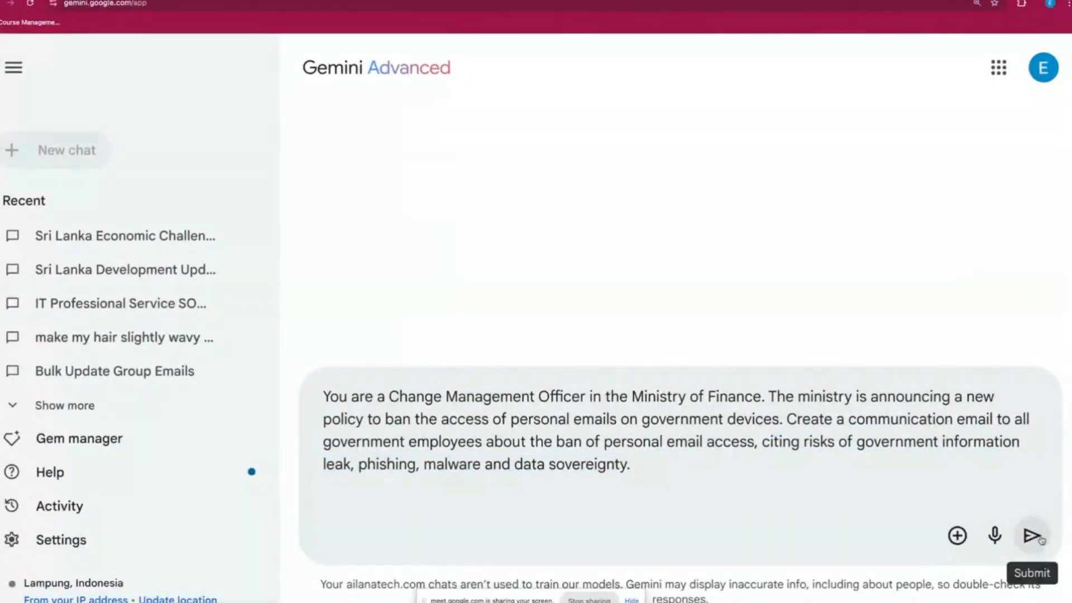
click(1031, 535)
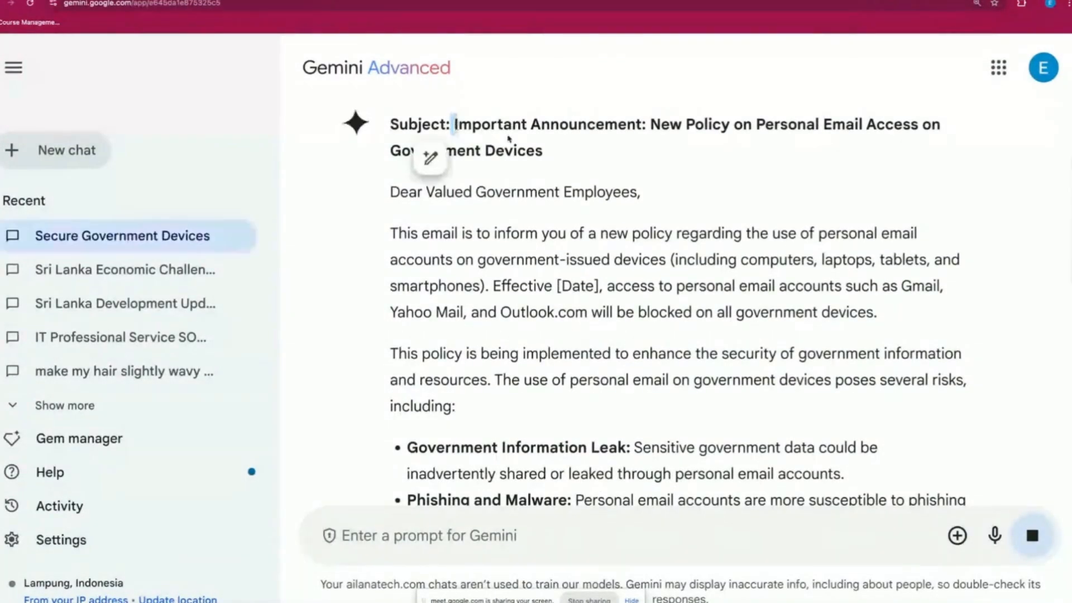
Step: Examine the drafted email's opening paragraph and its Government Information Leak, Phishing and Malware, and Data Sovereignty points
scroll(447, 199, down, 1)
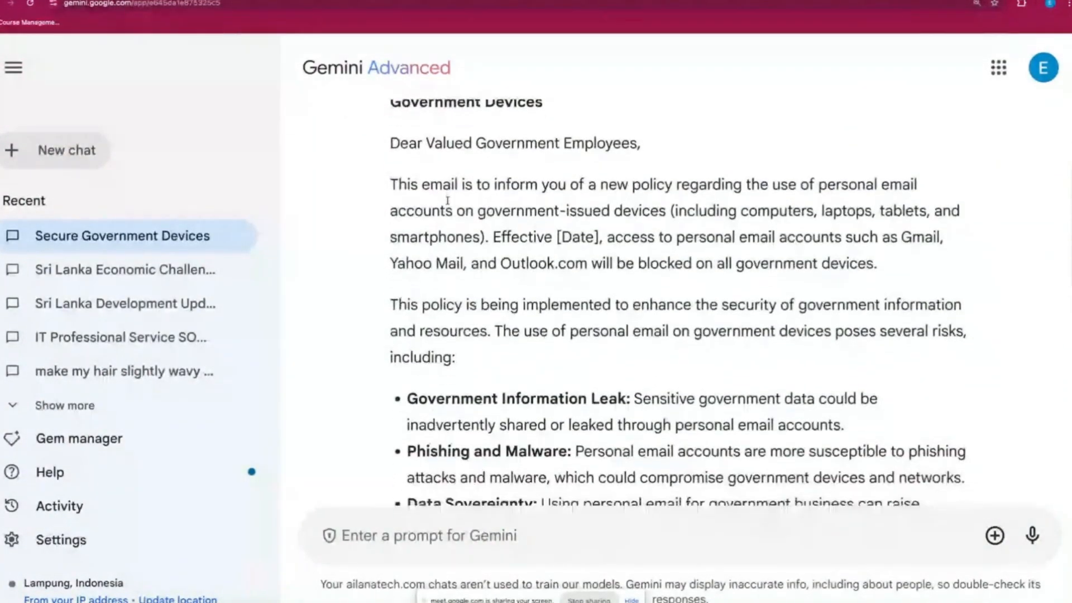
mouse_move(391, 167)
mouse_down()
mouse_move(682, 226)
mouse_move(694, 250)
mouse_up()
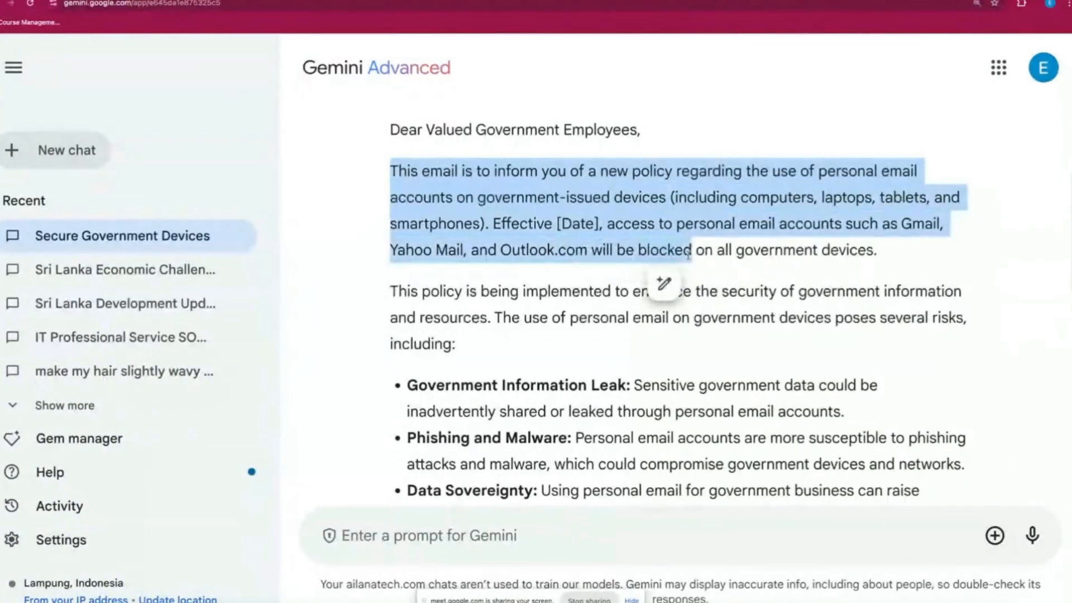
click(567, 304)
scroll(566, 304, down, 1)
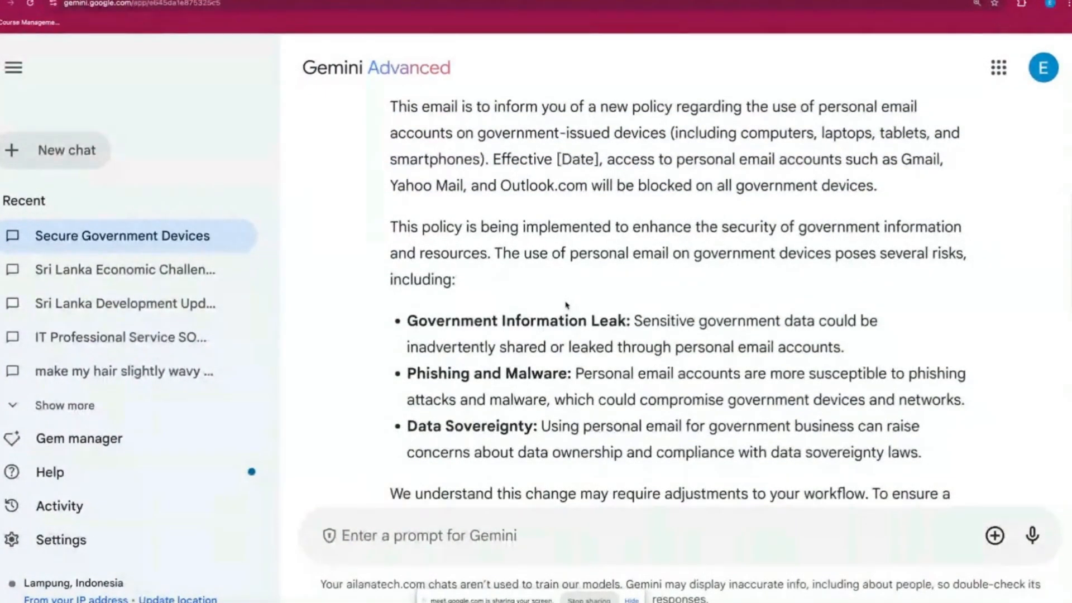
scroll(565, 304, down, 1)
mouse_move(410, 253)
mouse_down()
mouse_move(637, 306)
mouse_move(659, 384)
mouse_up()
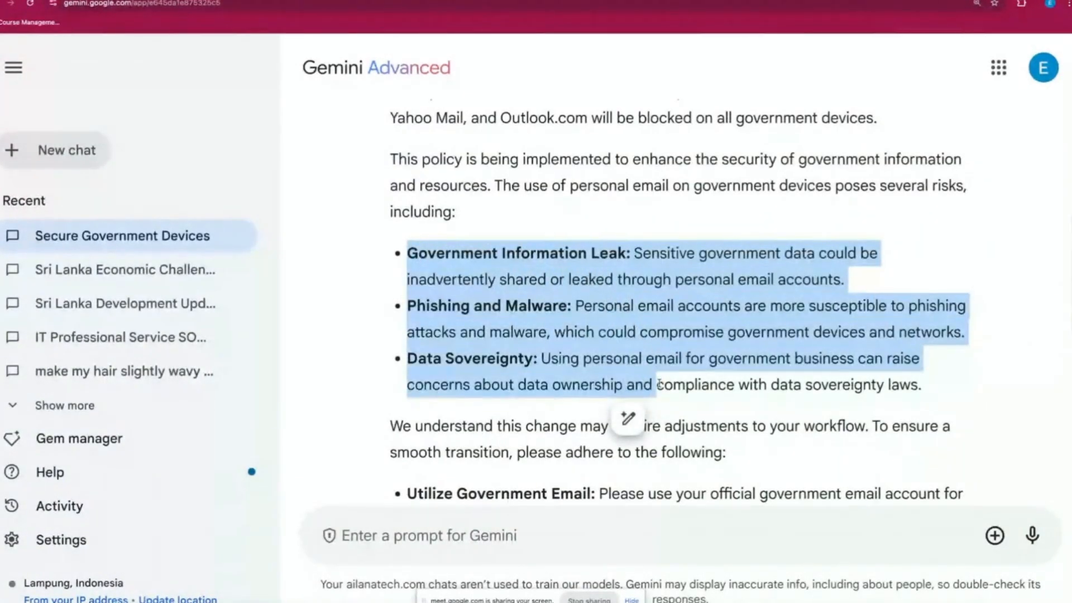
Step: Read on through the email's transition guidelines to the closing, and highlight the paragraph about contacting the IT Help Desk
scroll(658, 384, down, 1)
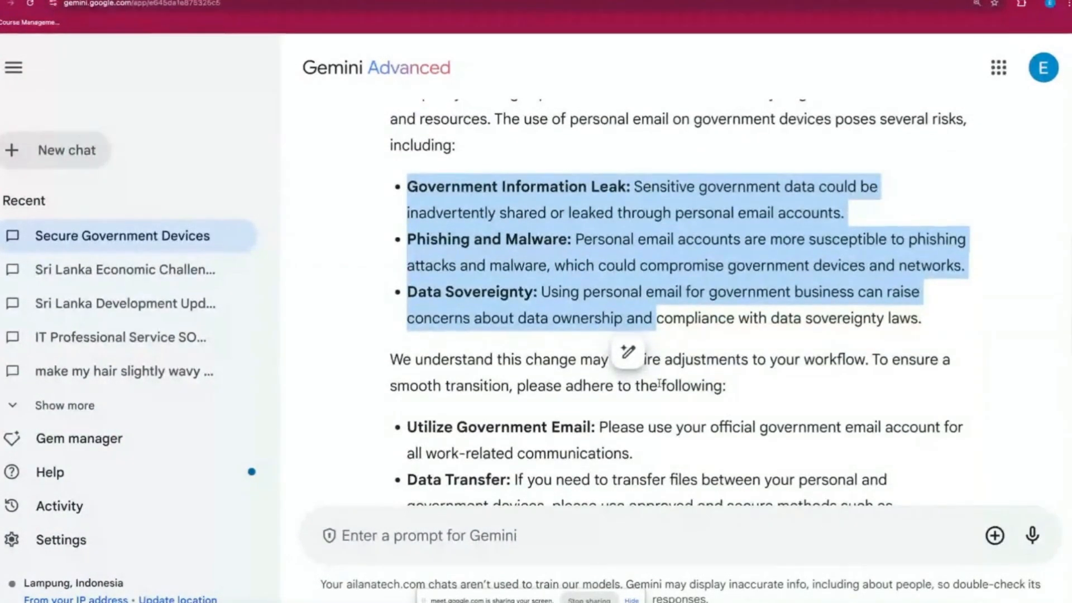
scroll(659, 383, down, 1)
scroll(659, 383, down, 1)
click(506, 284)
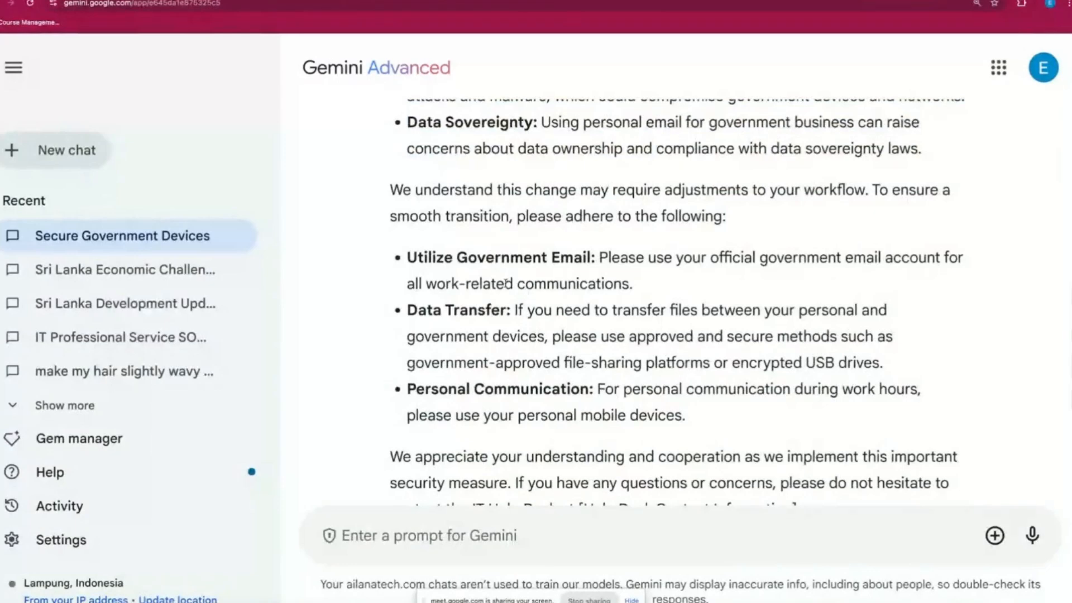
scroll(450, 359, down, 3)
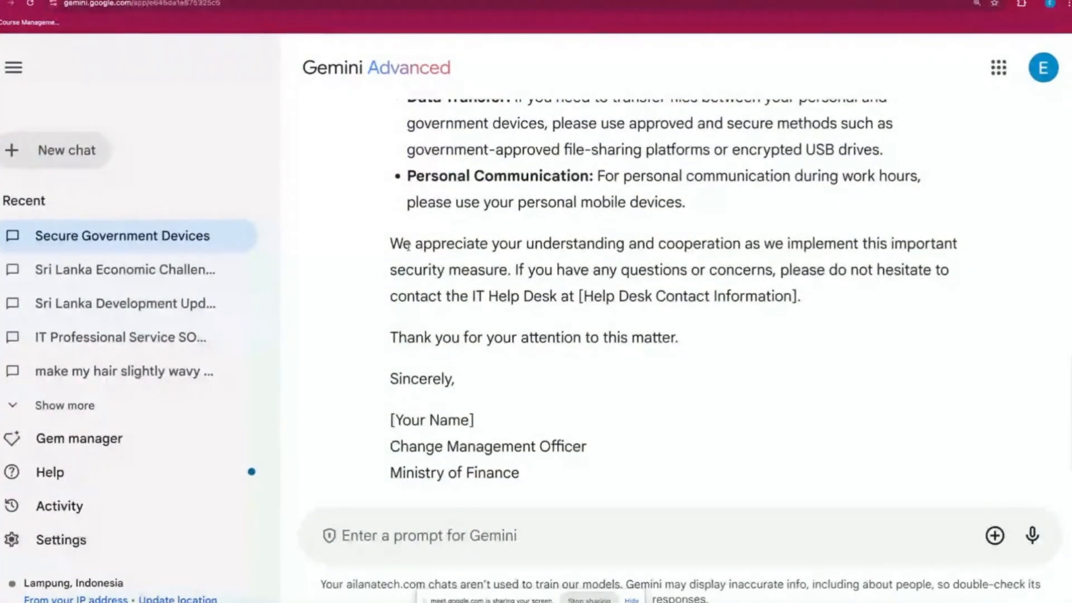
mouse_move(393, 242)
mouse_down()
mouse_move(503, 298)
mouse_move(589, 297)
mouse_up()
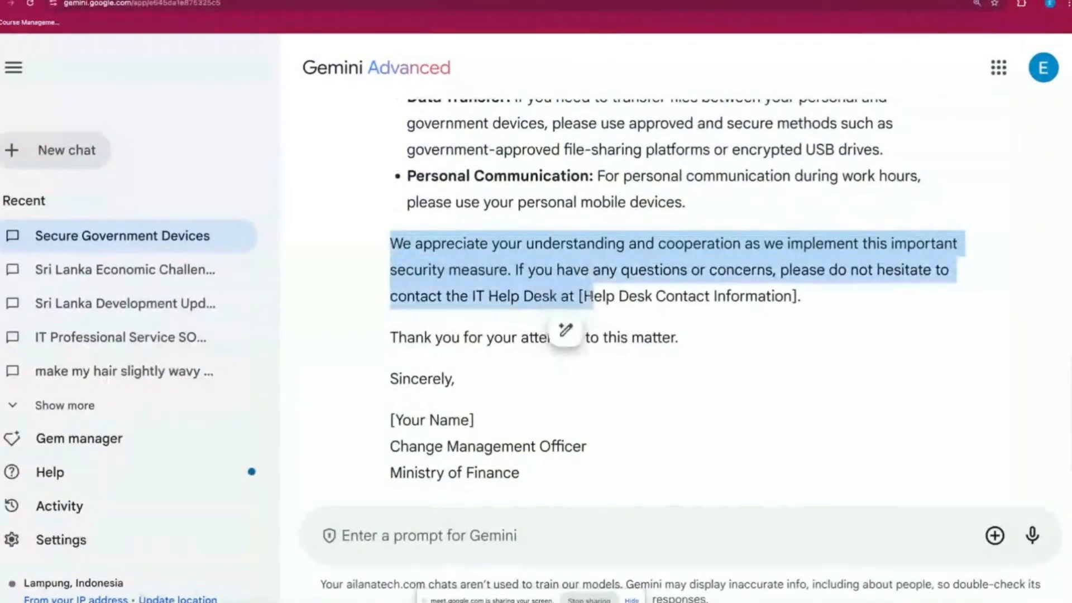
Step: Examine the email's closing, highlighting the Help Desk contact placeholder and the Change Management Officer and Ministry of Finance signature lines
click(578, 295)
drag(564, 302, 806, 327)
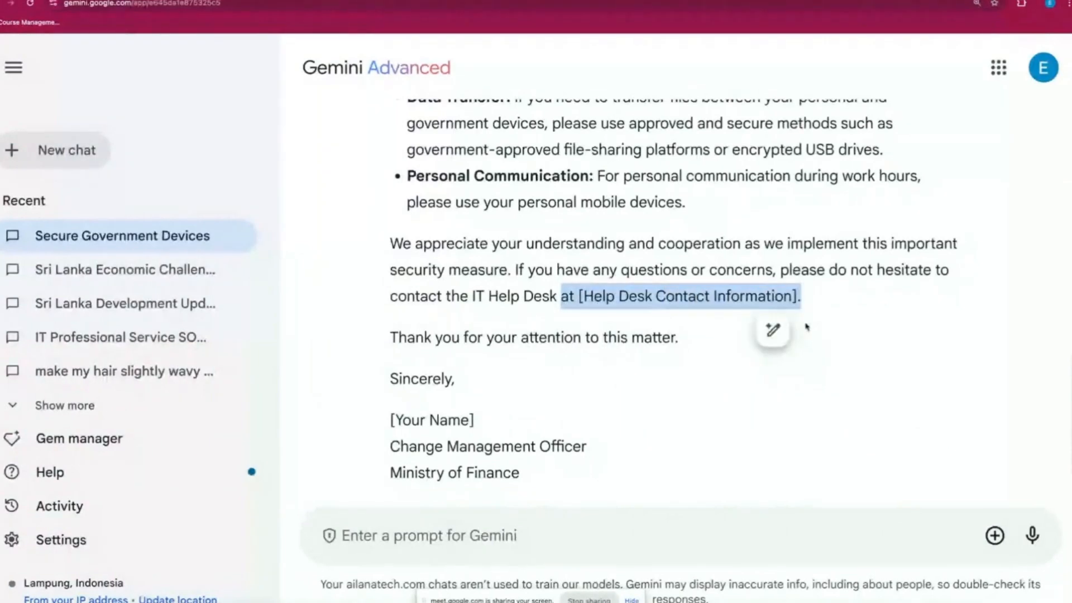
scroll(437, 435, down, 1)
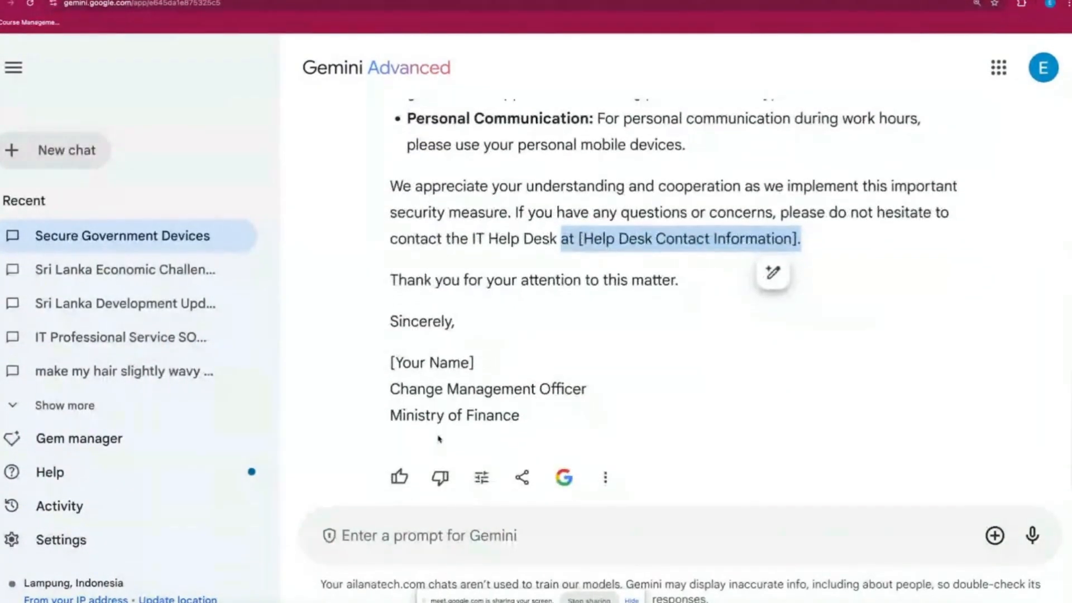
triple_click(412, 406)
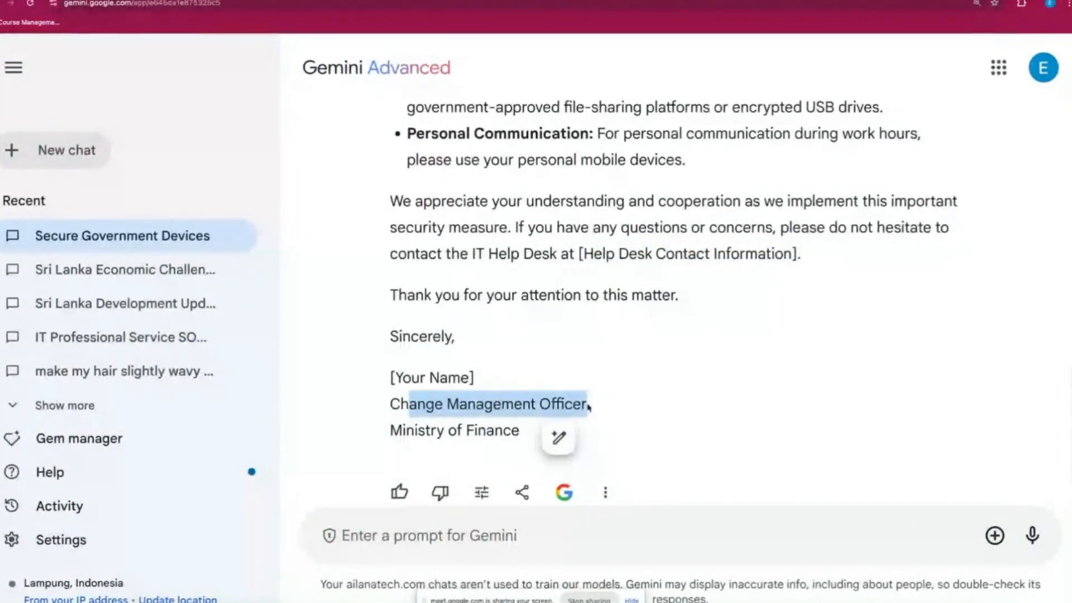
triple_click(455, 428)
scroll(503, 376, up, 15)
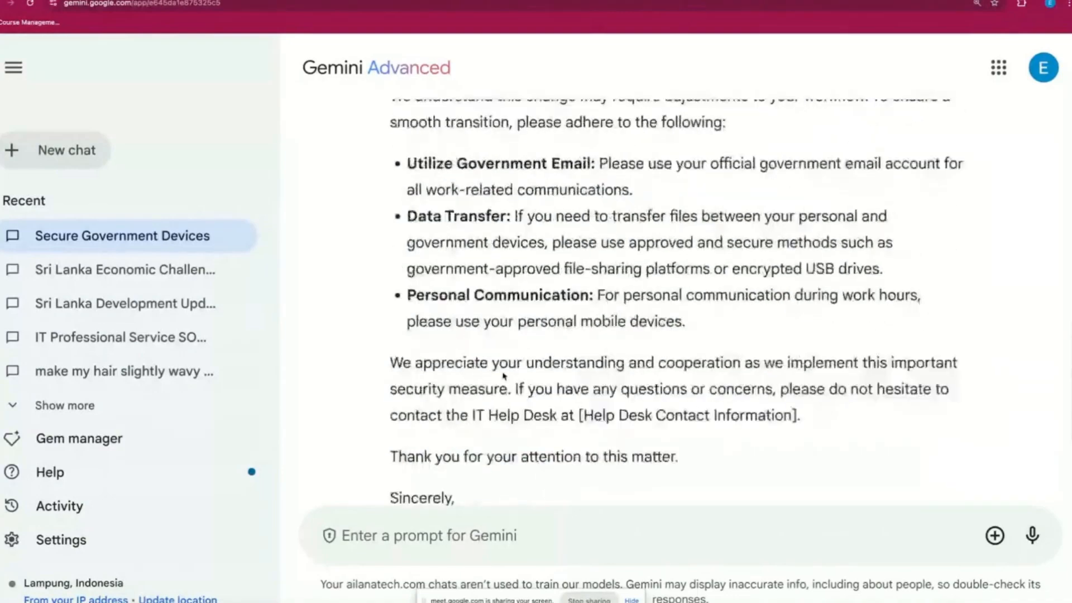
scroll(502, 371, down, 14)
scroll(503, 372, down, 2)
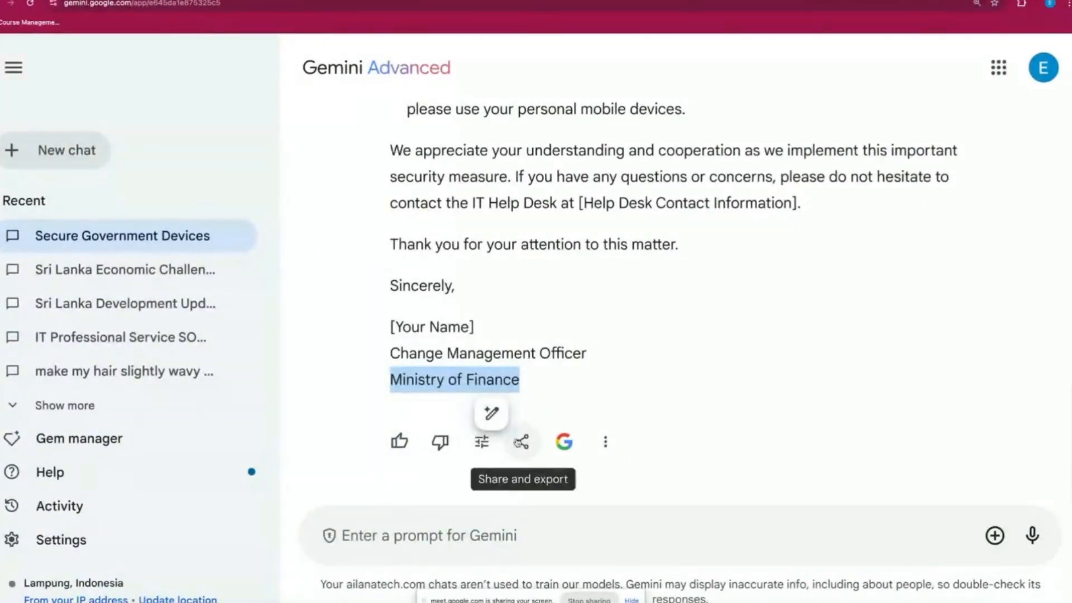
Step: Export Gemini's response as a Gmail draft and open the new email in Gmail
click(522, 442)
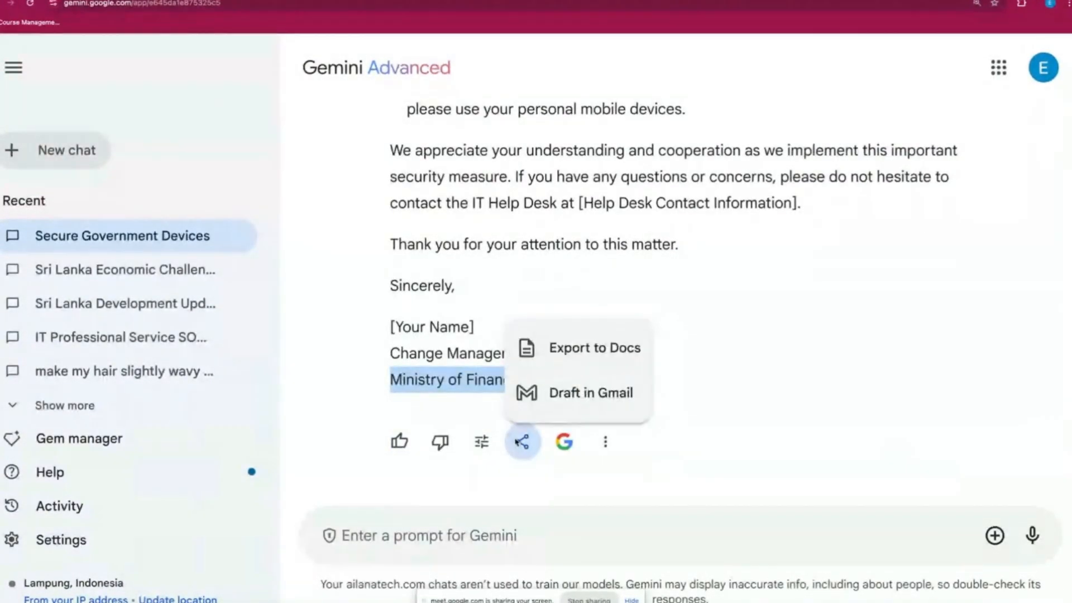
click(560, 395)
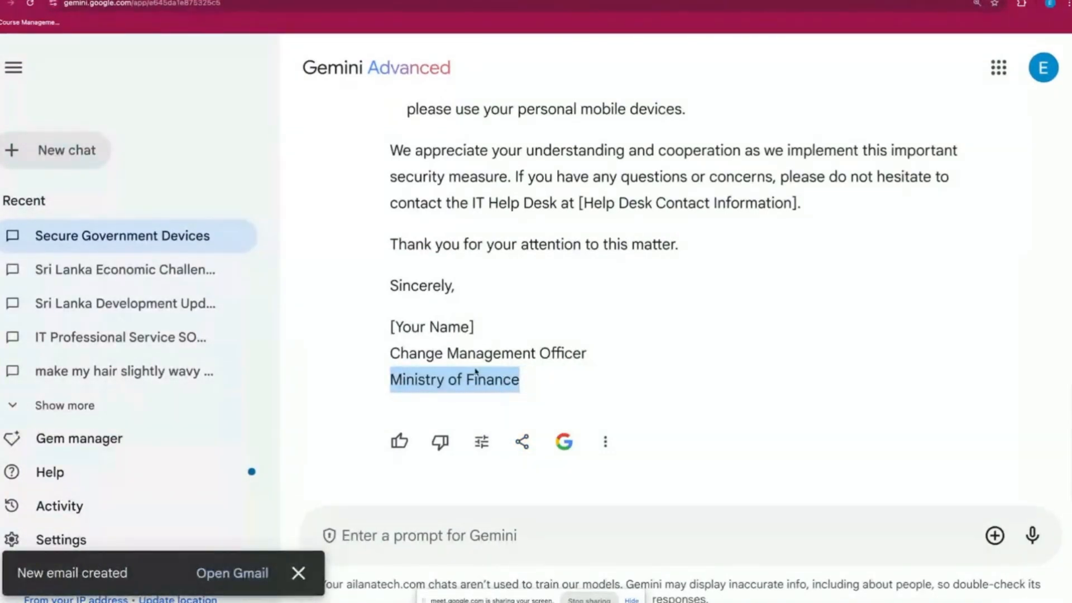
click(226, 573)
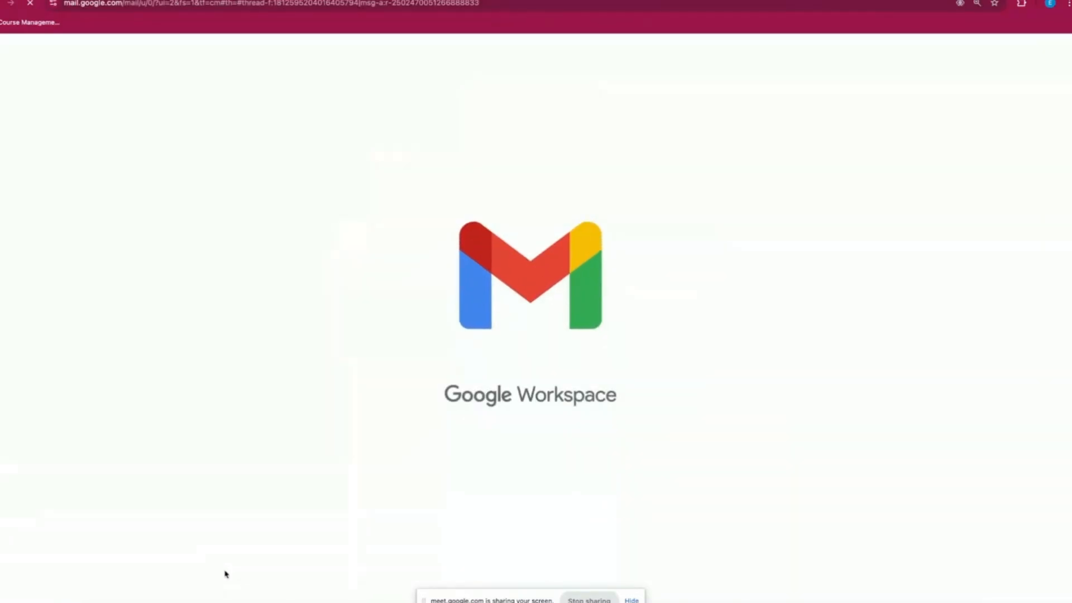
scroll(287, 381, down, 1)
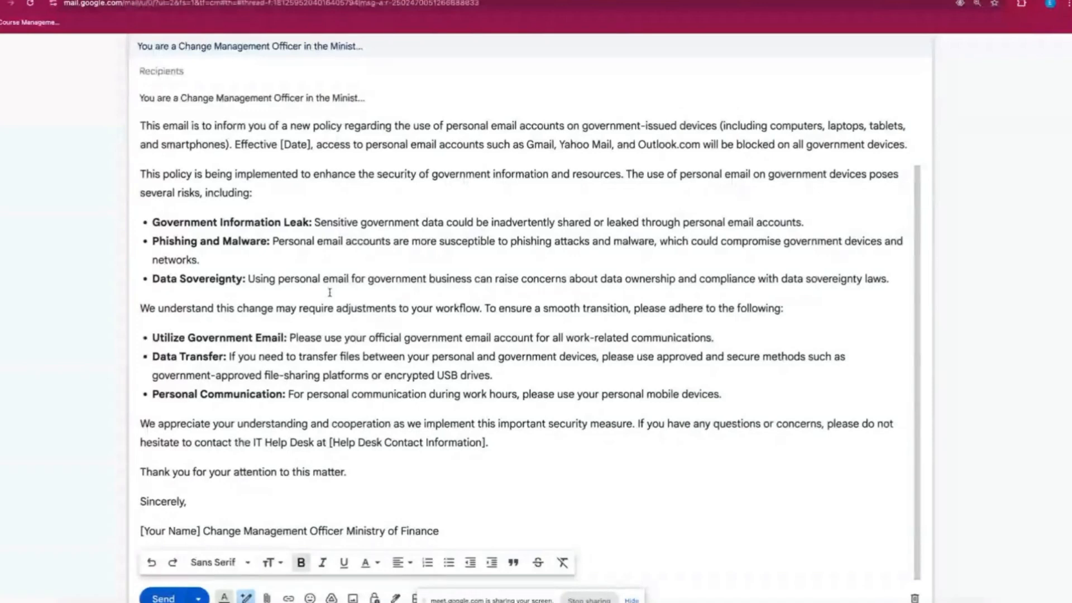
scroll(329, 292, up, 1)
scroll(326, 321, down, 1)
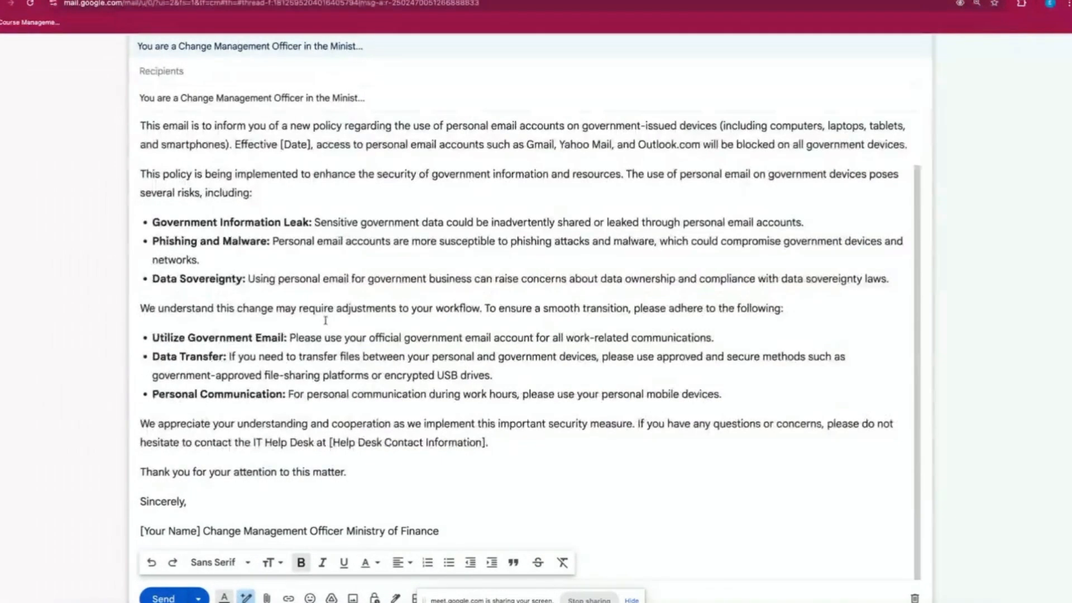
drag(487, 443, 326, 443)
key(BackSpace)
text(@helpde)
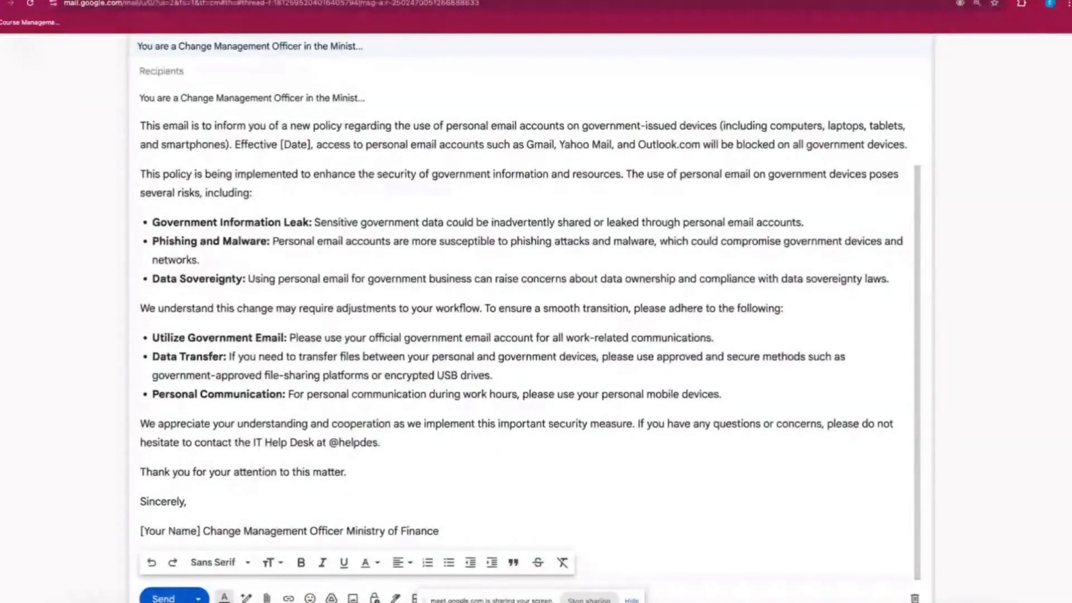
Step: Look over the edited draft, and return to Gemini to start a new chat
scroll(140, 461, up, 1)
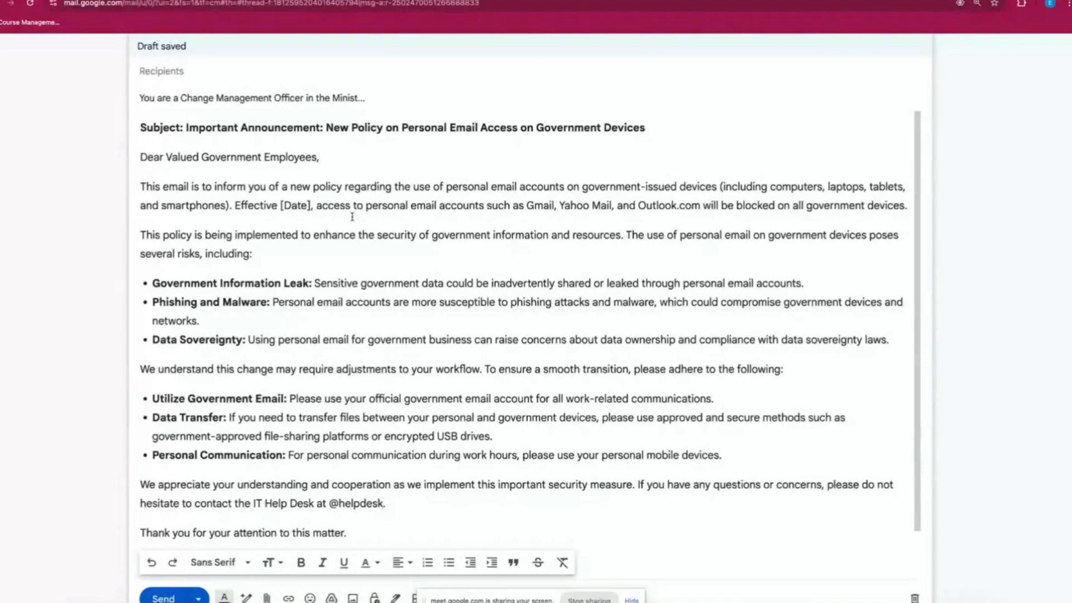
scroll(435, 237, down, 1)
scroll(435, 237, up, 1)
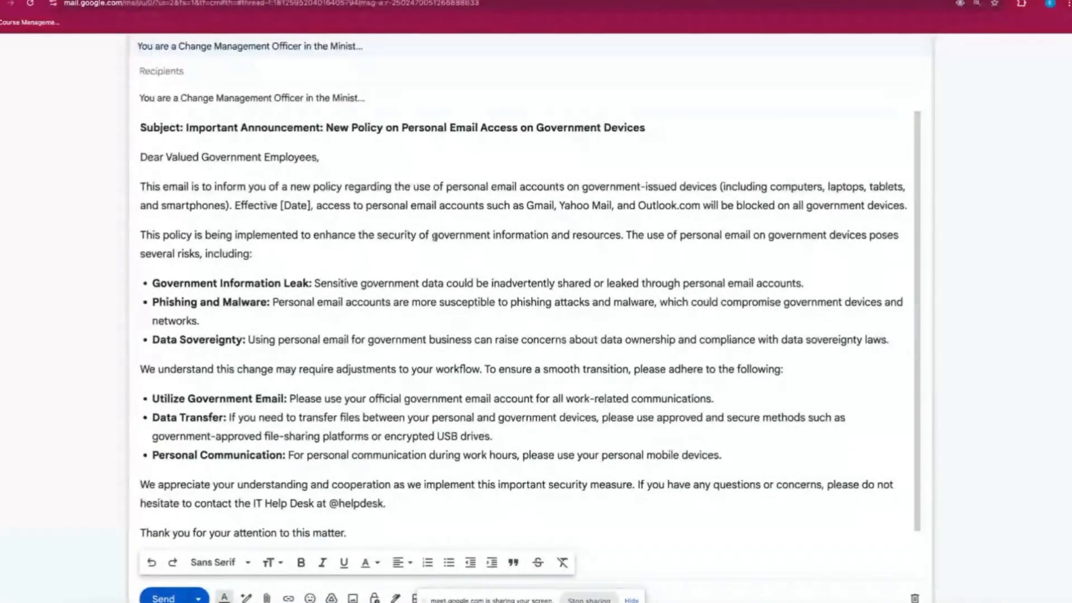
scroll(414, 294, down, 1)
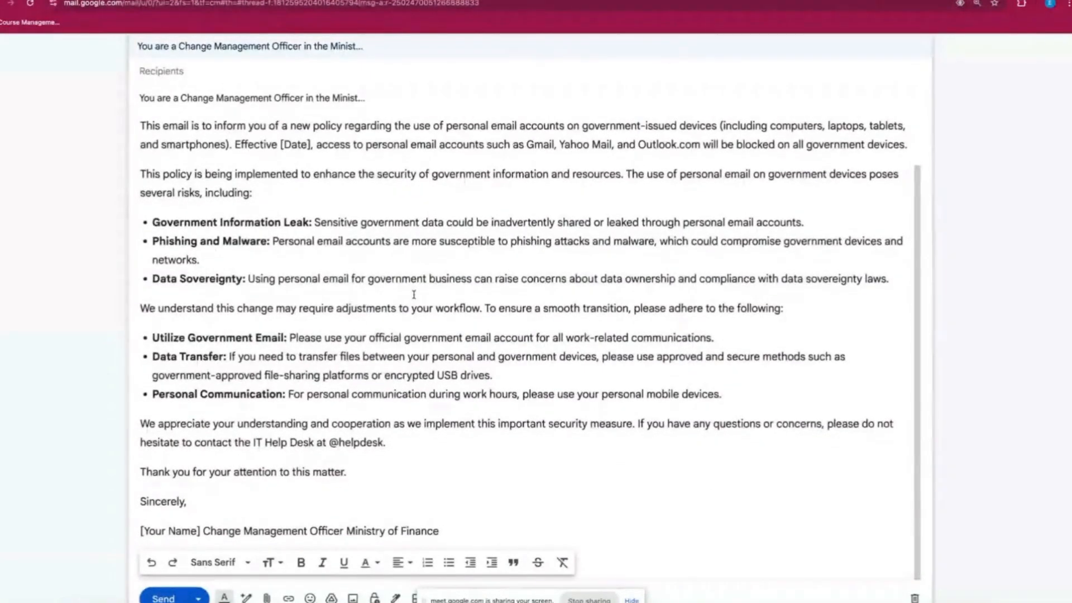
scroll(414, 294, up, 1)
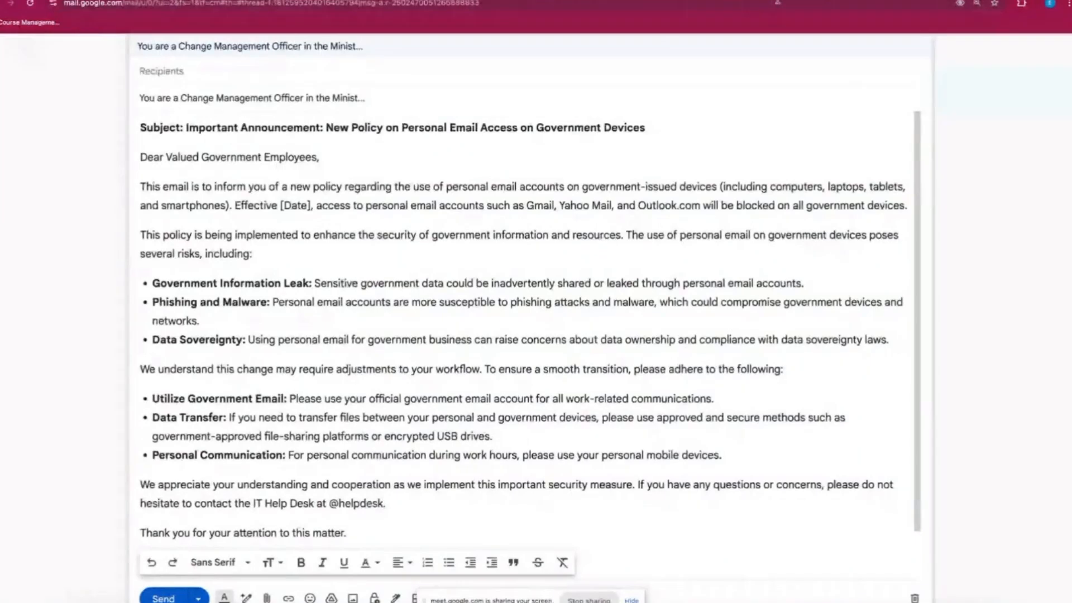
click(771, 0)
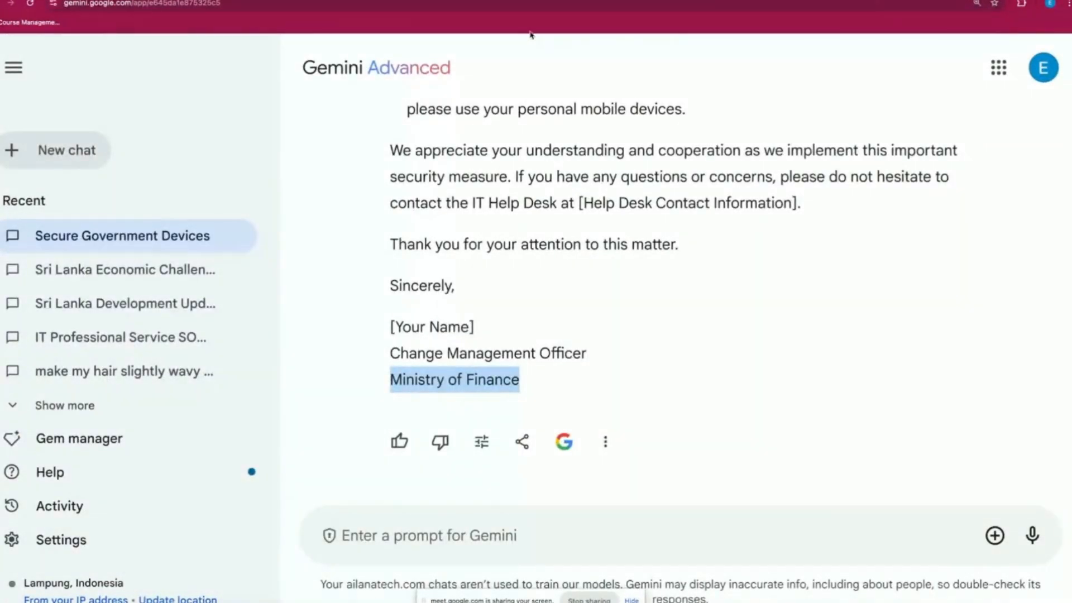
click(83, 159)
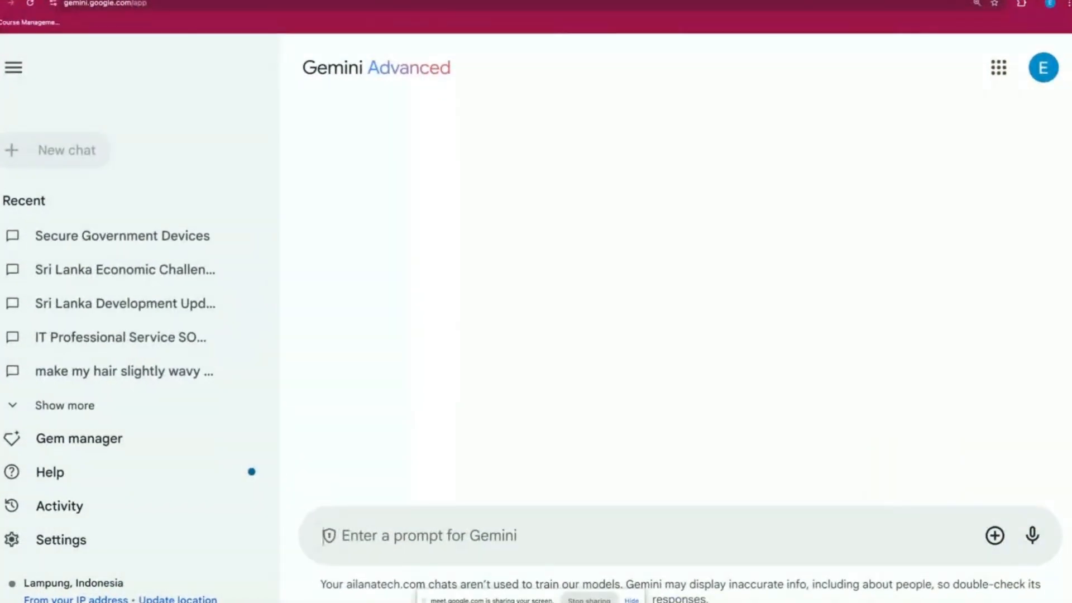
Step: Open the 2024 Supplier Evaluation Score spreadsheet in a new browser tab and close its Gemini side panel
key(ctrl+t)
text(suppl)
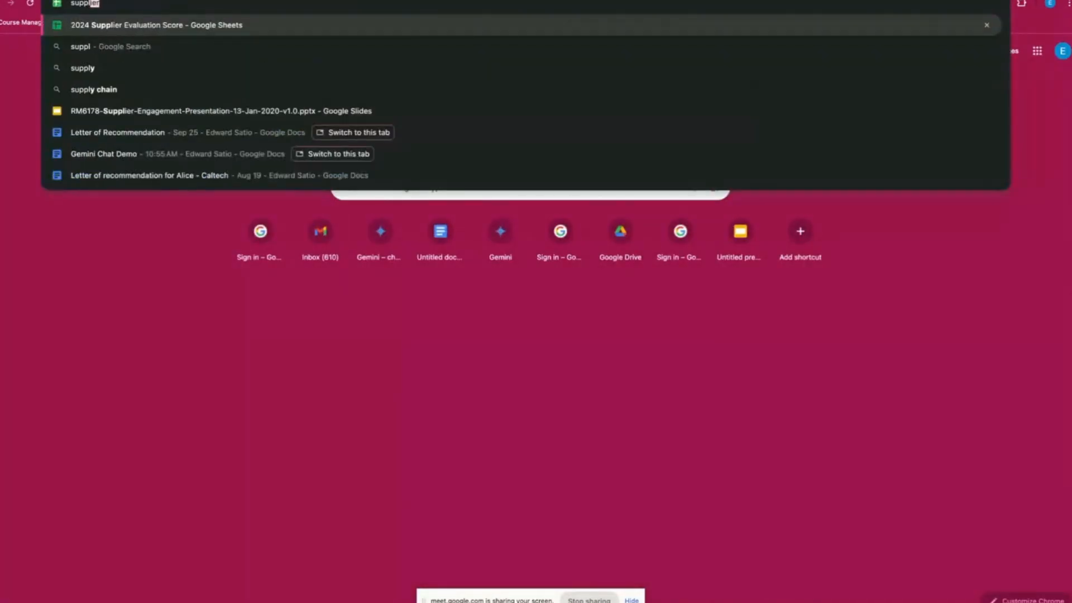
click(605, 29)
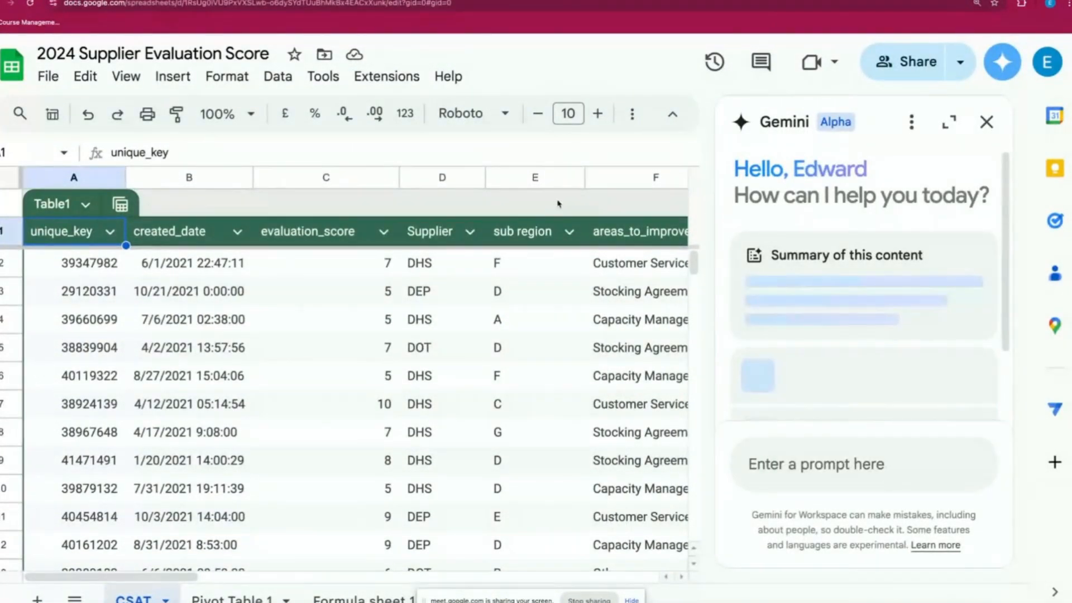
click(986, 122)
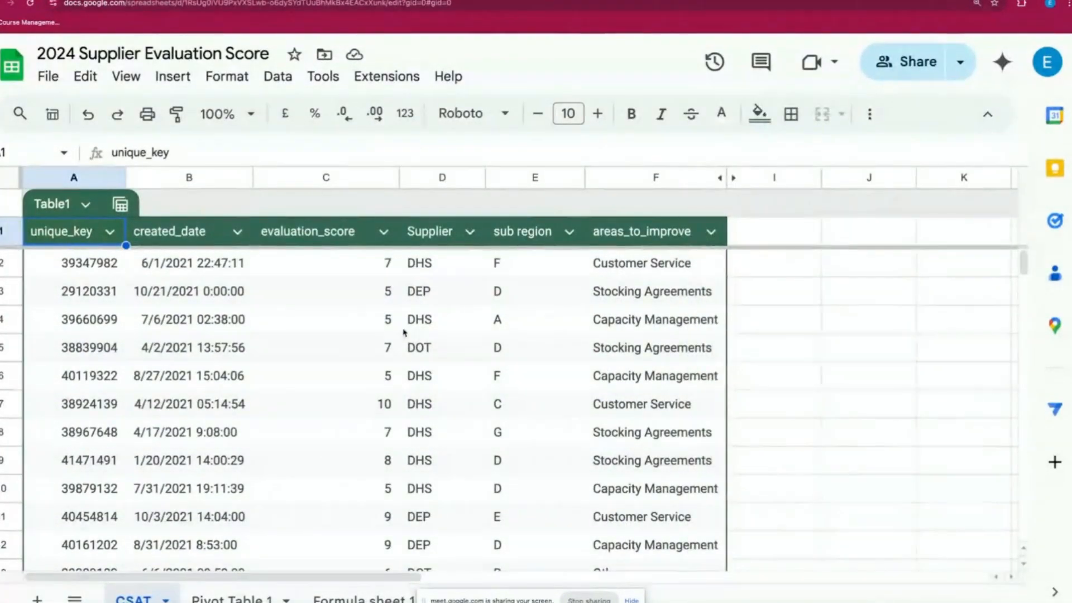
Step: Examine the spreadsheet's title and look through the rows of the CSAT table
double_click(204, 54)
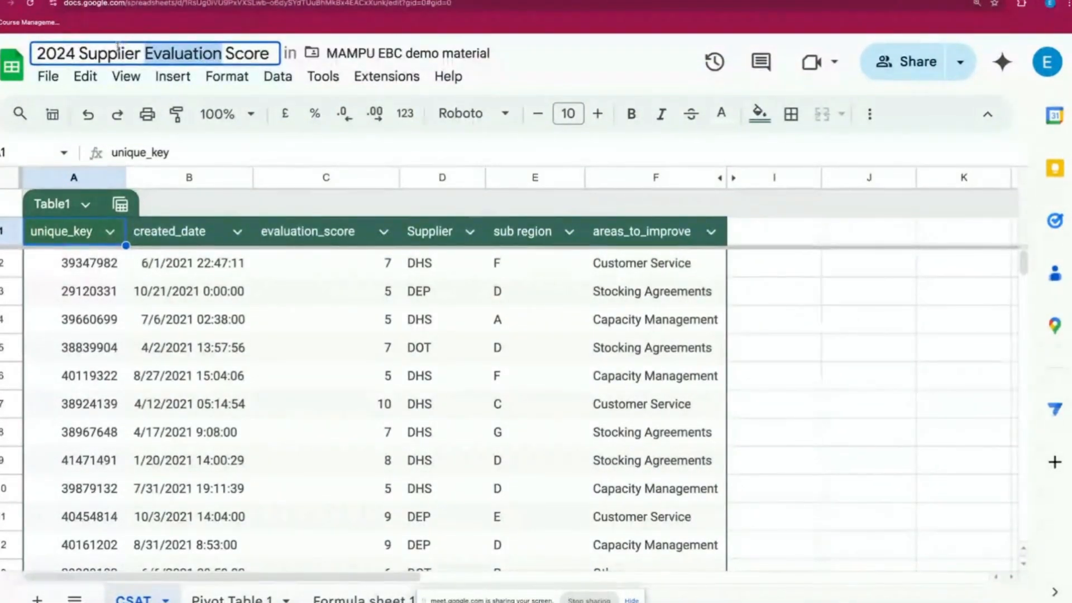
click(240, 402)
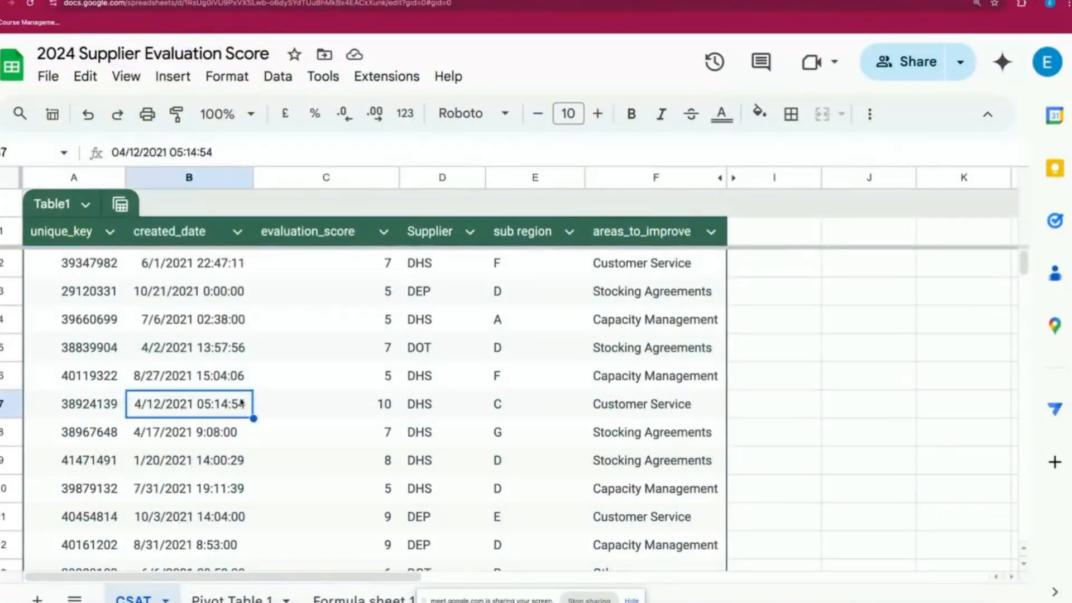
scroll(241, 402, down, 15)
scroll(241, 402, down, 3)
scroll(241, 402, up, 20)
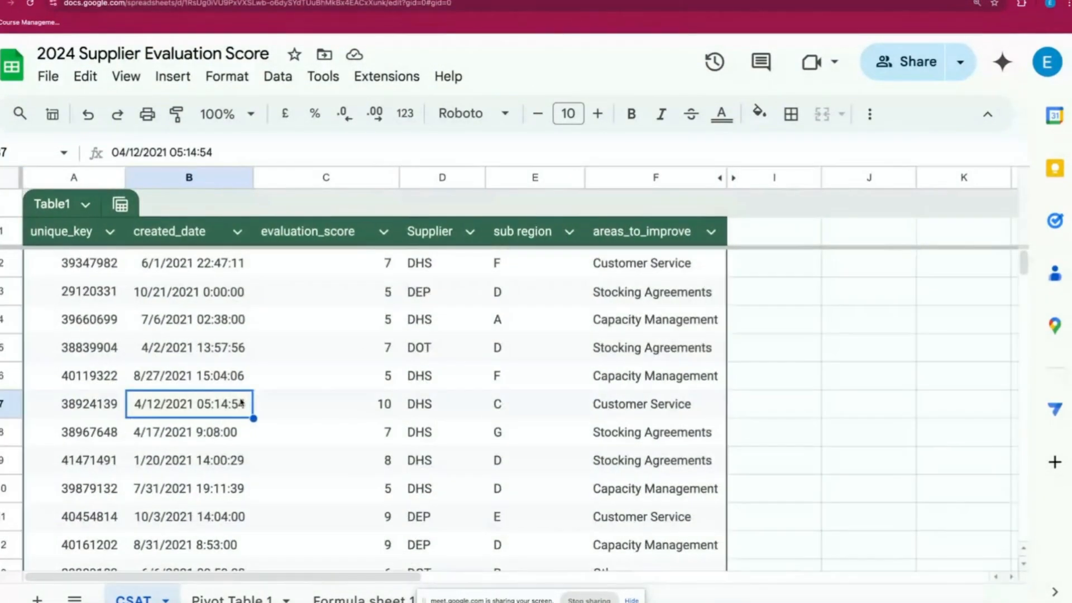
Step: Examine the Supplier and evaluation_score columns of the CSAT table, highlighting rows 2 to 11, and the areas_to_improve entries
drag(436, 269, 491, 517)
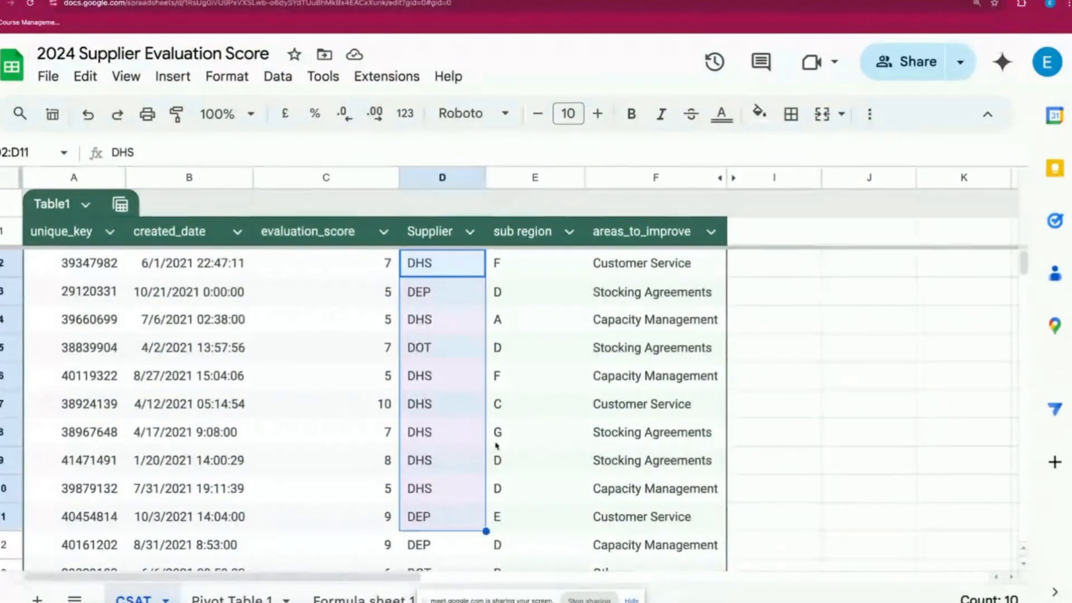
click(531, 379)
double_click(363, 237)
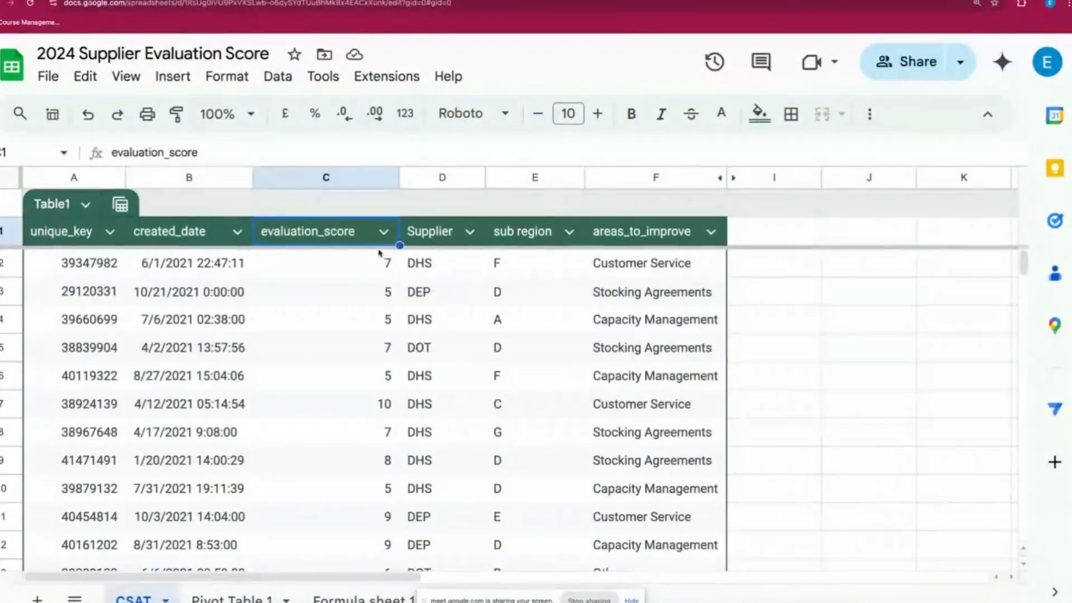
click(368, 262)
drag(363, 263, 363, 527)
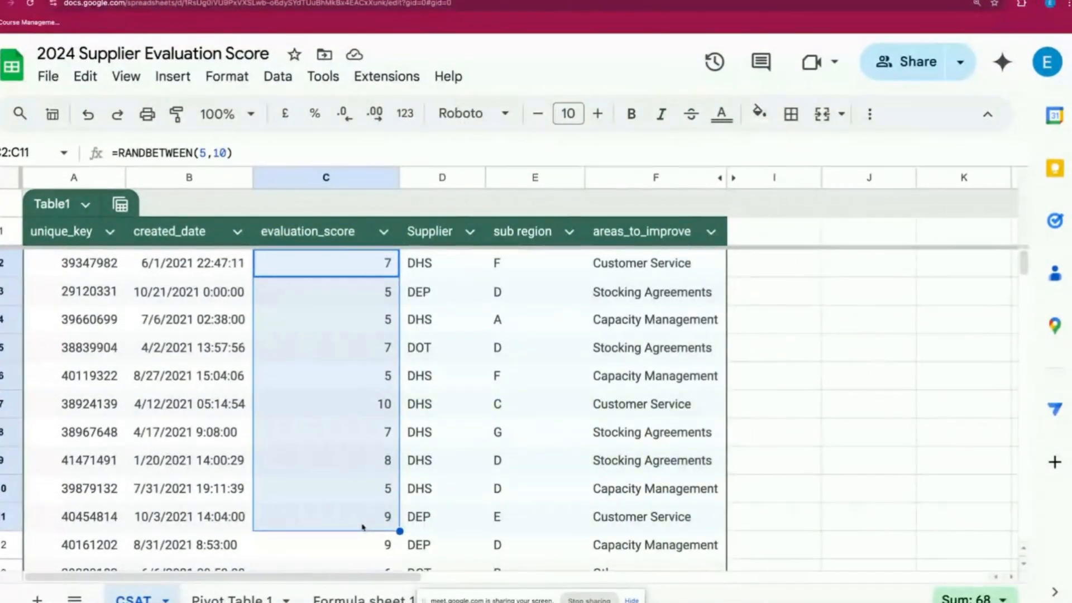
click(472, 466)
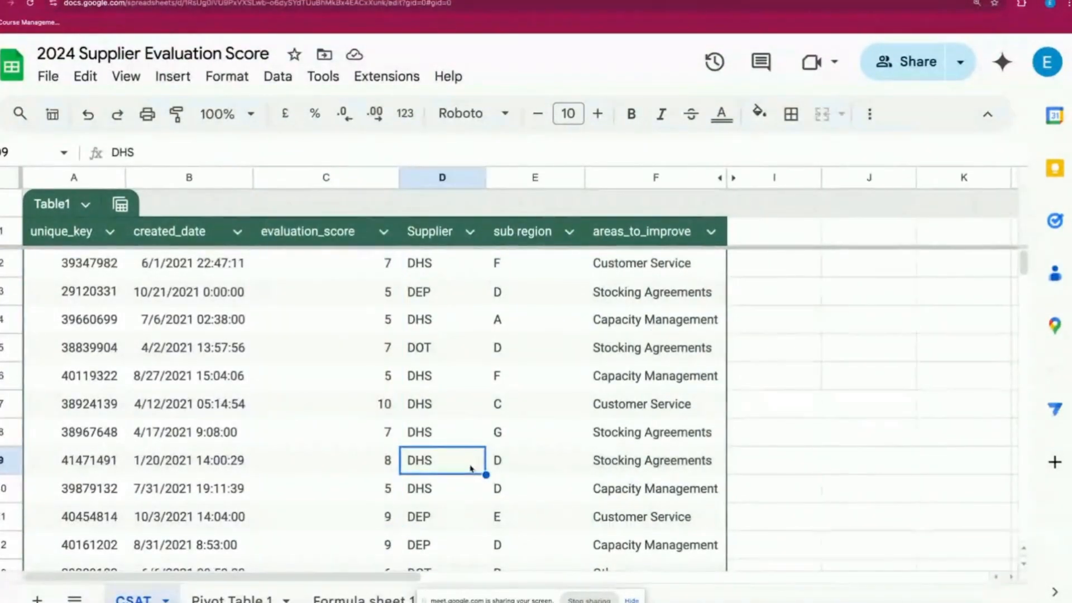
scroll(605, 321, down, 8)
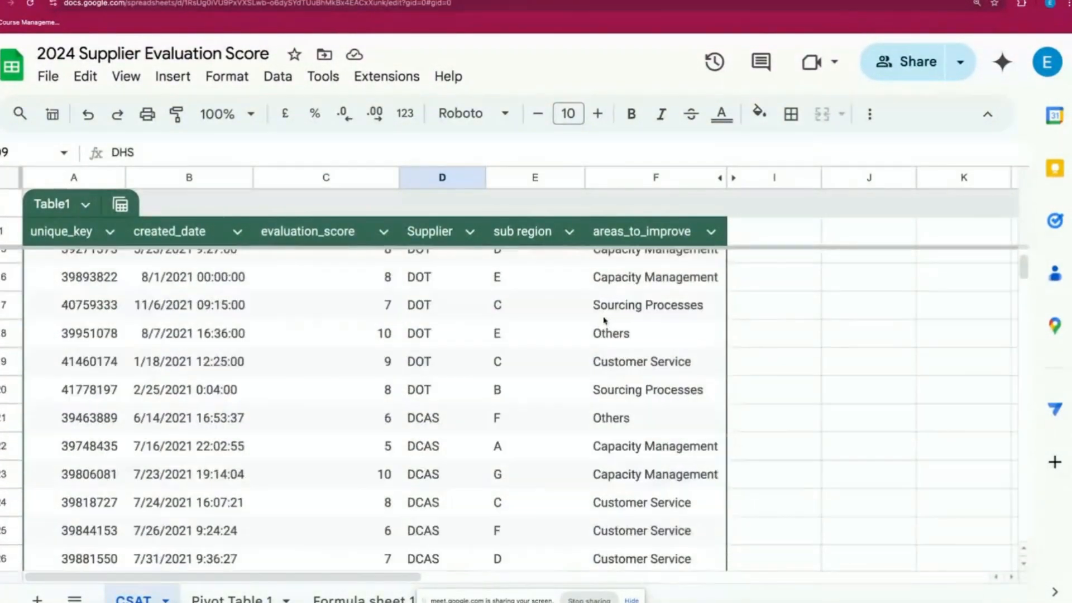
scroll(605, 321, up, 8)
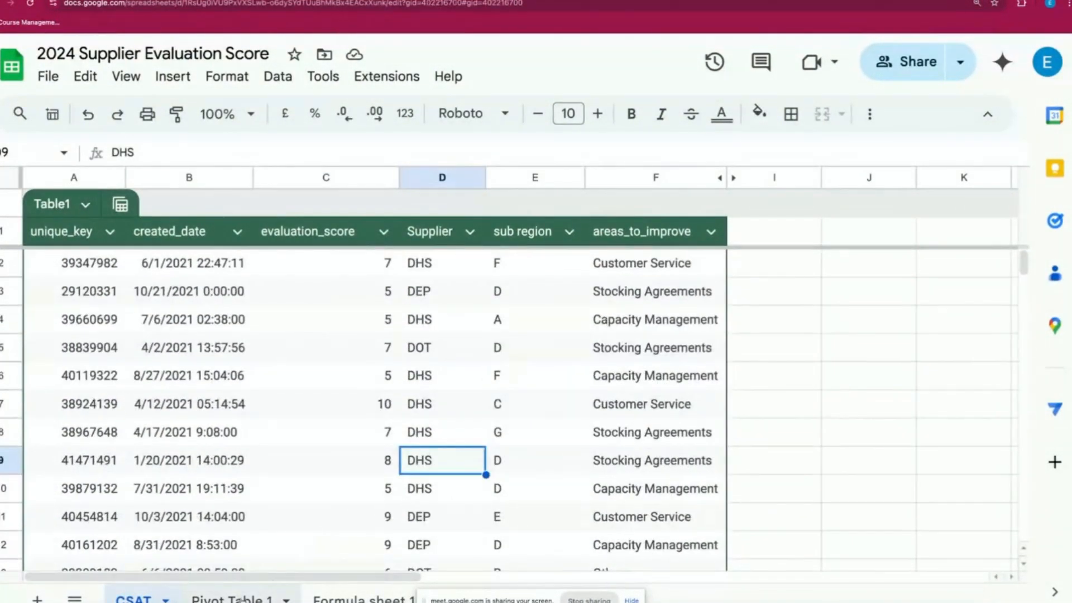
Step: Examine the average scores and the satisfaction and improvement charts in Pivot Table 1, and return to the CSAT sheet
click(237, 597)
scroll(547, 334, down, 3)
scroll(548, 333, down, 3)
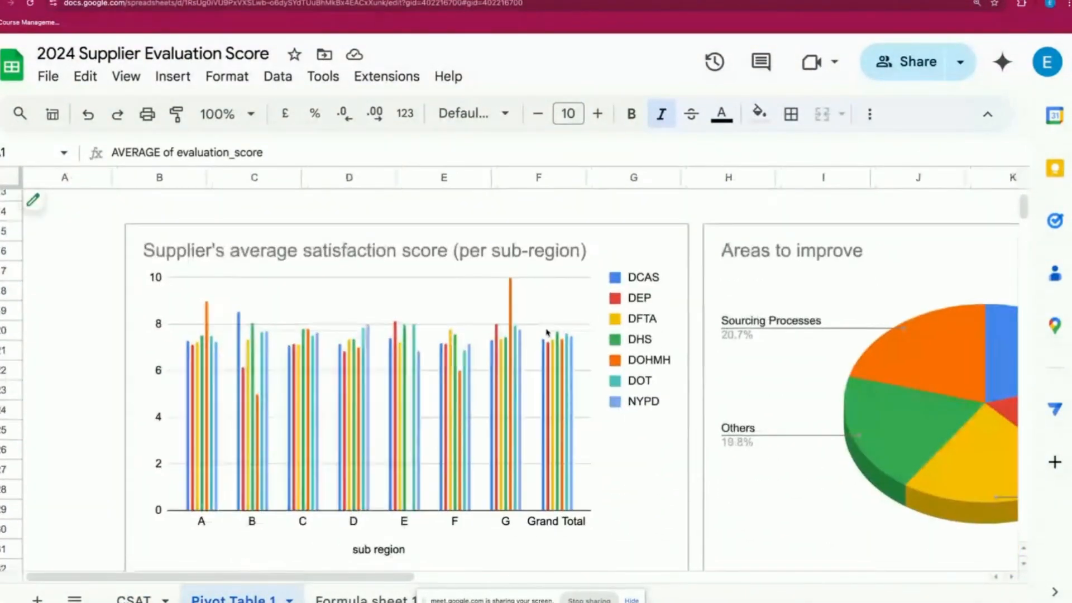
scroll(547, 334, right, 5)
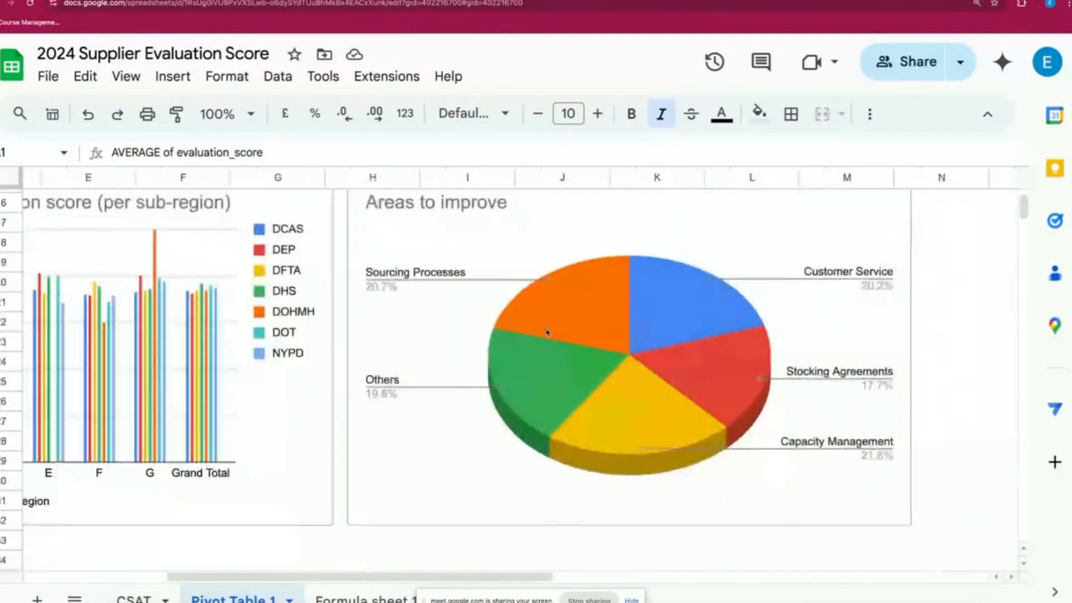
scroll(547, 333, up, 5)
scroll(547, 333, left, 5)
scroll(547, 333, up, 2)
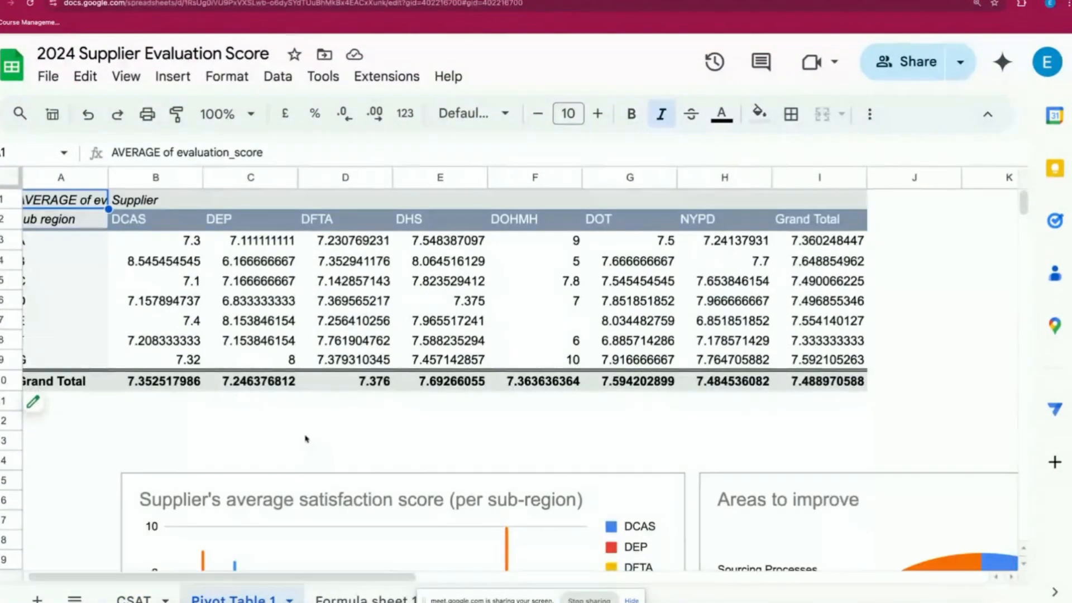
click(134, 599)
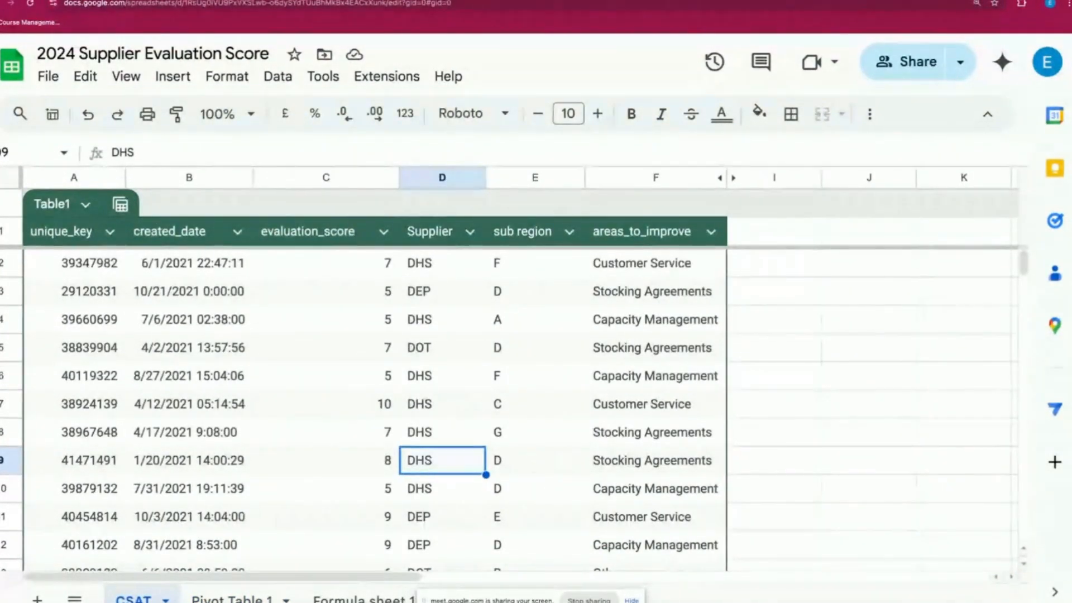
Step: Try attaching 2024 Supplier Evaluation Score.xlsx from Downloads to a new Gemini prompt, and remove the attachment
key(ctrl+Tab)
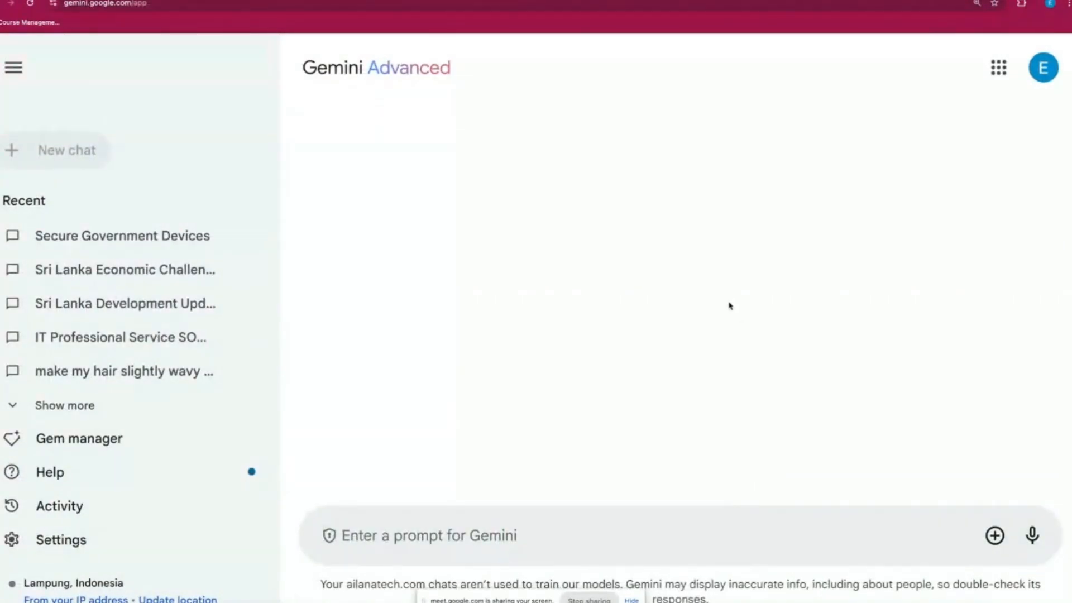
click(994, 536)
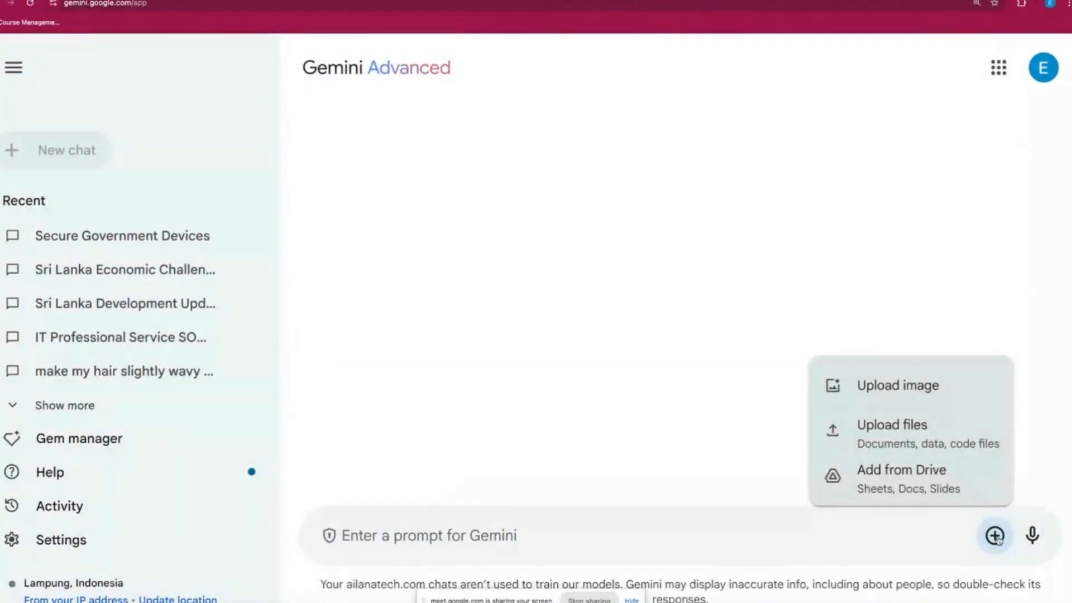
click(941, 445)
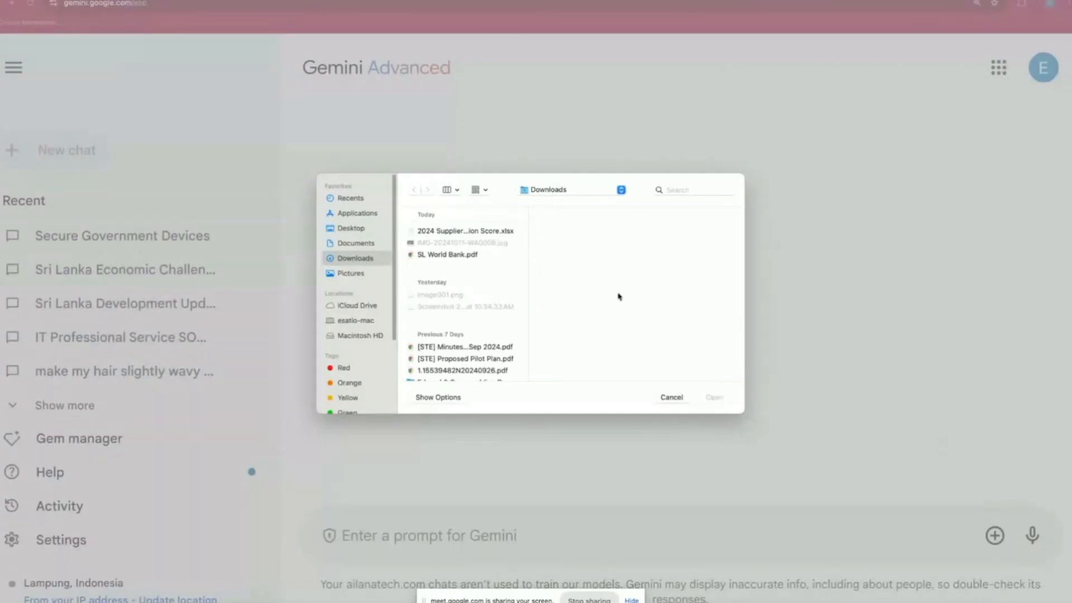
click(508, 235)
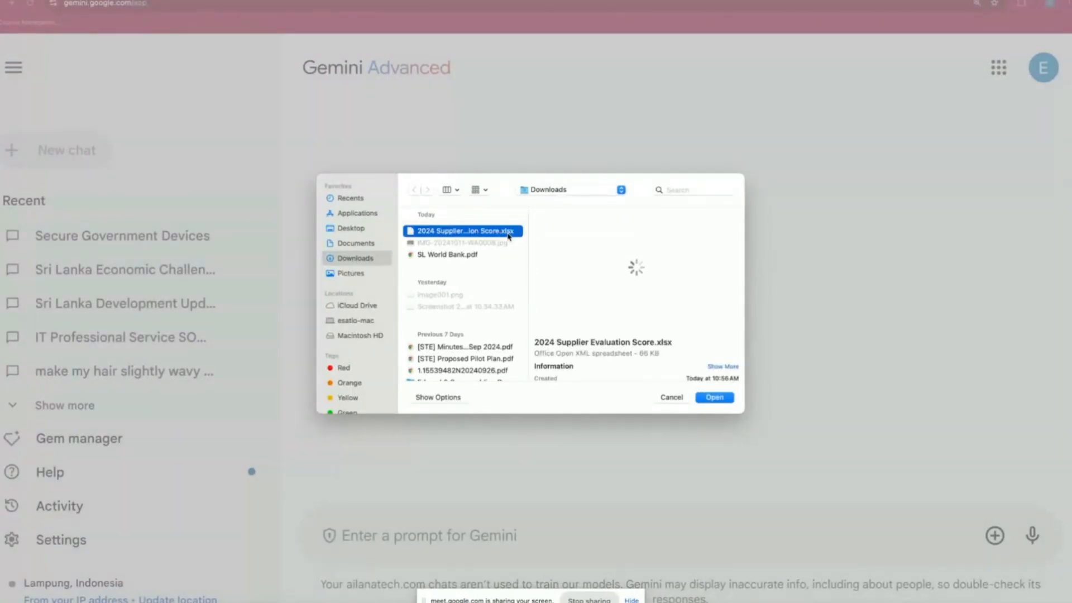
click(720, 401)
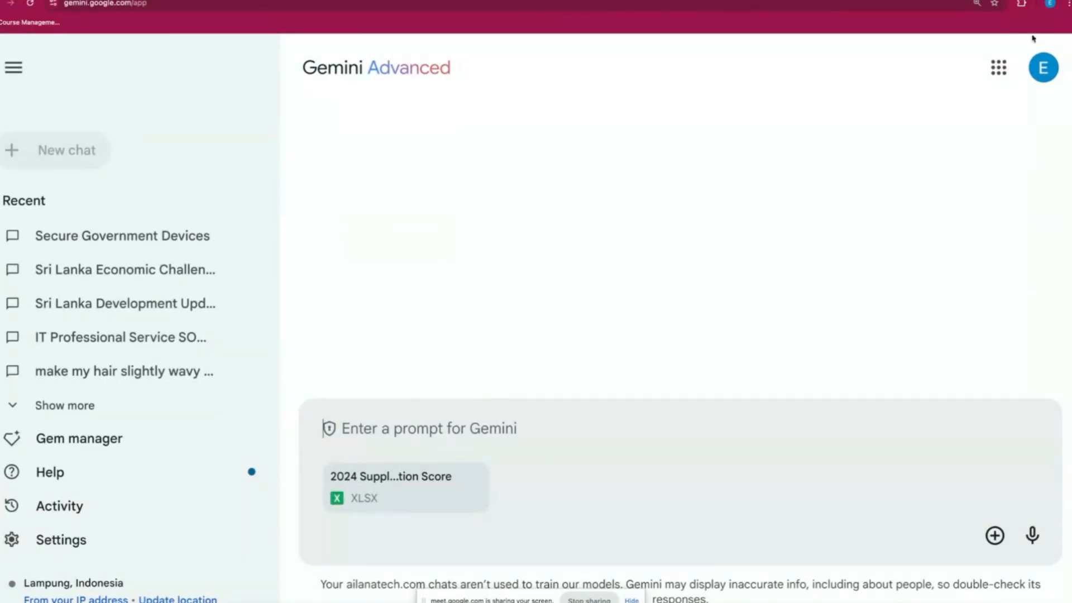
click(469, 489)
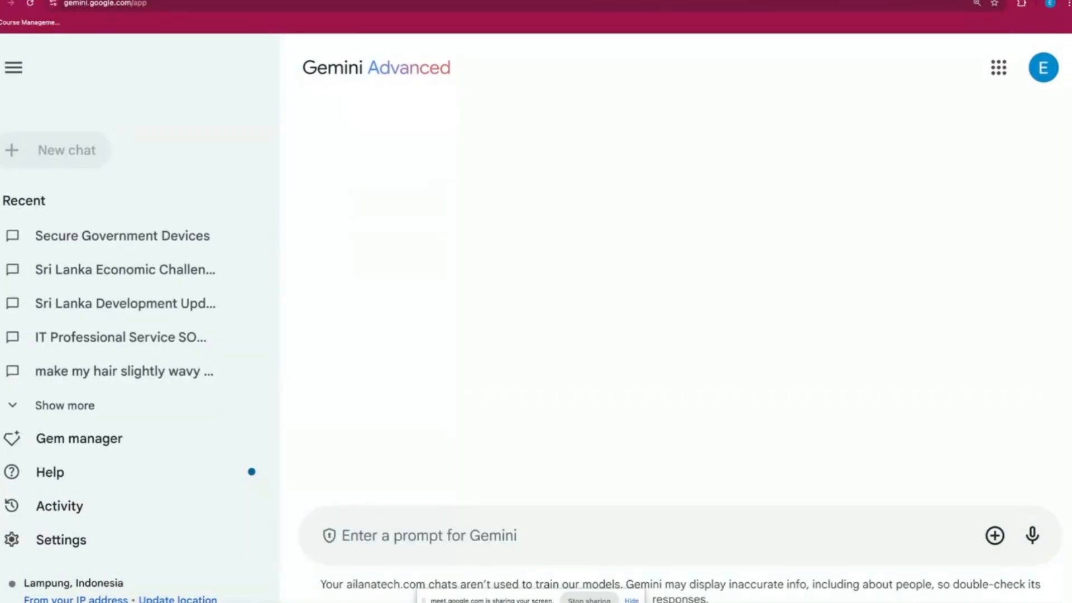
click(179, 0)
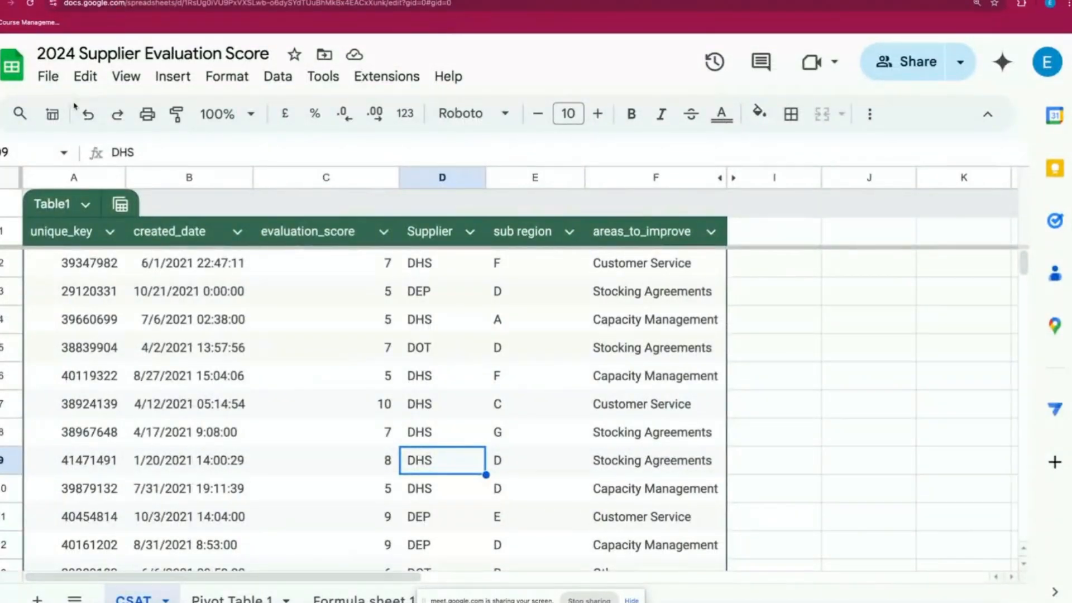
click(48, 76)
mouse_move(282, 313)
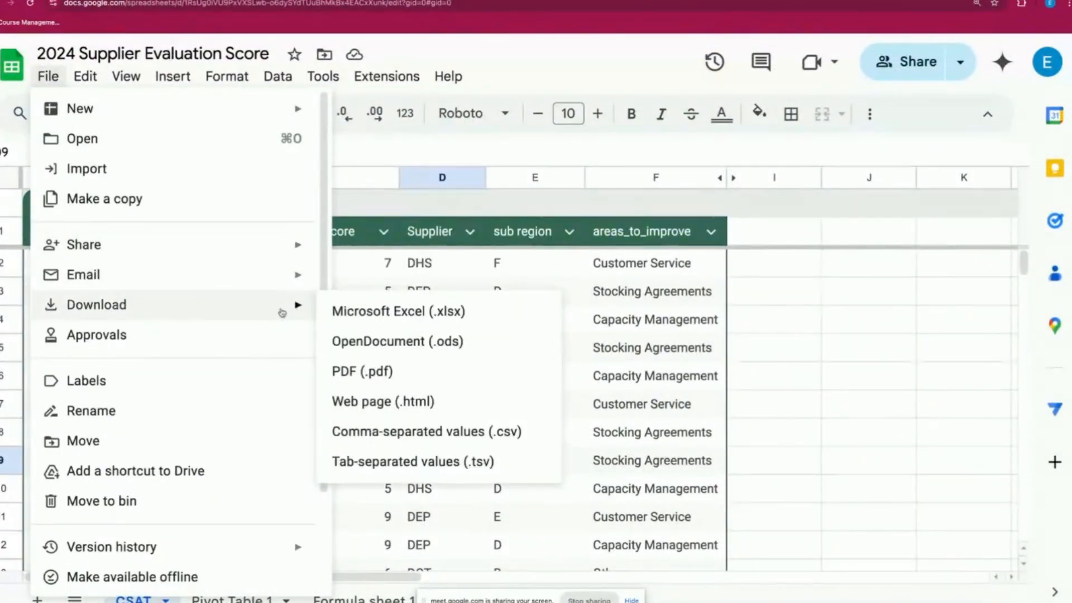
click(458, 57)
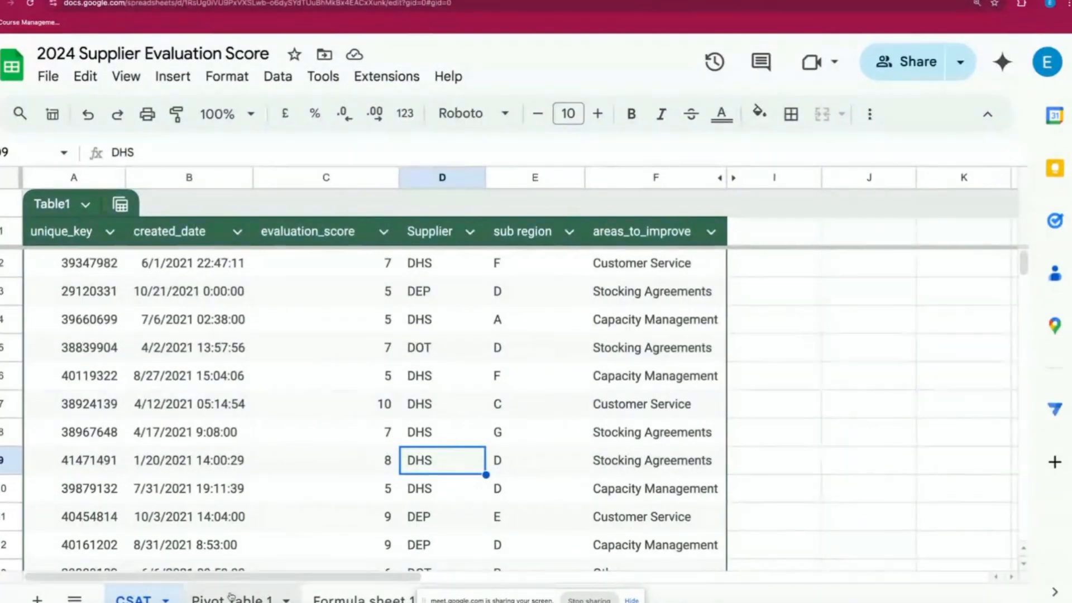
Step: Delete the Pivot Table 1 sheet from the supplier evaluation spreadsheet
click(286, 599)
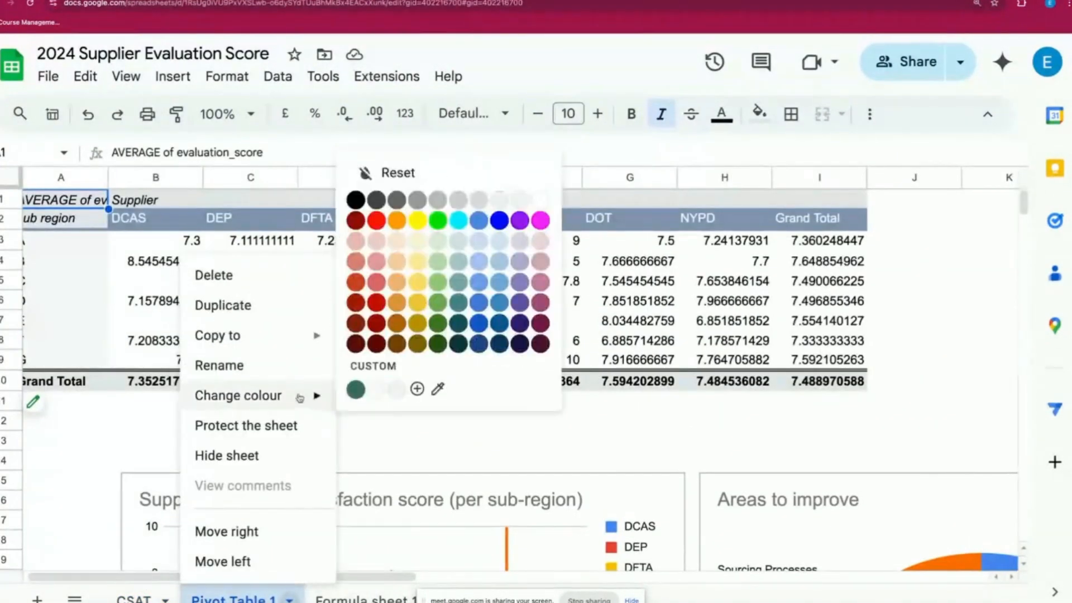
click(214, 275)
click(736, 367)
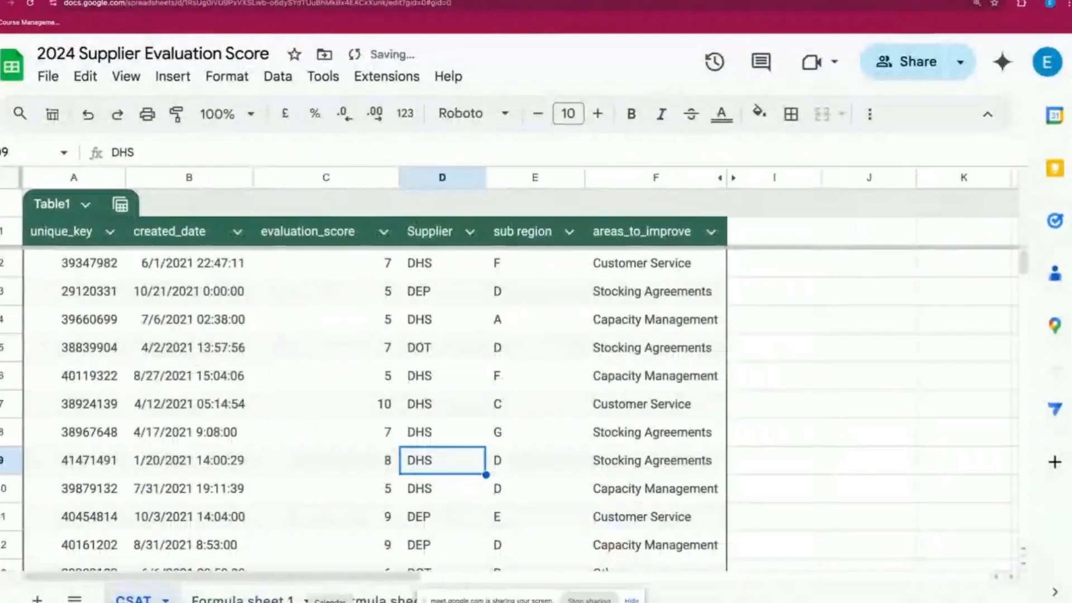
Step: Delete the Formula sheet 1 and Formula sheet 2 sheets from the spreadsheet
click(301, 596)
click(301, 596)
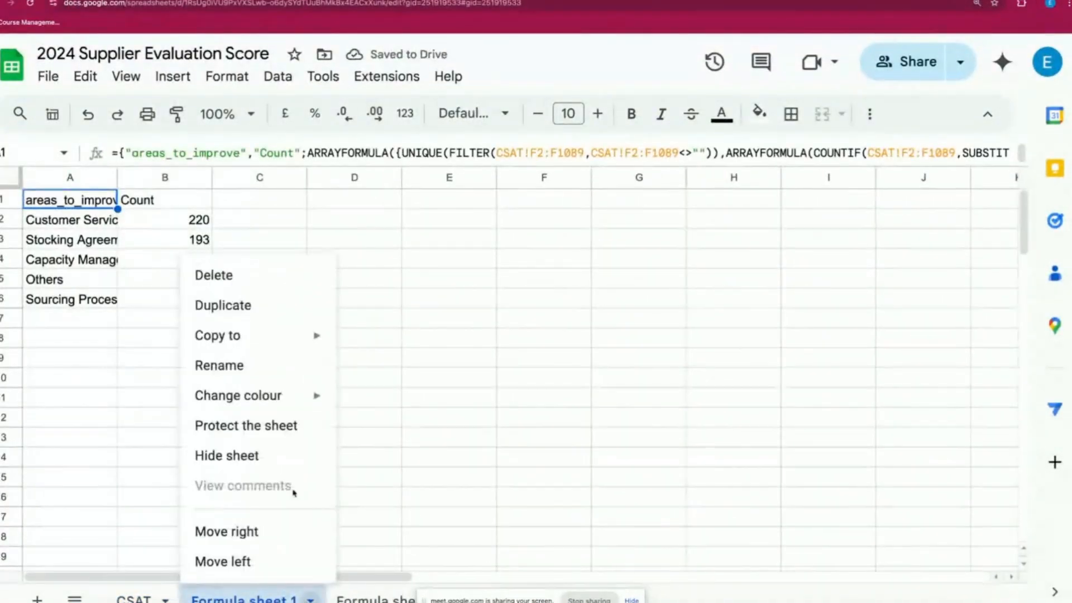
click(292, 282)
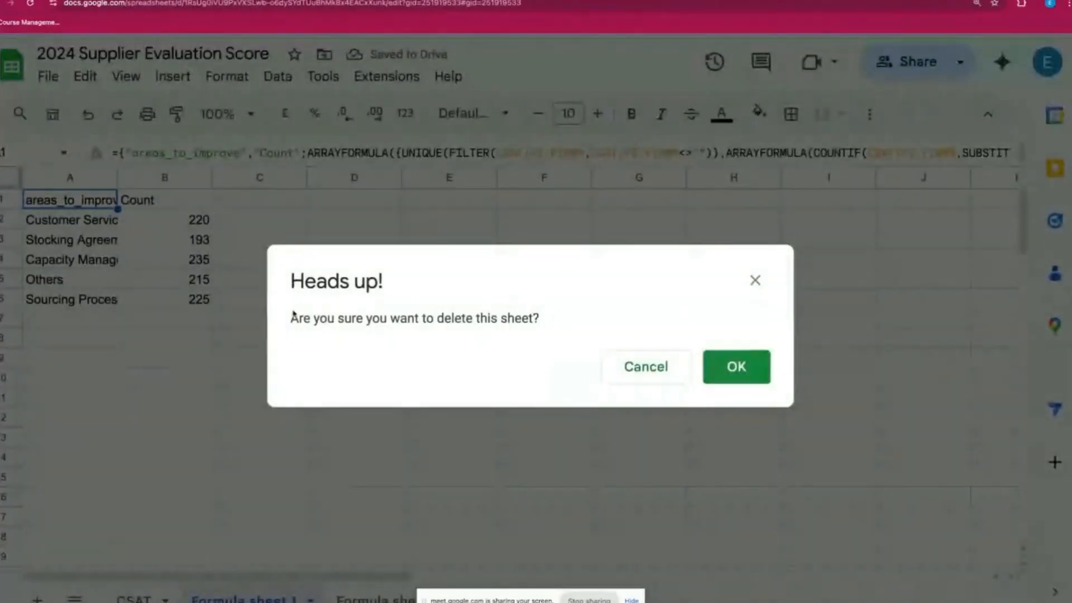
click(718, 357)
click(301, 596)
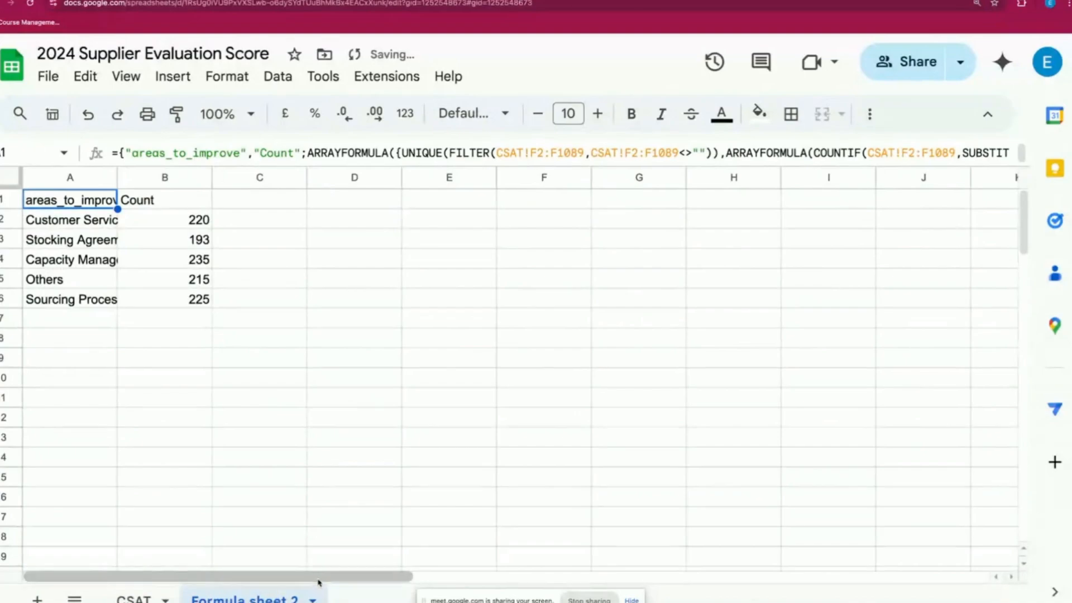
click(302, 596)
click(281, 279)
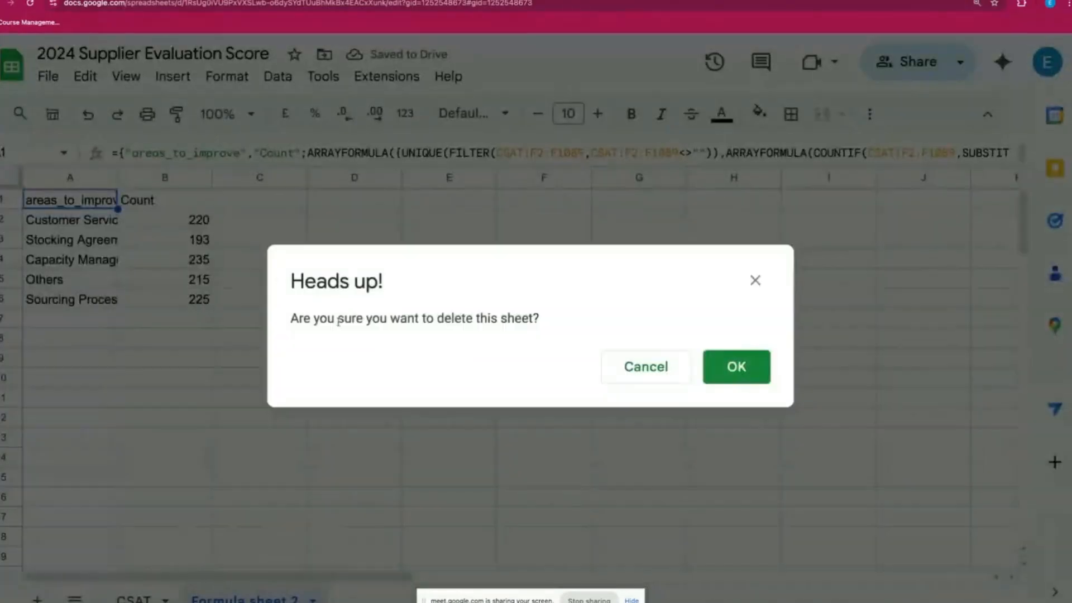
click(735, 370)
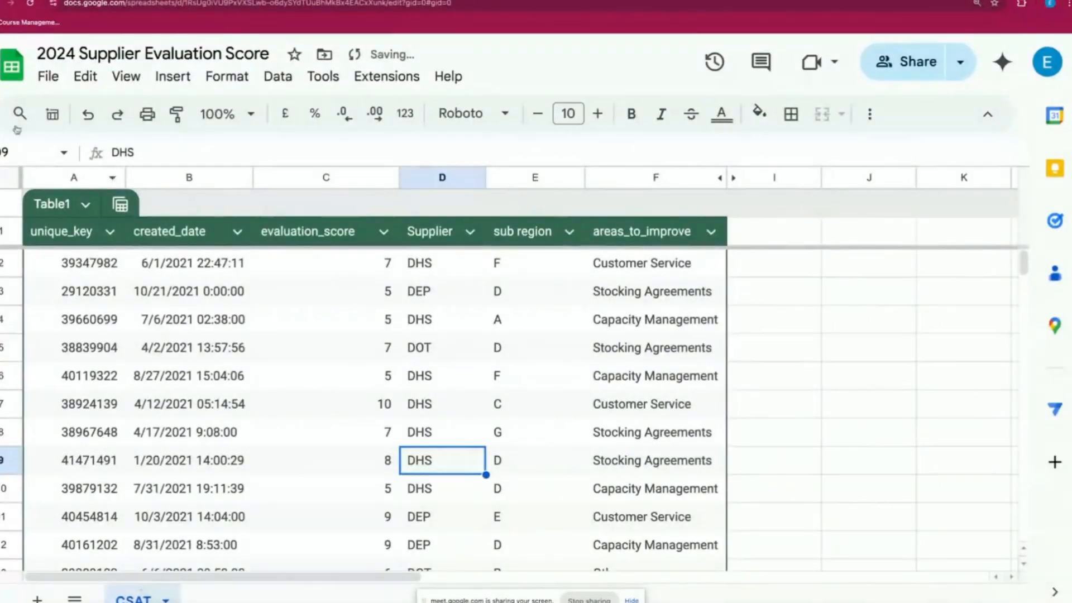
Step: Download the CSAT sheet as comma-separated values (.csv)
click(48, 76)
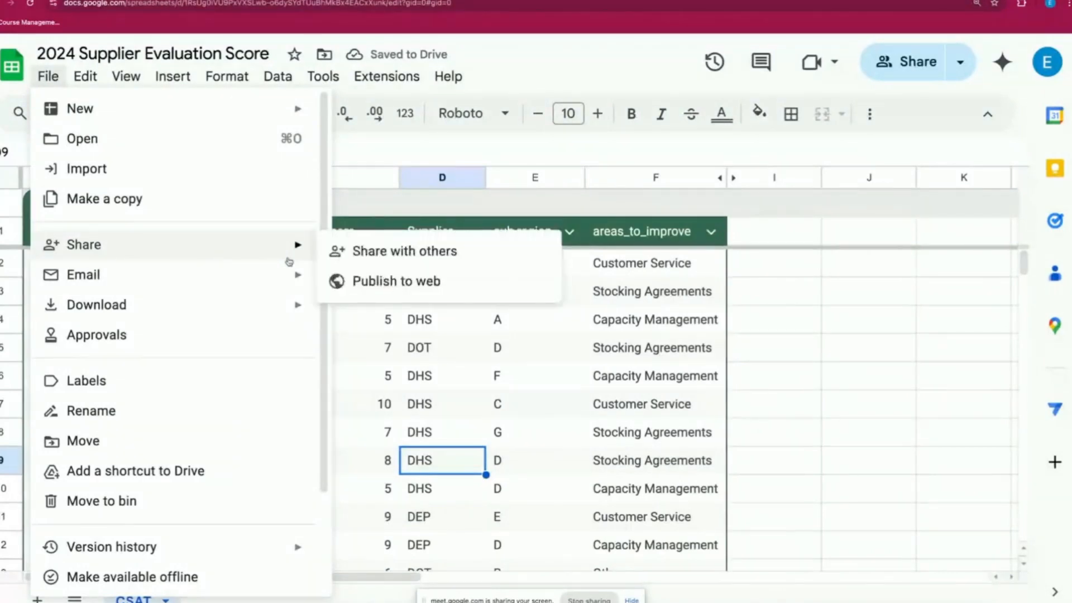
mouse_move(292, 305)
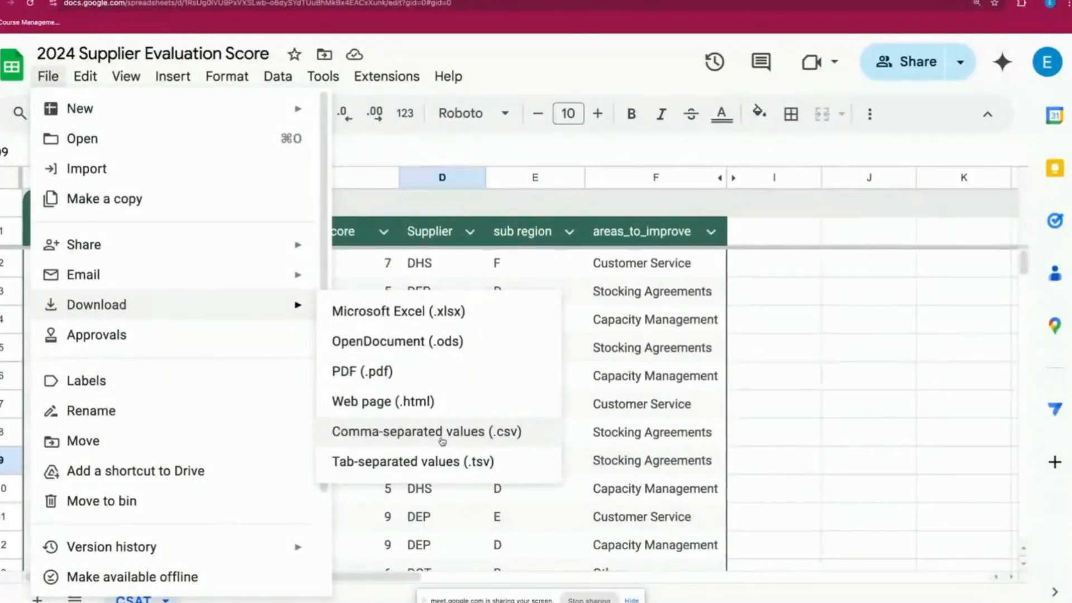
click(443, 438)
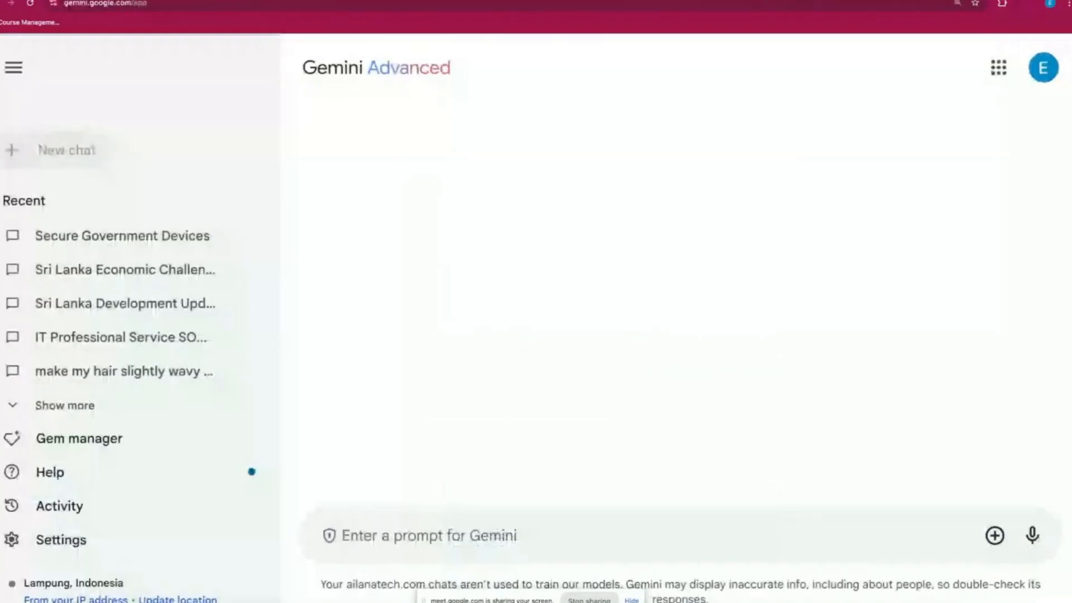
Step: Attach the downloaded CSAT CSV file from the computer to the new Gemini prompt
click(994, 535)
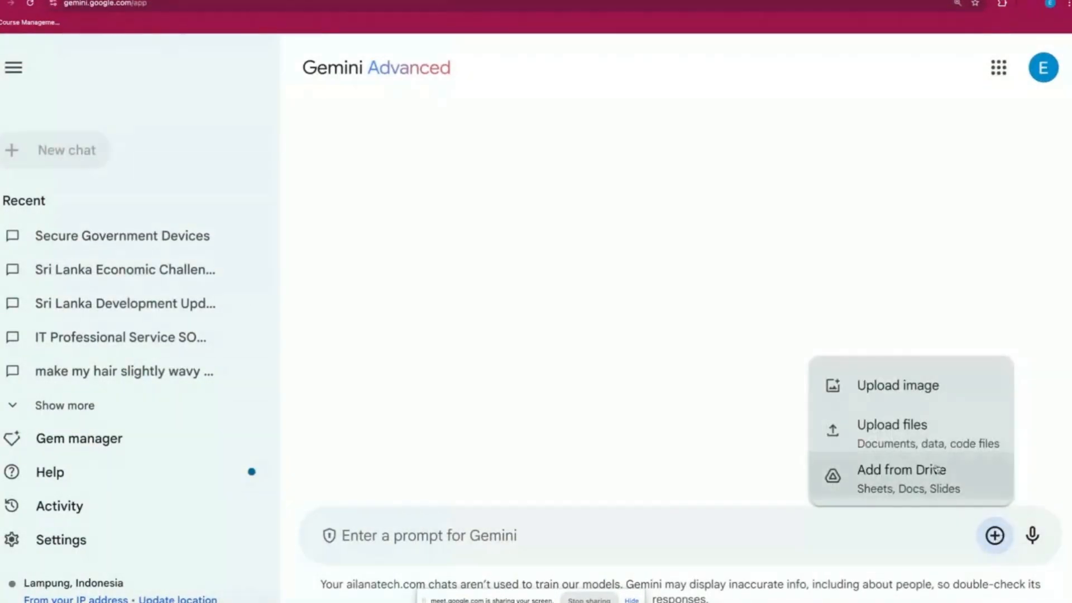
click(898, 425)
click(489, 231)
click(715, 396)
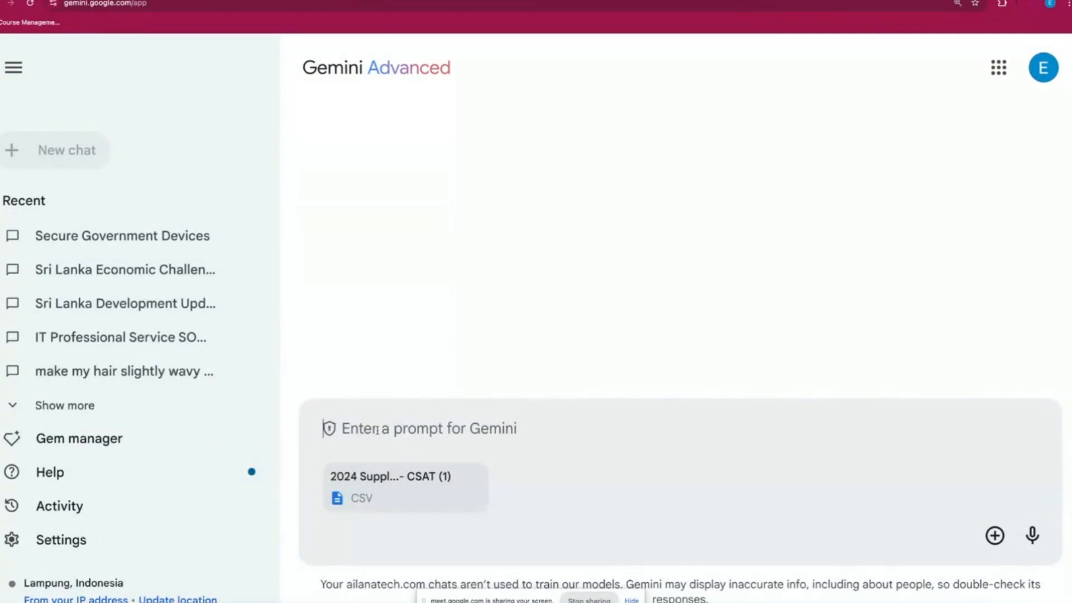
Step: Begin the Gemini prompt with "Based on the supplier evaluation data in the CSV file, summarize the average"
text(Based )
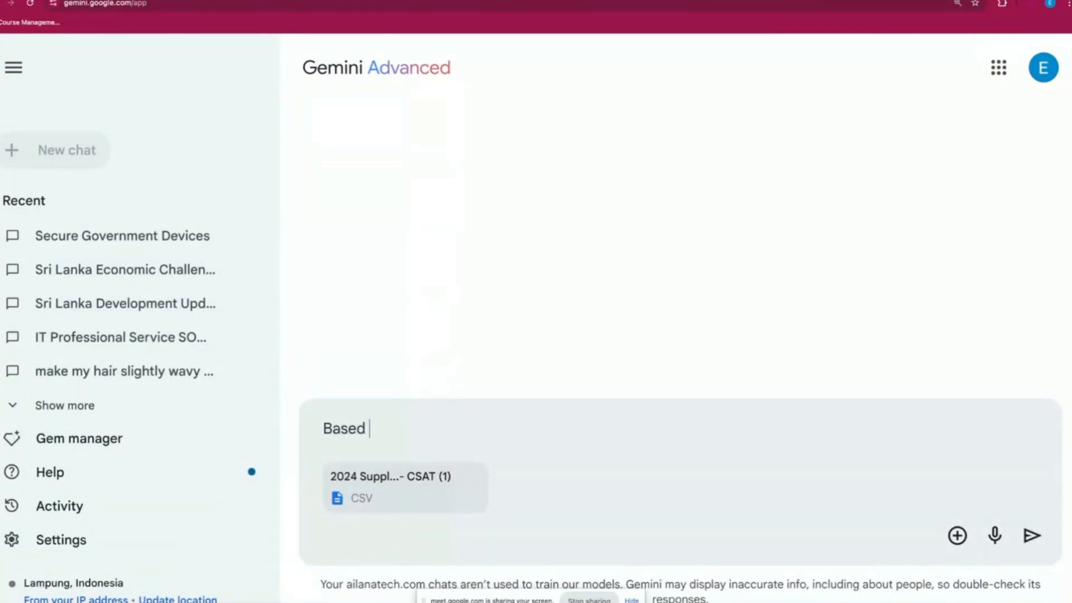
text(on the supploie)
key(BackSpace)
text(r evaluation data in the)
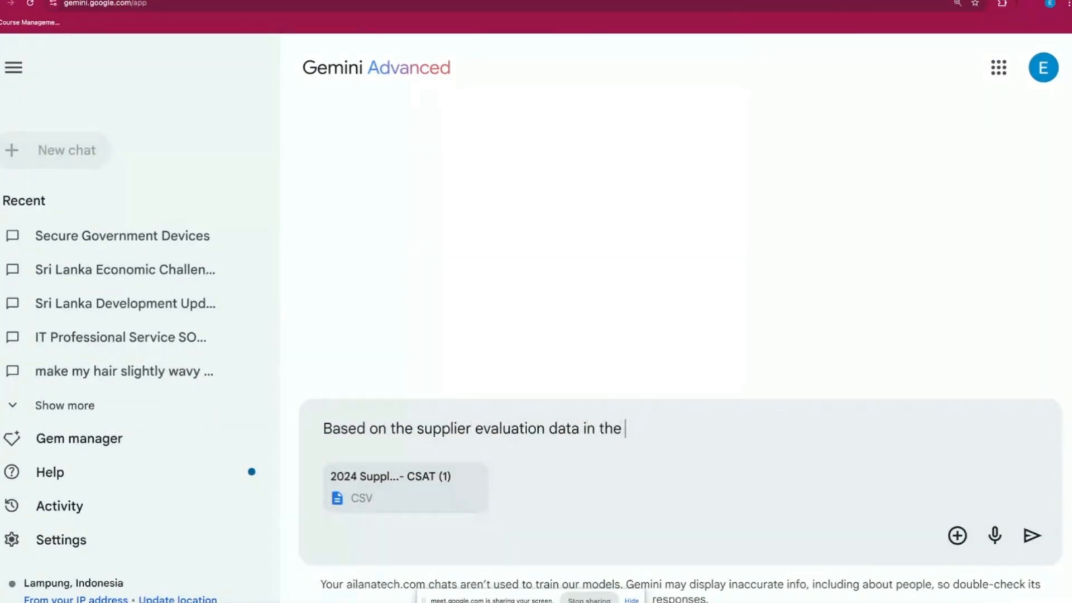
text(file, summarize the )
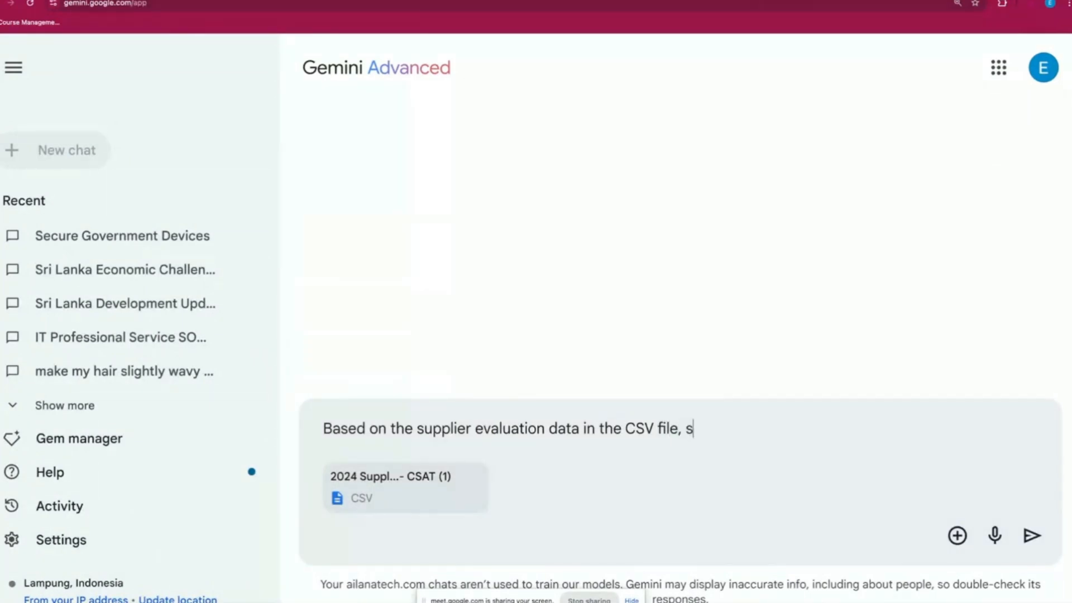
text(average)
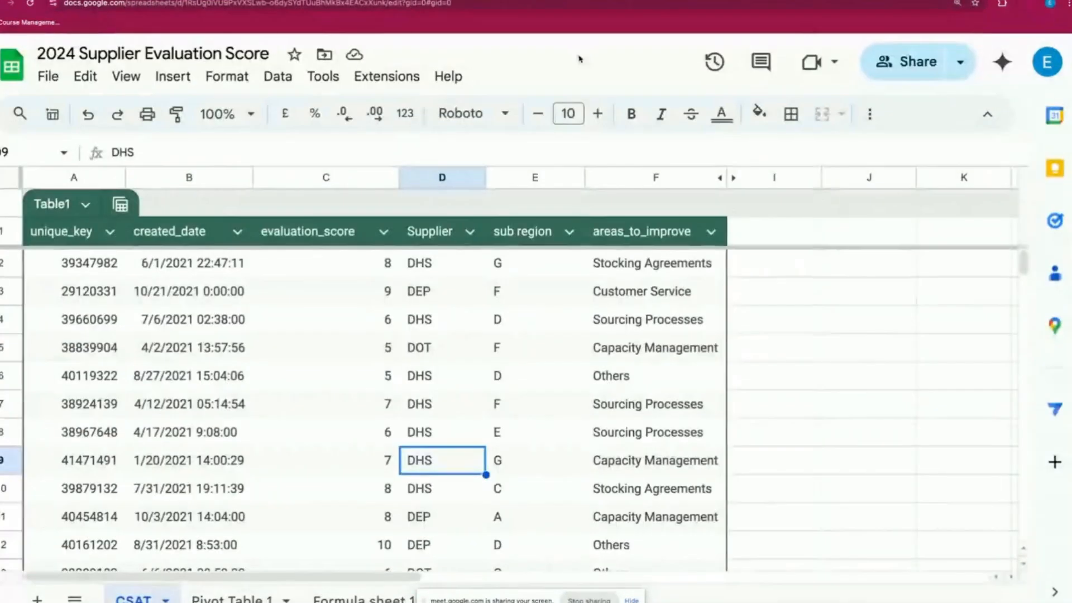
Step: Check the score column's name in the CSAT sheet, complete the prompt with "evaluation_score for each sub-region", and submit it
click(290, 238)
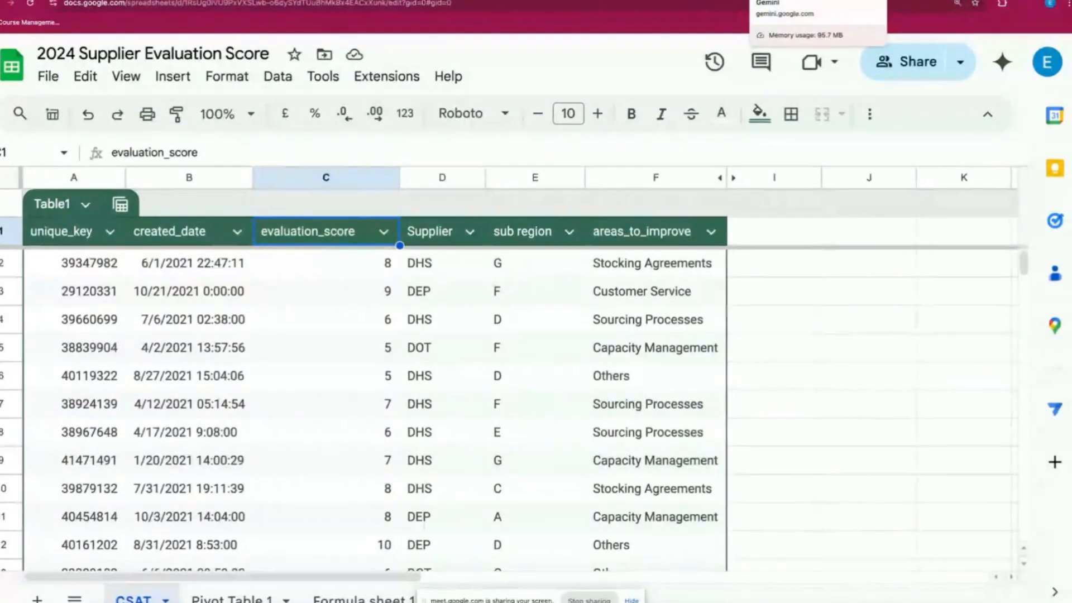
click(798, 0)
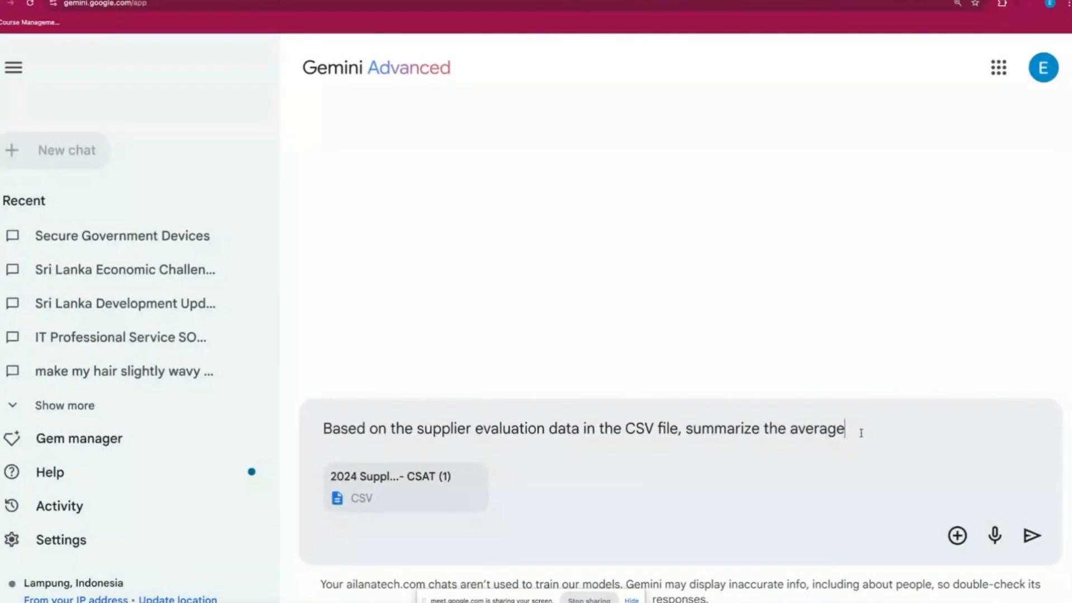
text(valuation_c)
key(BackSpace)
text(c)
key(BackSpace)
text(score for each)
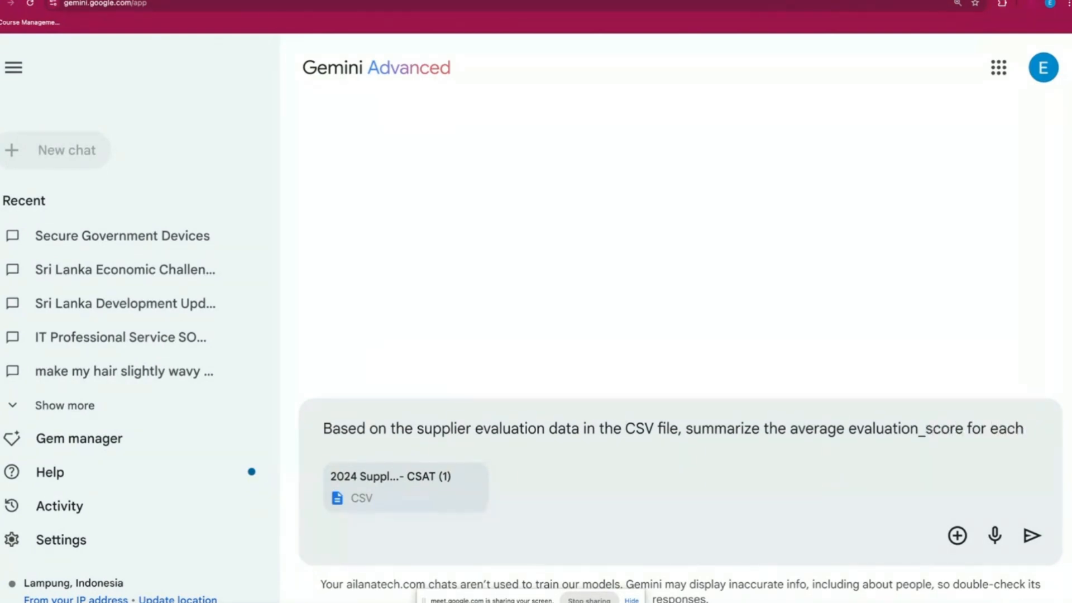
text( sub-region)
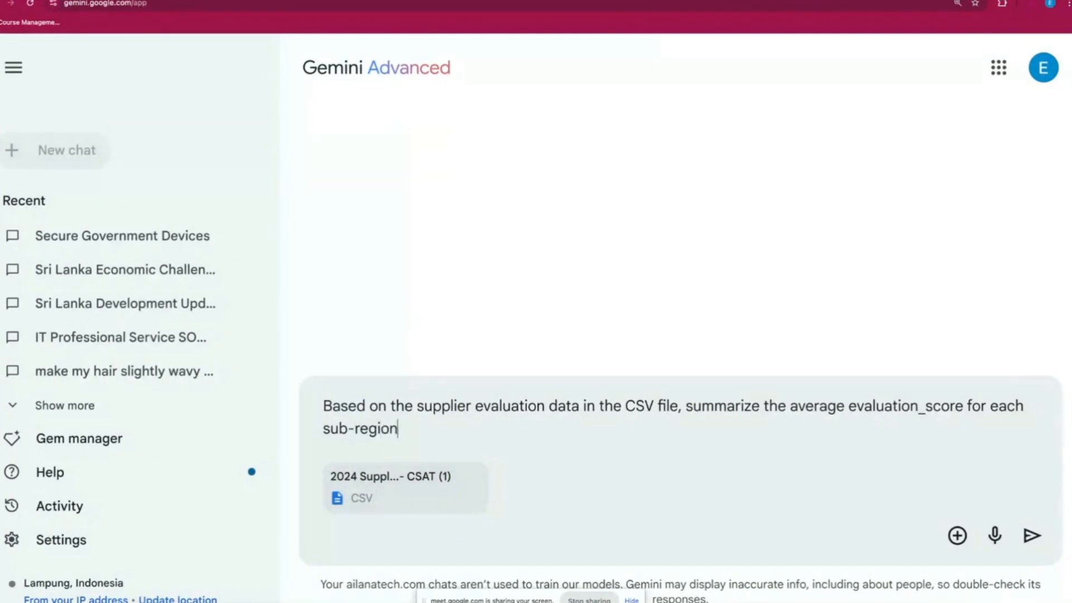
key(Return)
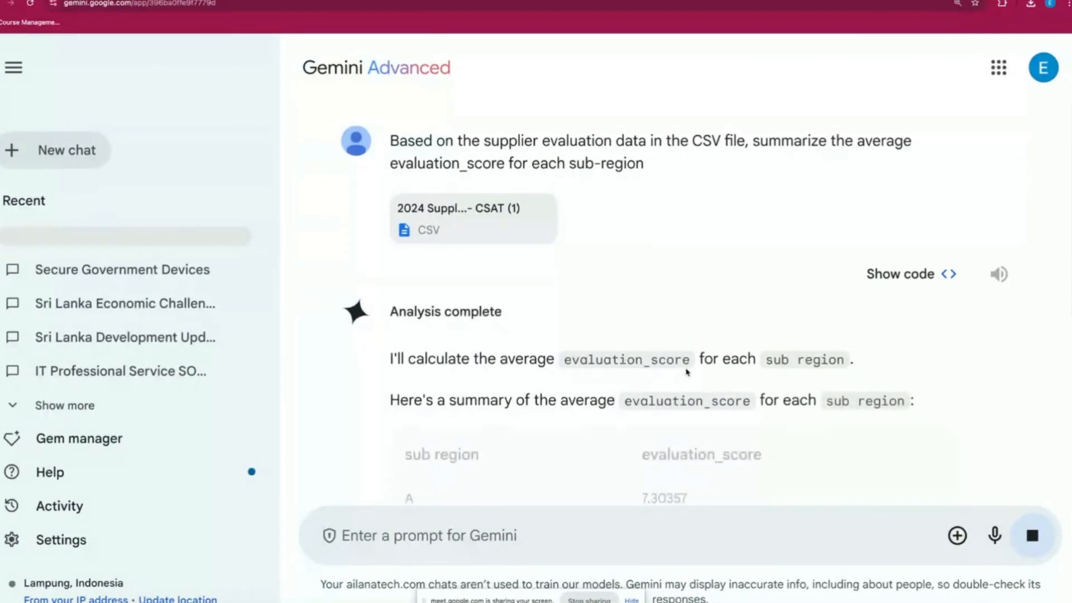
Step: Examine Gemini's summary table of the average evaluation_score per sub region, highlighting the table's introduction and the score for sub region A
scroll(769, 361, down, 5)
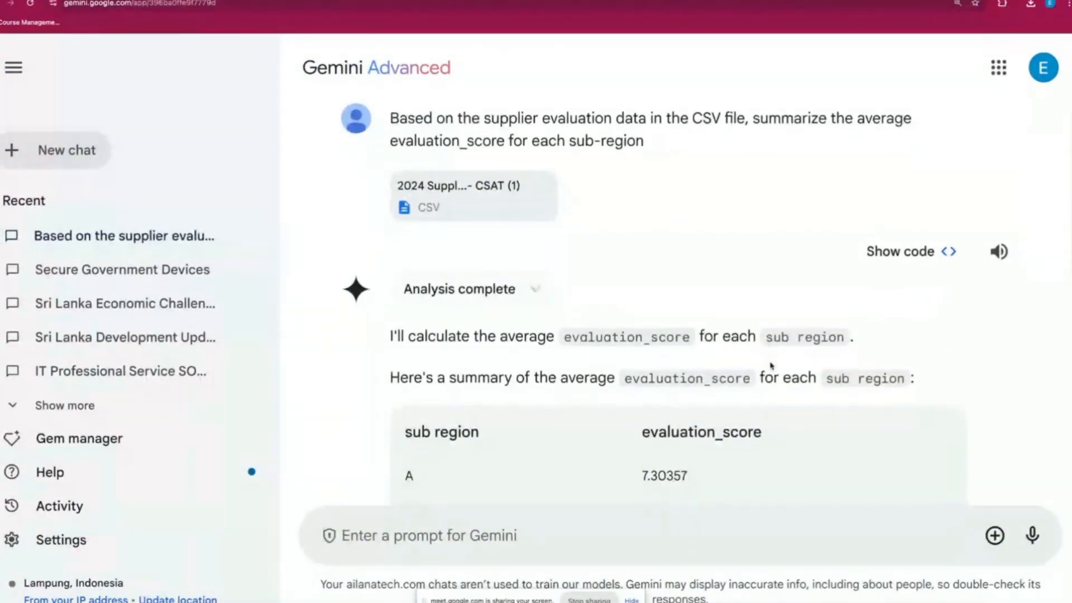
scroll(768, 349, down, 2)
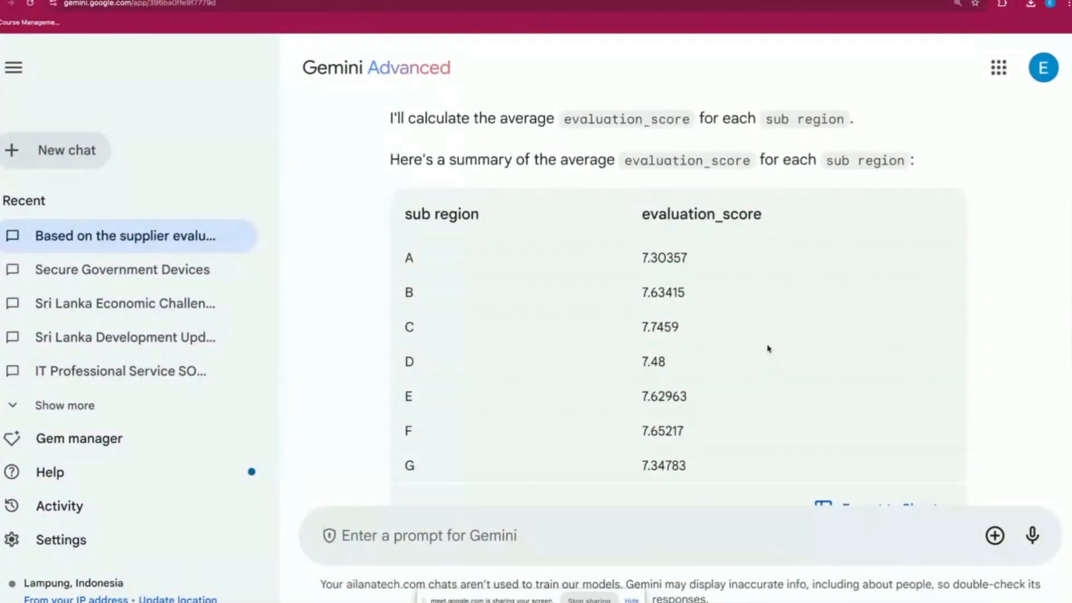
drag(411, 132, 754, 142)
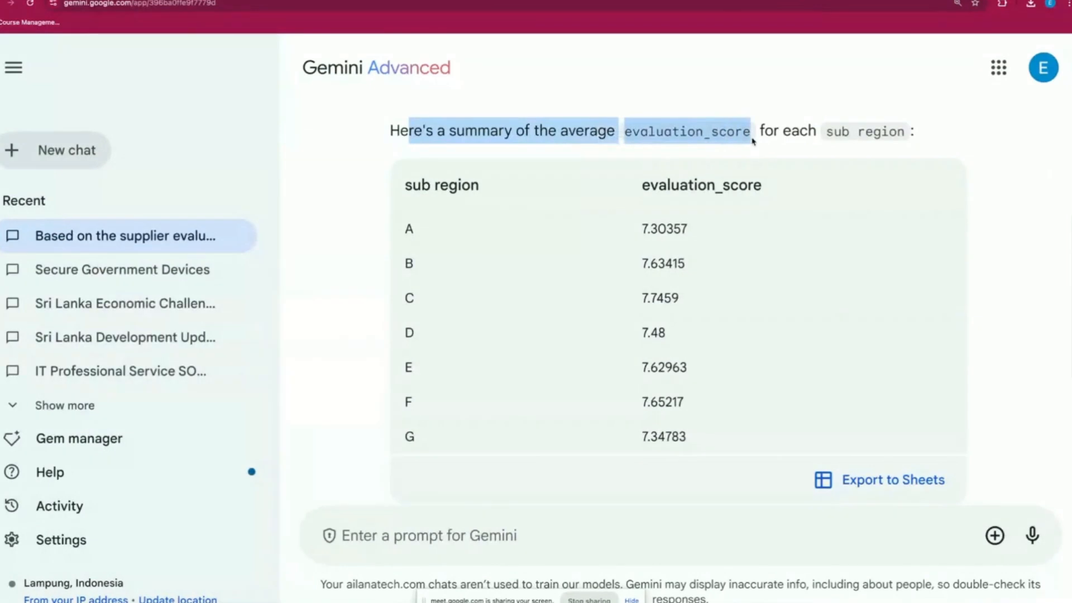
triple_click(837, 130)
click(579, 195)
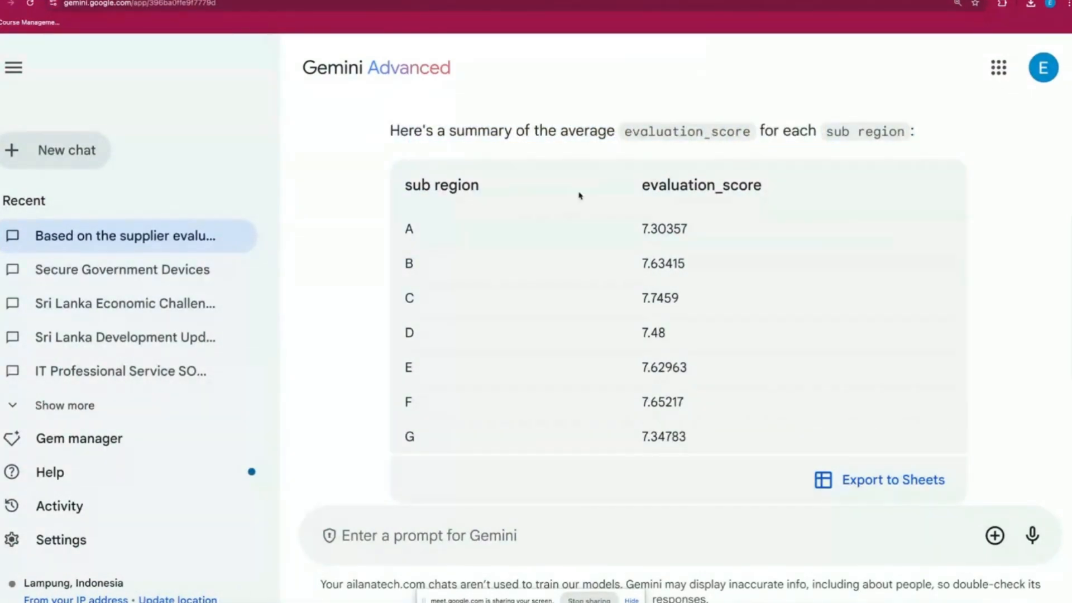
double_click(406, 232)
drag(640, 233, 684, 228)
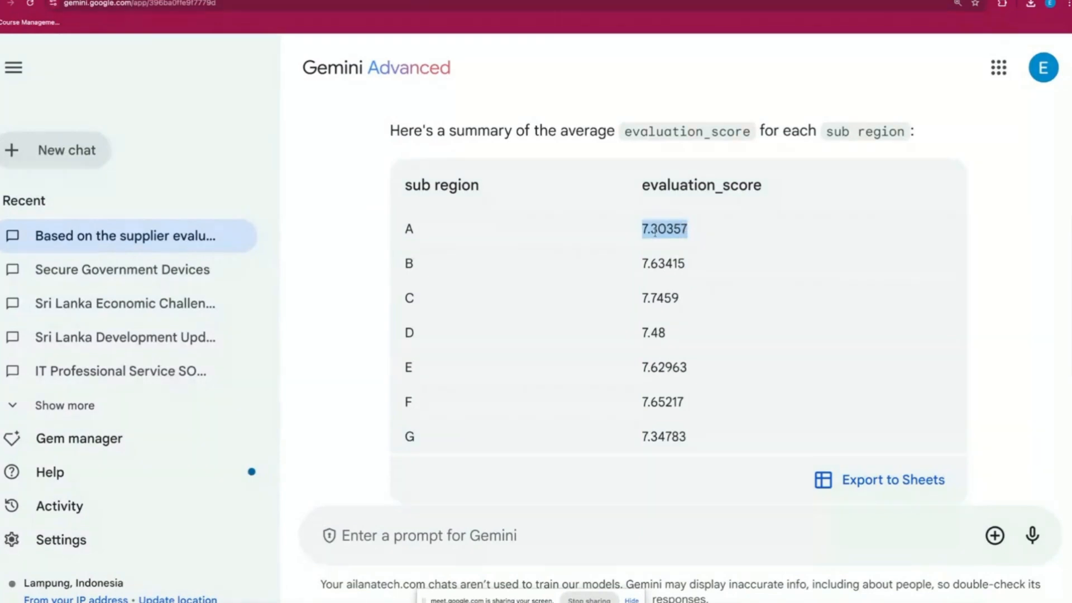
Step: Review the full sub region score table, the original prompt with its attached CSV, and the sources listed under the response
click(410, 264)
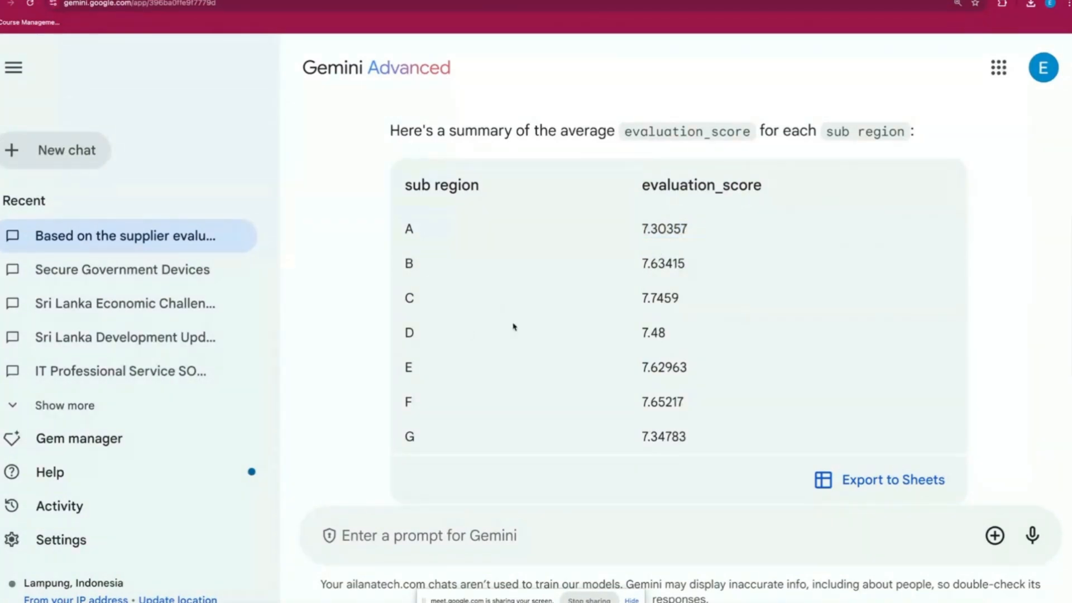
scroll(679, 421, down, 1)
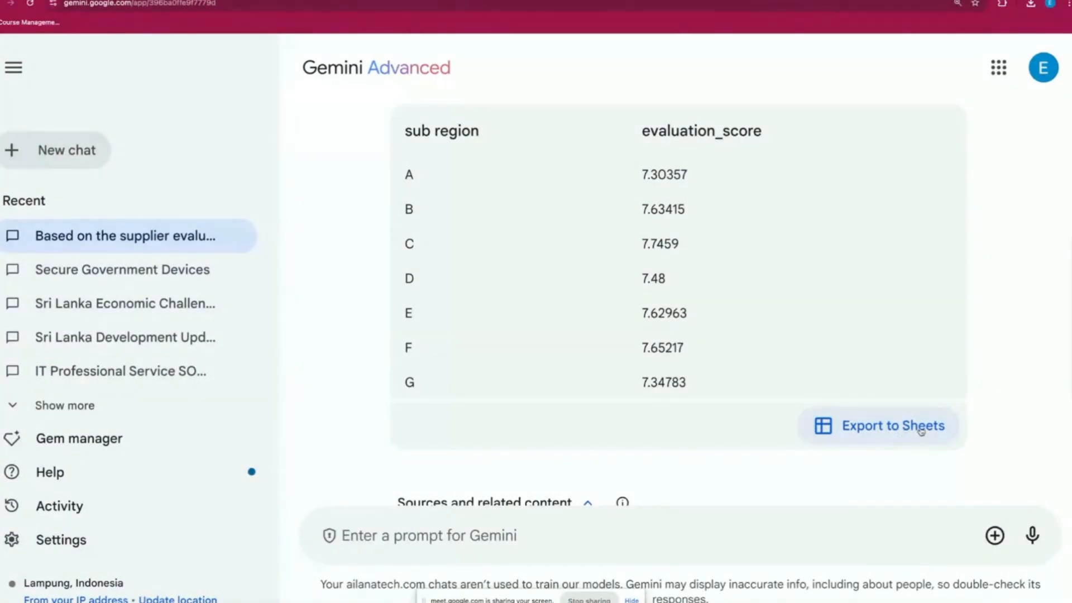
scroll(735, 443, down, 3)
scroll(735, 443, up, 8)
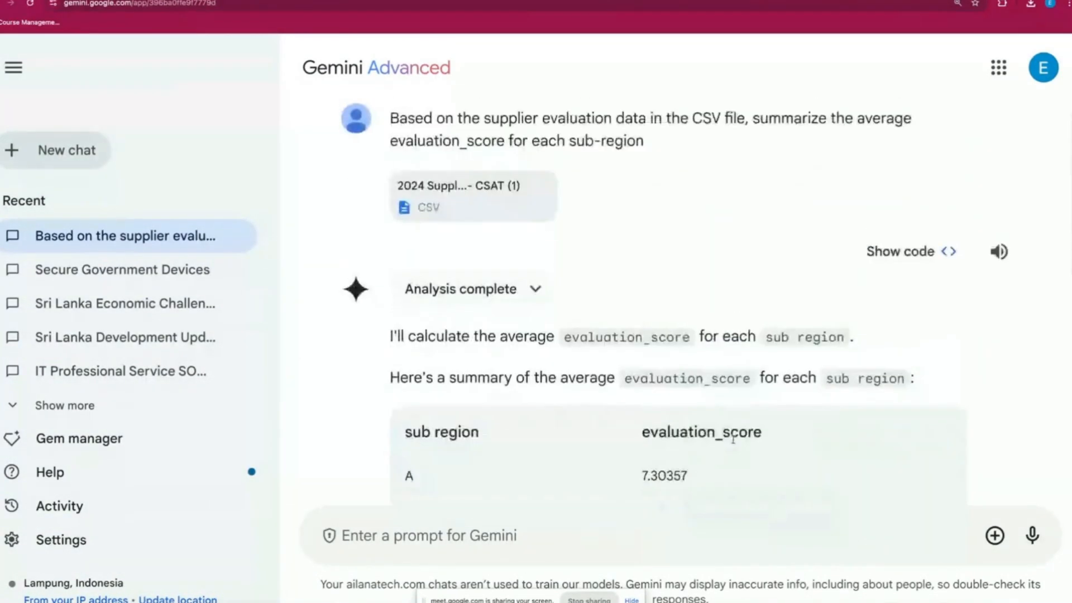
scroll(734, 442, down, 8)
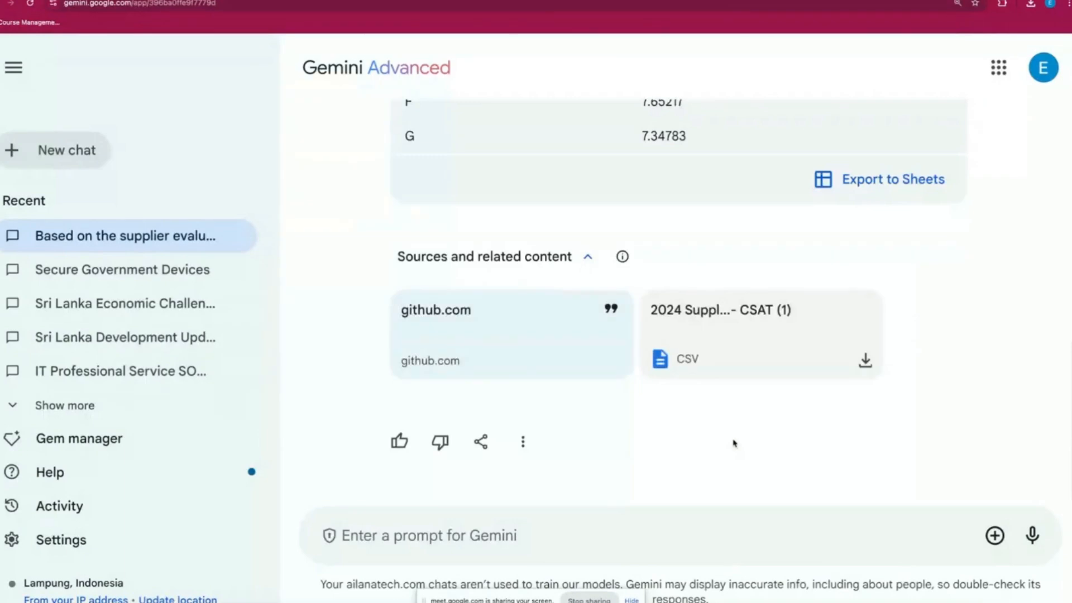
scroll(734, 442, up, 8)
scroll(735, 443, down, 8)
Step: Submit the follow-up prompt "create a bar chart based on that summart" in the same chat
click(617, 532)
text(create)
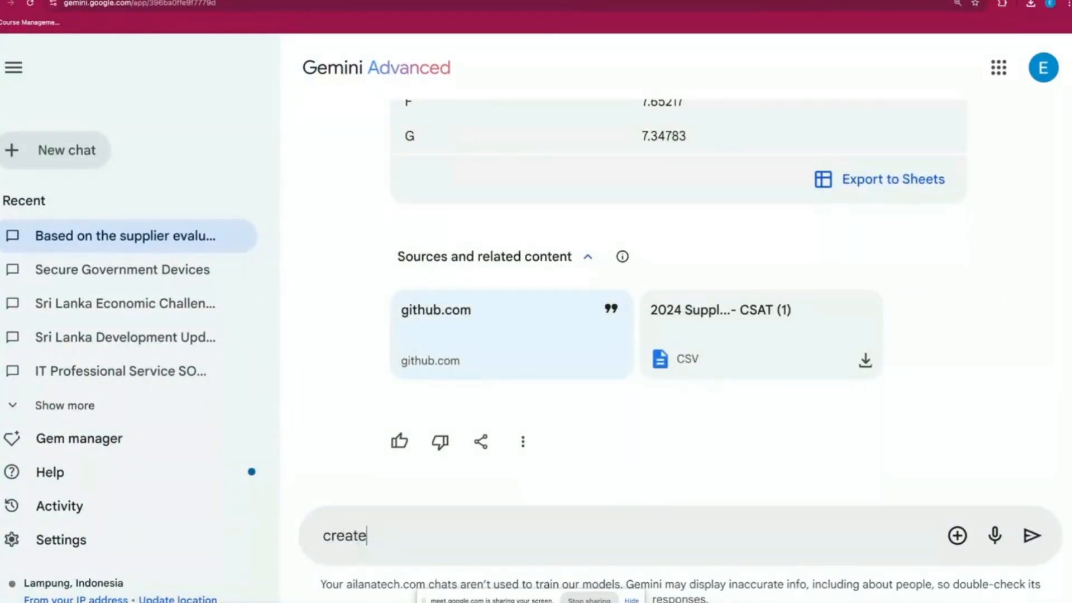
text( a bar char)
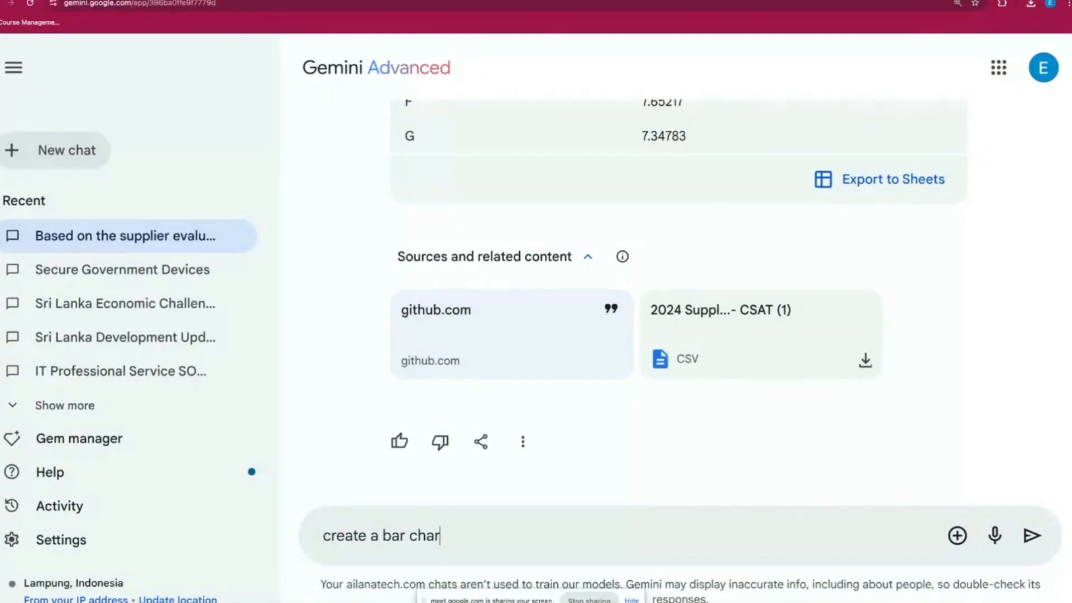
text(t based on that)
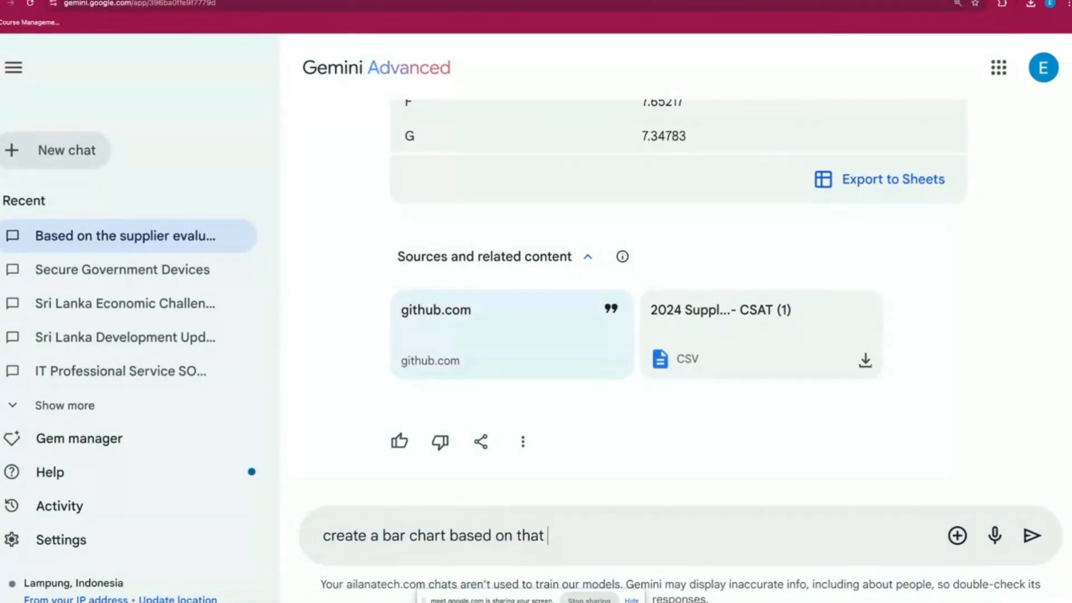
text( summart)
key(Return)
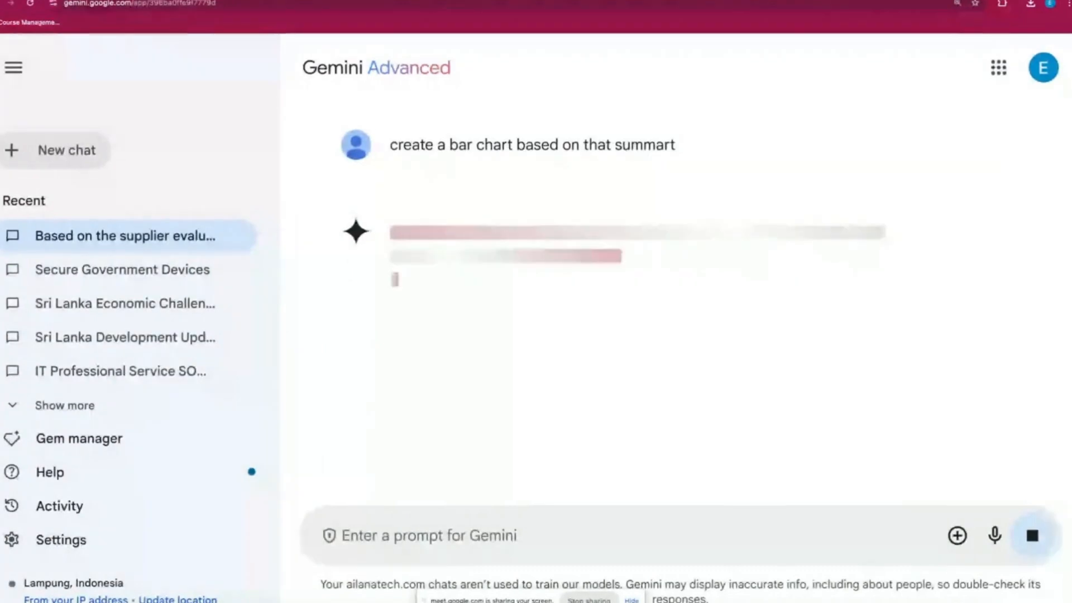
Step: Examine Gemini's bar chart response, highlighting its introduction and reading the score details of individual sub region bars
mouse_move(712, 154)
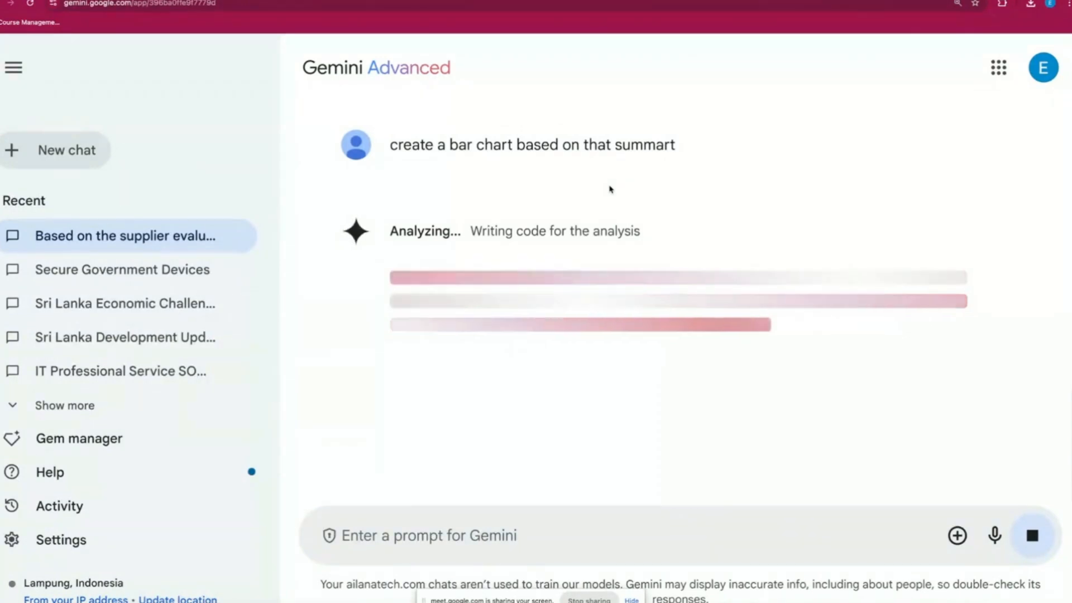
mouse_move(647, 151)
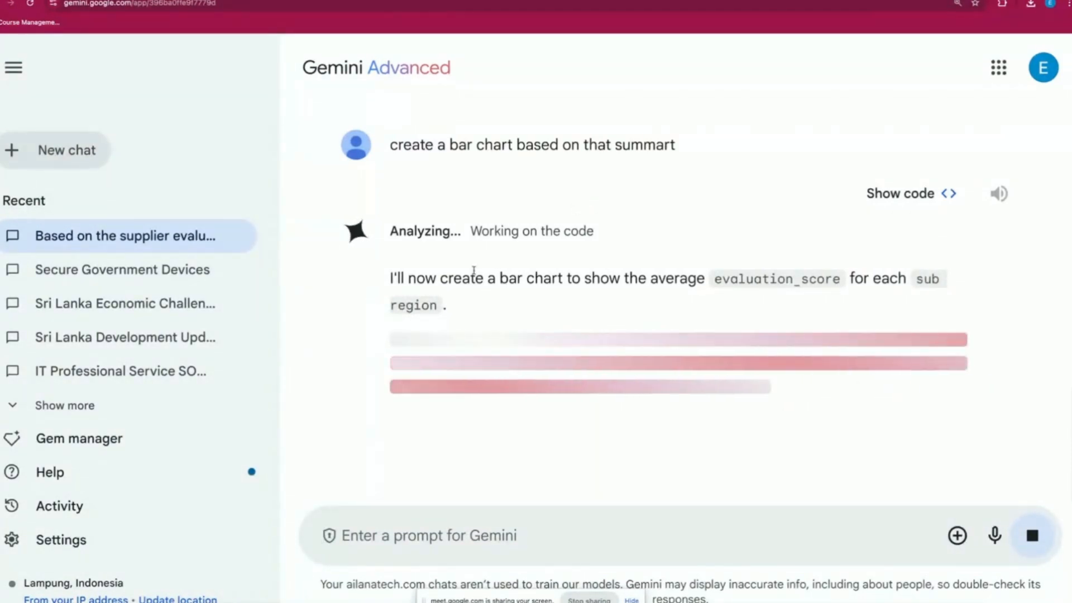
drag(391, 277, 599, 278)
click(662, 277)
scroll(675, 281, down, 1)
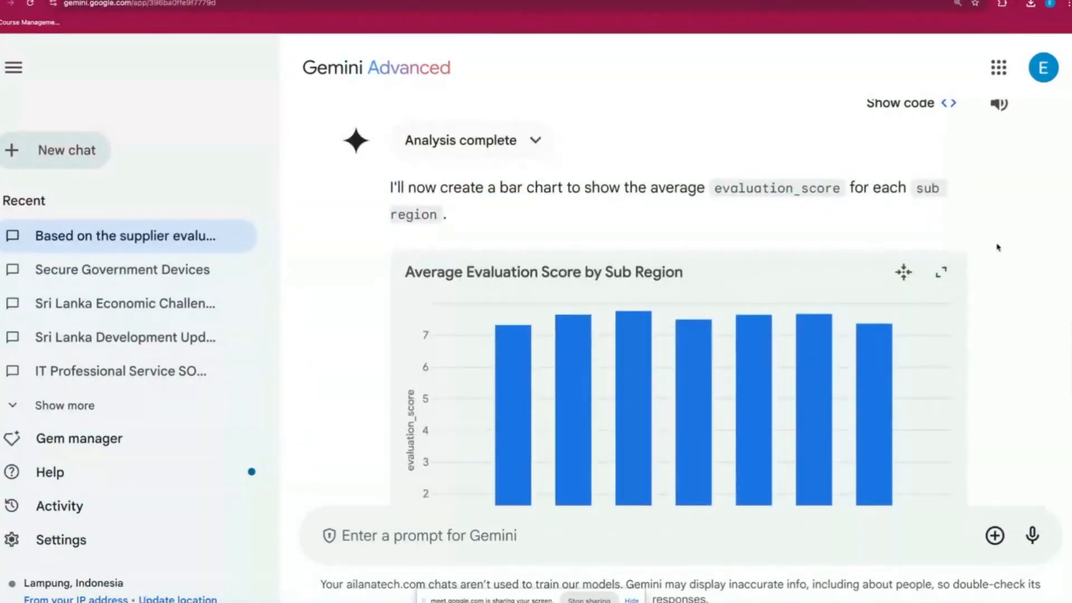
scroll(998, 248, down, 2)
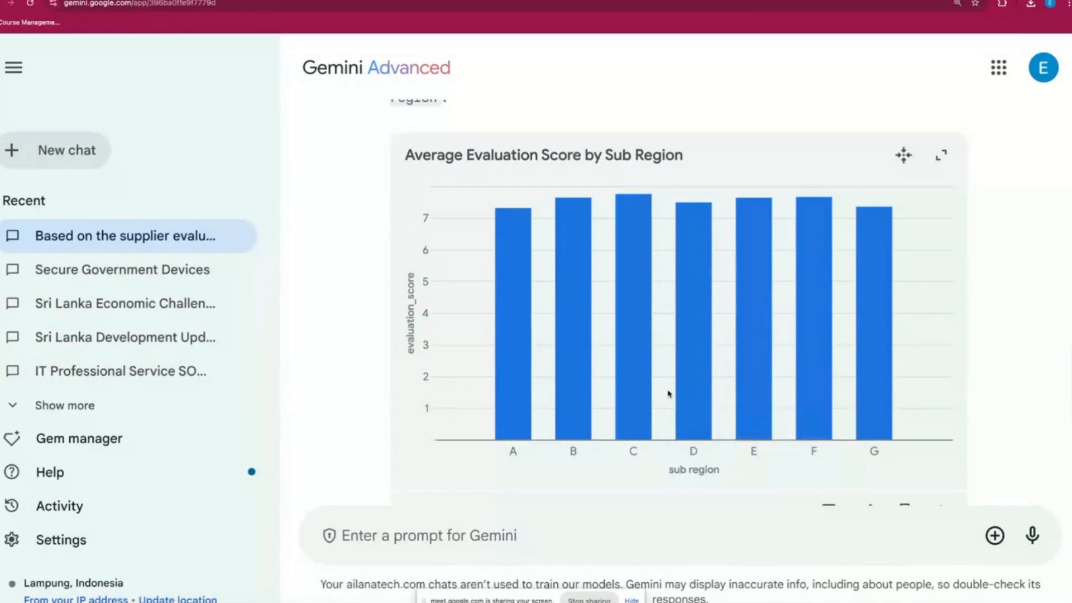
mouse_move(509, 302)
mouse_move(516, 226)
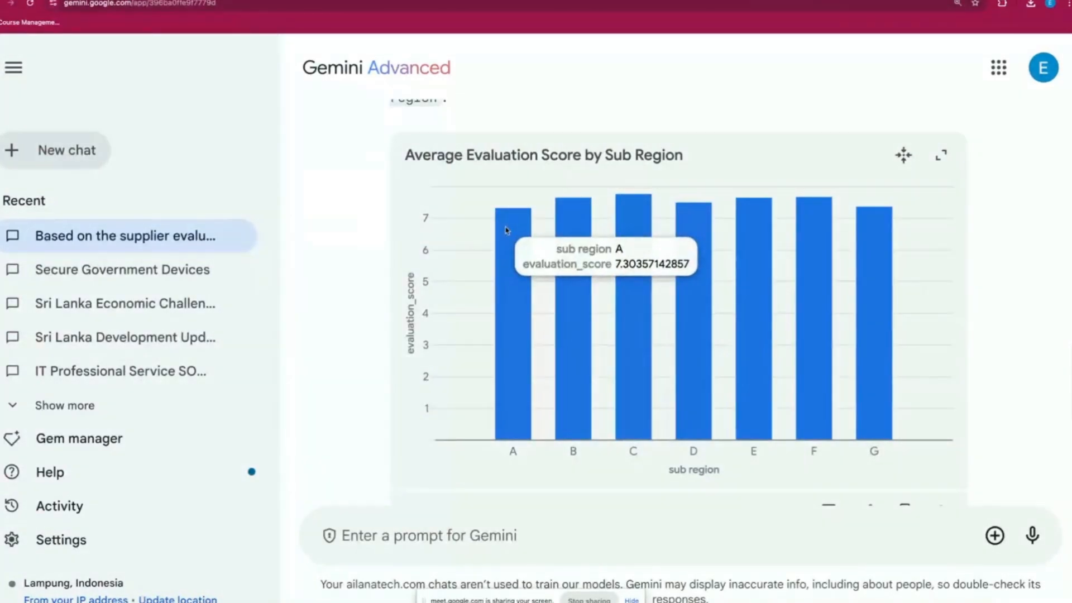
mouse_move(763, 234)
mouse_move(872, 292)
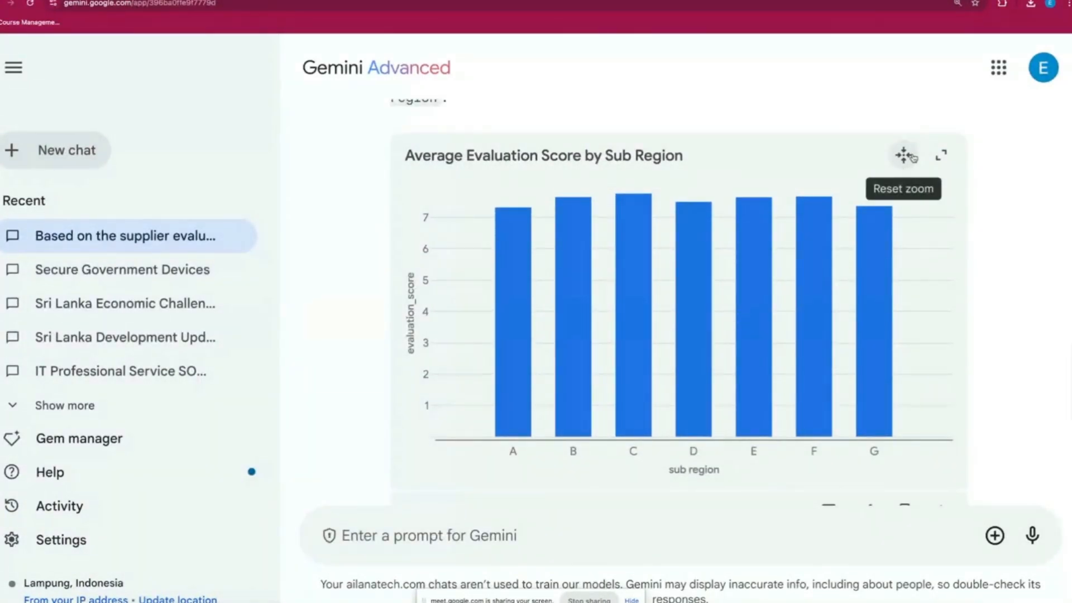
Step: Expand the Average Evaluation Score by Sub Region chart, view its data table and chart versions, and return to the chat
click(939, 158)
mouse_move(740, 278)
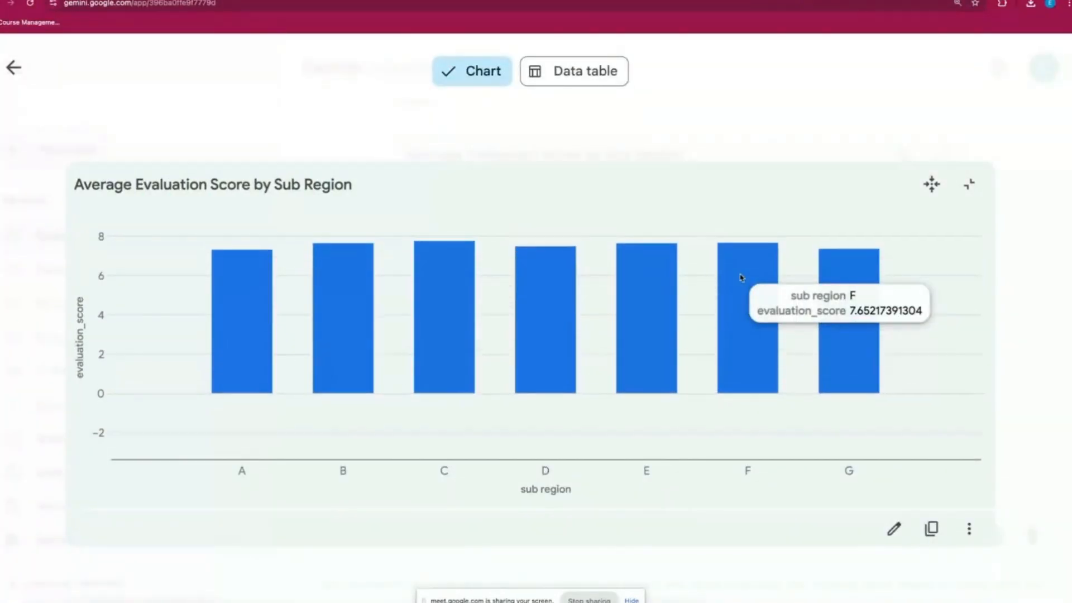
click(598, 80)
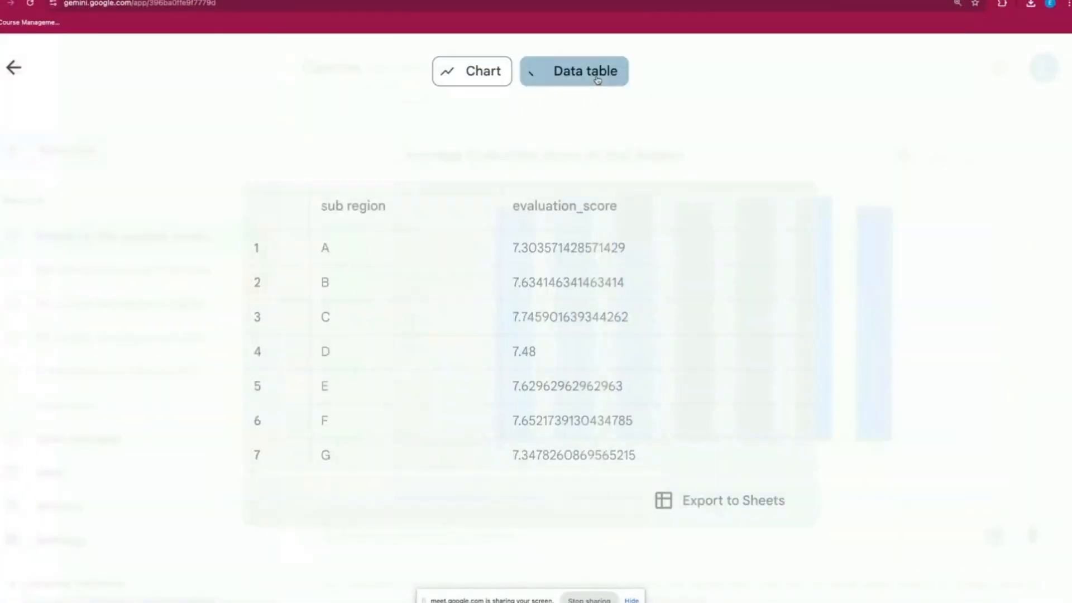
click(498, 79)
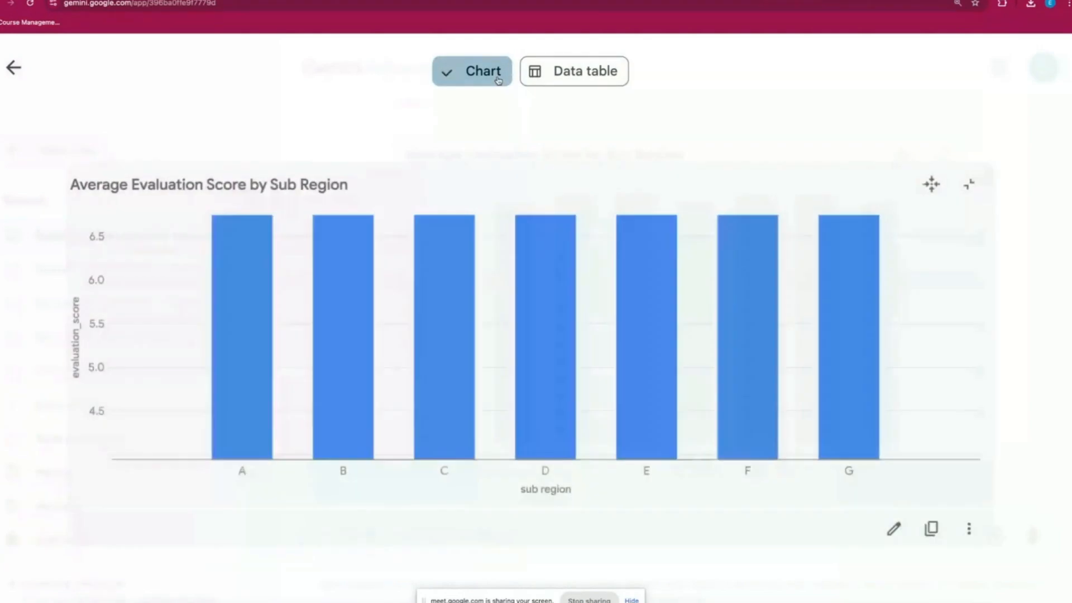
click(14, 67)
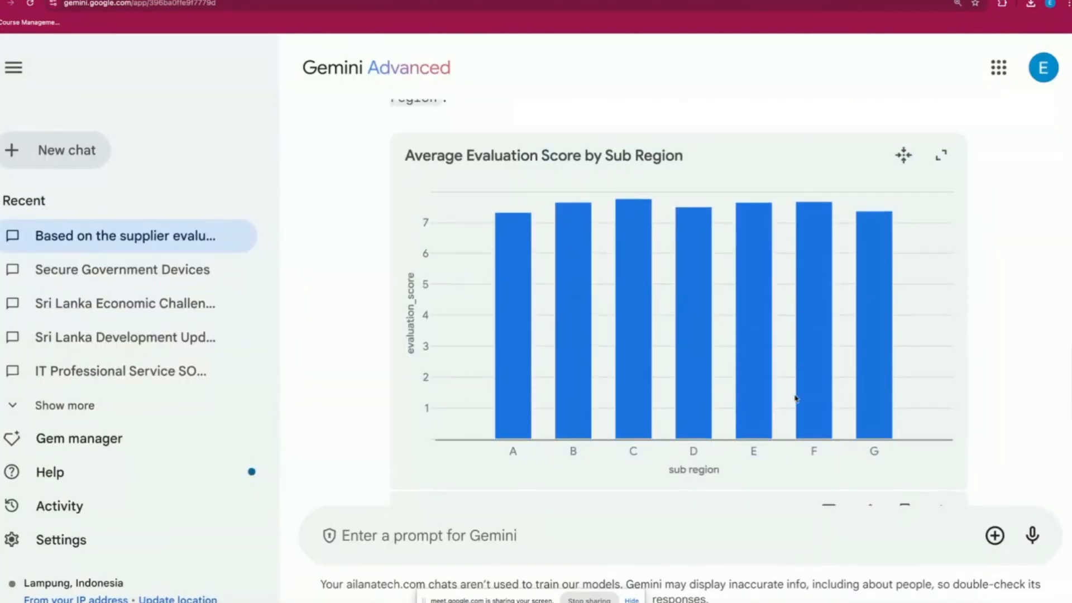
Step: Copy the Average Evaluation Score by Sub Region chart as an image
scroll(840, 393, down, 2)
scroll(899, 424, down, 2)
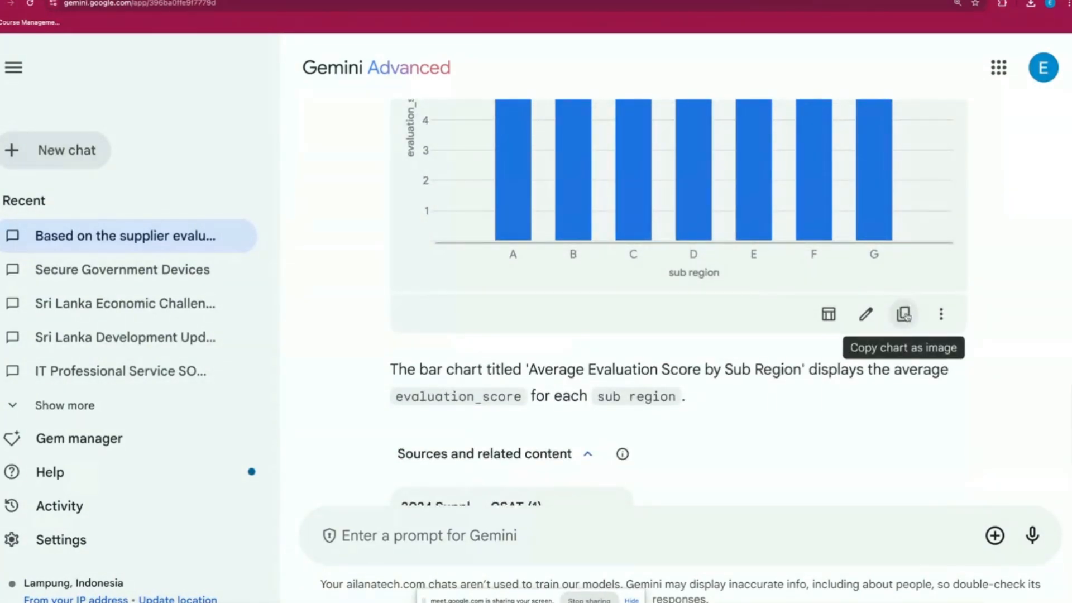
click(901, 316)
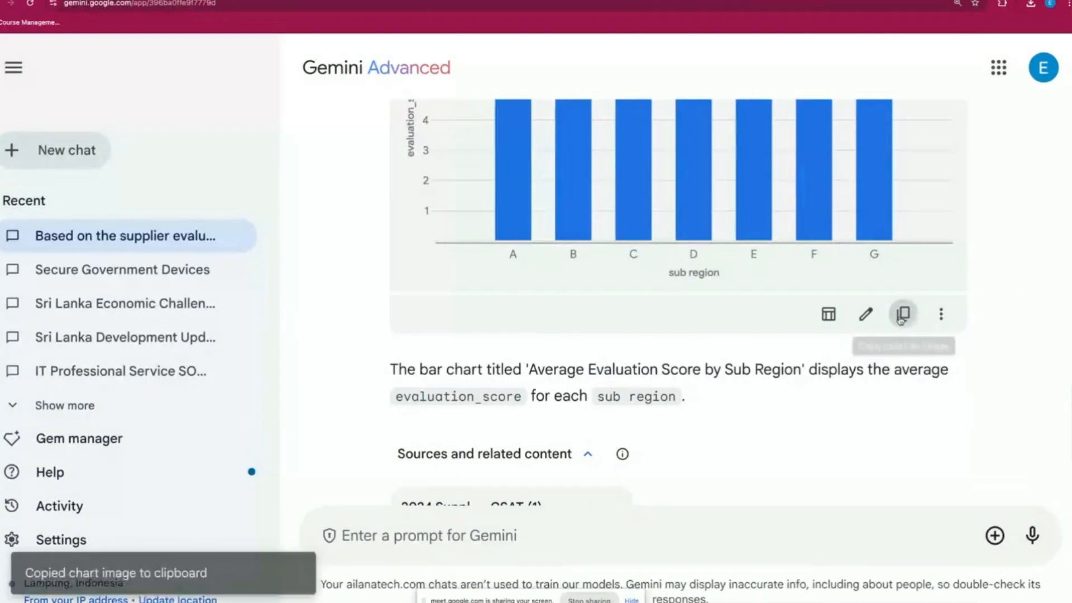
scroll(900, 316, up, 5)
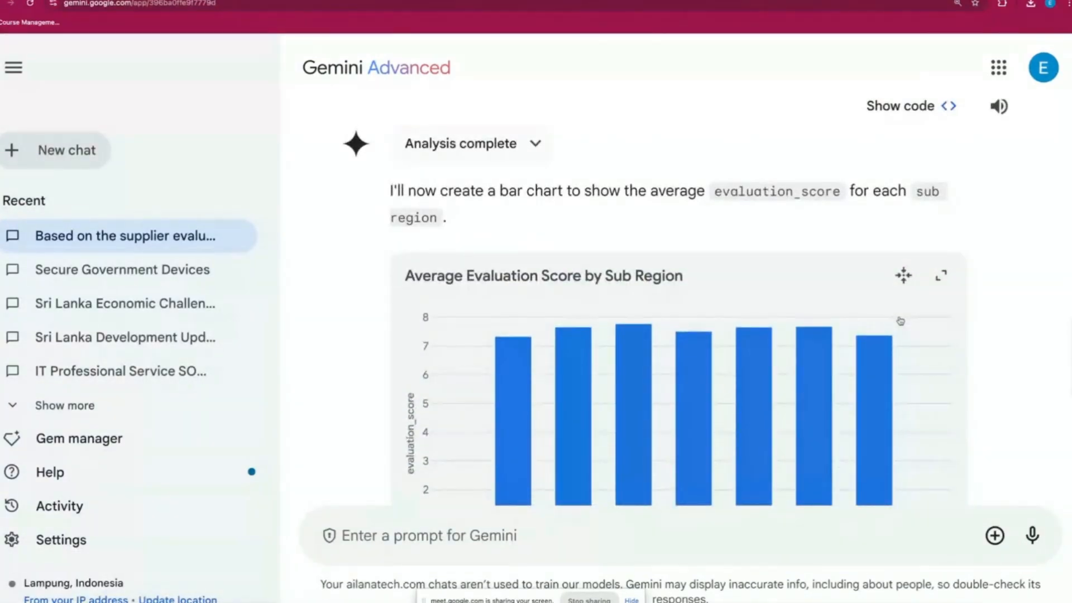
scroll(1006, 313, down, 1)
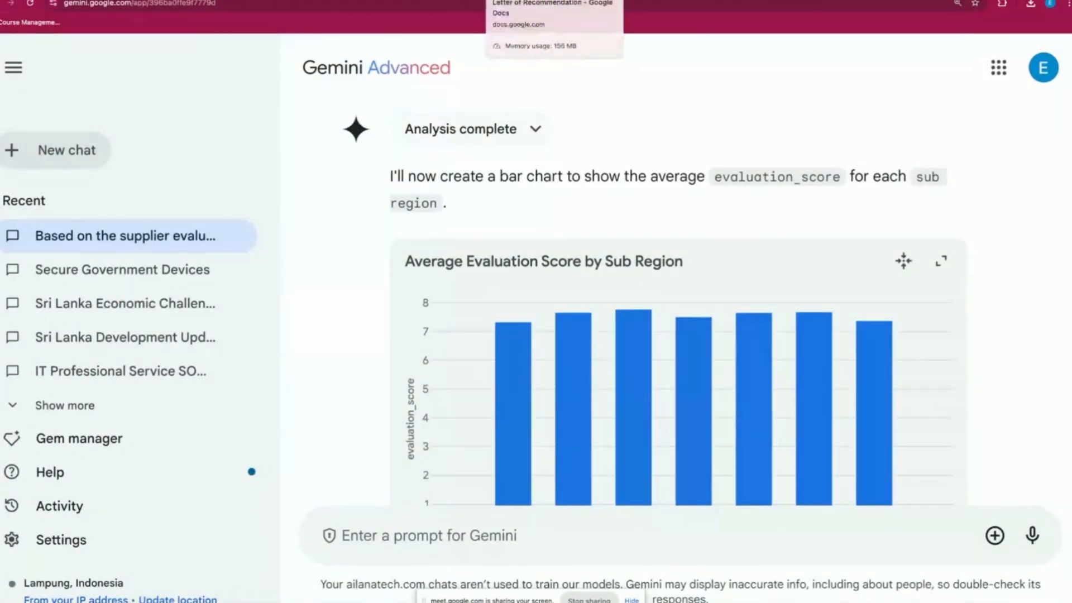
Step: Switch to the MOF Promotion Recommendation document in Google Docs and close its Gemini side panel
click(568, 17)
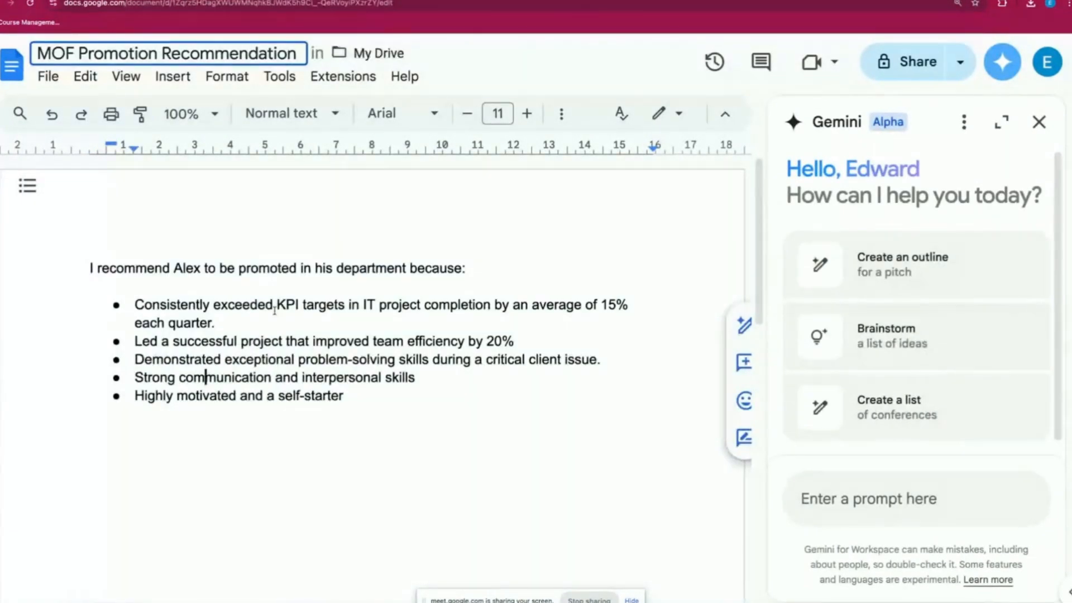
click(269, 323)
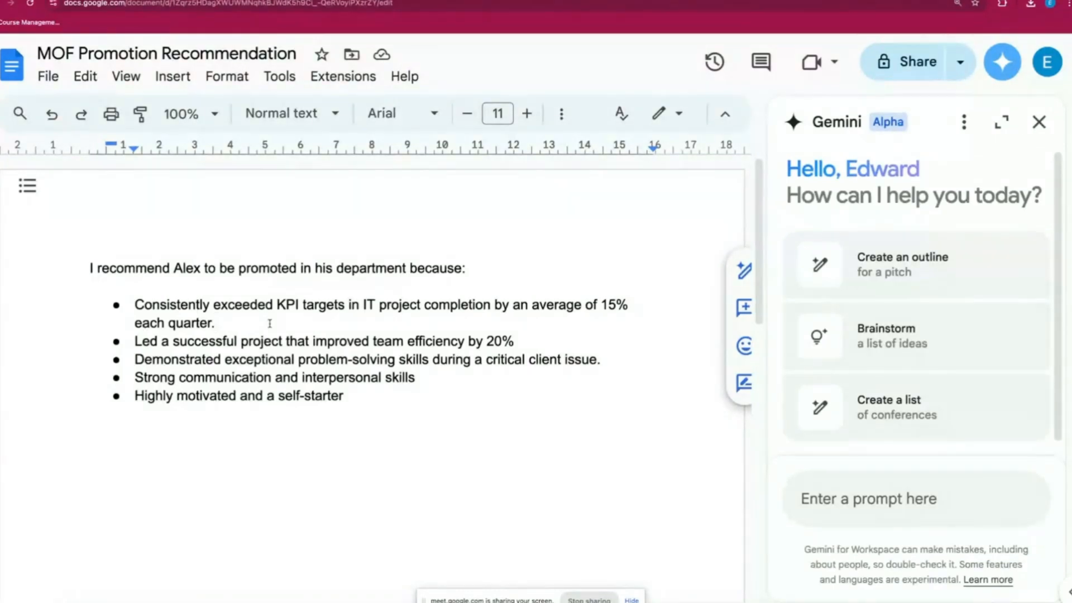
click(1038, 122)
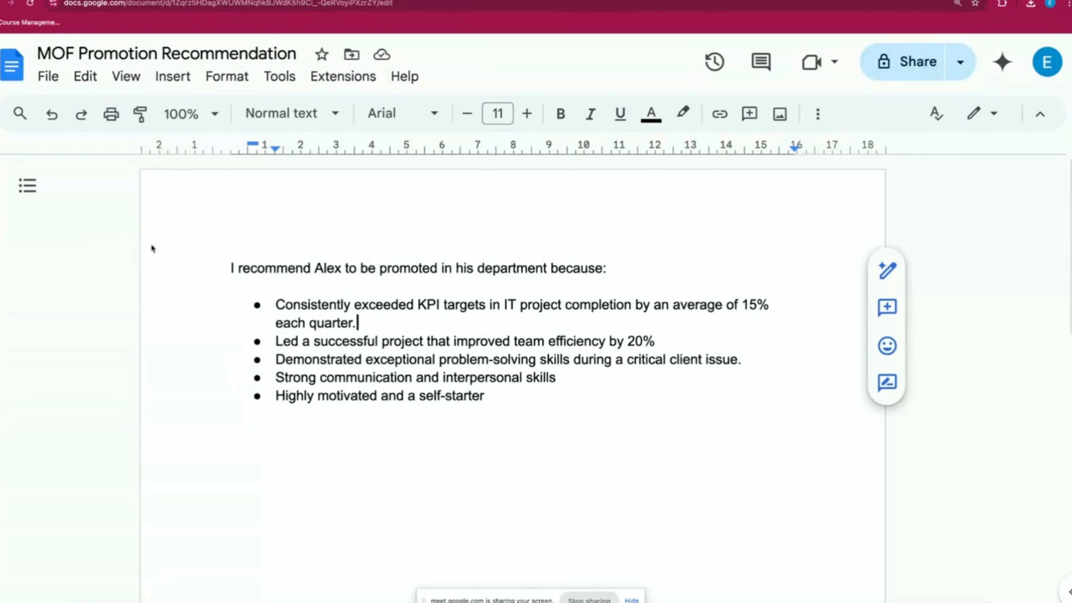
Step: Review the recommendation draft, highlighting the whole text, the employee's name and the opening sentence about the promotion
click(345, 396)
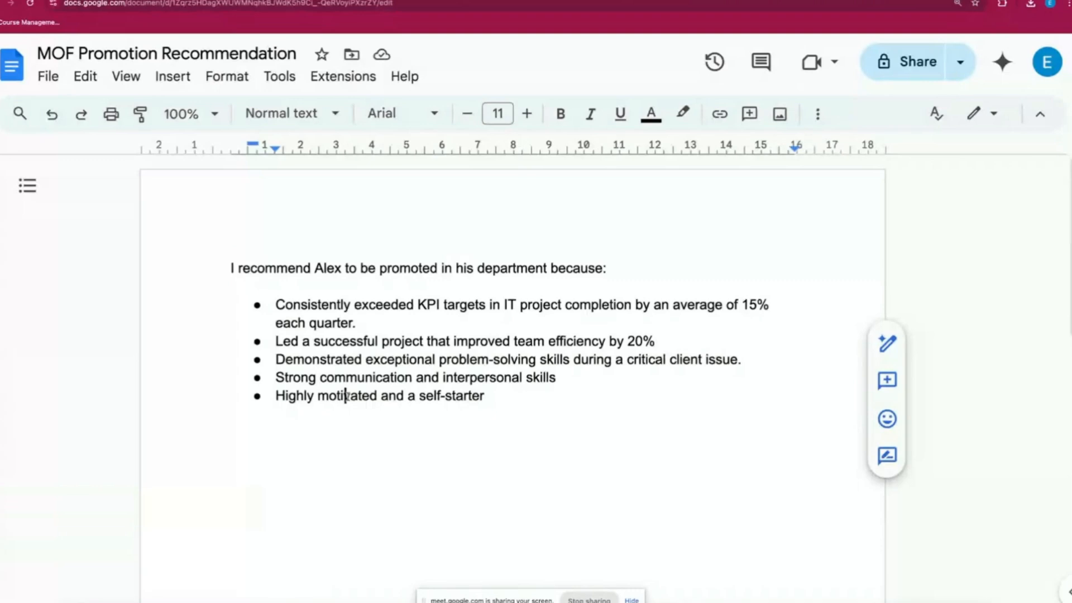
drag(484, 396, 233, 271)
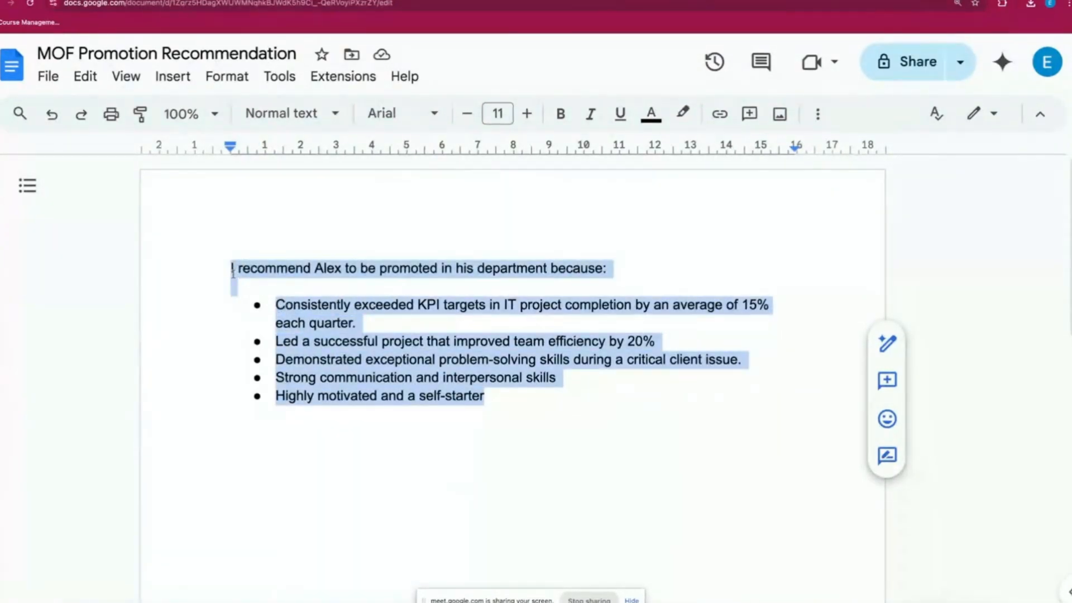
click(469, 347)
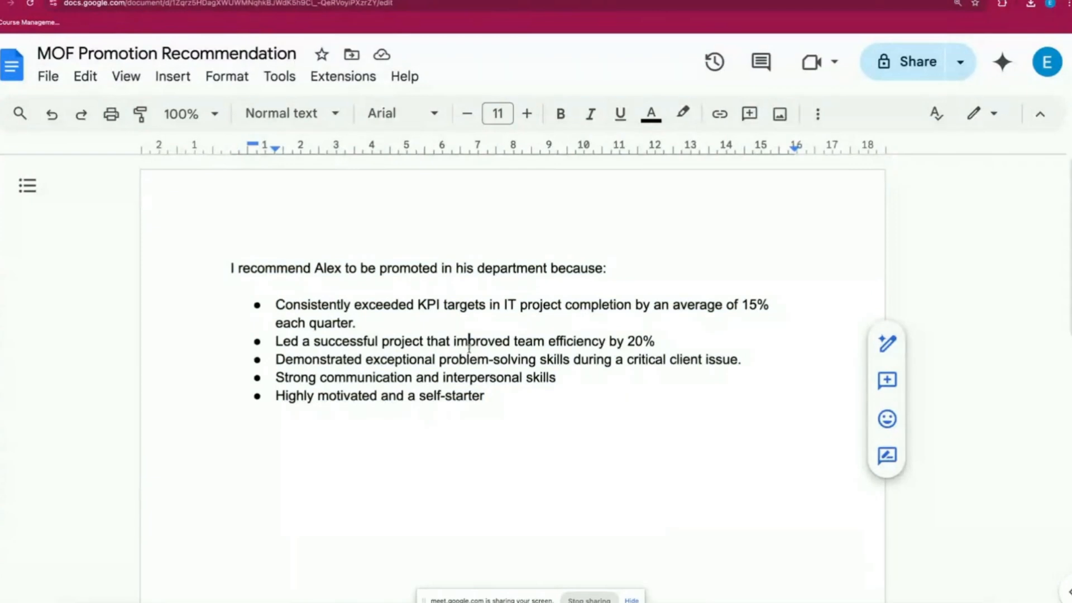
double_click(323, 269)
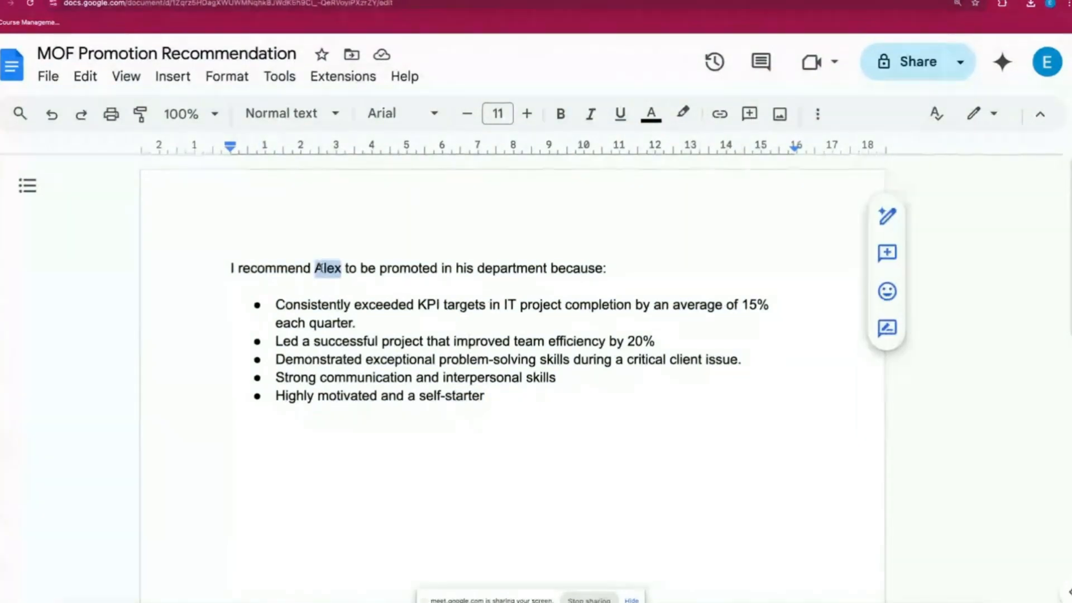
click(439, 267)
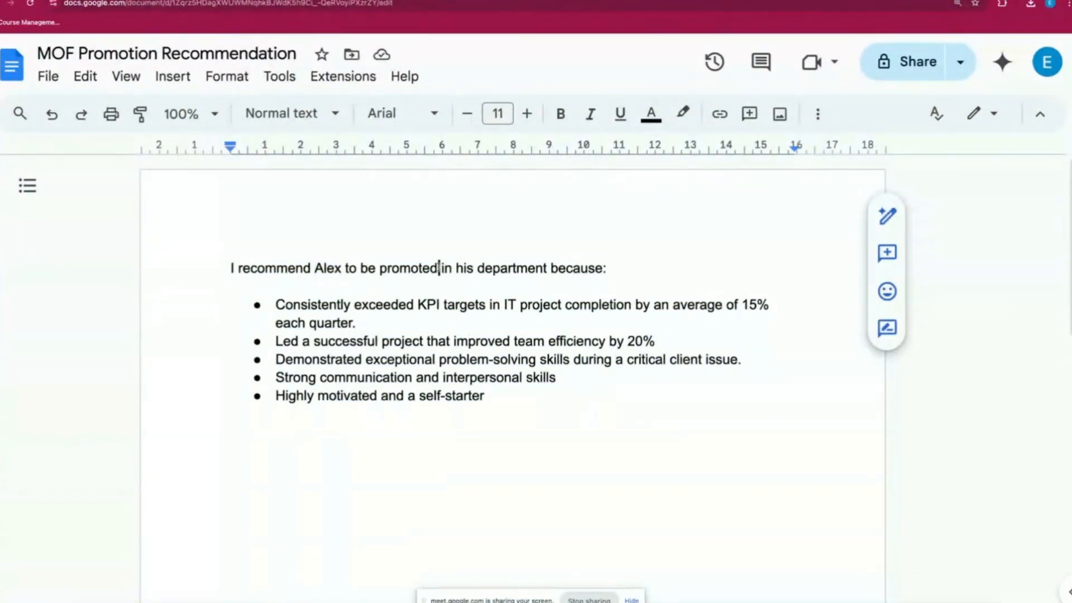
triple_click(463, 268)
click(372, 289)
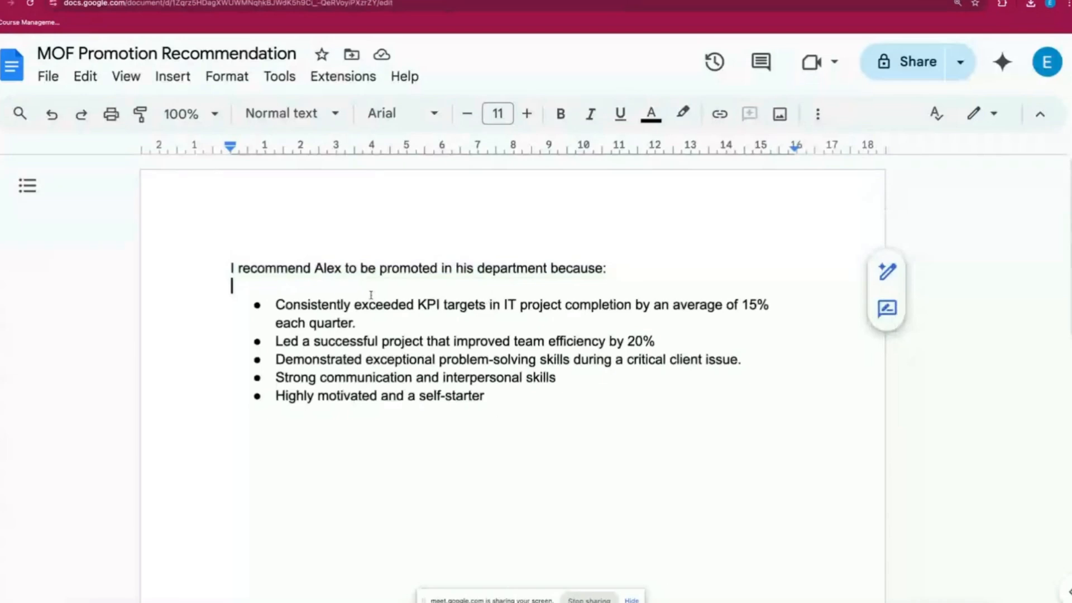
Step: Review the bulleted promotion reasons, highlighting the phrases on KPI targets, improved team efficiency and exceptional problem-solving
drag(277, 304, 545, 426)
click(531, 359)
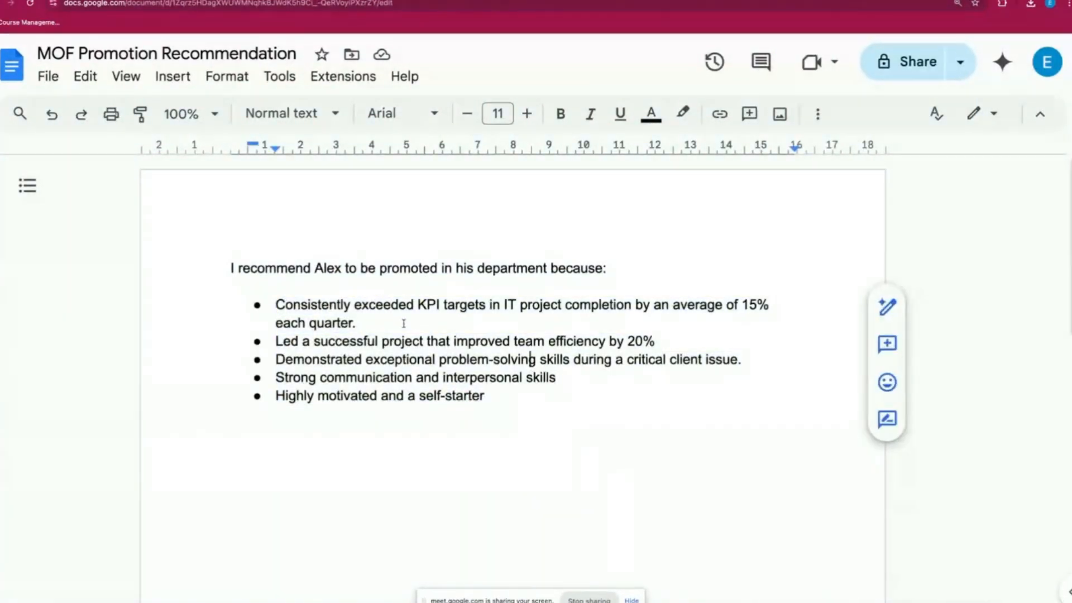
click(385, 306)
drag(387, 307, 529, 315)
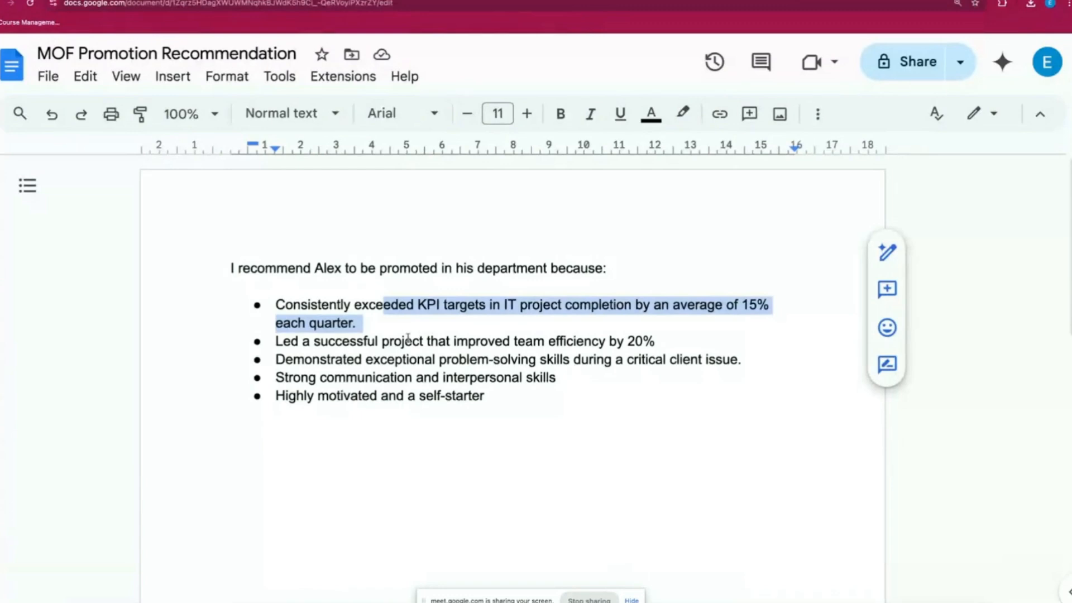
drag(379, 341, 570, 343)
double_click(579, 343)
drag(656, 343, 628, 343)
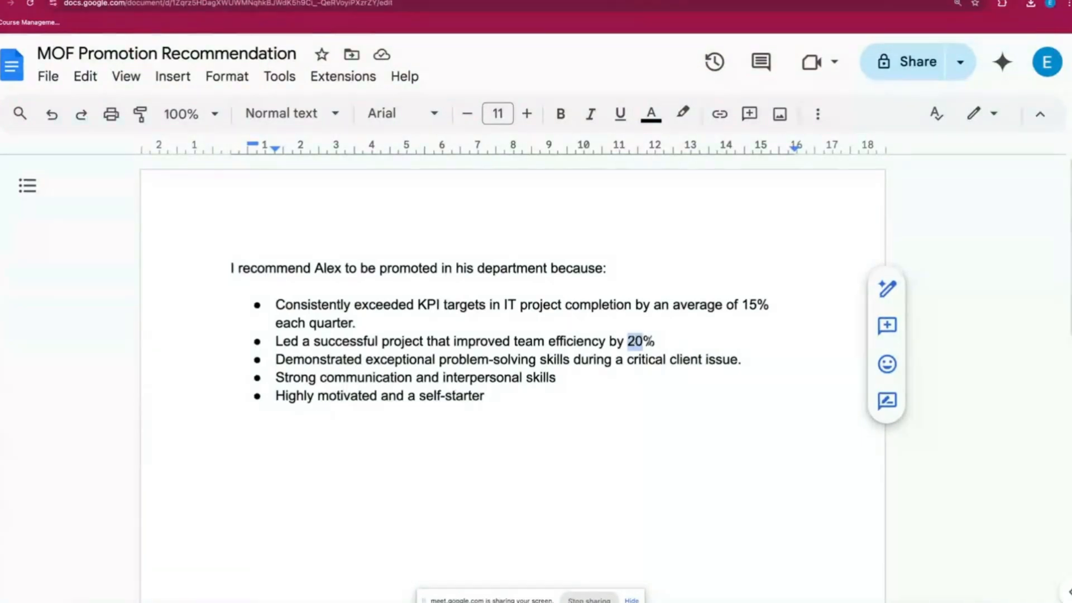
drag(366, 360, 539, 359)
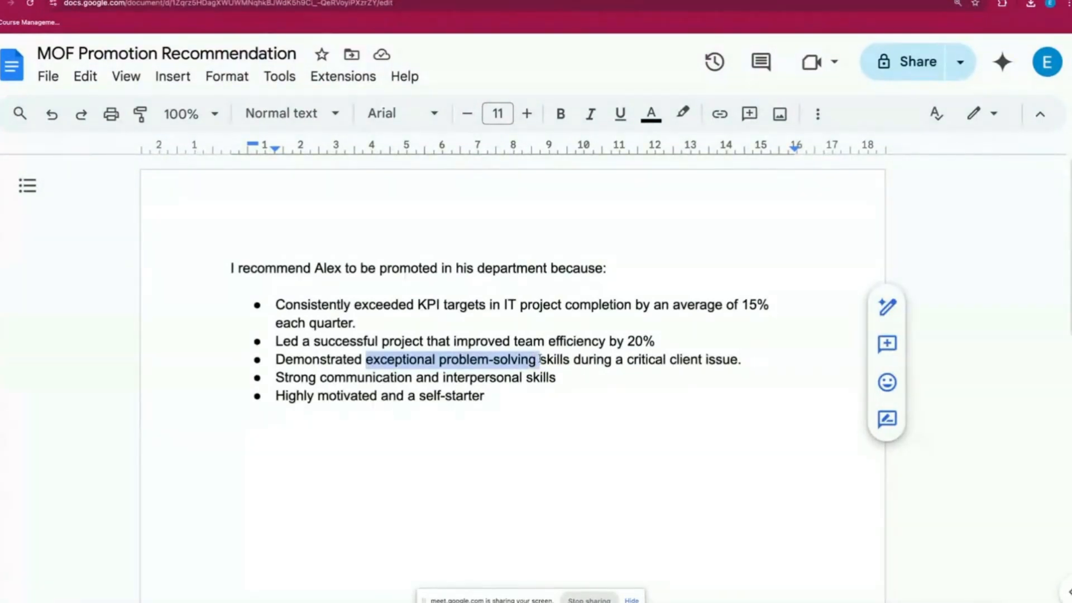
Step: Review the last two bullets on communication skills and self-motivation, highlighting them and the bulleted list as a whole
triple_click(351, 378)
drag(373, 396, 276, 396)
click(487, 396)
drag(487, 396, 300, 311)
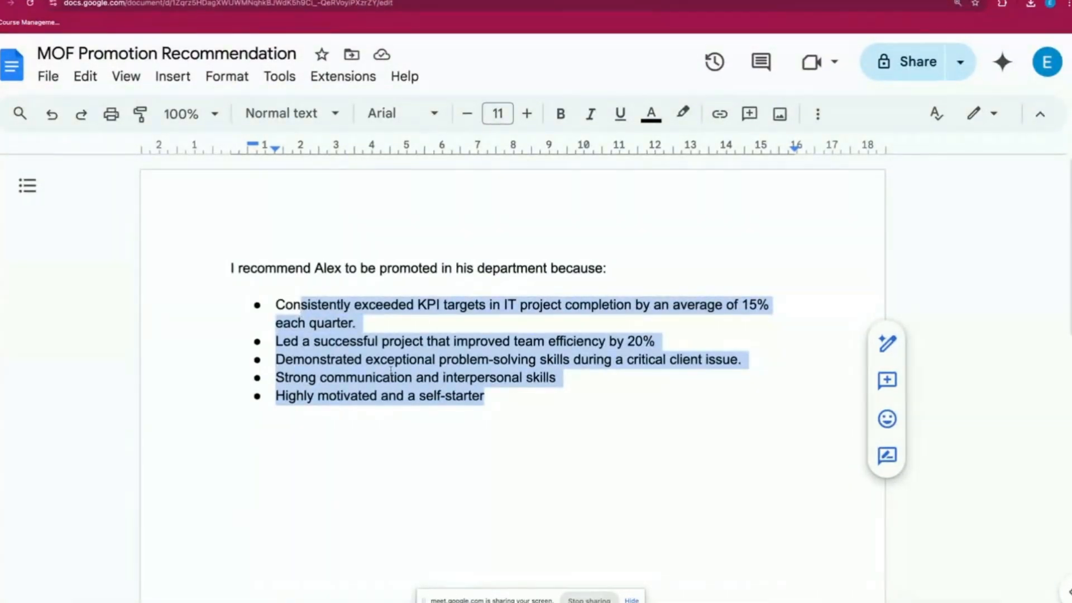
Step: Add blank lines below the last bullet, ending the list, and start Help me write at that spot
click(492, 398)
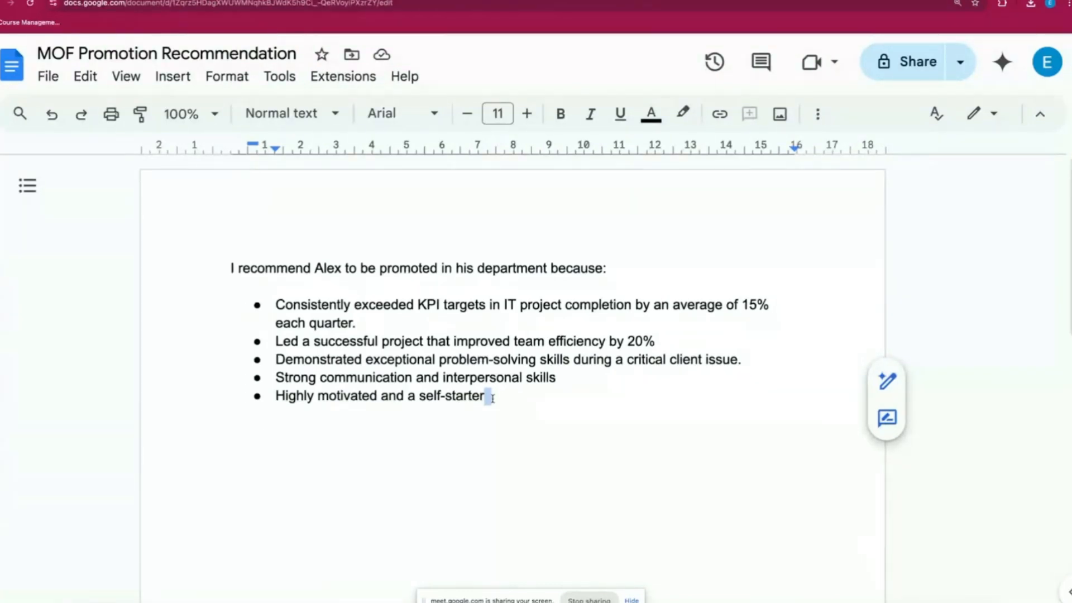
key(Return)
key(Return)
key(Return)
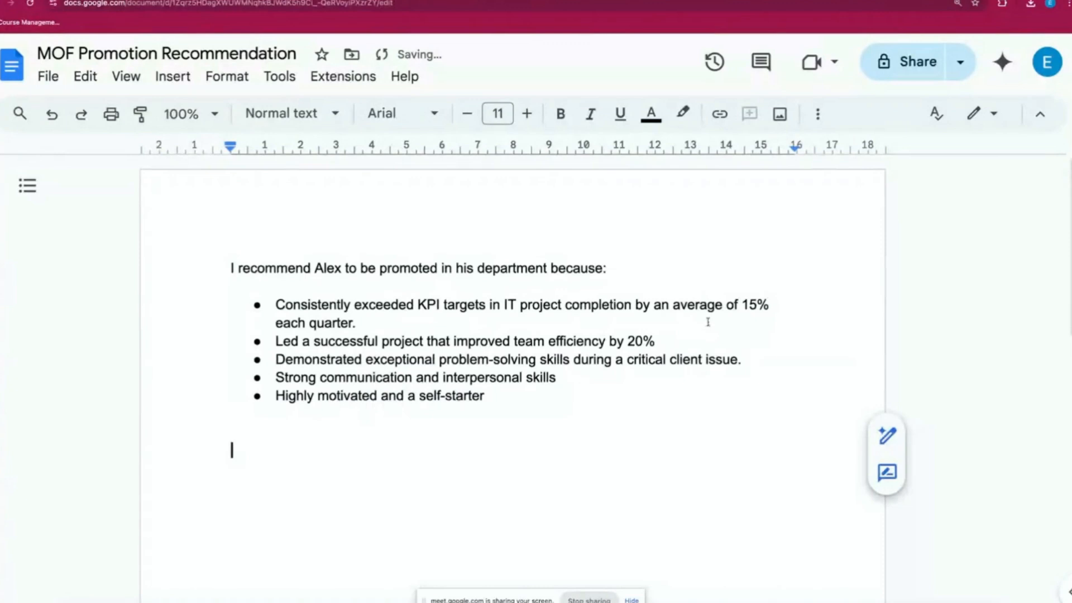
click(895, 436)
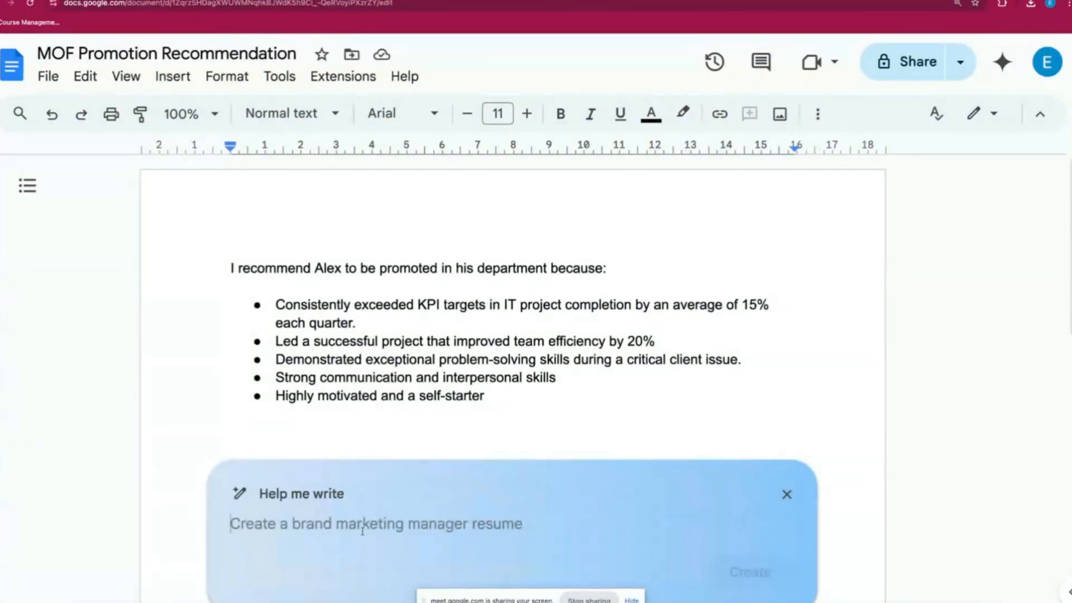
Step: Generate a letter of recommendation for the employee to be promoted in his department, telling Help me write to use the information in the bullet points provided
text(Write a lette)
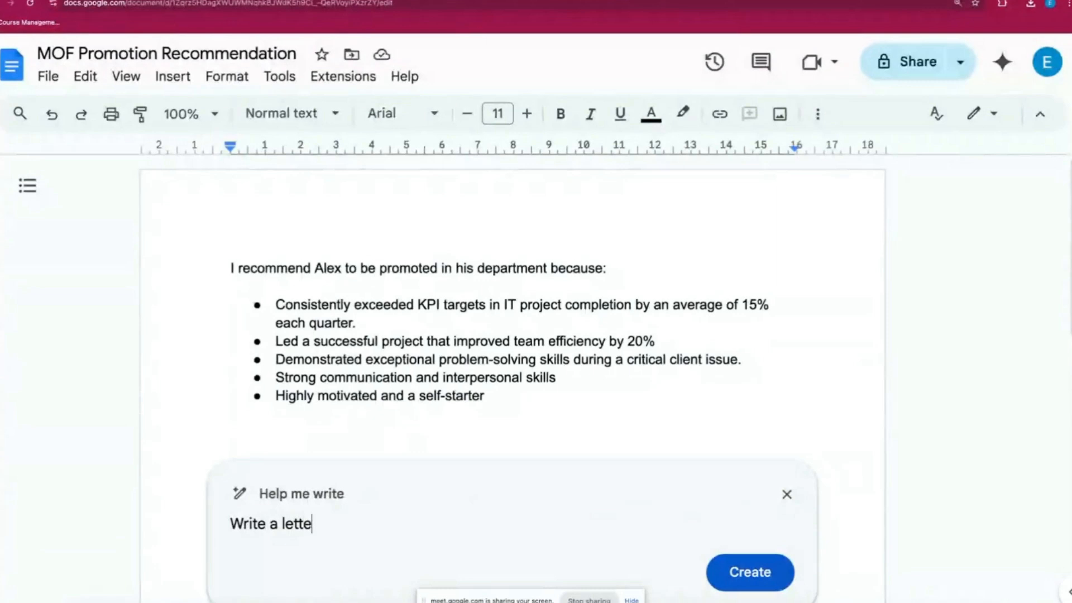
text(r of reco)
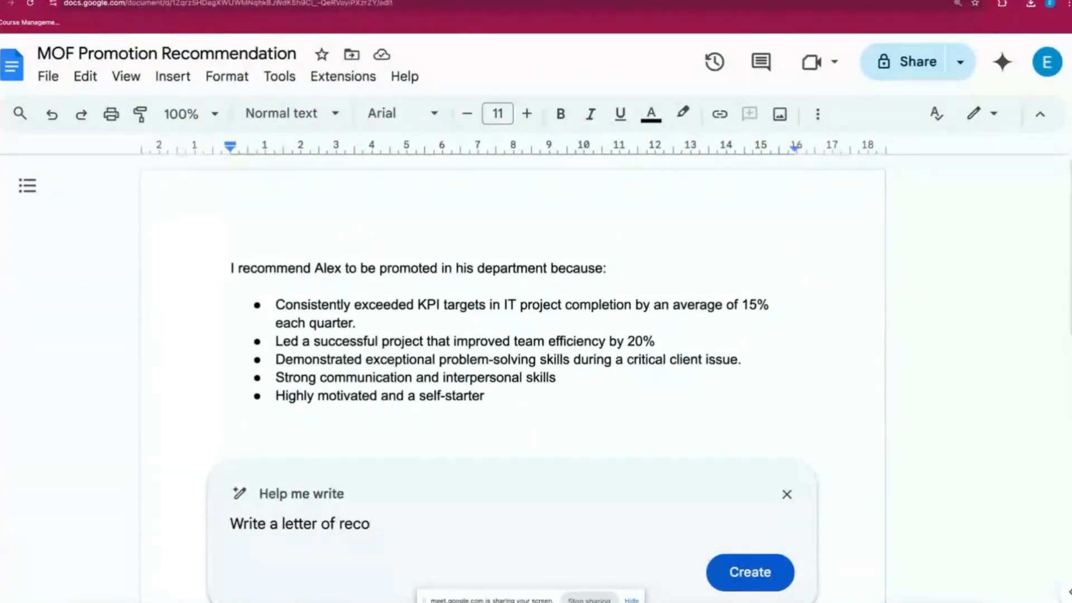
text(mmendations)
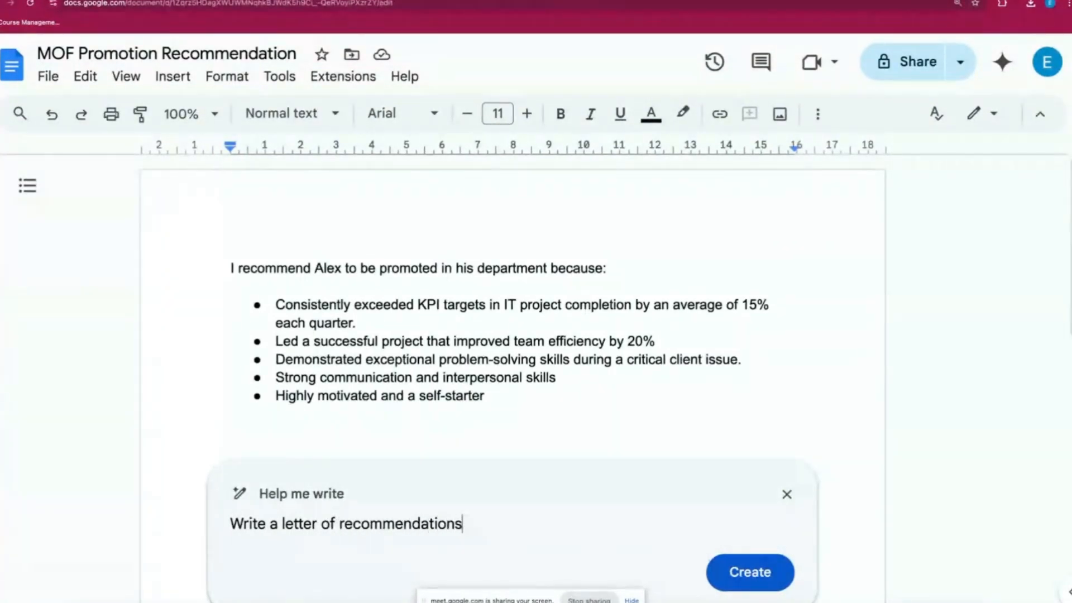
text( for Alex to )
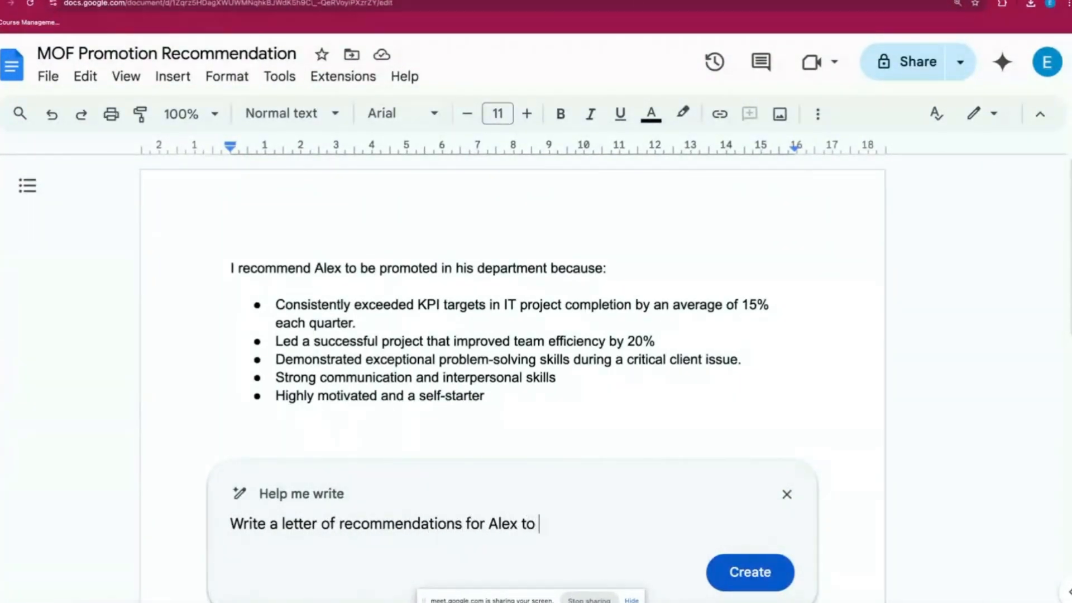
text(be promoted in )
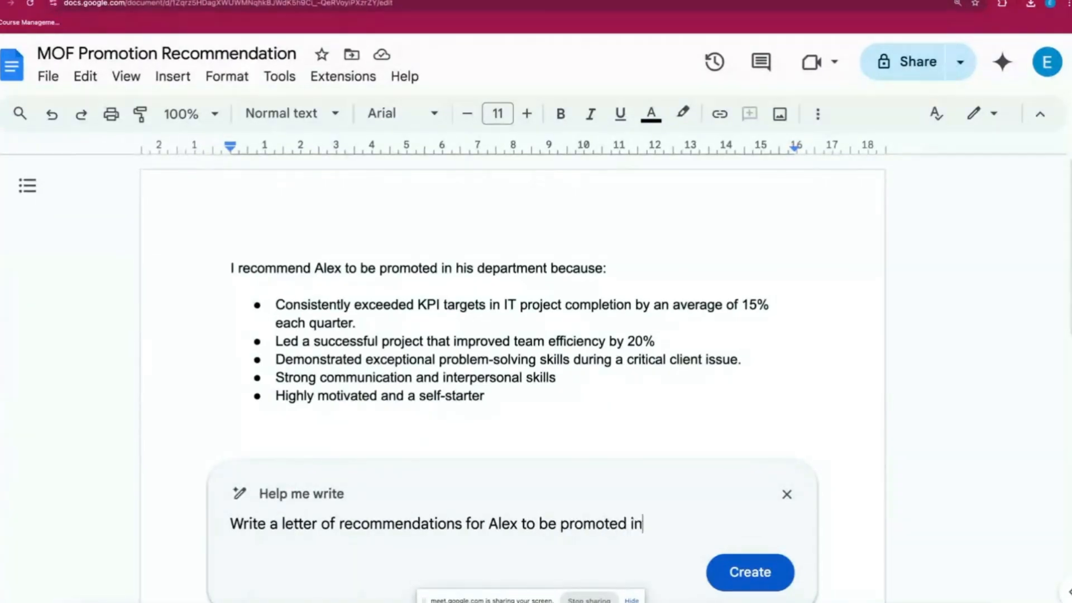
text(his departm)
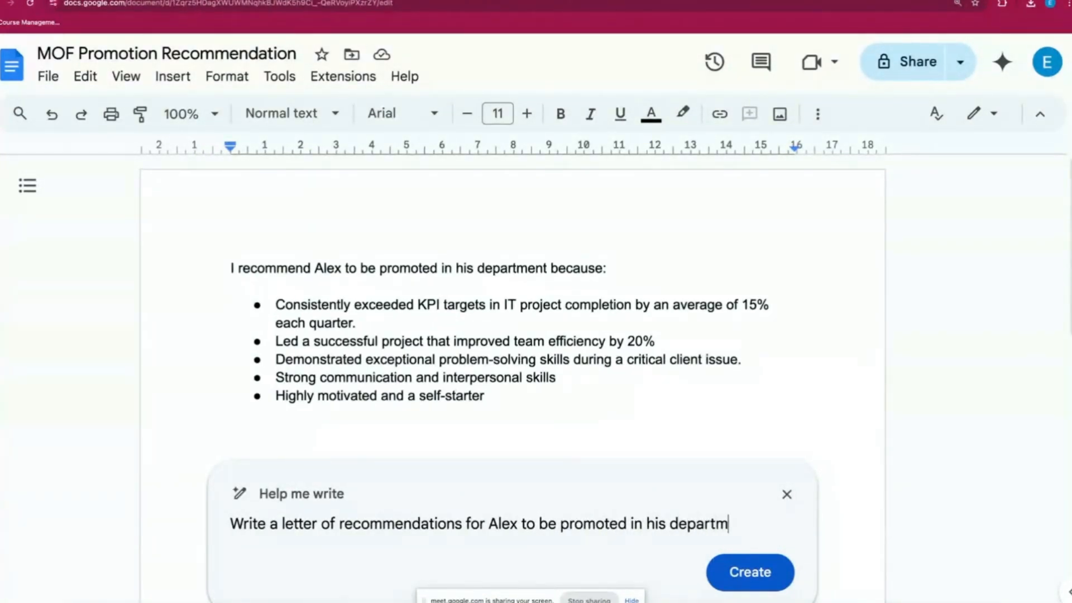
text(ent. Use the )
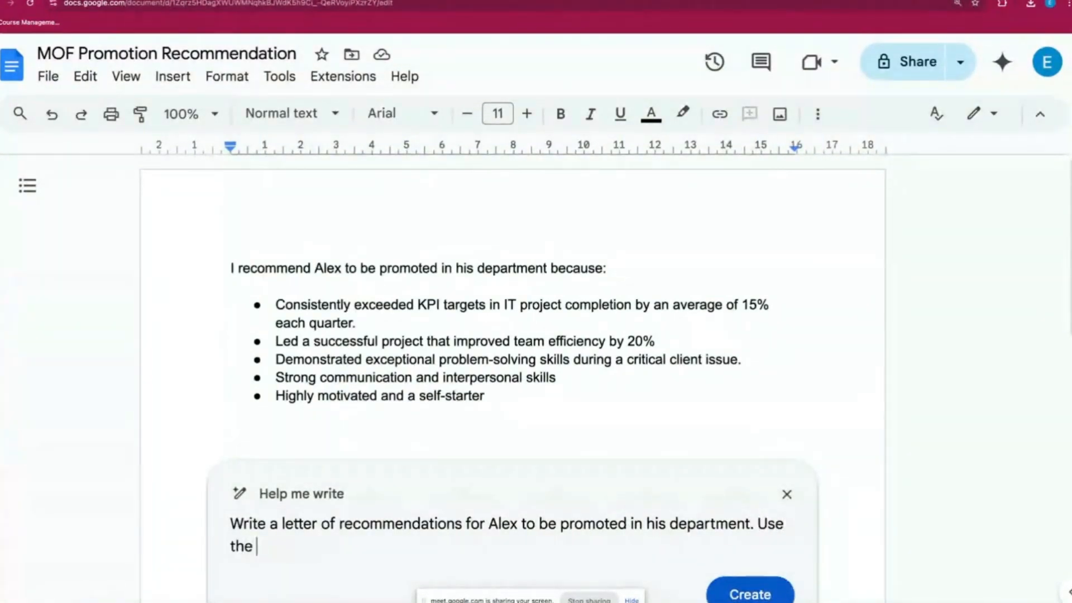
text(information)
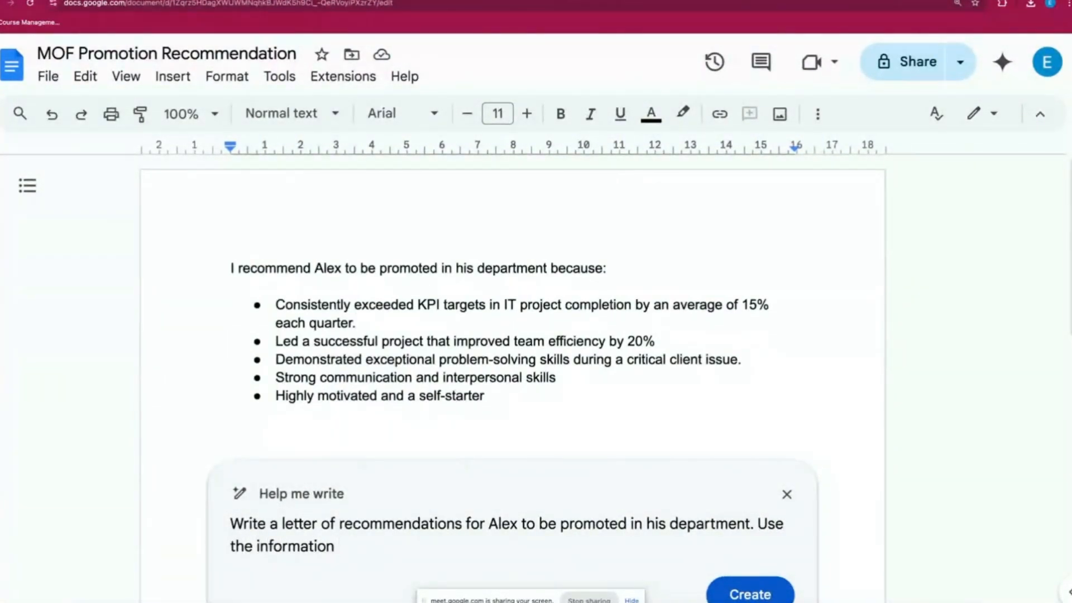
text( in the bullet point)
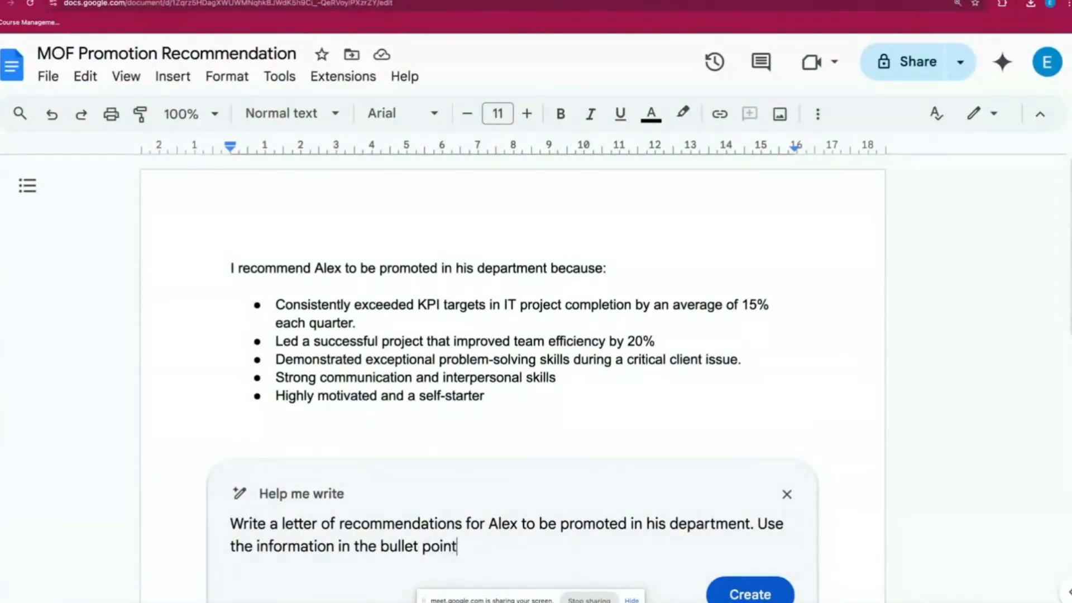
text(s i provided.)
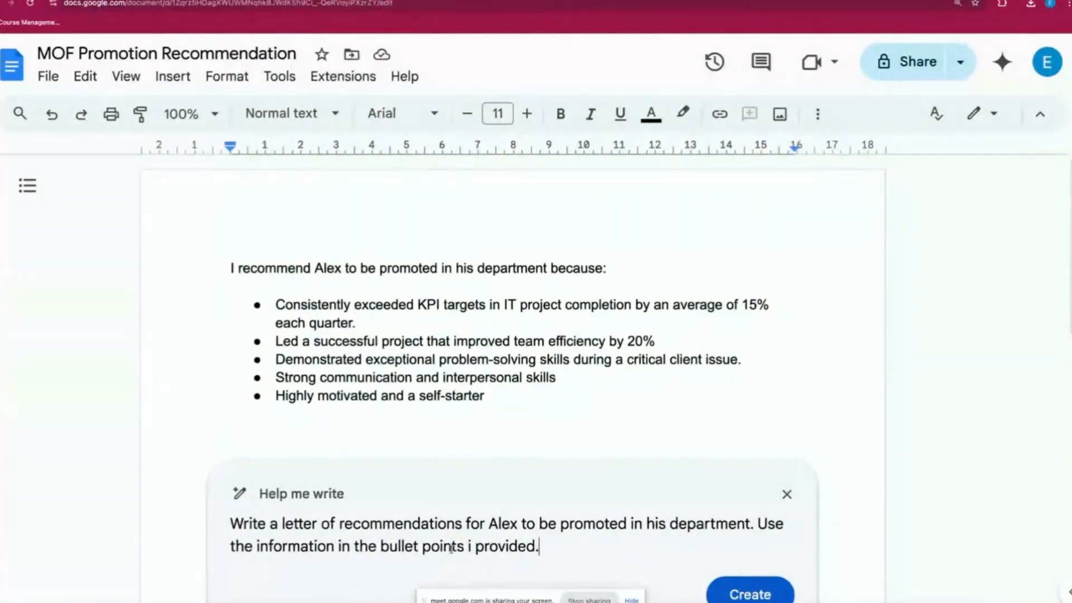
click(759, 597)
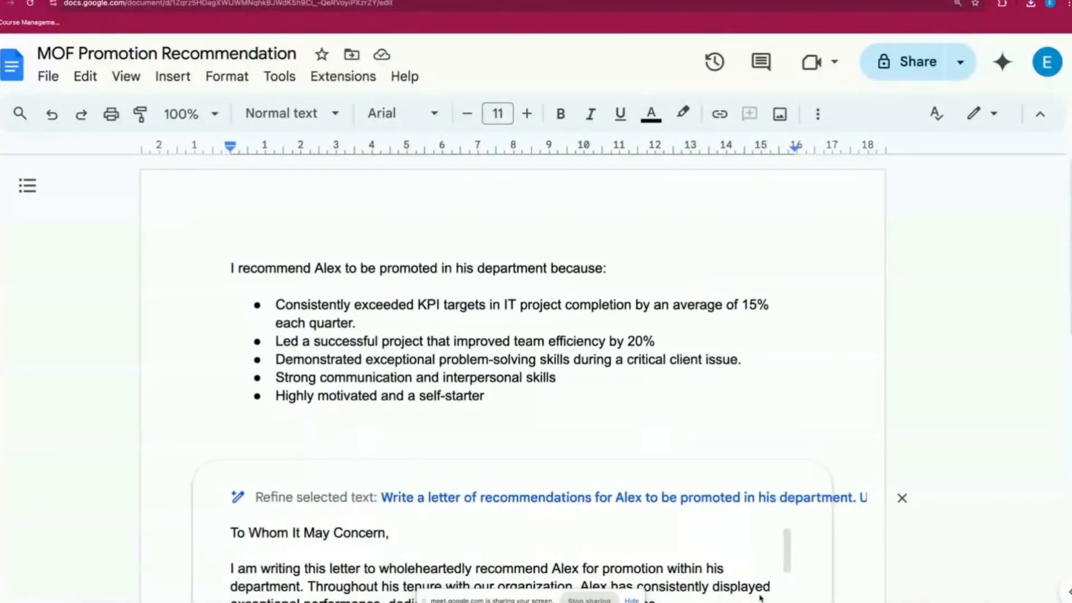
Step: Read through the suggested recommendation letter from the salutation to its closing paragraphs
scroll(759, 598, down, 4)
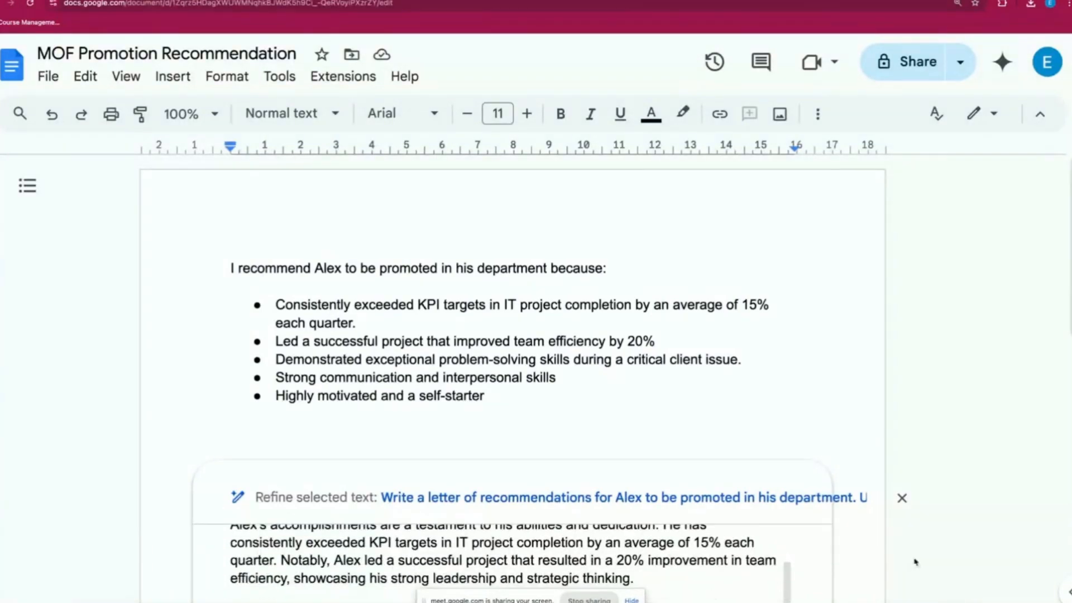
scroll(916, 561, down, 2)
scroll(916, 561, down, 4)
scroll(600, 304, up, 5)
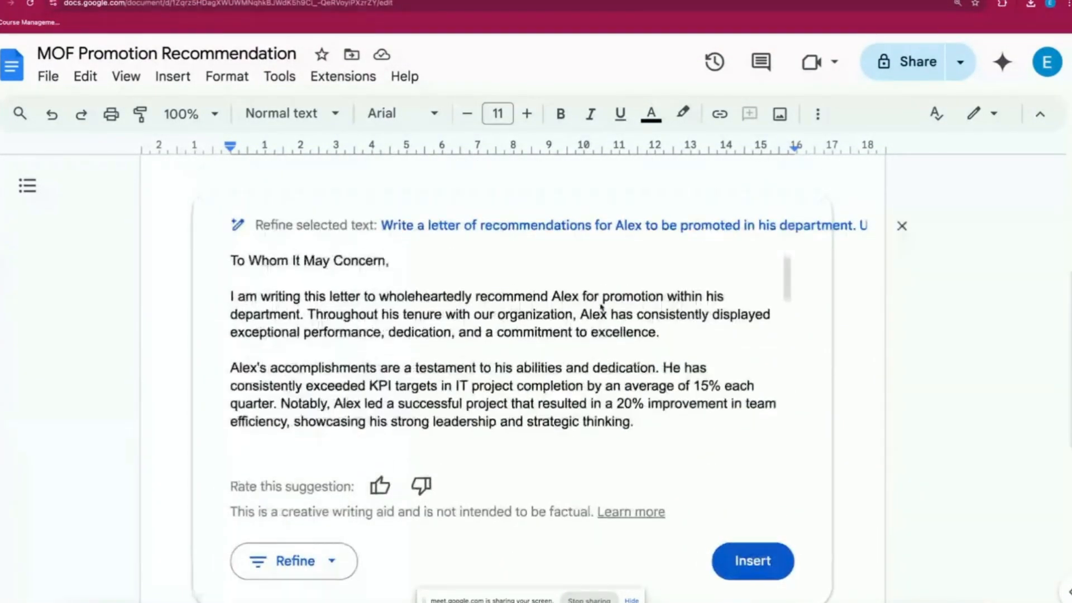
scroll(627, 443, down, 5)
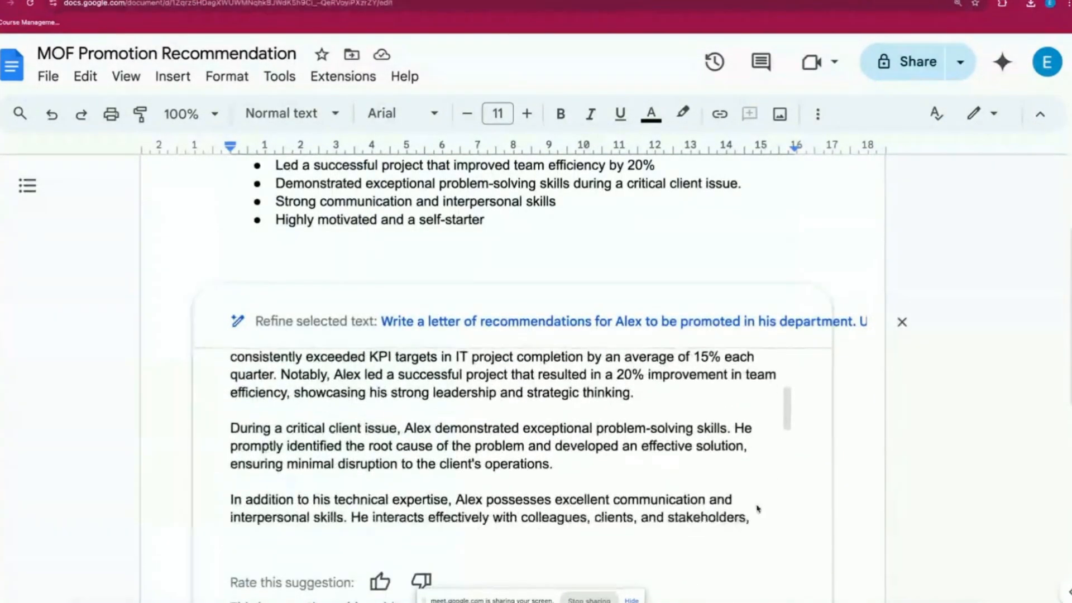
scroll(804, 525, down, 3)
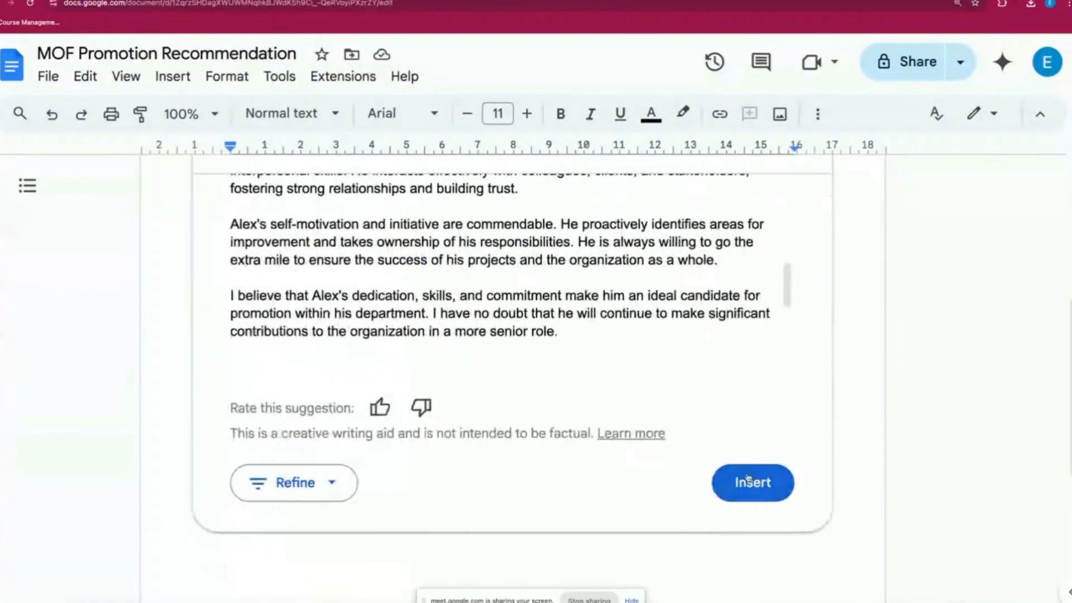
Step: Look over the Refine options without applying any, and insert the suggested letter into the document
click(351, 493)
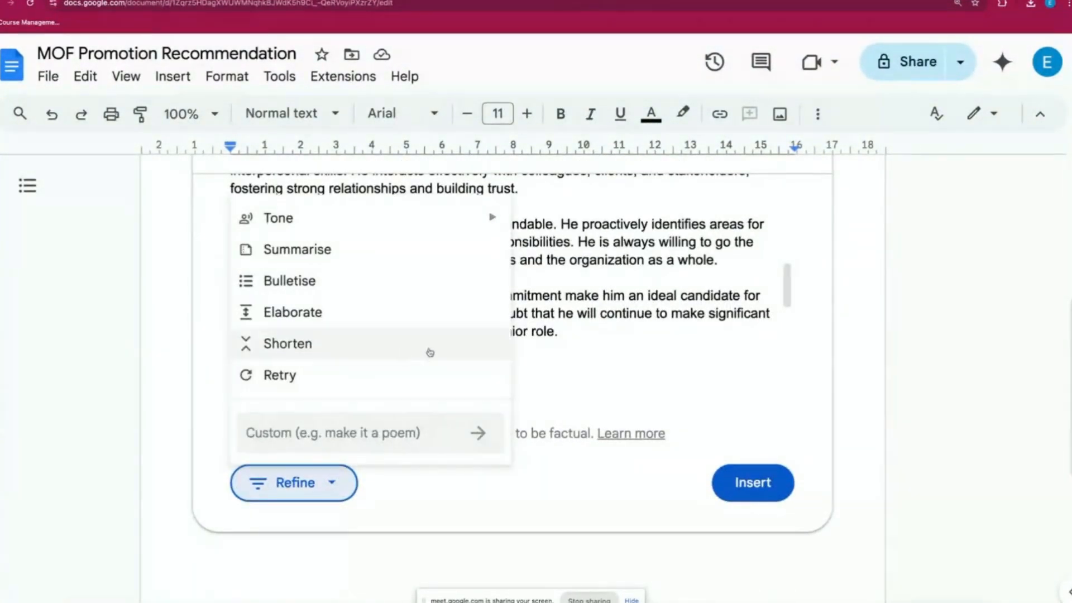
click(657, 384)
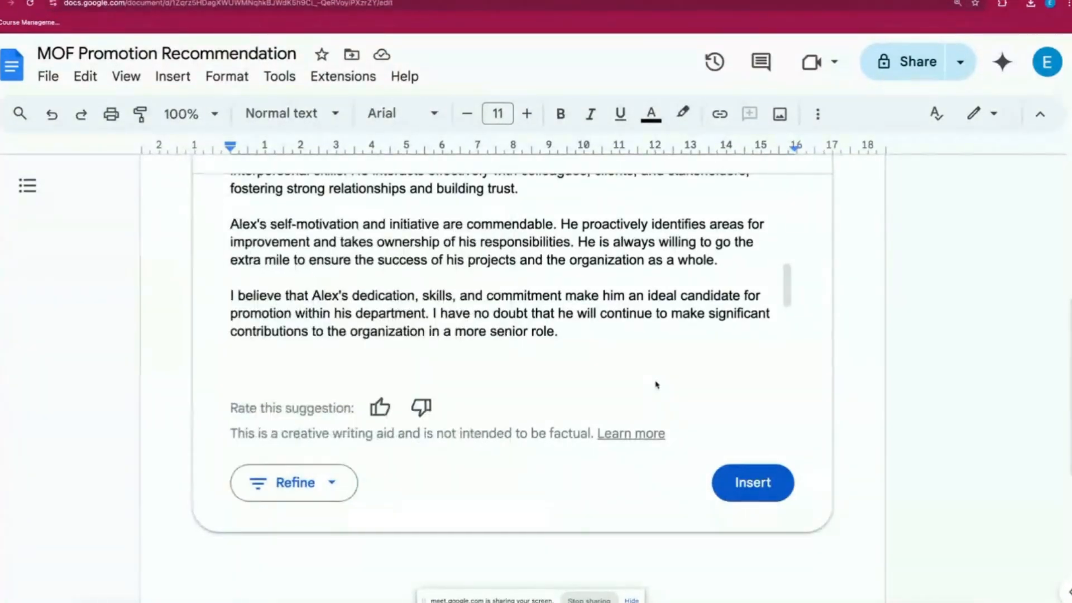
click(752, 482)
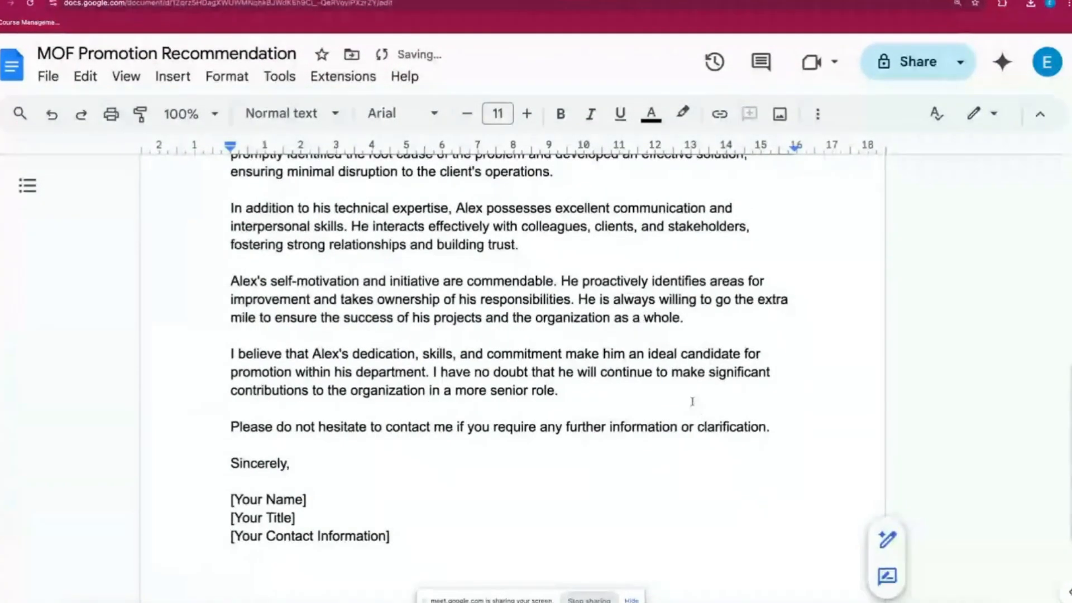
Step: Review the start of the inserted letter, highlighting the "To Whom It May Concern" salutation and the introductory paragraph
scroll(692, 401, up, 6)
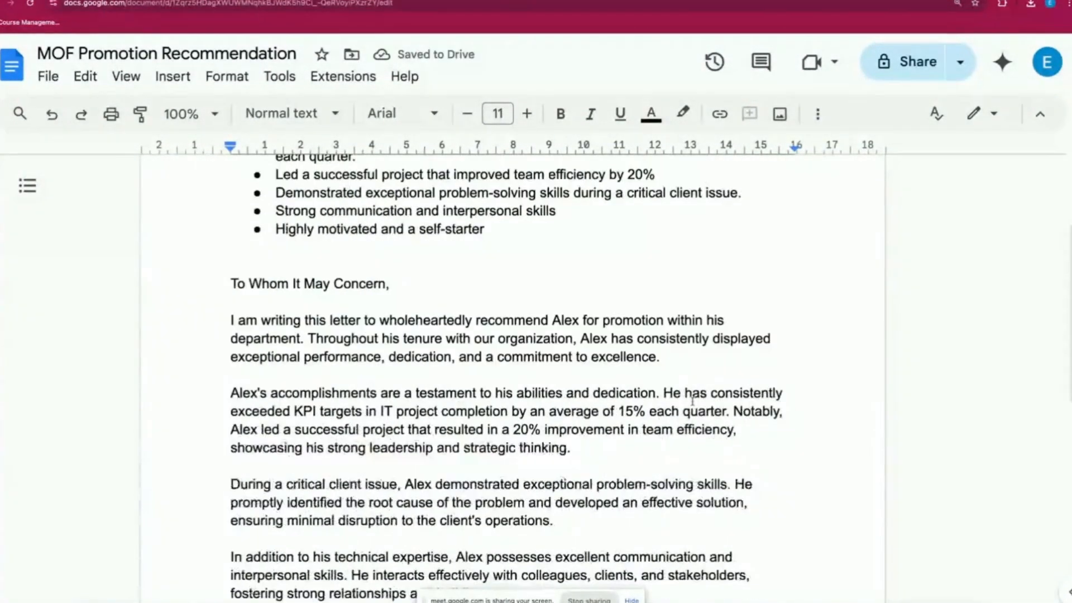
scroll(692, 402, up, 1)
drag(219, 353, 445, 434)
click(444, 434)
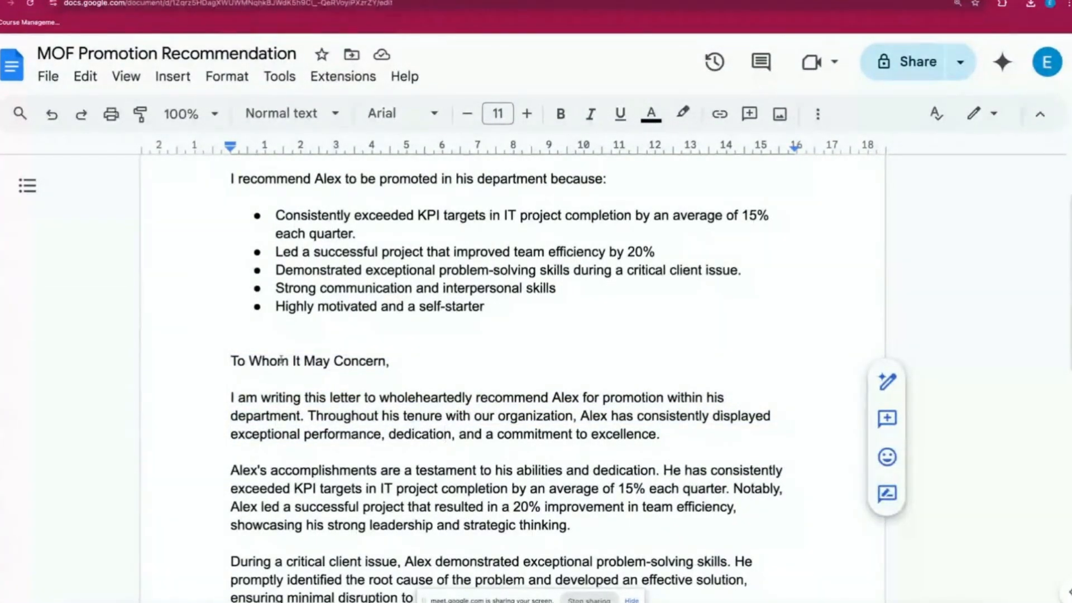
drag(232, 354, 396, 360)
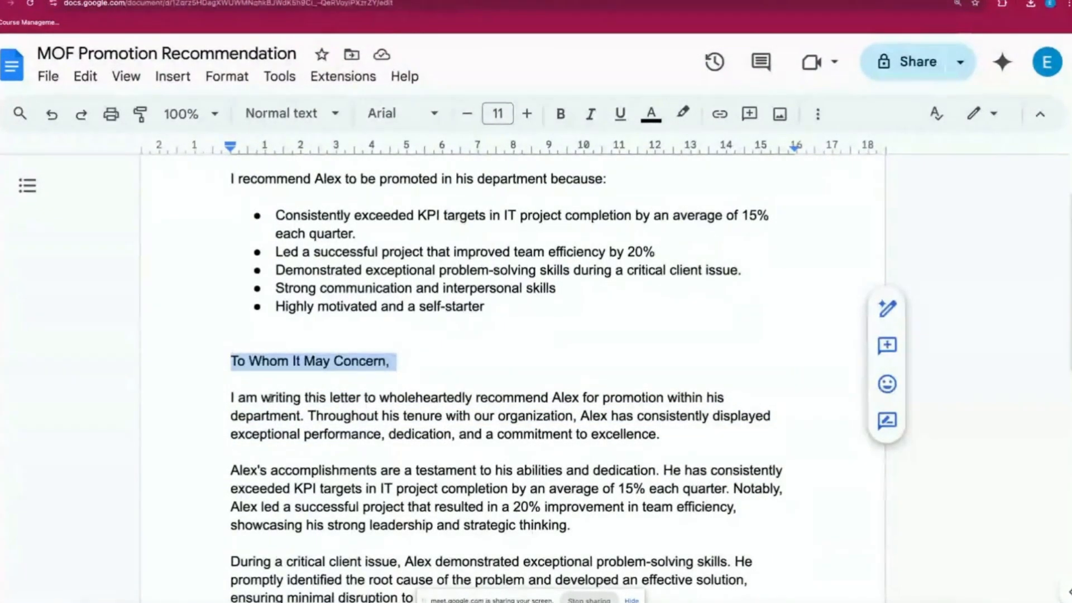
drag(230, 398, 482, 434)
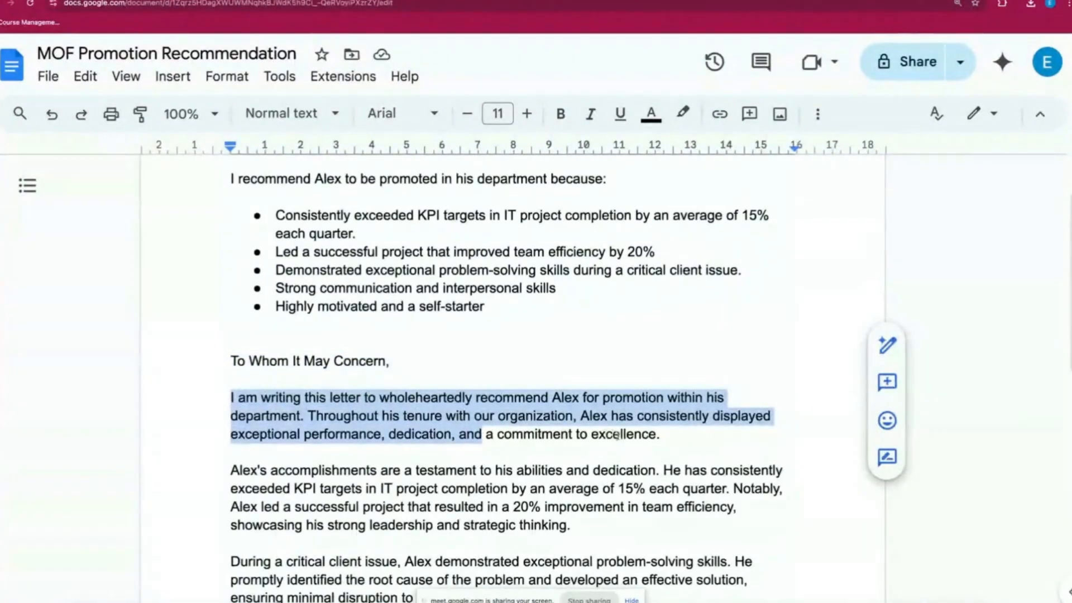
Step: Compare the letter's accomplishments paragraph with the original bulleted reasons, highlighting both passages
scroll(627, 461, down, 2)
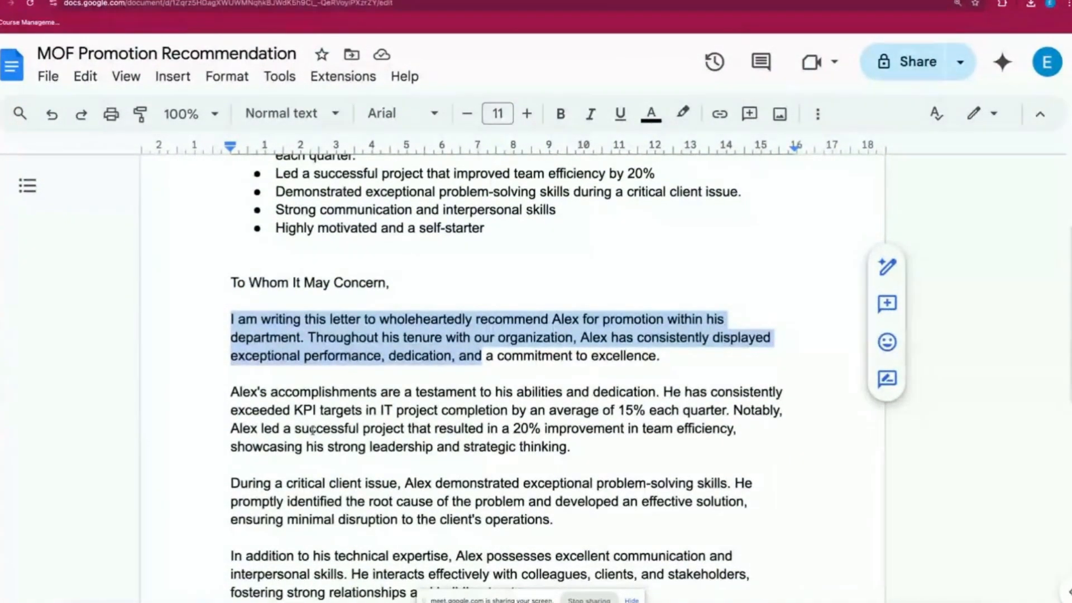
drag(220, 392, 487, 437)
scroll(532, 448, up, 2)
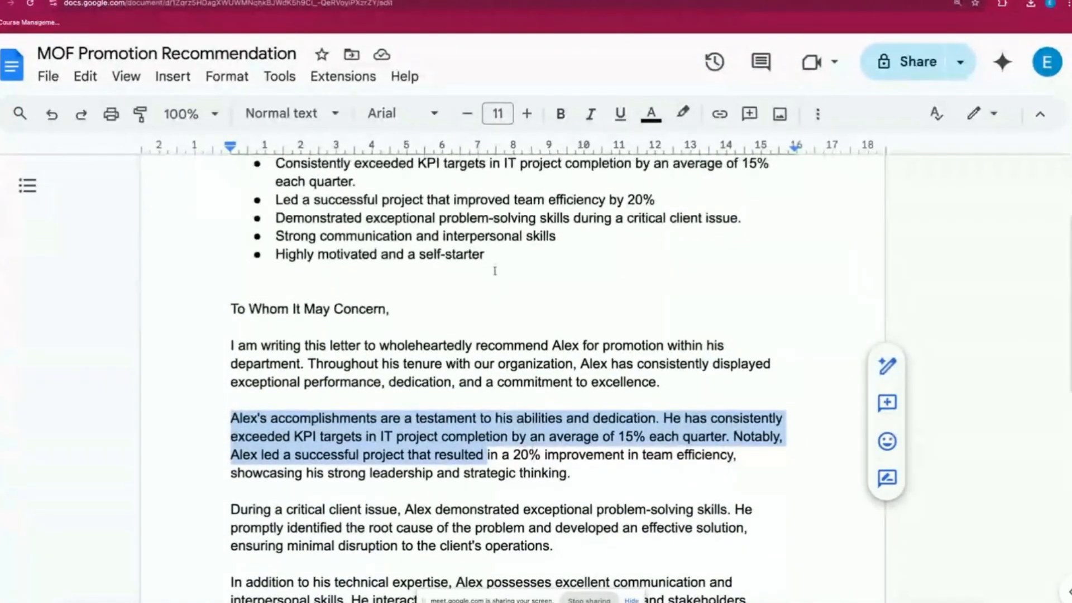
drag(365, 232, 275, 196)
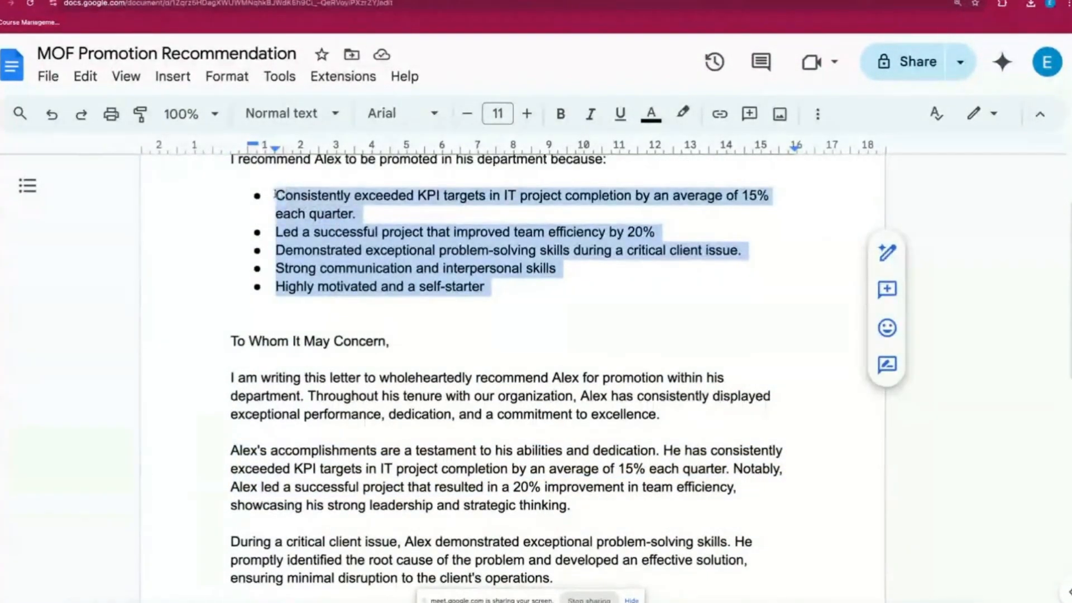
scroll(341, 298, down, 1)
scroll(342, 298, down, 2)
drag(270, 349, 450, 398)
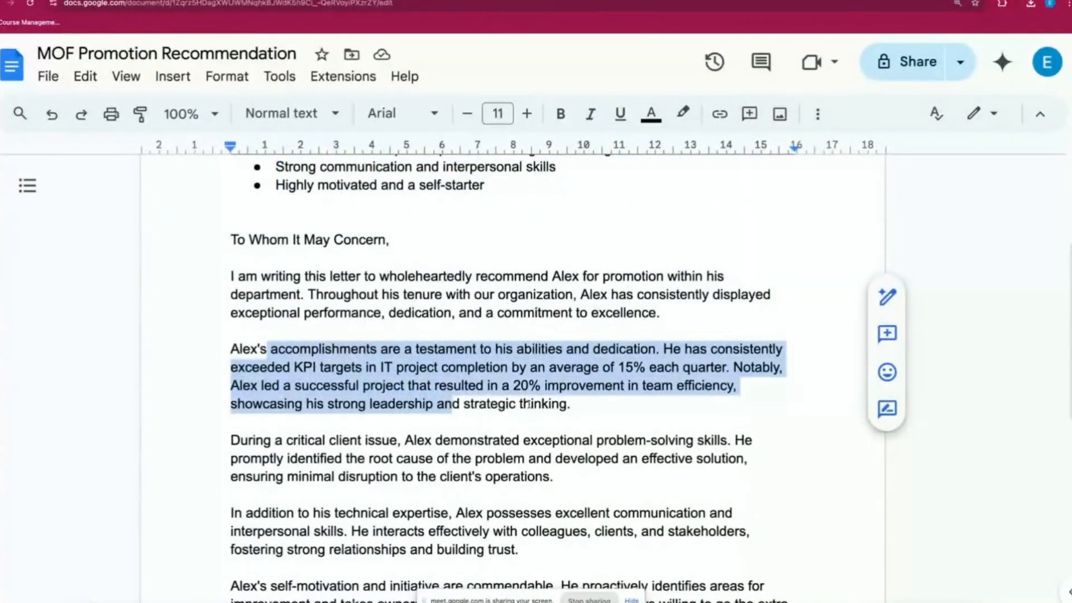
triple_click(552, 404)
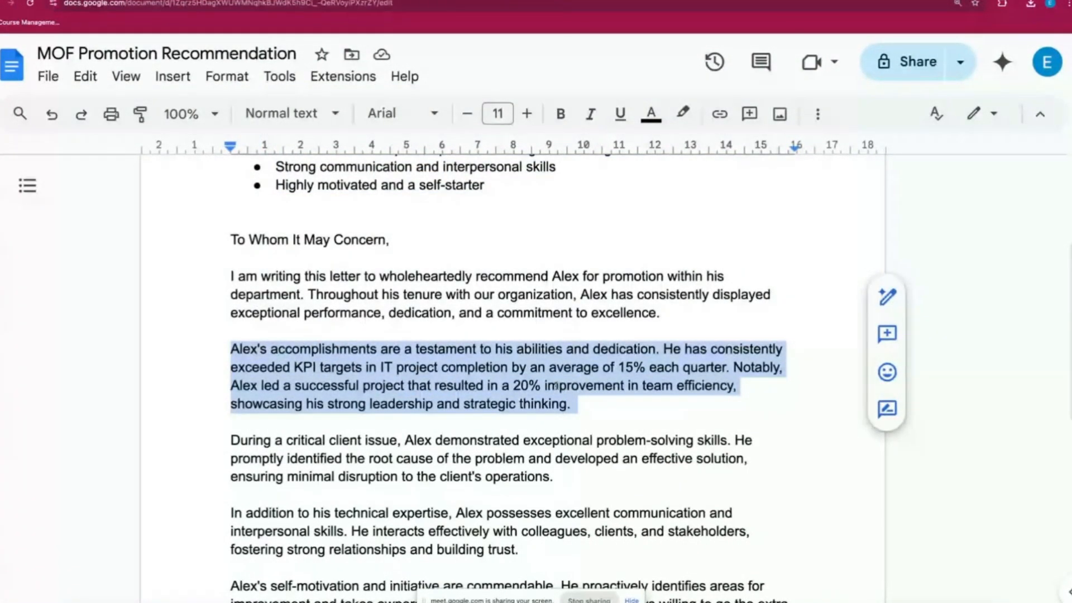
Step: Review the letter's remaining paragraphs down to the sign-off, highlighting the word "exceptional", and return to the bulleted list
scroll(528, 462, down, 3)
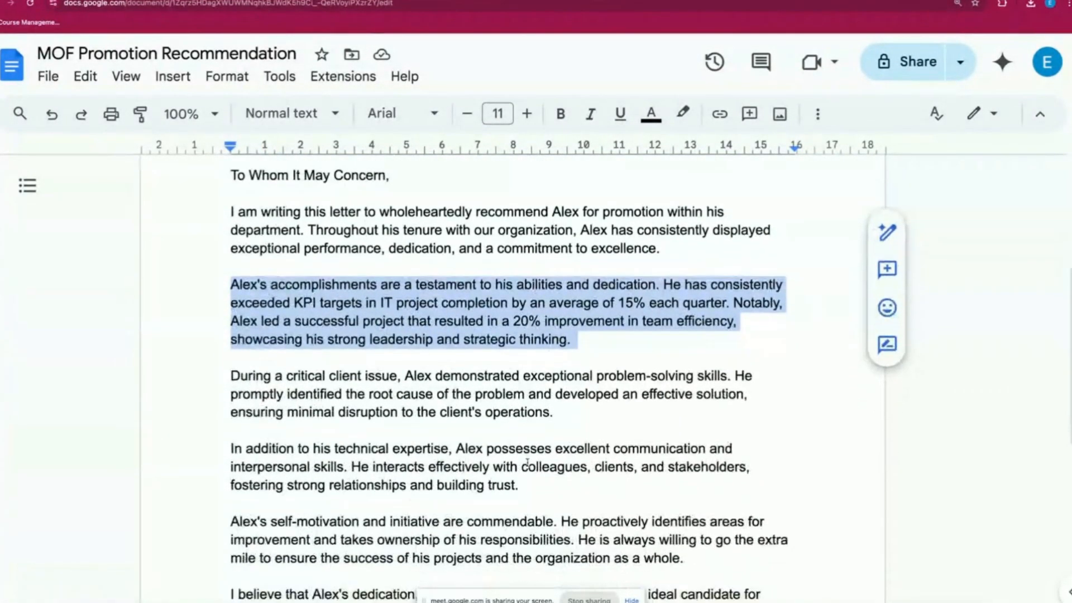
double_click(575, 347)
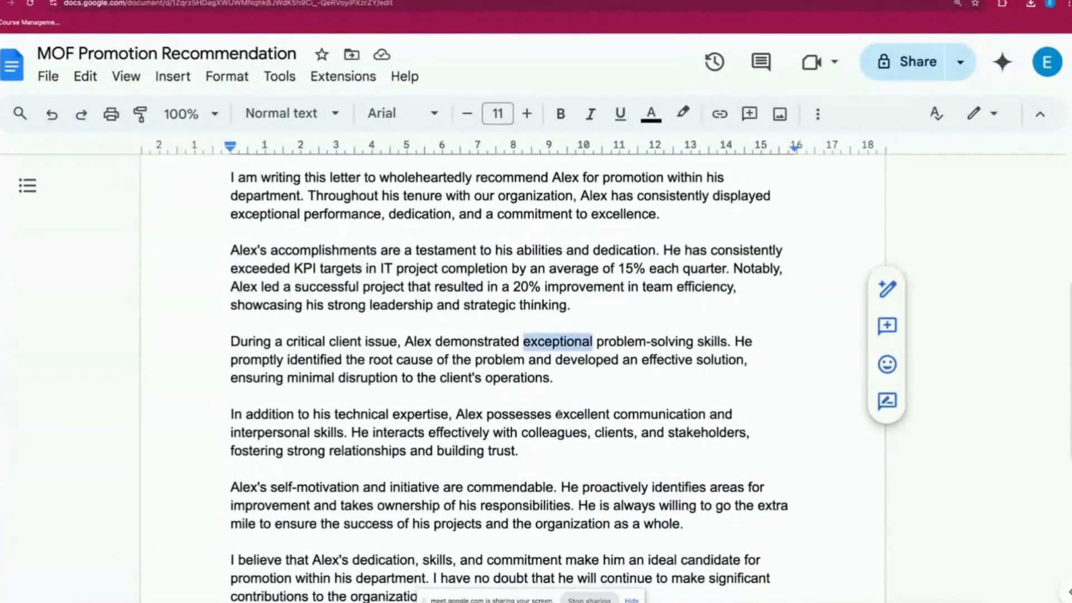
scroll(545, 441, down, 3)
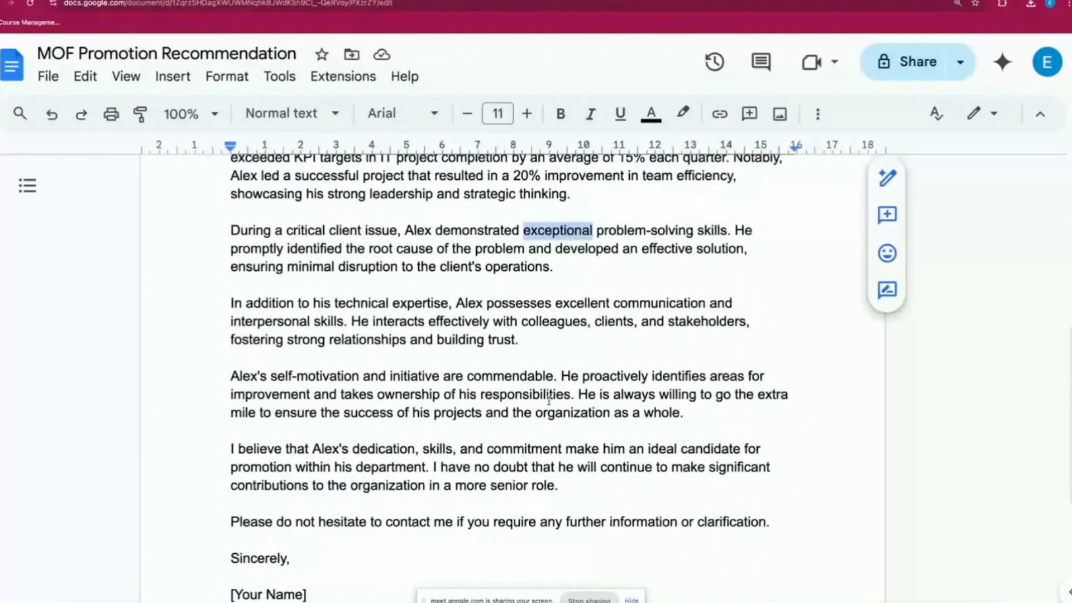
scroll(526, 459, down, 2)
scroll(526, 459, up, 10)
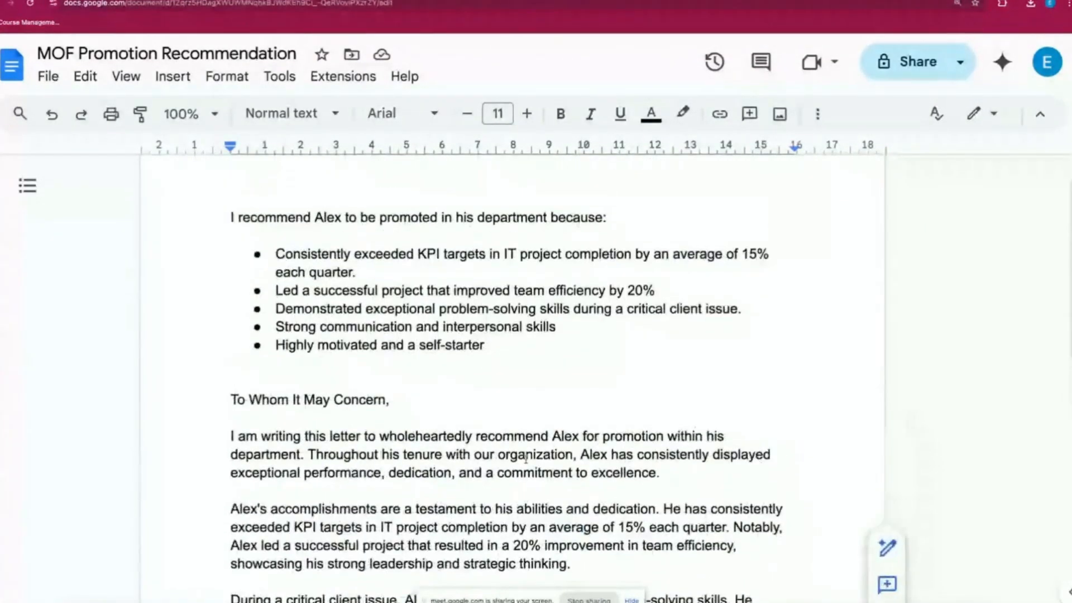
Step: Highlight the bulleted promotion reasons and look over the generated letter below them
drag(506, 412, 496, 398)
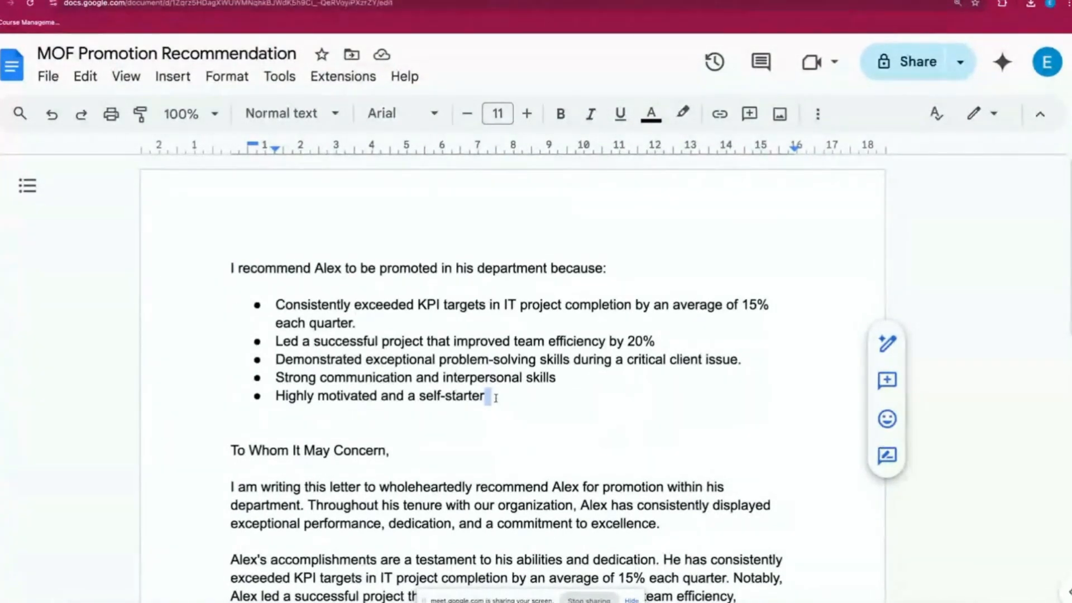
drag(495, 397, 282, 304)
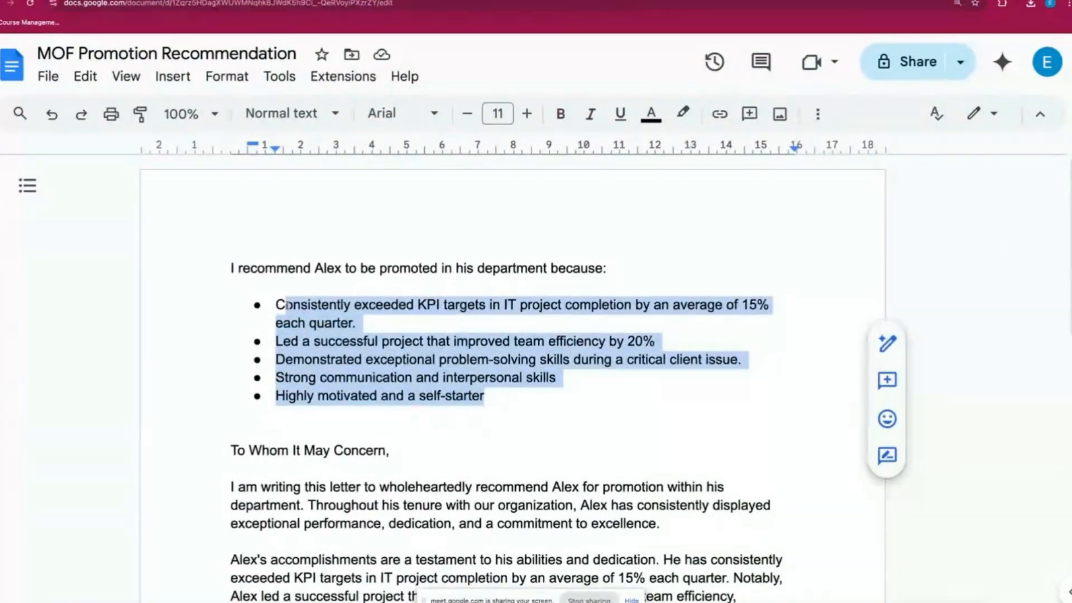
click(277, 304)
scroll(290, 374, down, 1)
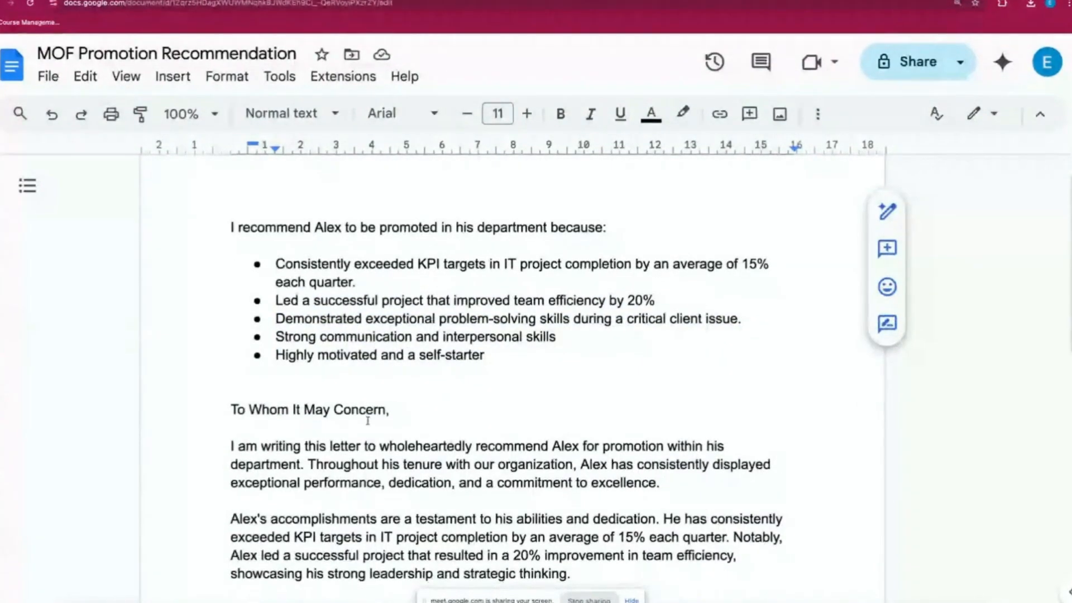
scroll(368, 420, down, 5)
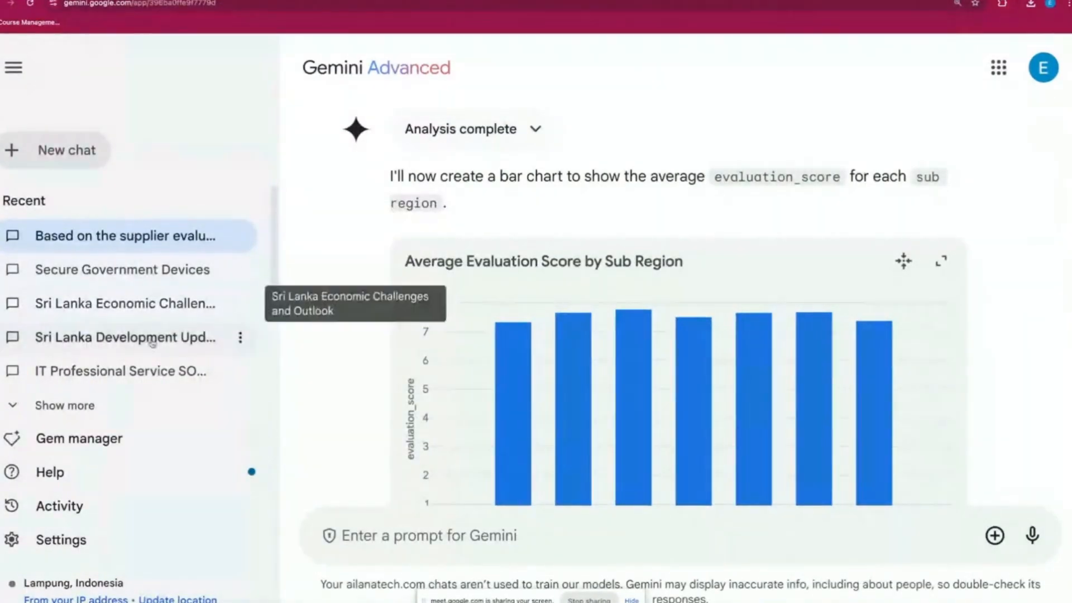
Step: Switch to Gemini, expand the recent chats, and review the IT professional service SOW template chat, highlighting "SOW" in its prompt
scroll(168, 357, down, 1)
click(138, 375)
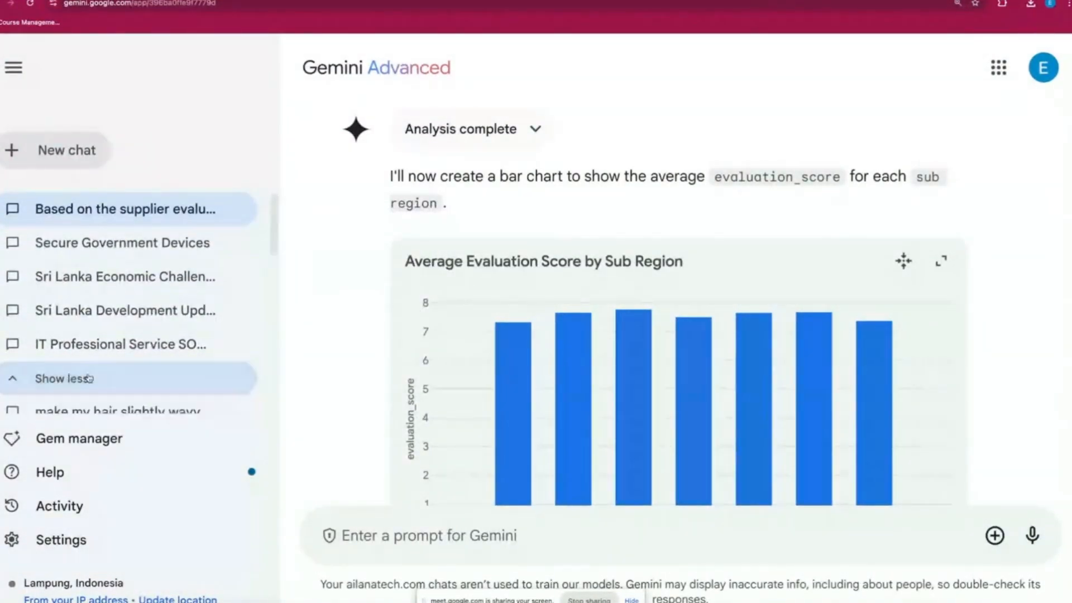
click(150, 348)
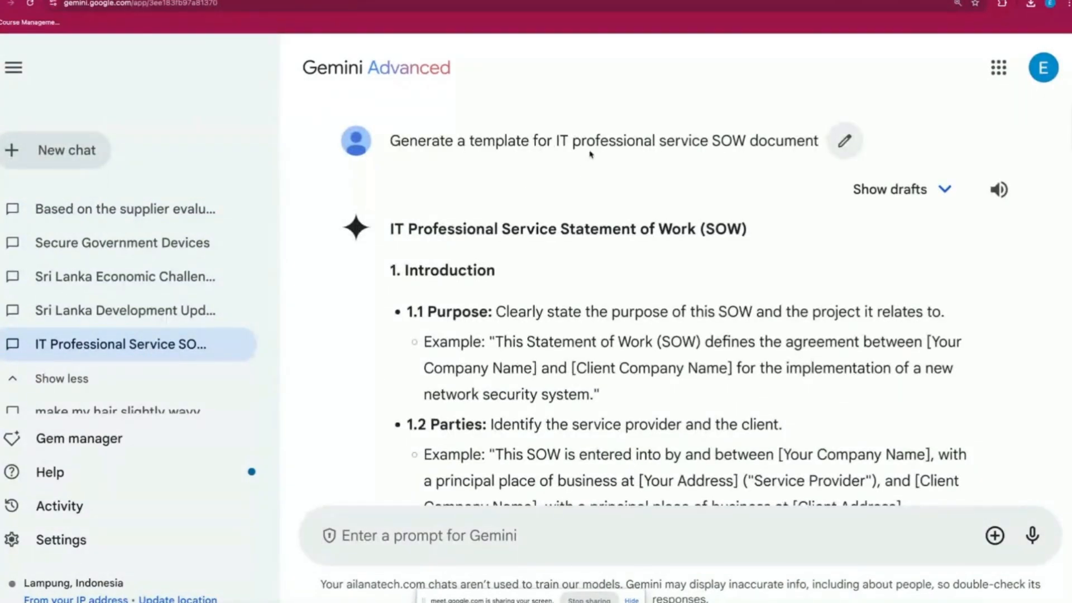
double_click(732, 139)
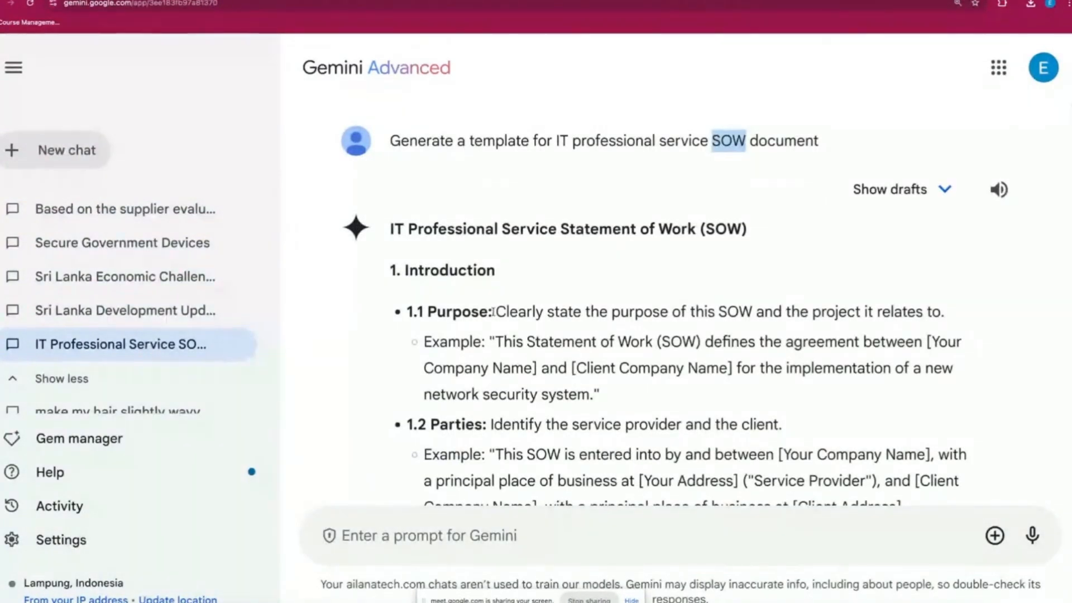
scroll(424, 255, down, 9)
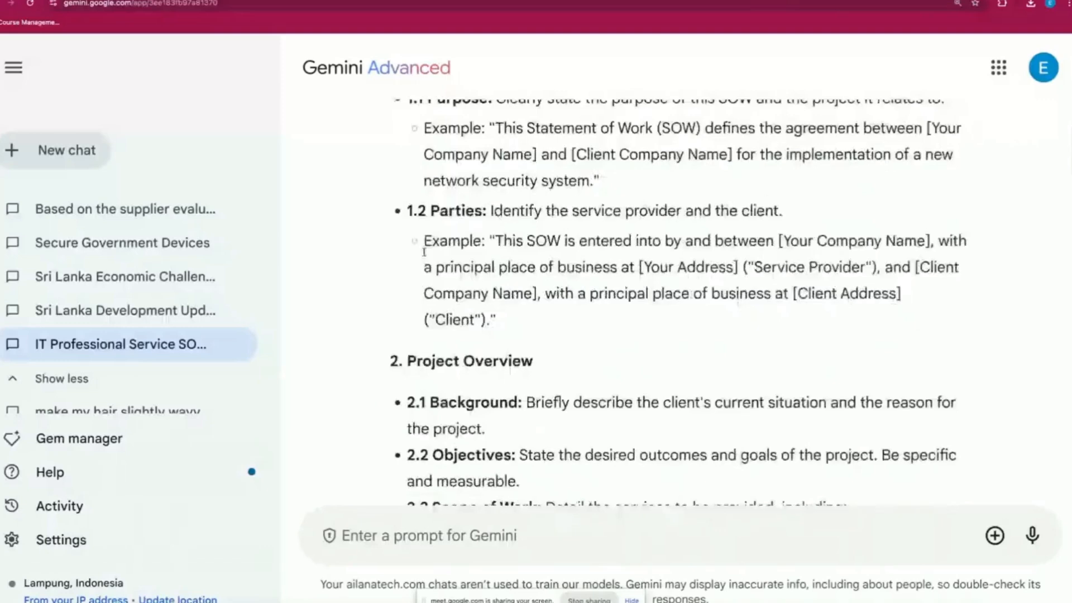
scroll(424, 252, down, 15)
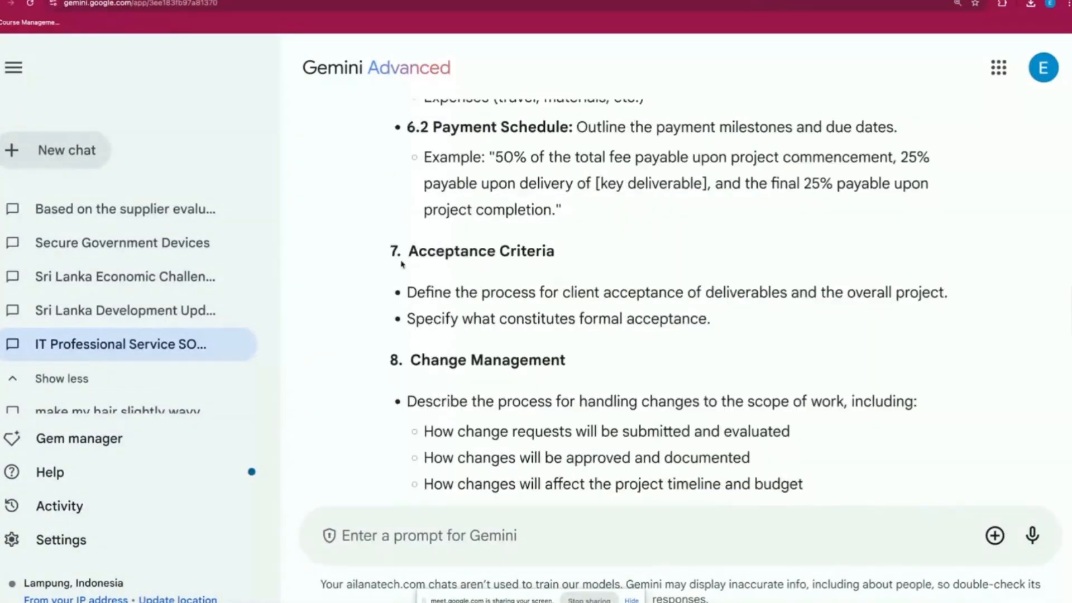
Step: Find the older Microsoft Exchange Intrusion chat containing the CISA Report PDF and review its bulleted summary
scroll(136, 306, down, 2)
scroll(136, 306, down, 4)
scroll(139, 335, up, 1)
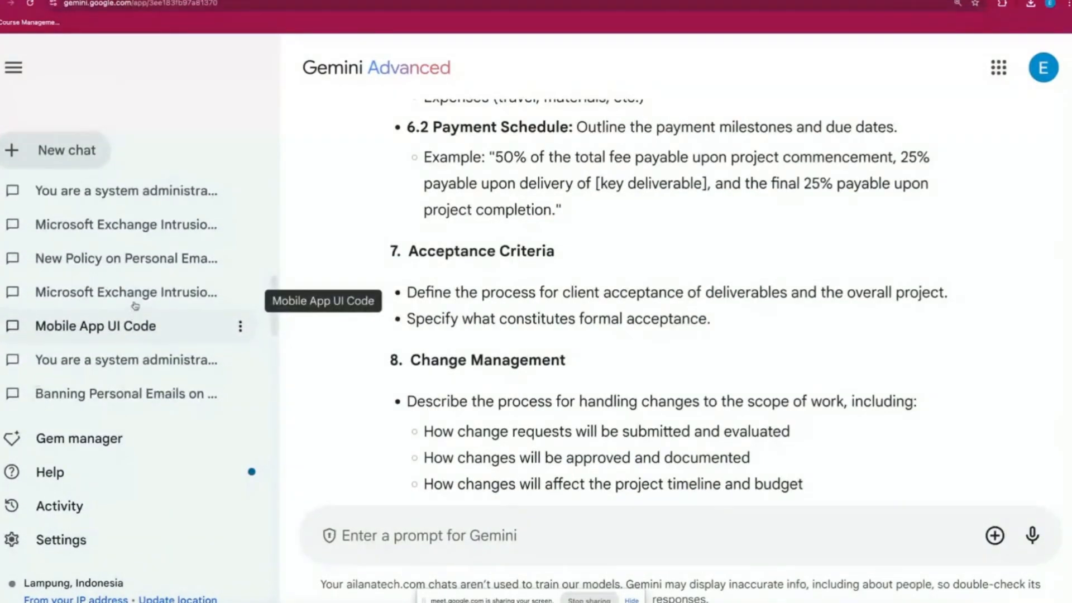
click(150, 297)
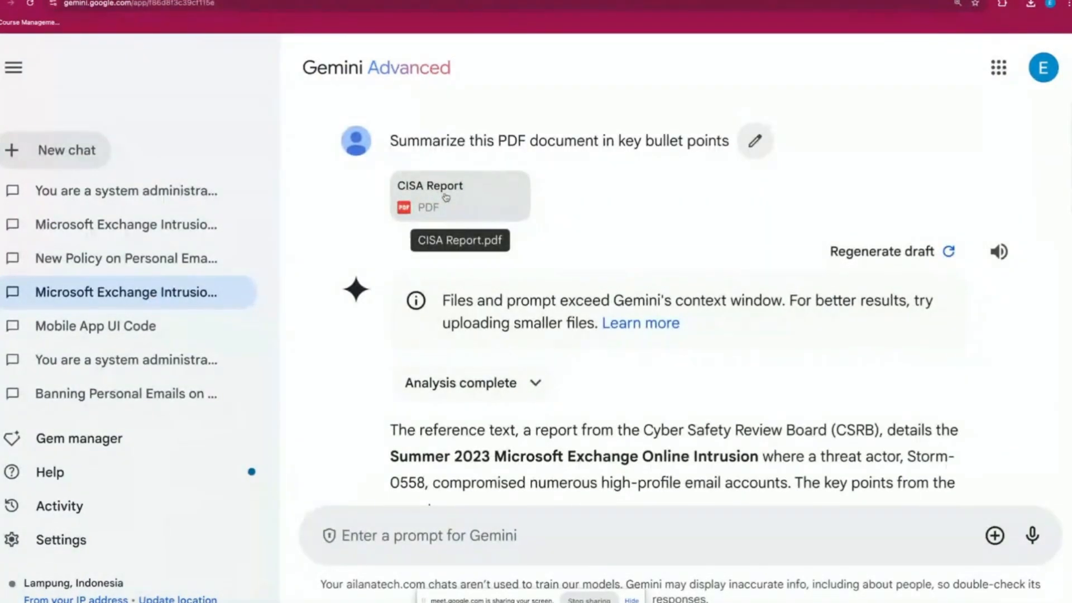
scroll(488, 298, down, 15)
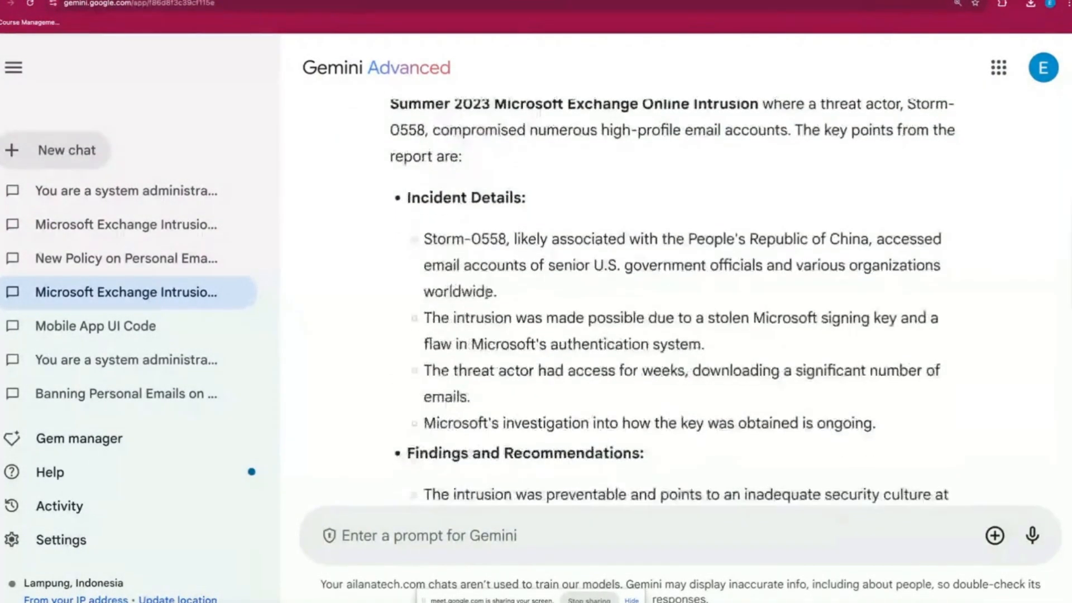
scroll(488, 298, down, 4)
scroll(487, 298, up, 12)
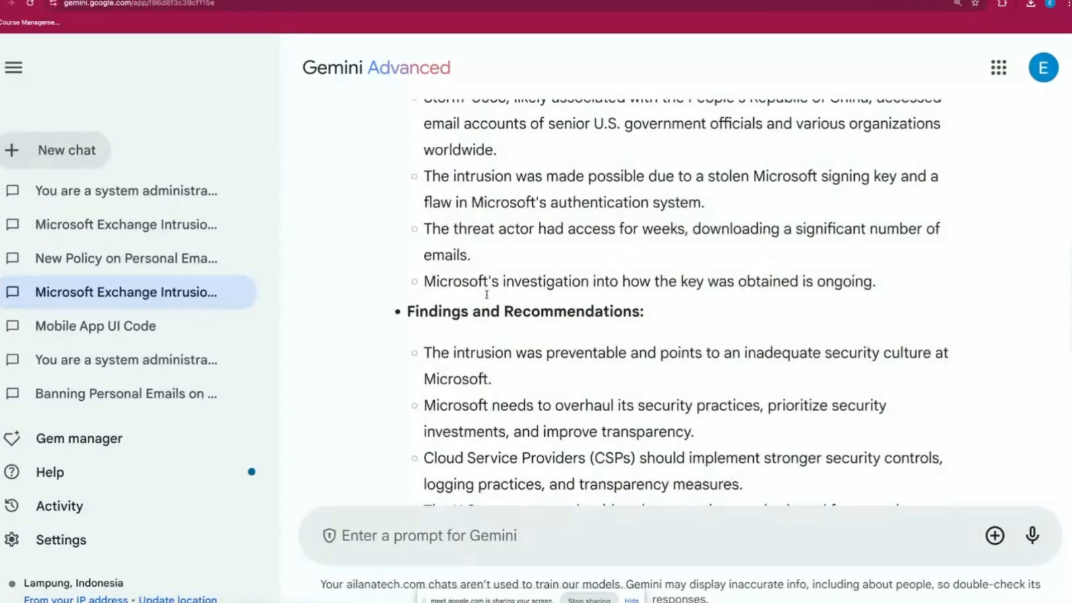
scroll(487, 298, up, 1)
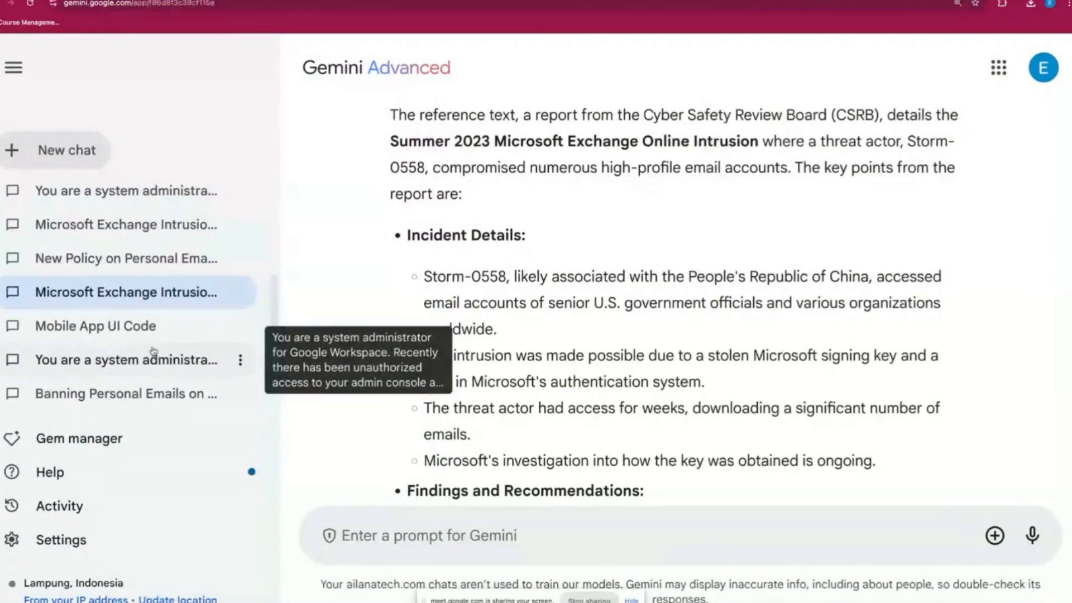
Step: Open the Mobile App UI Code chat and highlight "Flutter Code" in the response heading
click(161, 327)
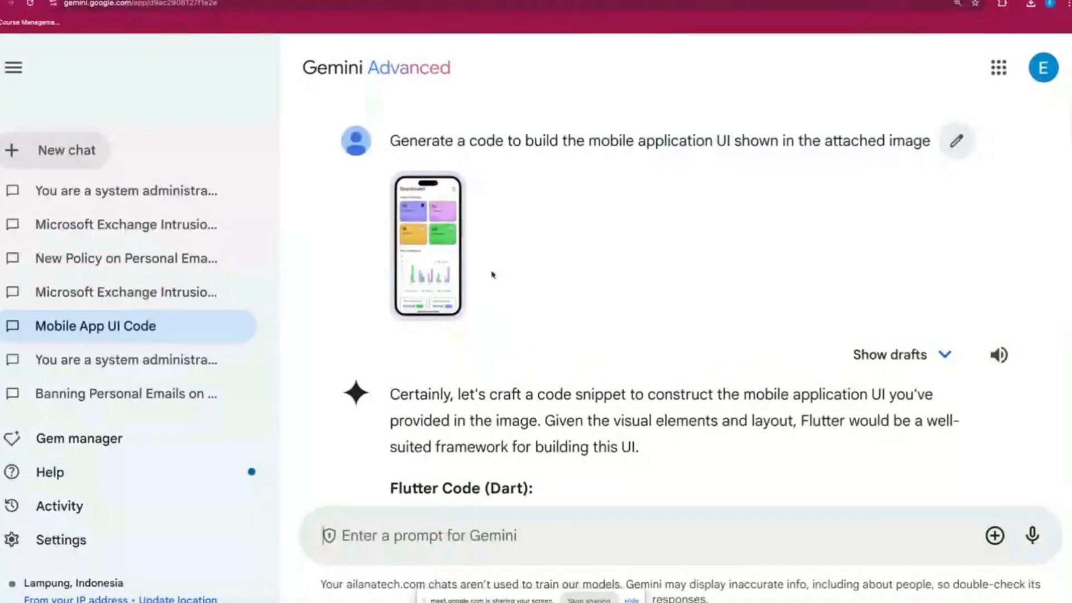
scroll(410, 307, down, 4)
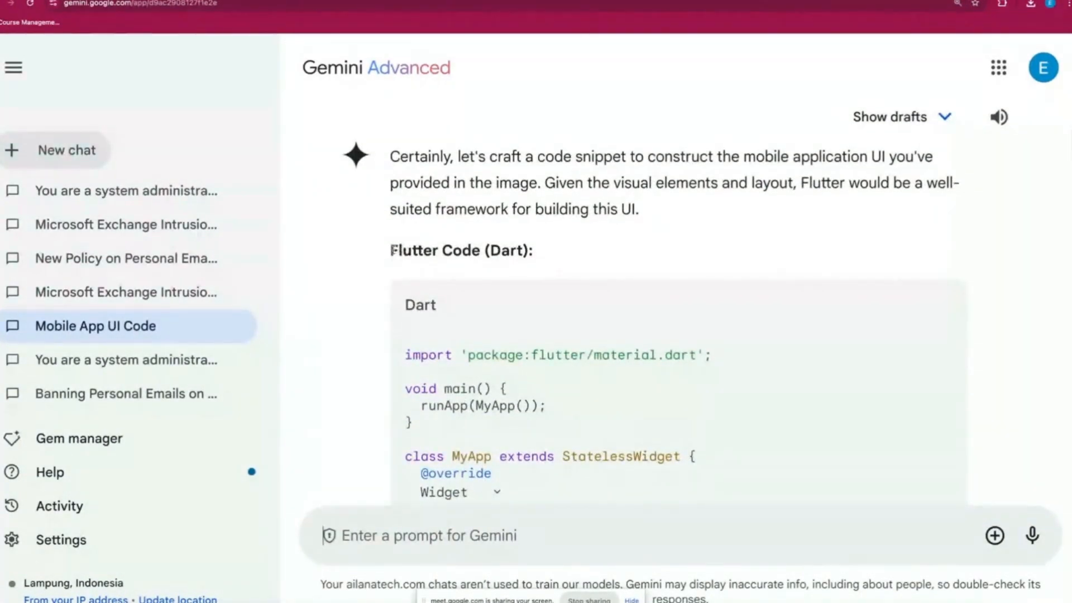
drag(391, 251, 461, 252)
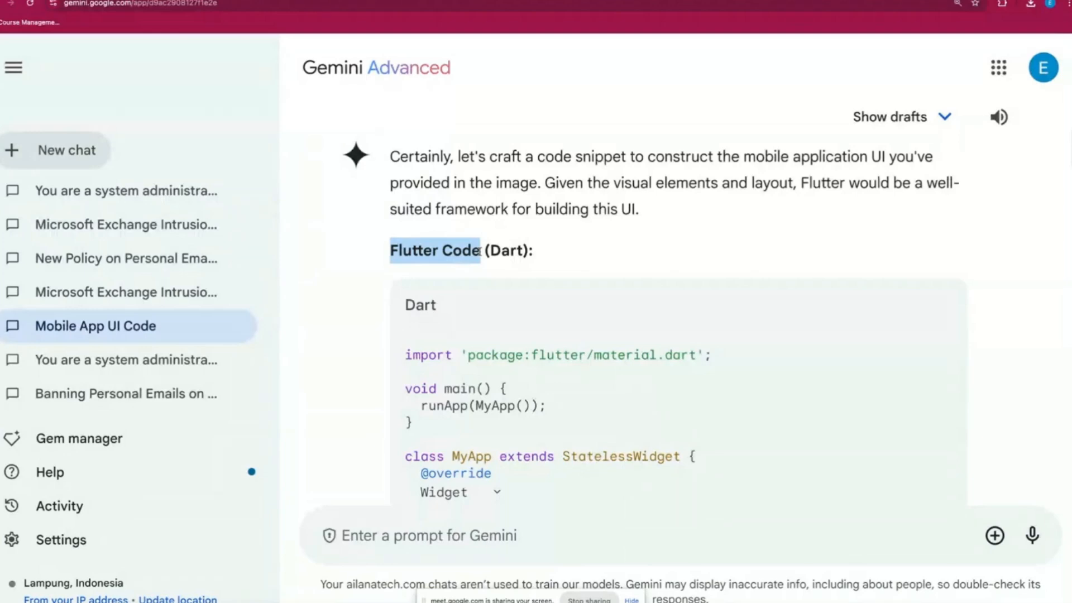
Step: Look through the generated Dart code, return to the prompt with the attached app image, and clear the text highlight
scroll(479, 252, down, 8)
scroll(479, 251, down, 15)
scroll(479, 251, down, 15)
scroll(479, 251, down, 4)
scroll(479, 251, up, 12)
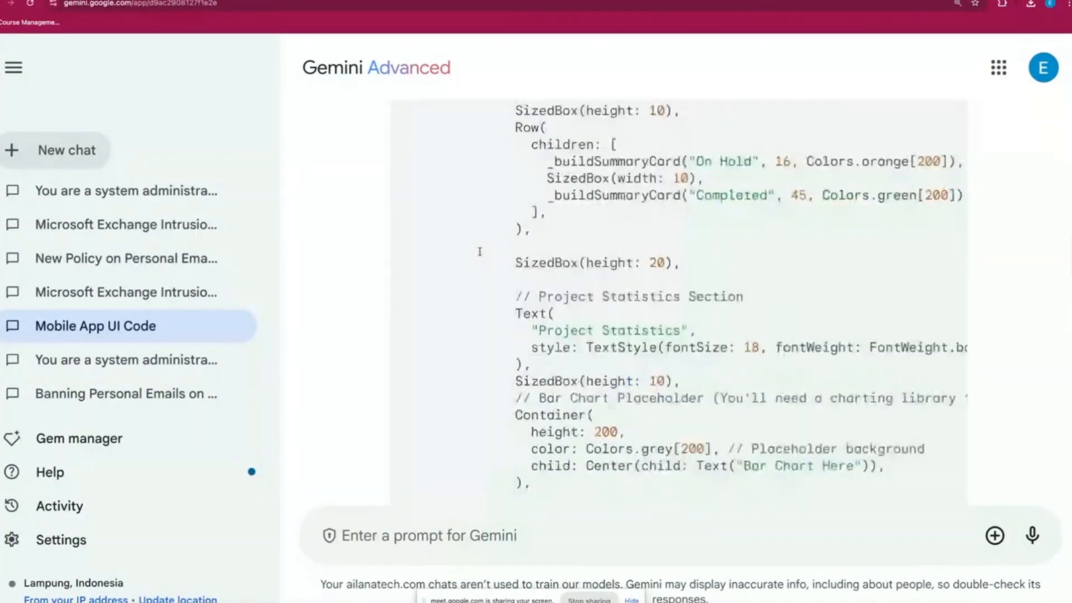
scroll(479, 251, up, 15)
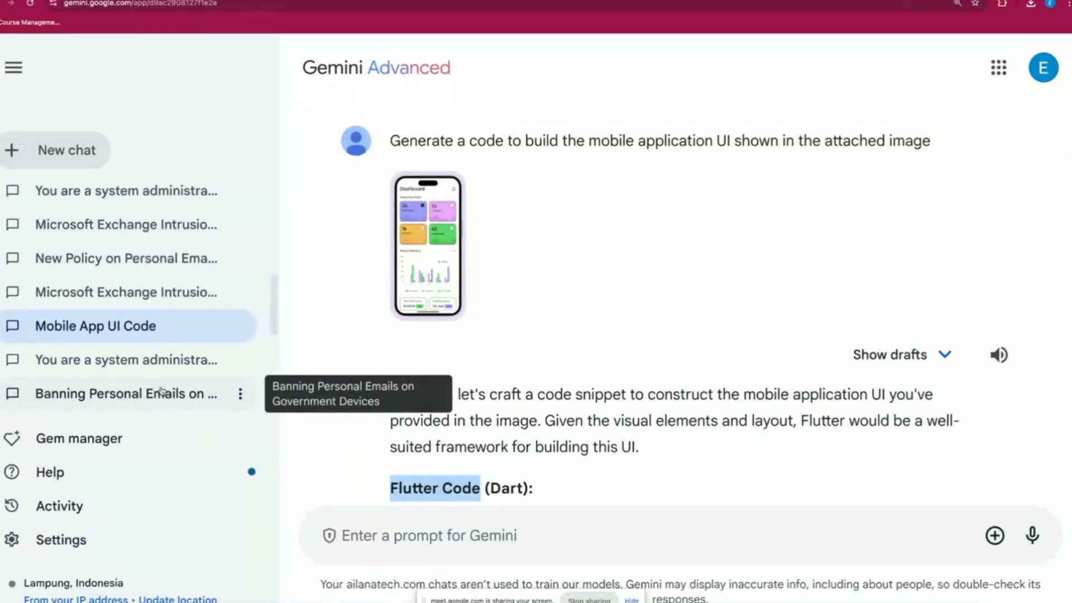
click(314, 283)
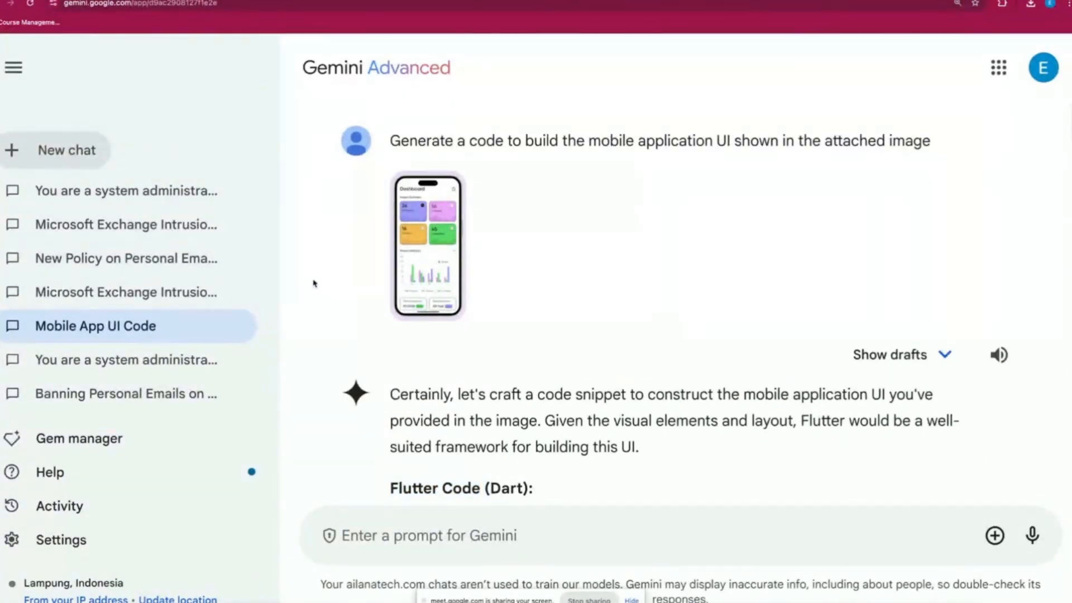